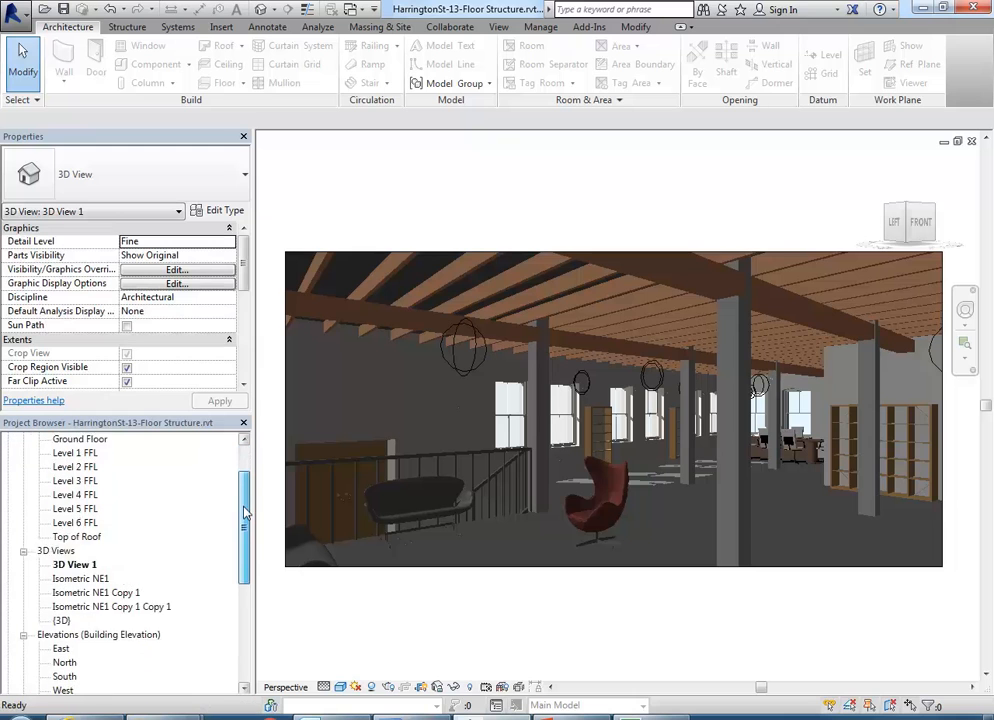
- Open the Level 1 FFL ceiling plan
key("Home")
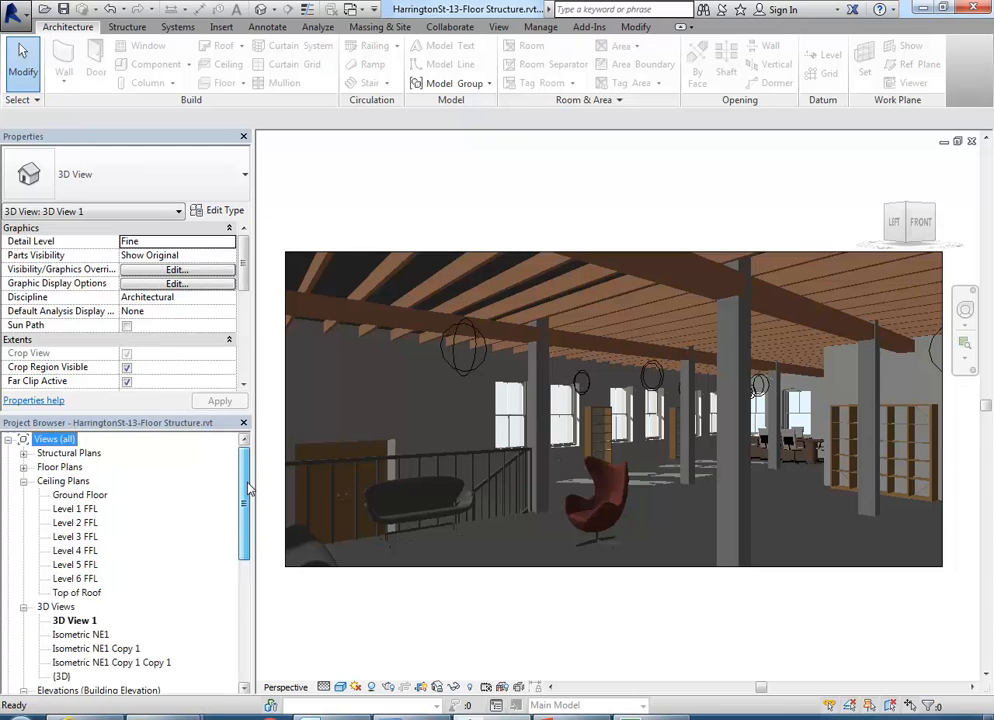
left_click(74, 499)
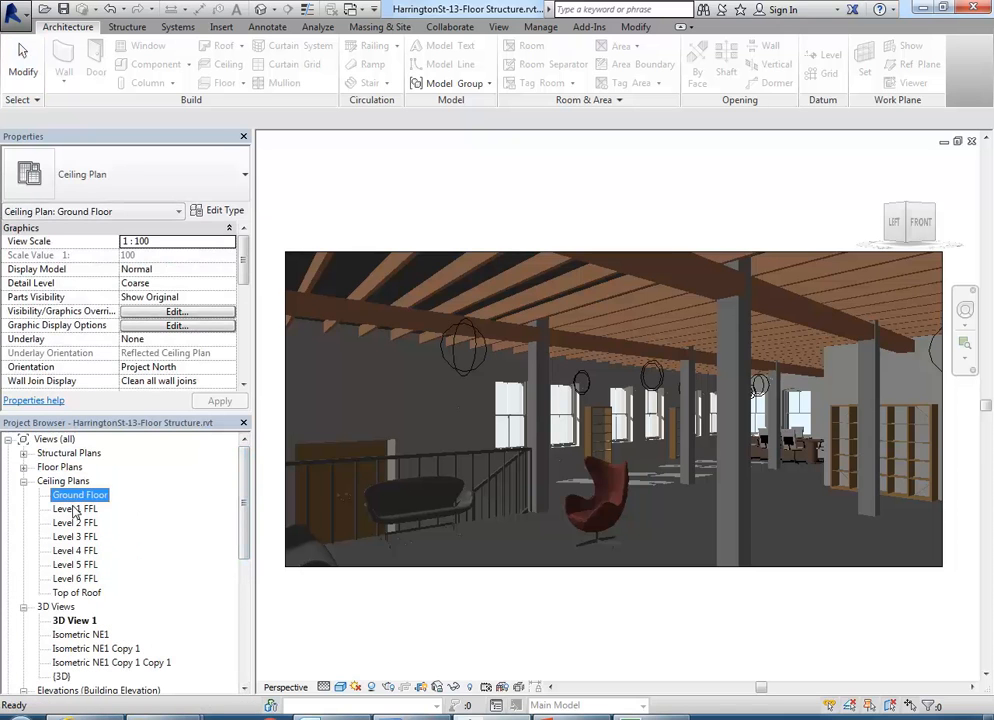
double_click(72, 507)
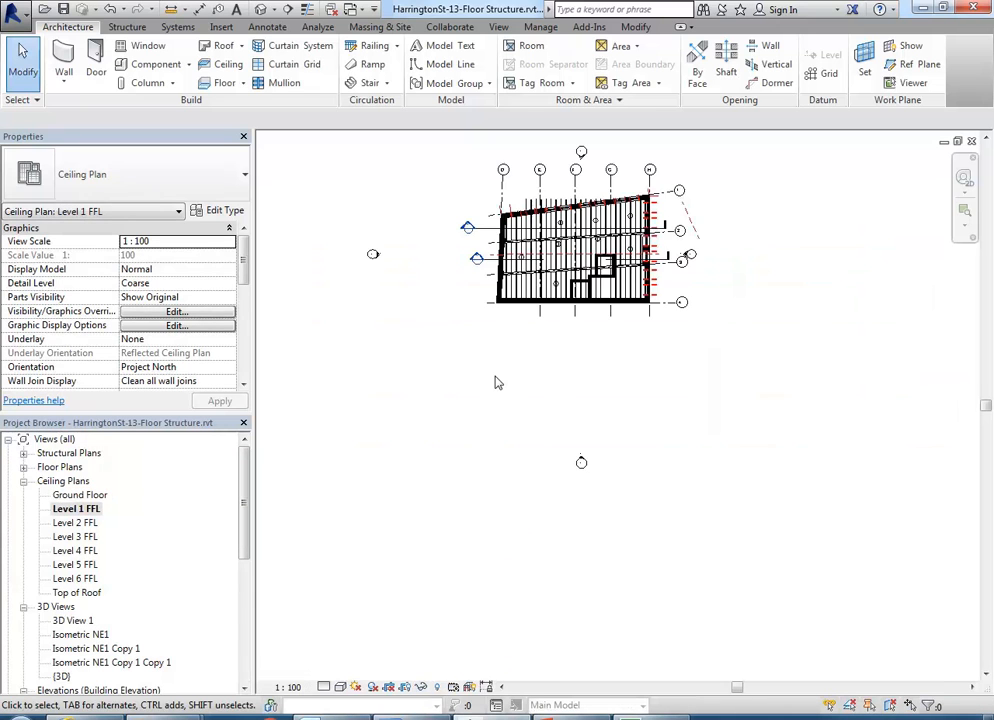
scroll(421, 376, "up", 5)
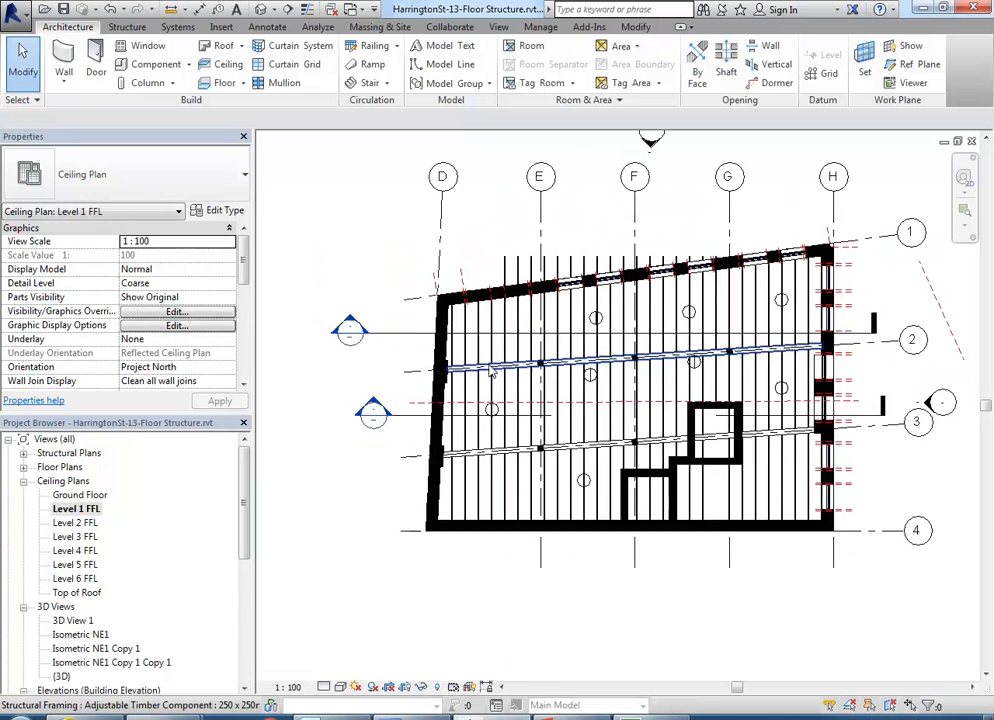
middle_click_drag(421, 376, 531, 366)
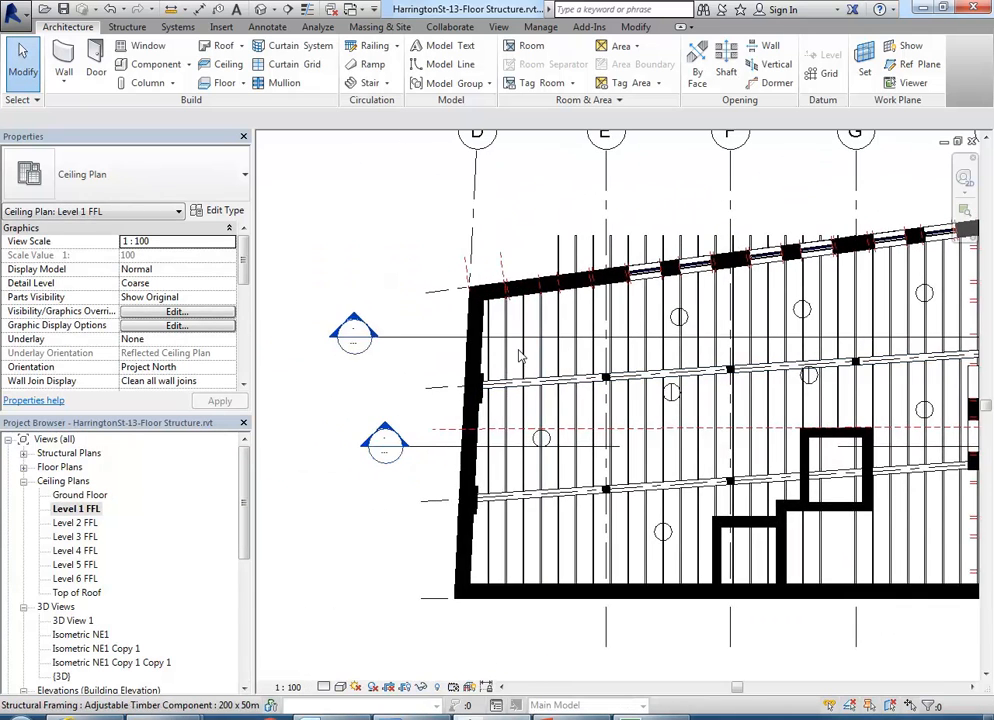
- Start the Beam command and browse for a family in StudentResources (P:), EDU_DC_InteriorDesign, Revit Library, Structural
left_click(128, 27)
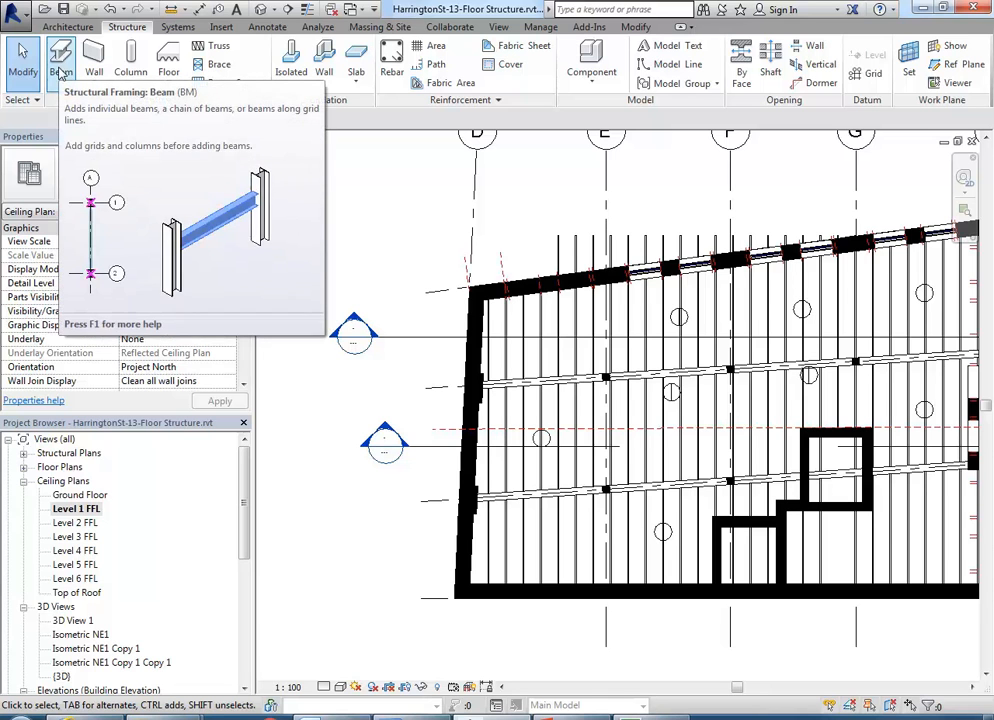
left_click(61, 68)
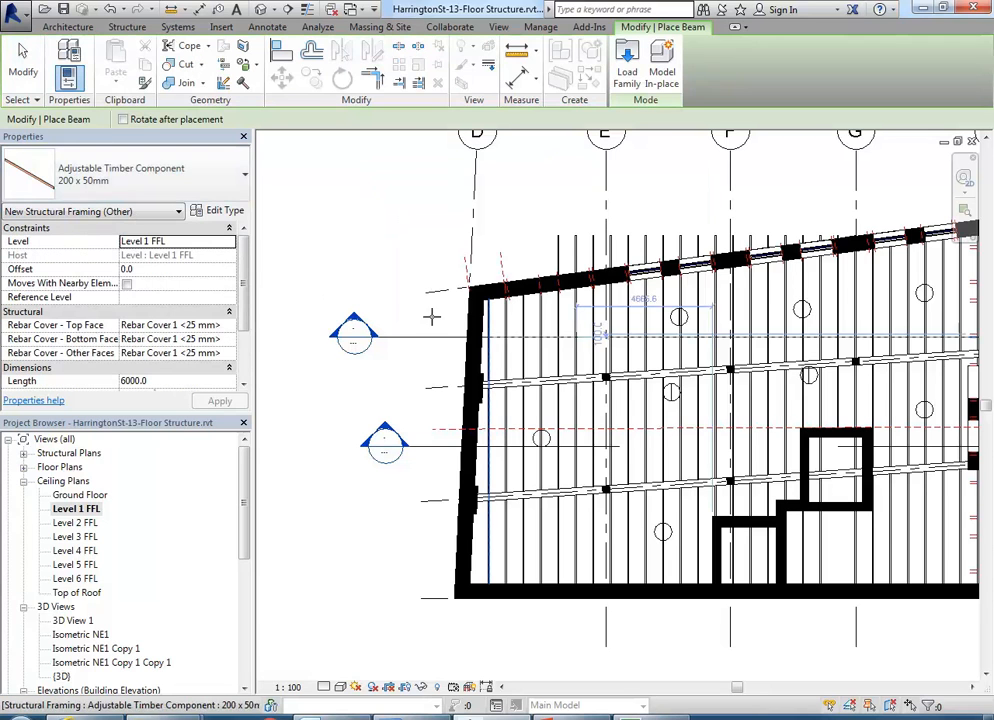
left_click(627, 66)
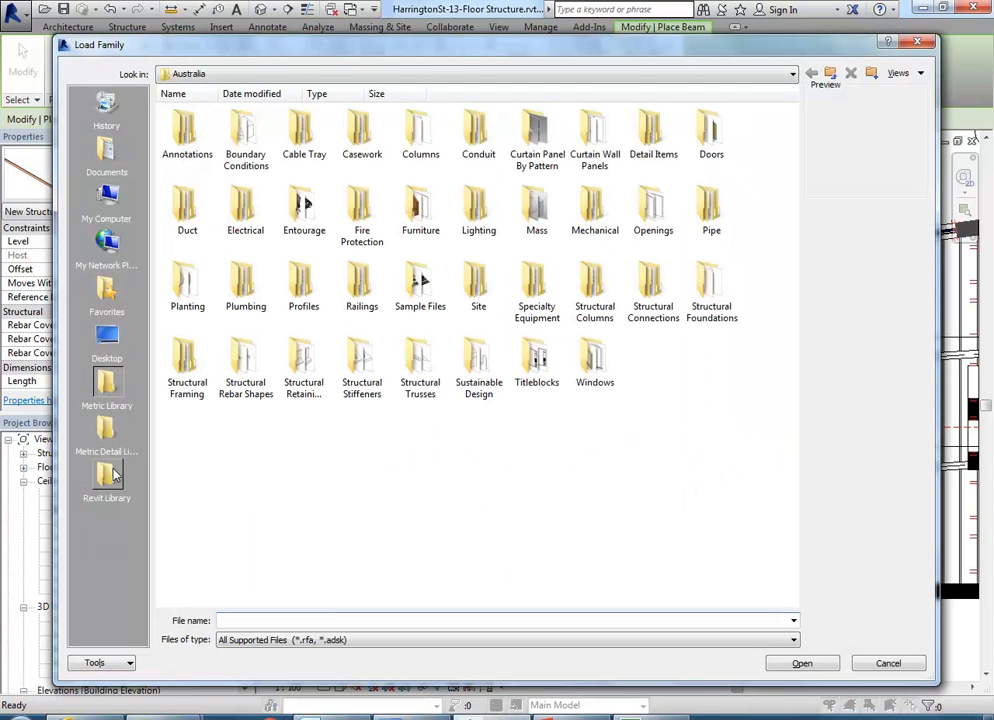
left_click(271, 73)
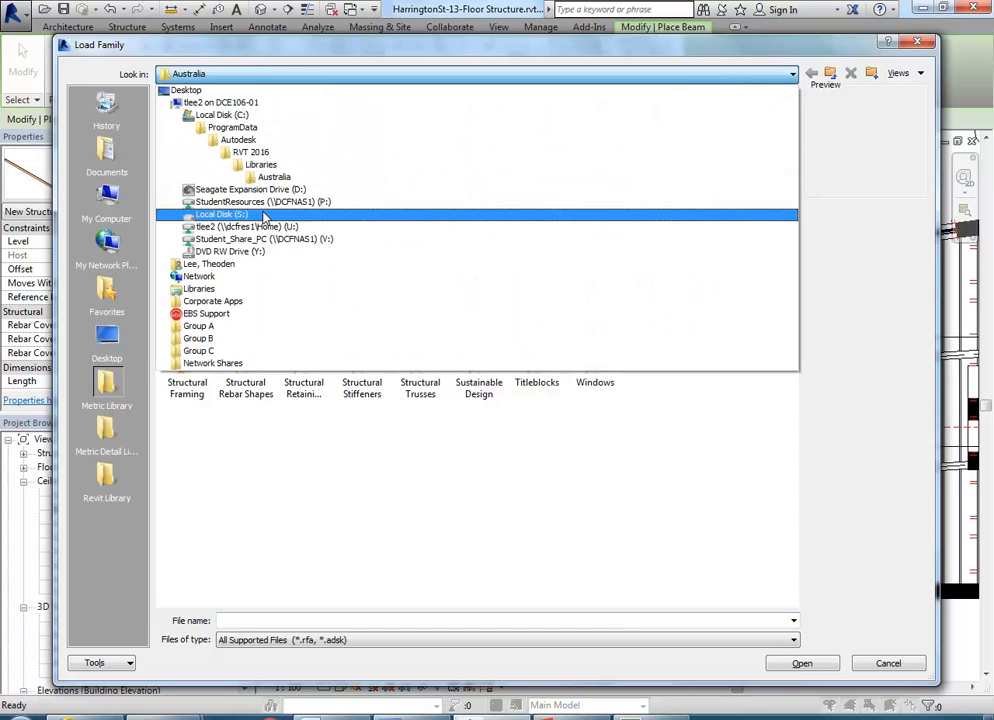
left_click(265, 203)
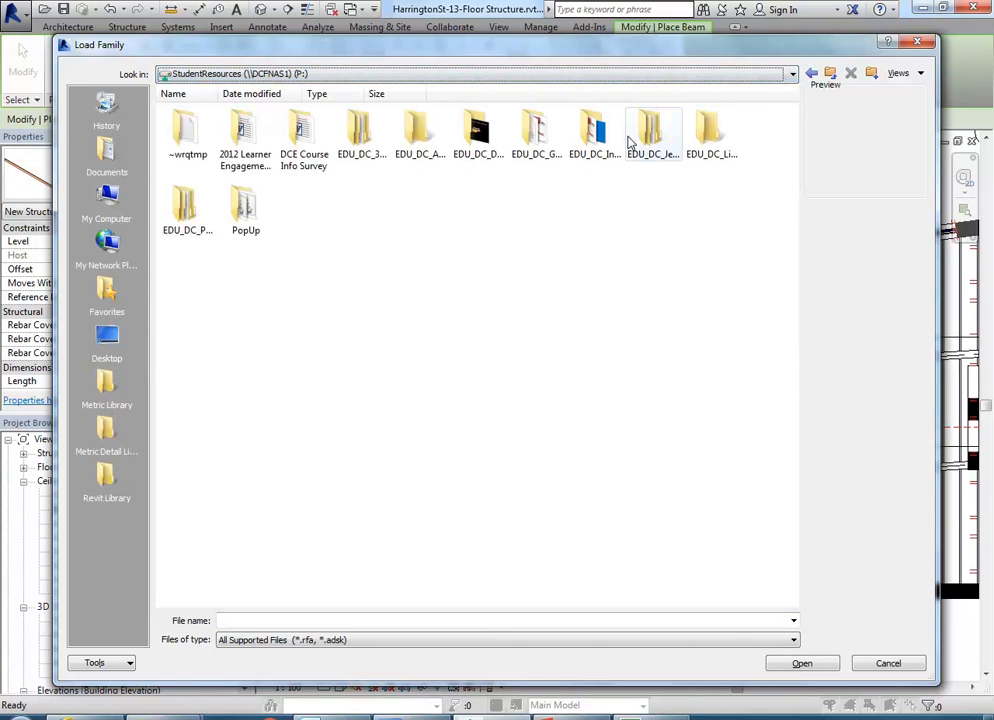
double_click(595, 135)
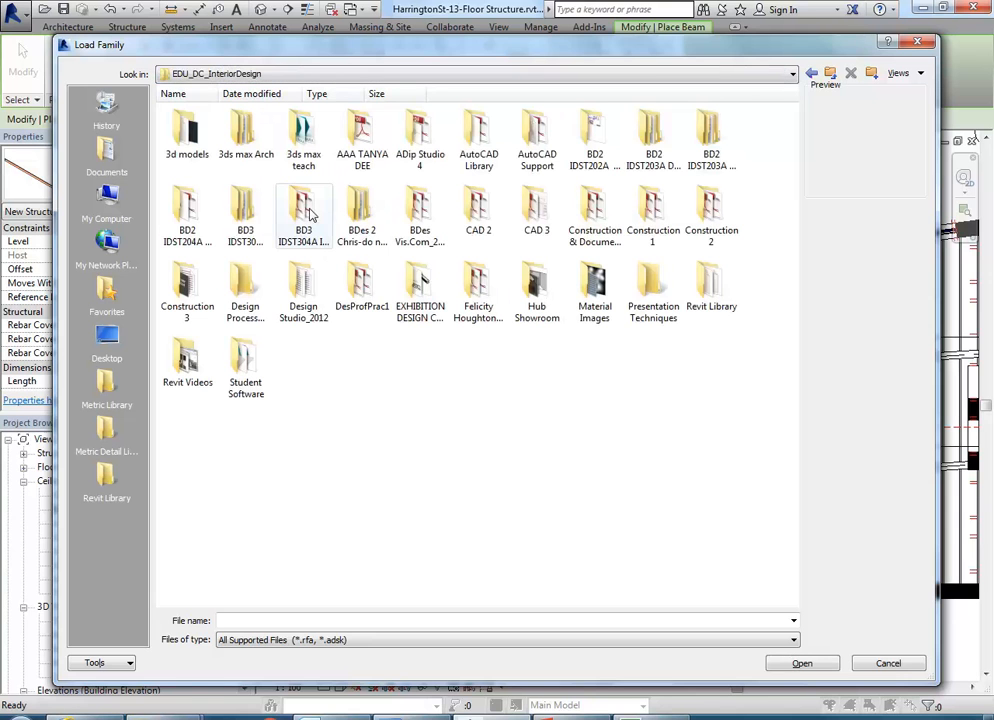
double_click(711, 285)
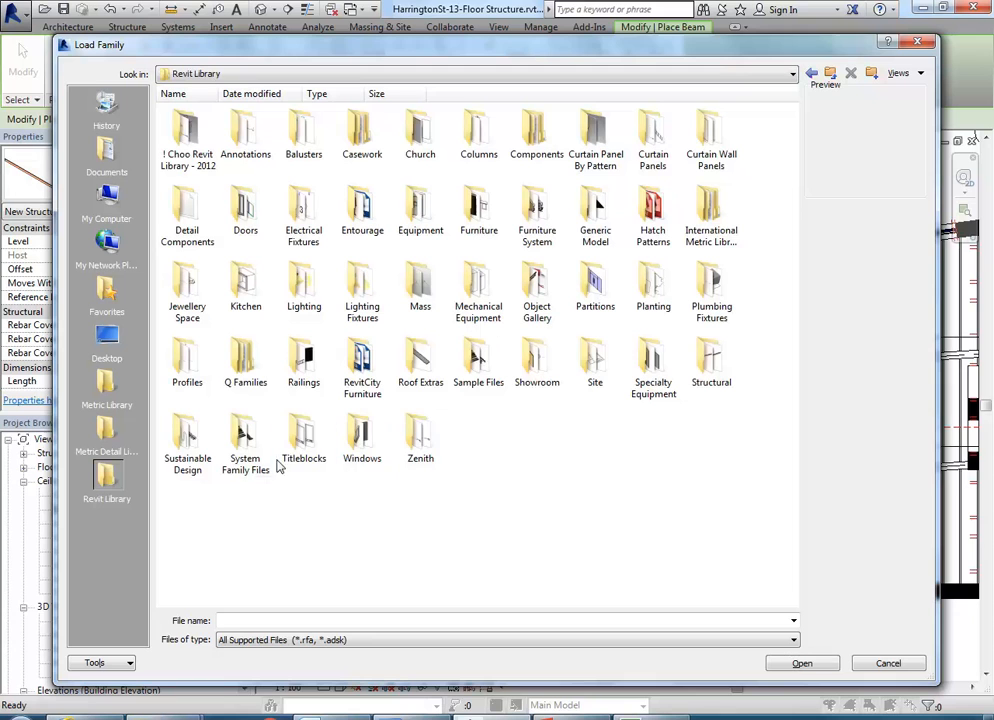
double_click(705, 362)
- Delete the backup families Adjustable Timber Component.0001.rfa and Adjustable Timber Component.0002.rfa from the Structural folder
left_click(414, 137)
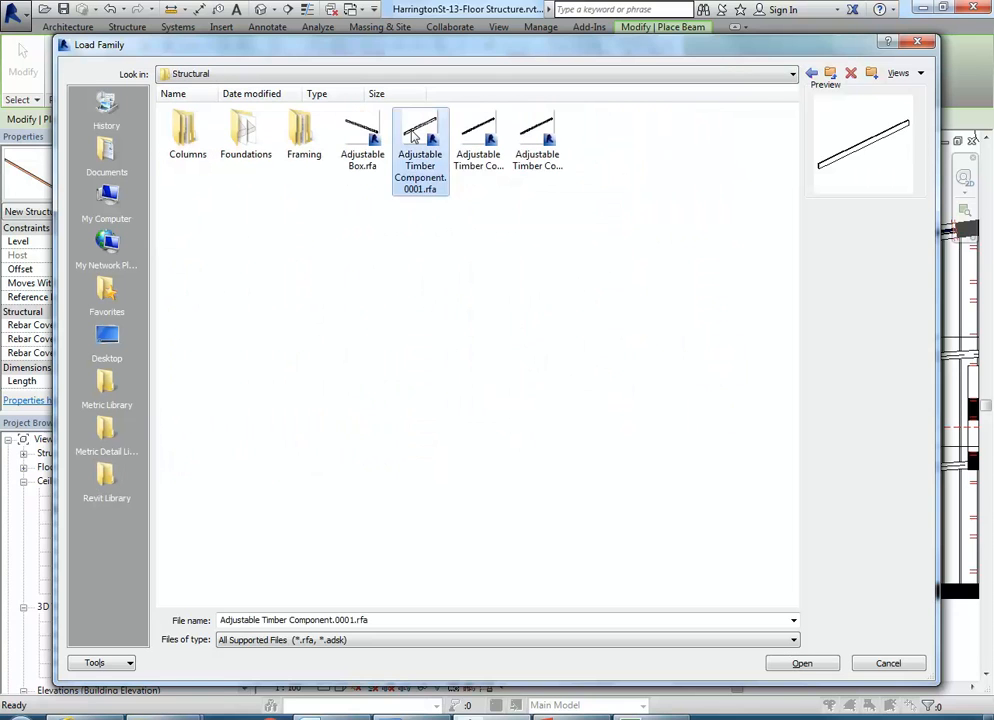
key("Right")
key("Right")
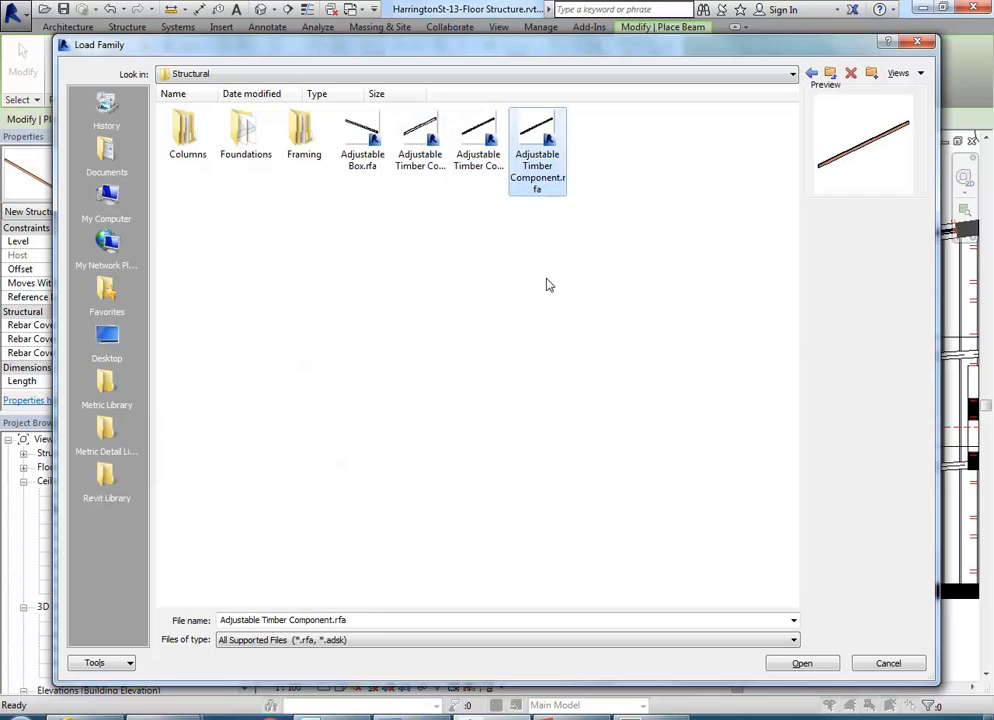
left_click(421, 141)
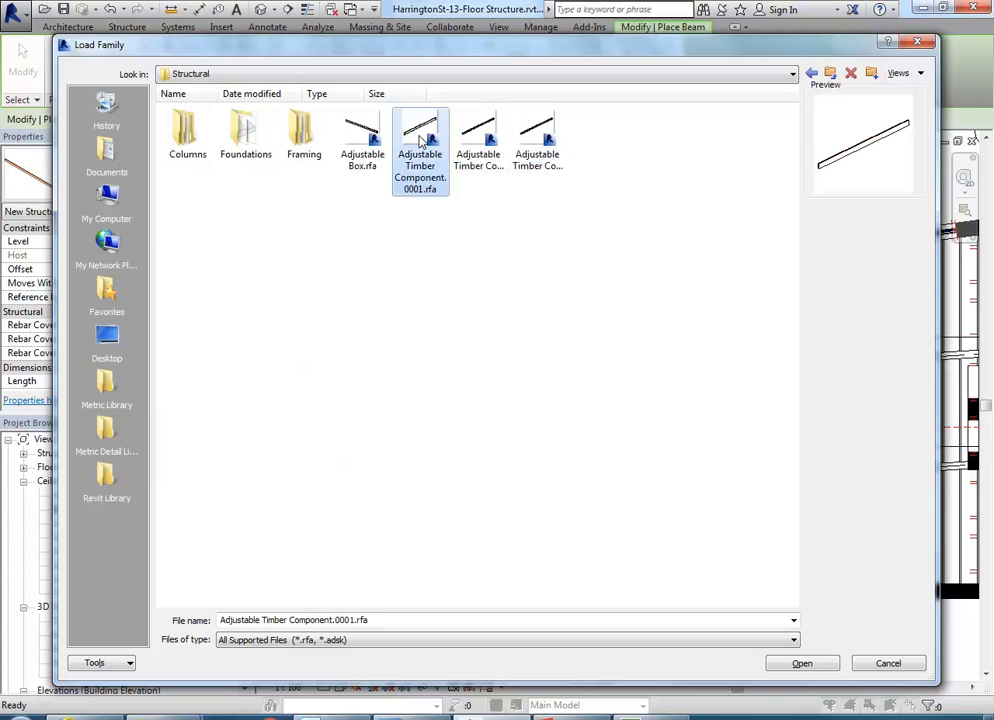
key("Delete")
left_click(557, 427)
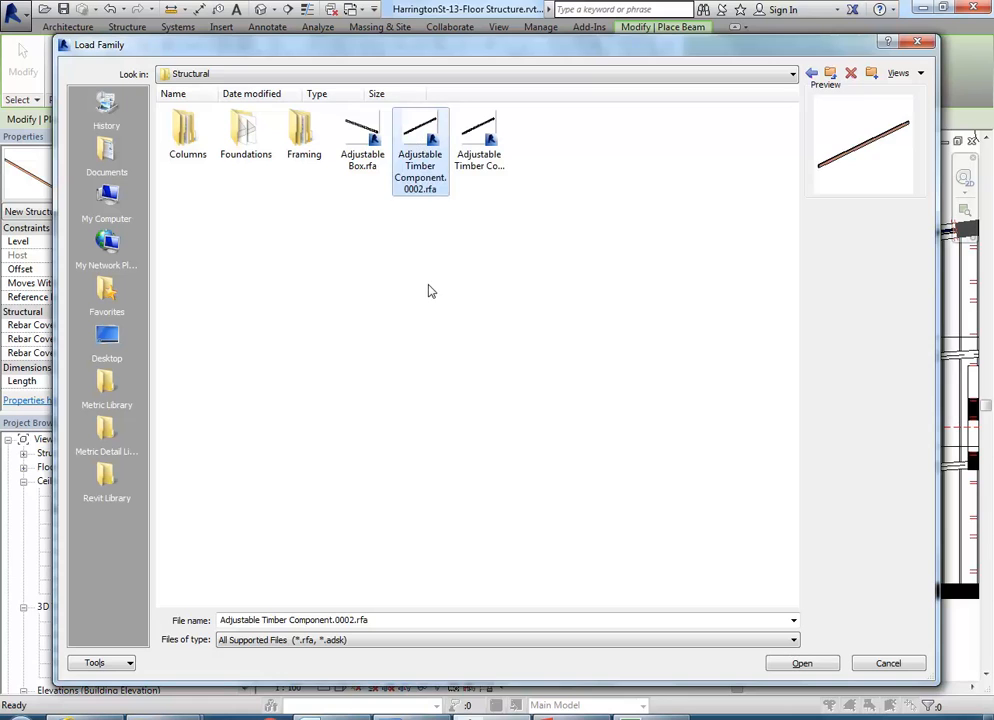
key("Delete")
left_click(557, 427)
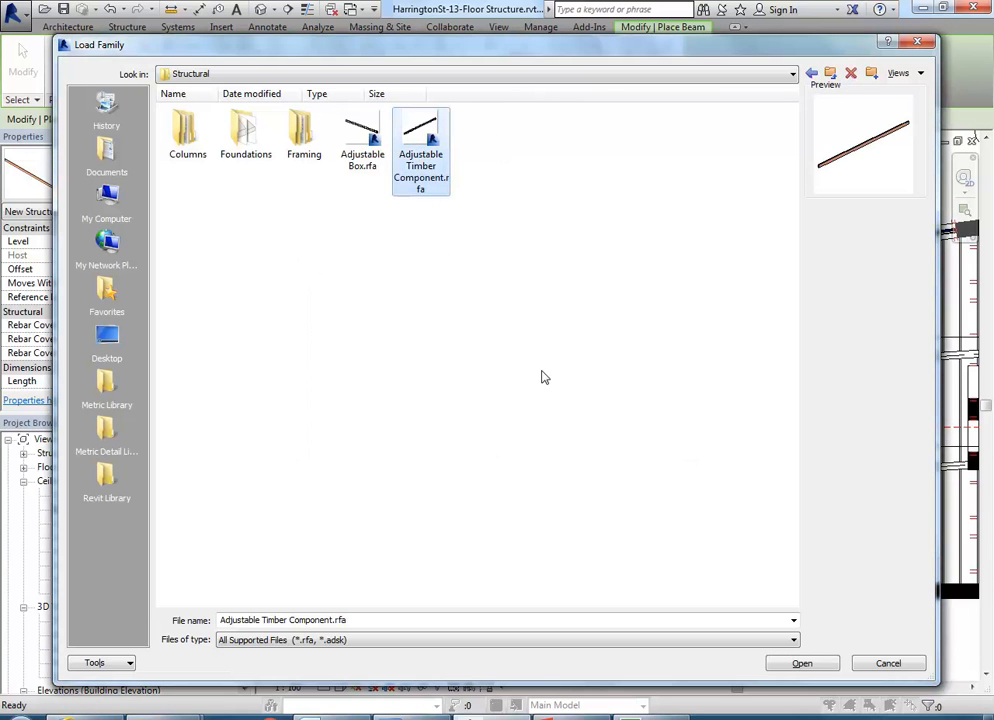
- Load the Adjustable Timber Component.rfa family and leave beam placement without placing a beam
left_click(803, 664)
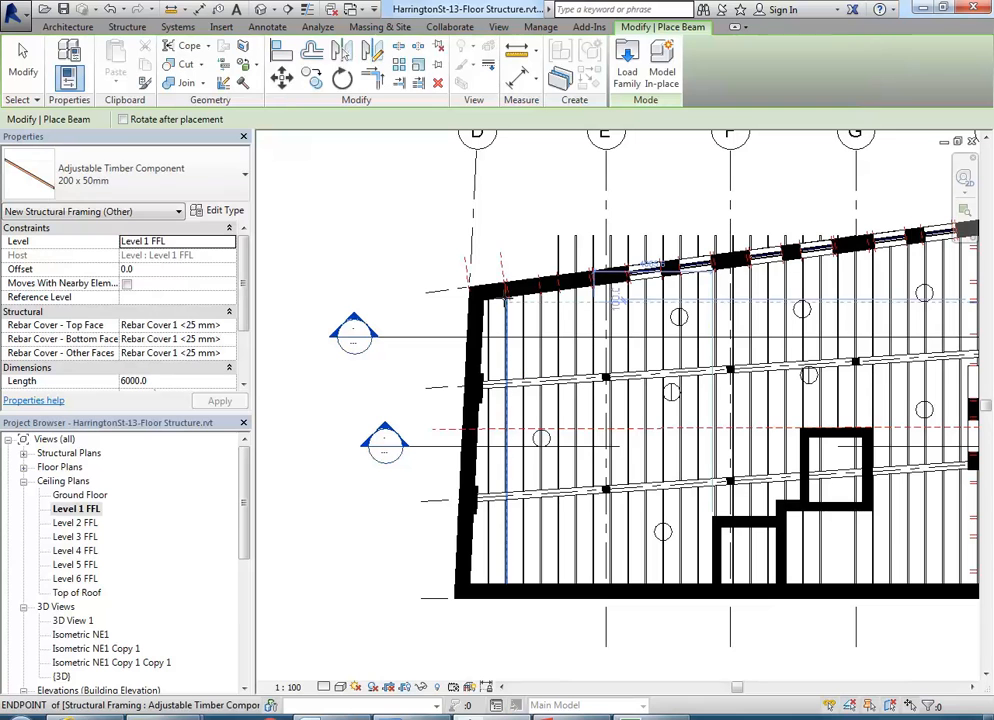
right_click(548, 207)
left_click(572, 219)
right_click(570, 213)
left_click(588, 224)
- Select one of the 200 x 50mm timber joists between grids G and H and check its offset
scroll(557, 230, "down", 2)
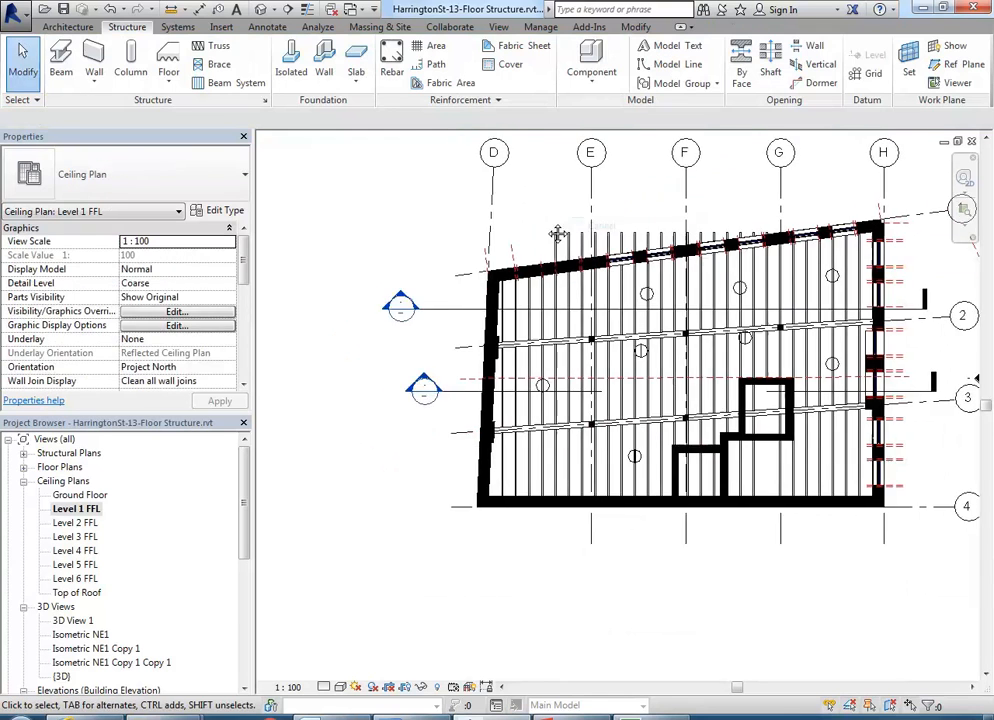
middle_click_drag(557, 230, 455, 245)
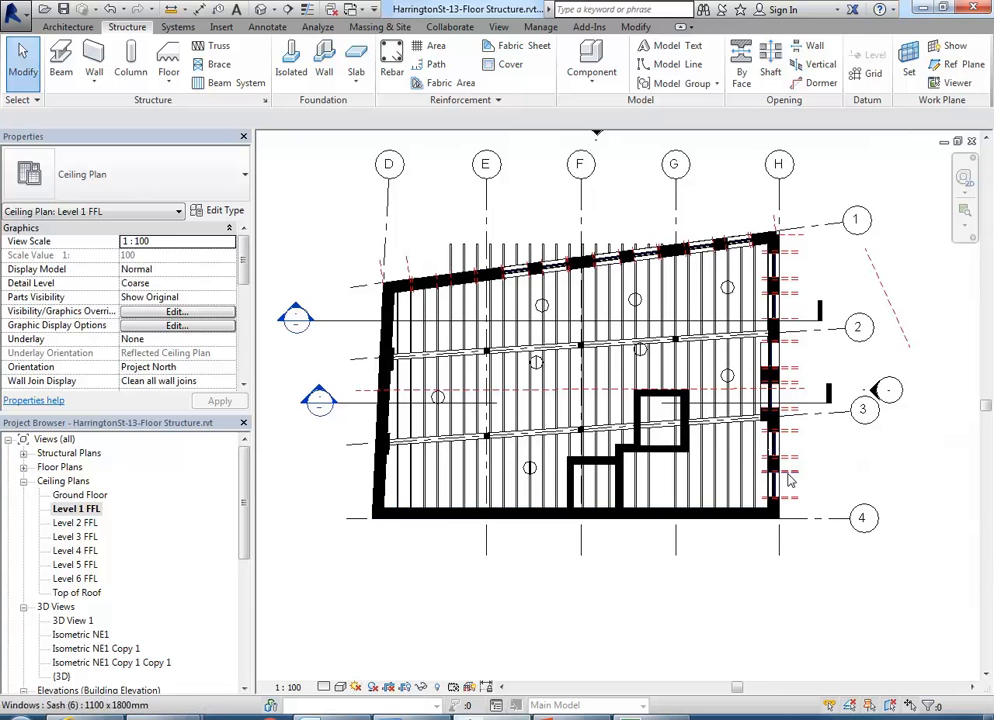
left_click_drag(758, 497, 723, 584)
scroll(692, 558, "up", 3)
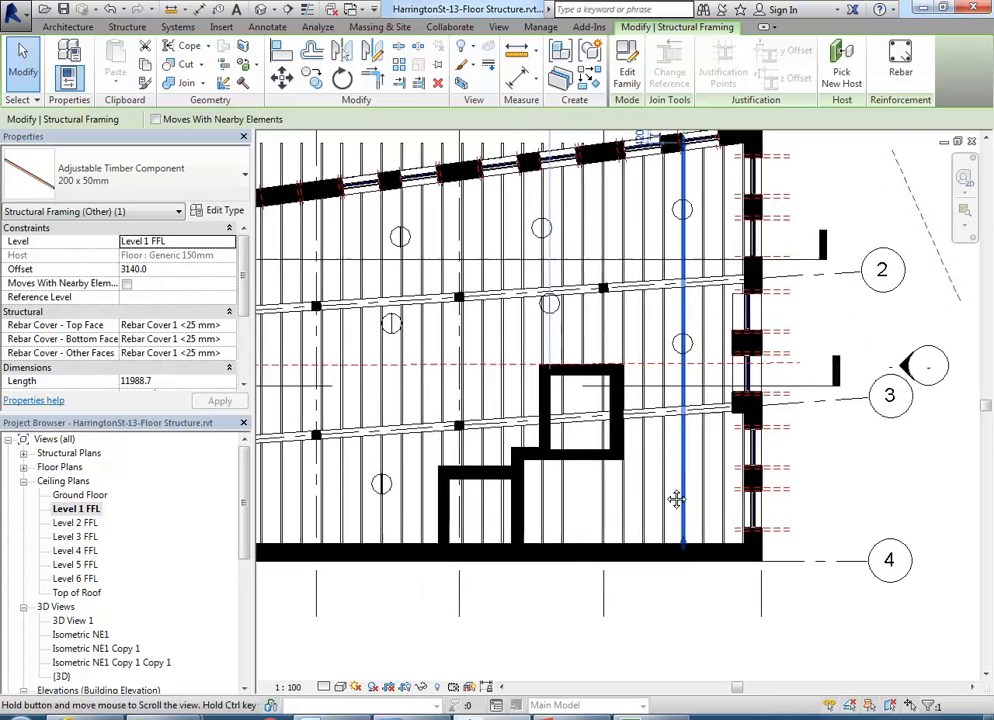
left_click(176, 270)
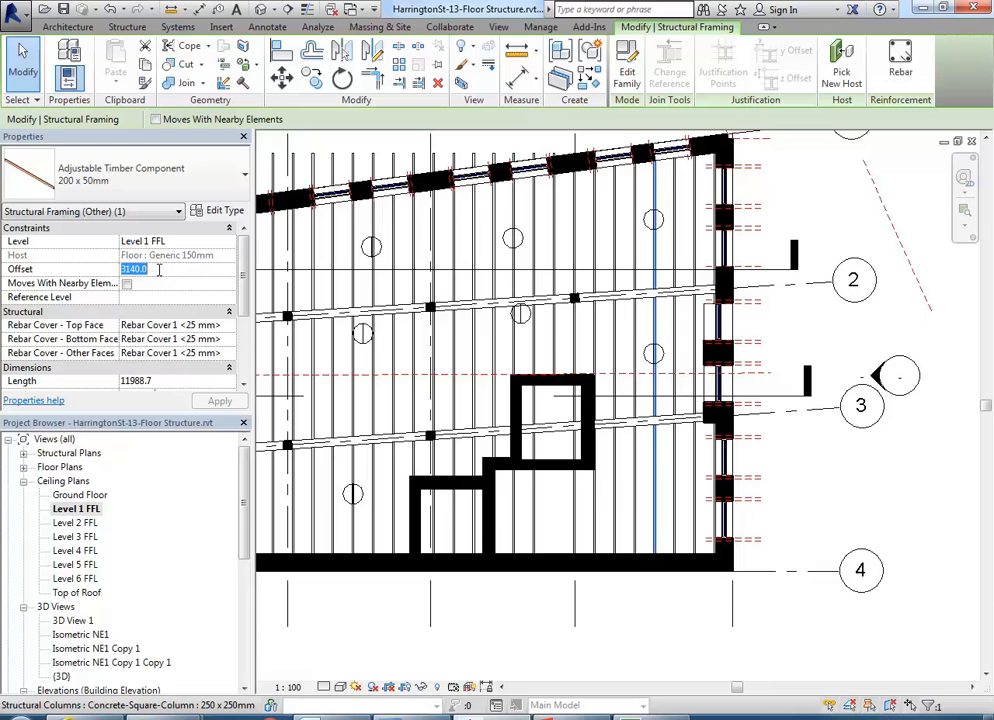
- Open the Section 1 view and examine the joists beneath the Level 2 FFL floor near grid H
left_click(24, 468)
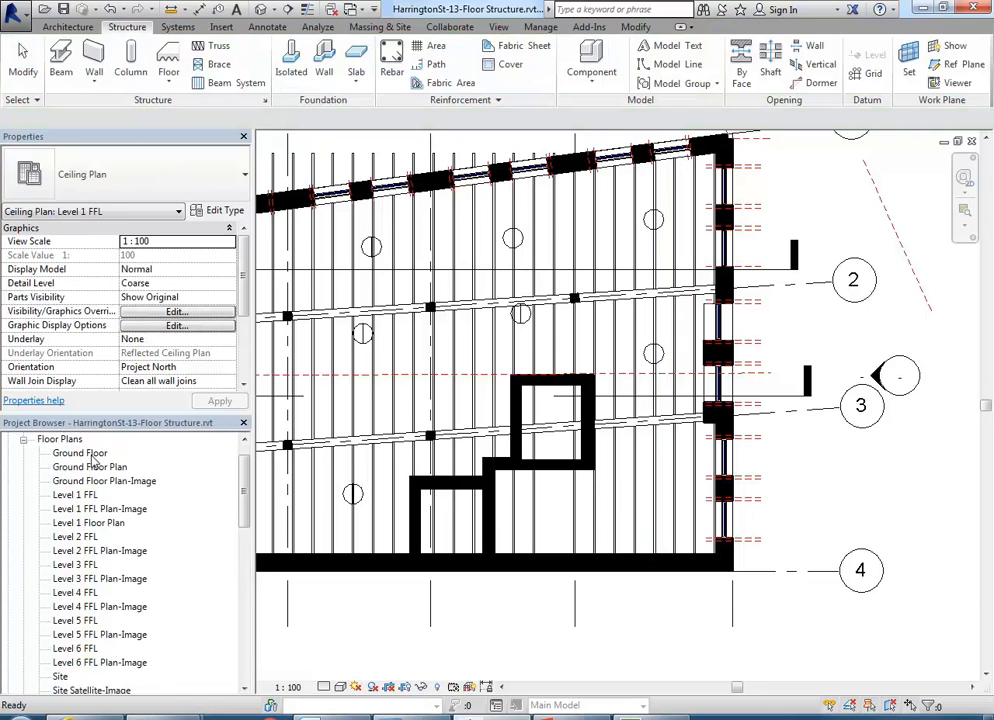
key("ctrl+Left")
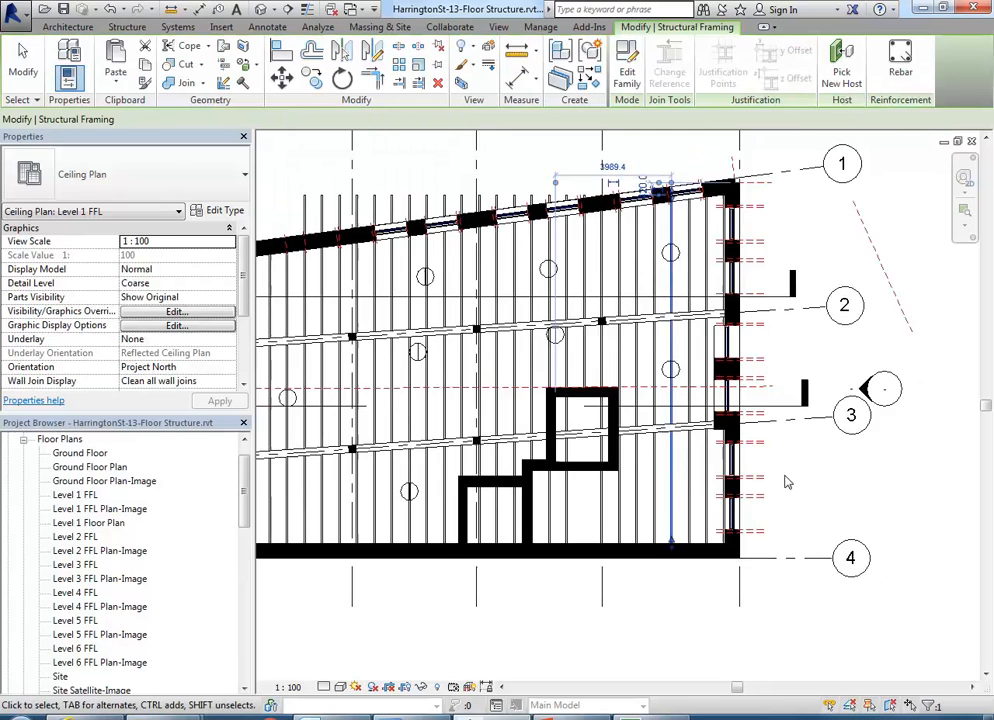
scroll(788, 476, "down", 5)
scroll(600, 420, "up", 2)
key("Escape")
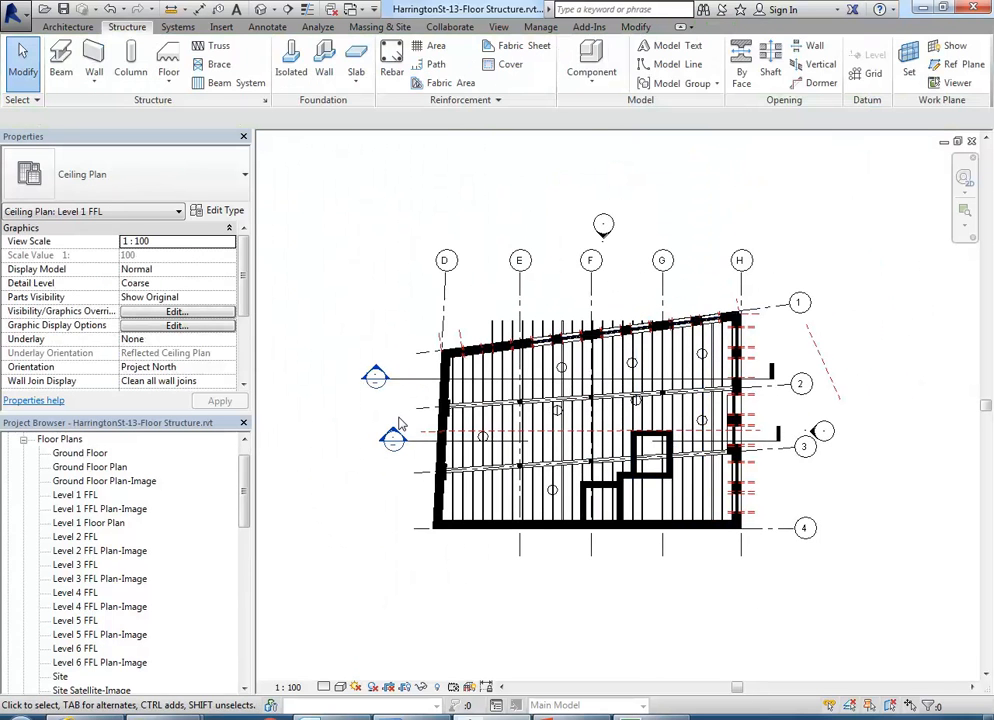
double_click(580, 372)
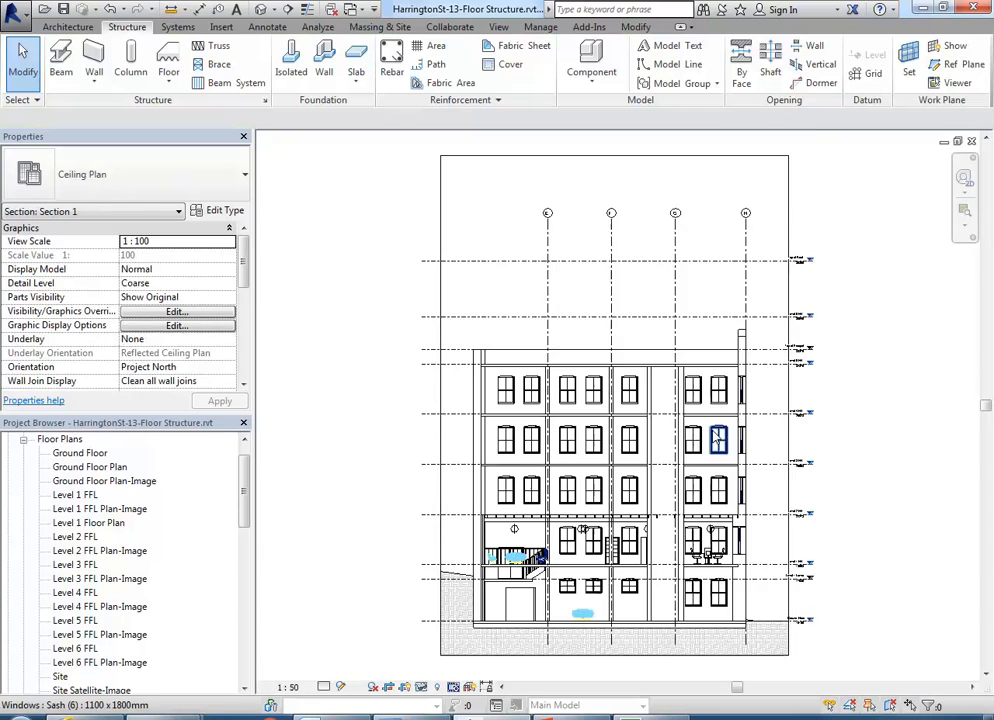
scroll(578, 460, "up", 4)
scroll(578, 460, "up", 3)
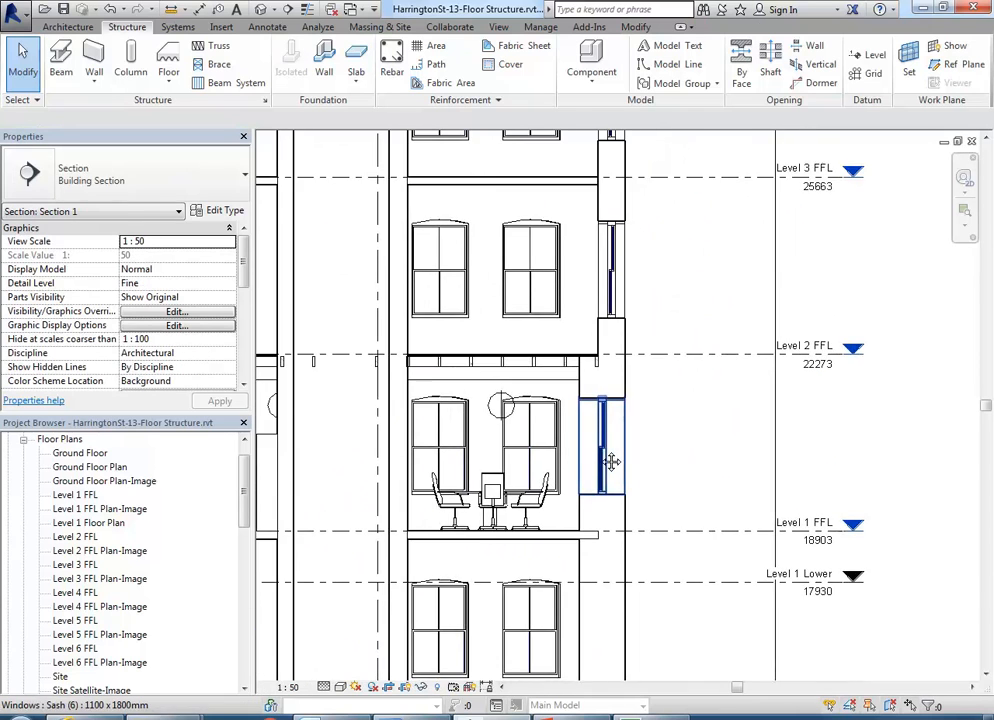
scroll(577, 305, "down", 2)
left_click(577, 302)
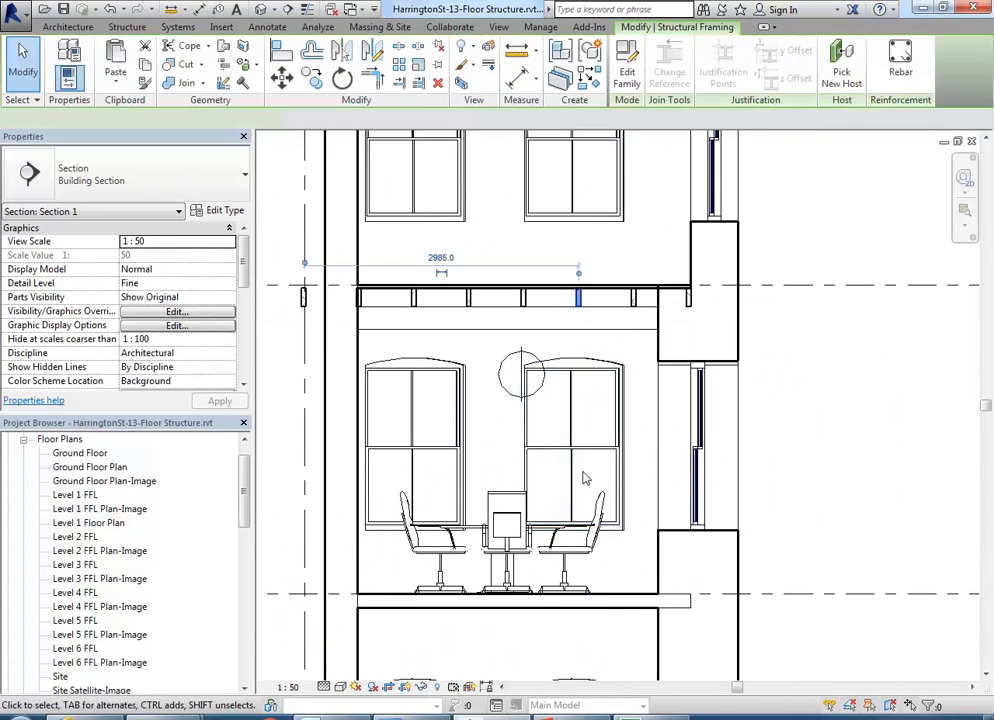
left_click(597, 258)
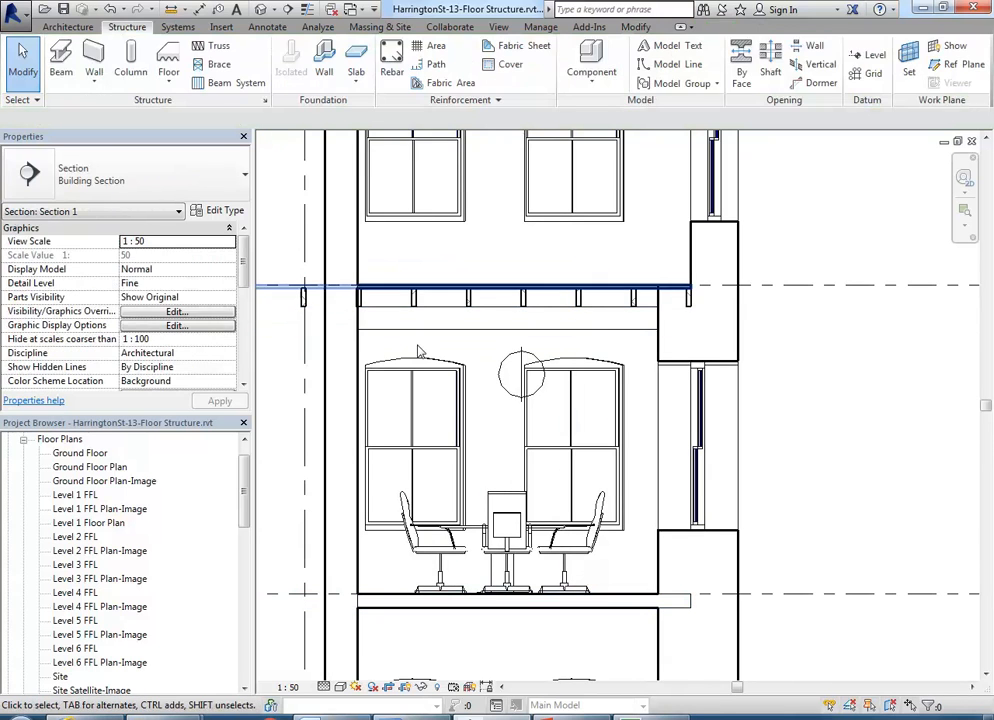
- Return to the Level 1 FFL ceiling plan at the joists projecting beyond the grid 1 wall
left_click(24, 440)
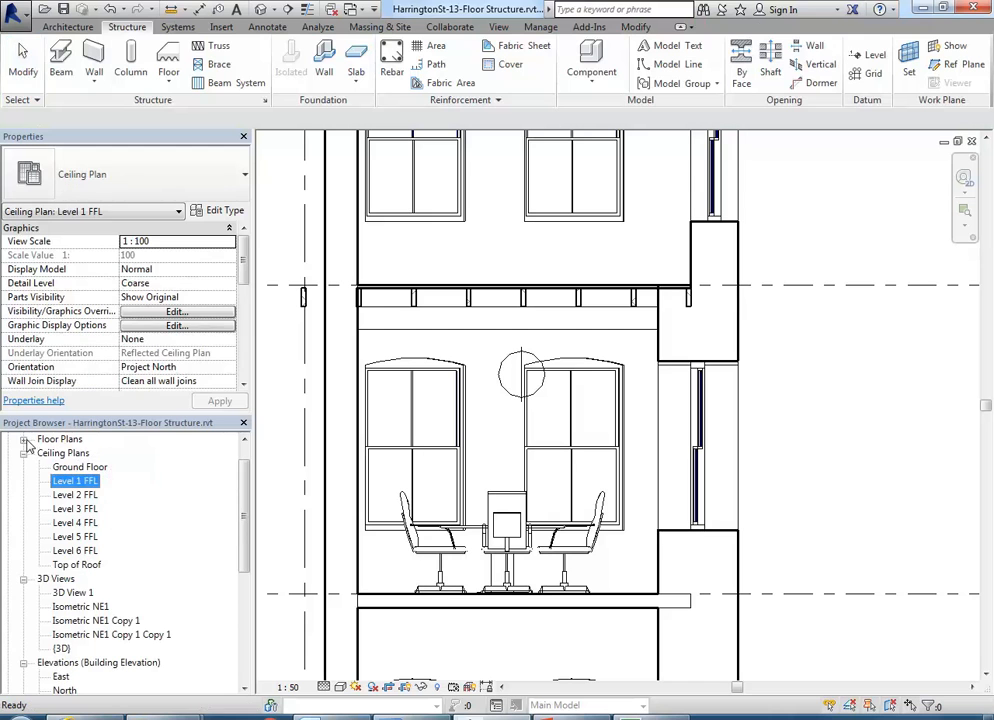
double_click(80, 480)
scroll(481, 385, "up", 4)
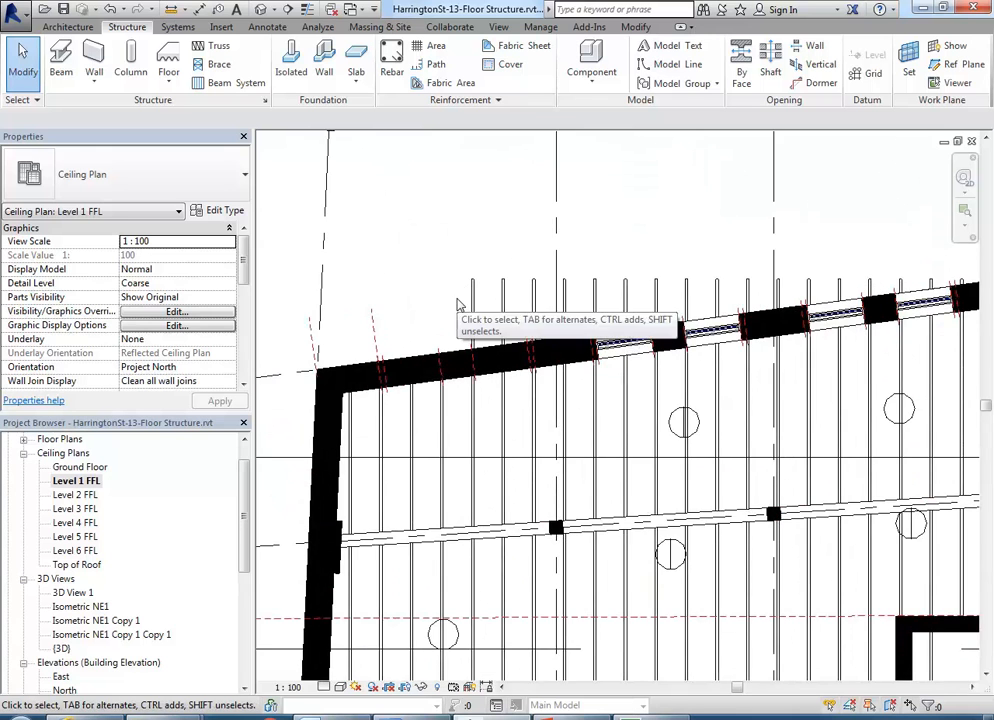
scroll(458, 305, "up", 3)
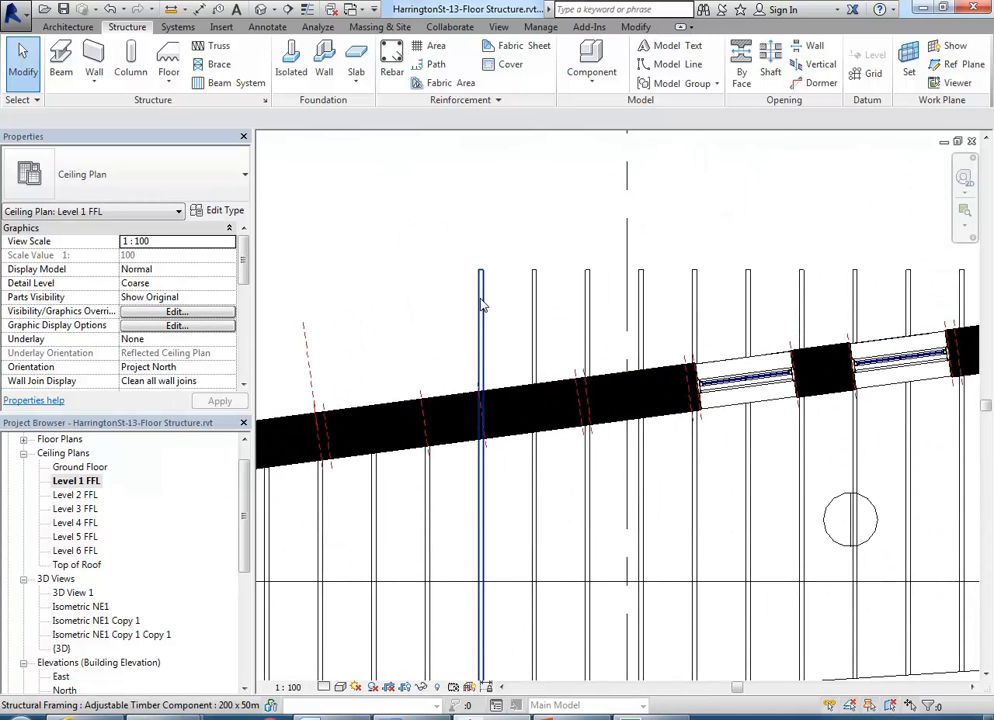
- Shorten the first joist projecting beyond the grid 1 wall to the wall's inner face, making it about 10257 mm long
left_click(481, 305)
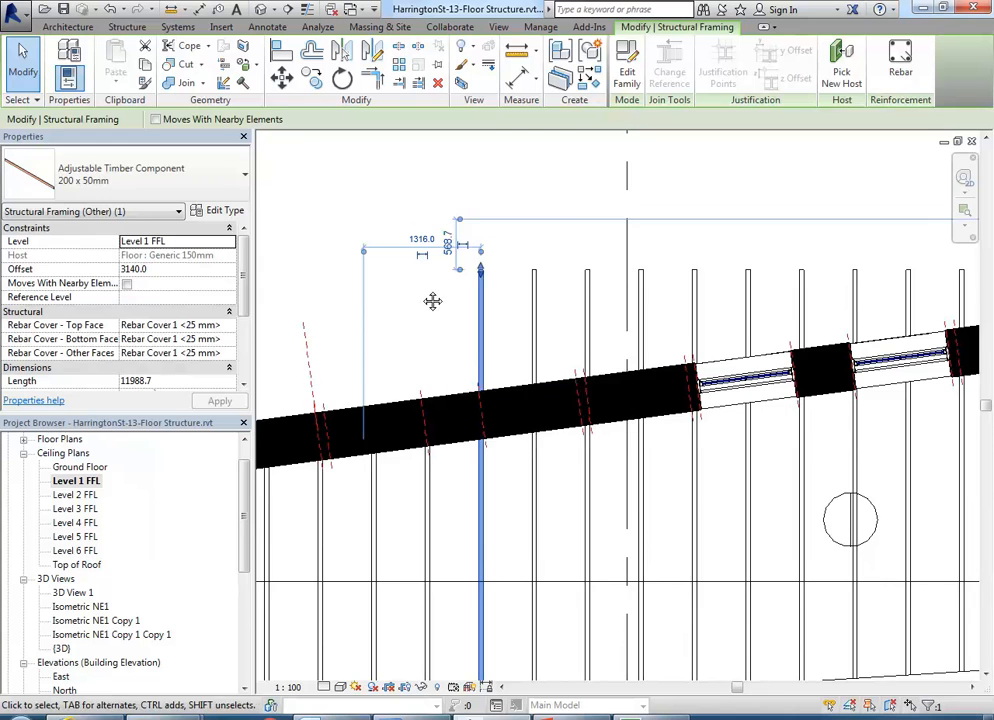
scroll(475, 245, "up", 2)
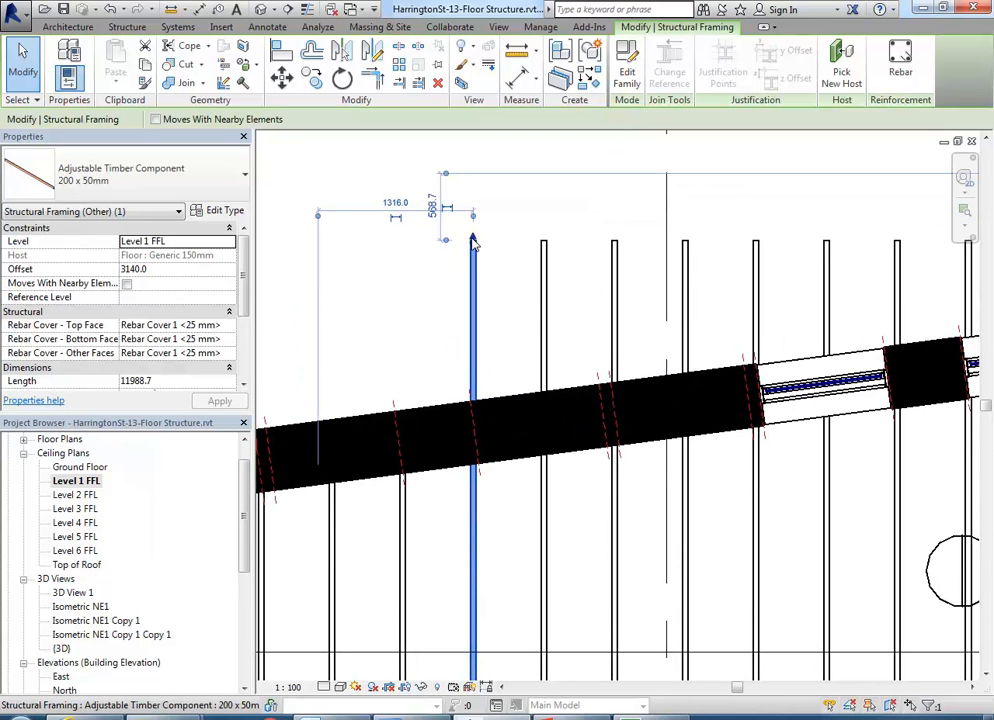
left_click_drag(474, 242, 524, 594)
left_click(545, 533)
middle_click_drag(517, 311, 435, 275)
mouse_move(448, 440)
left_mouse_down()
mouse_move(450, 455)
mouse_move(450, 377)
mouse_move(450, 440)
left_mouse_up()
left_click(515, 487)
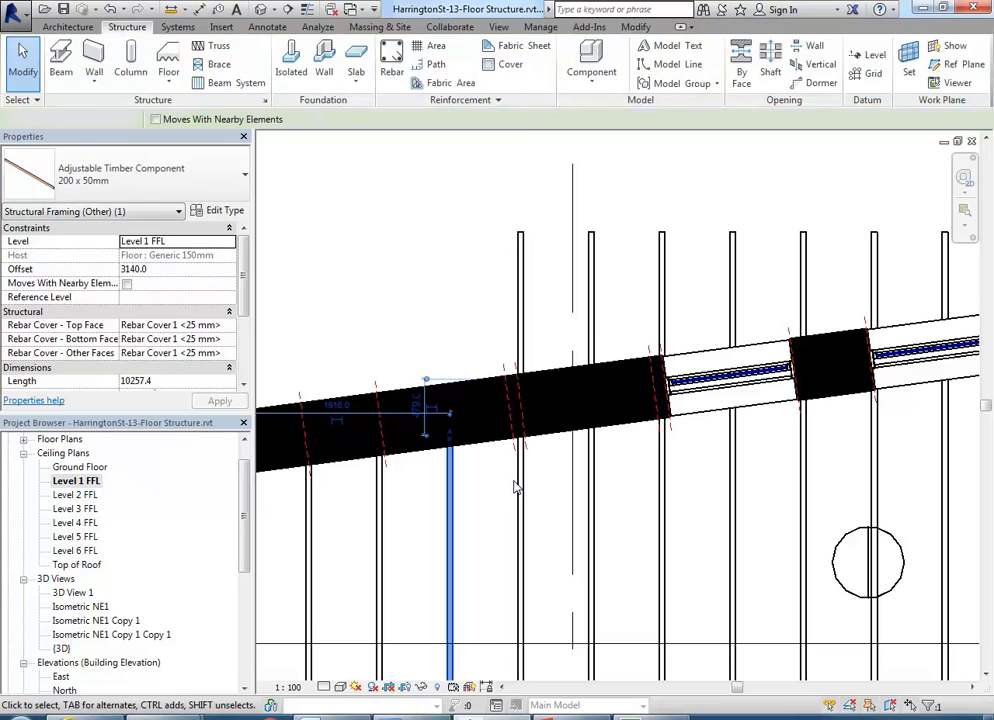
- Shorten the next two projecting joists to the grid 1 wall's inner face, making them about 10317 mm and 10377 mm long
left_click(519, 487)
left_click_drag(520, 236, 515, 430)
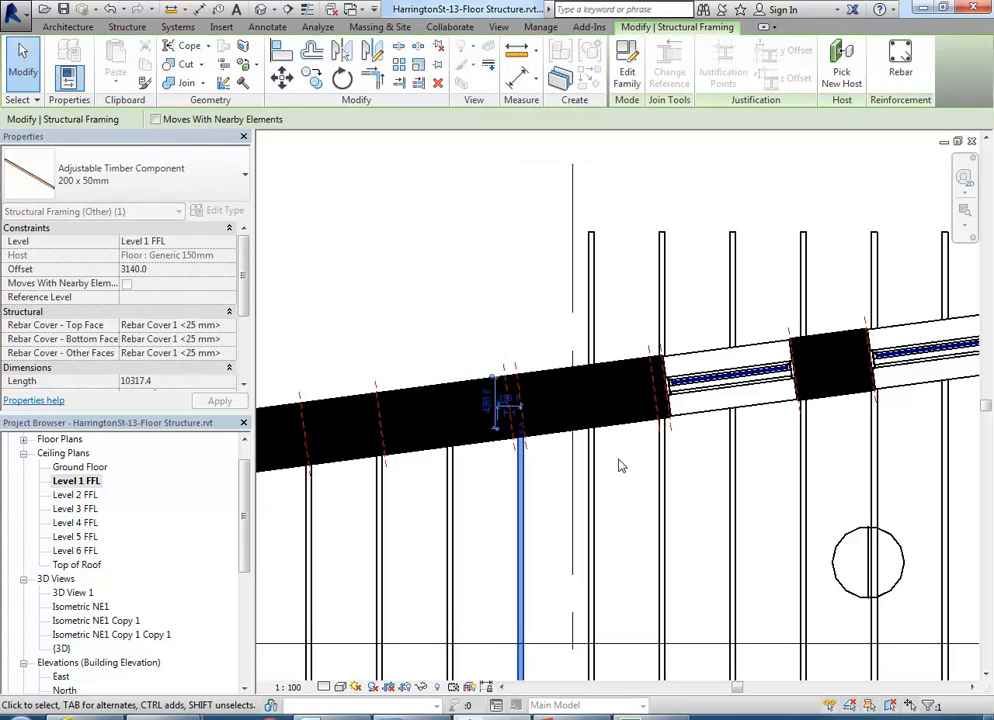
left_click(591, 250)
left_click_drag(591, 233, 583, 430)
- Trim the following two projecting joists at the first window to the wall's inner face, about 10437 mm and 10517 mm long
middle_click_drag(669, 440, 574, 459)
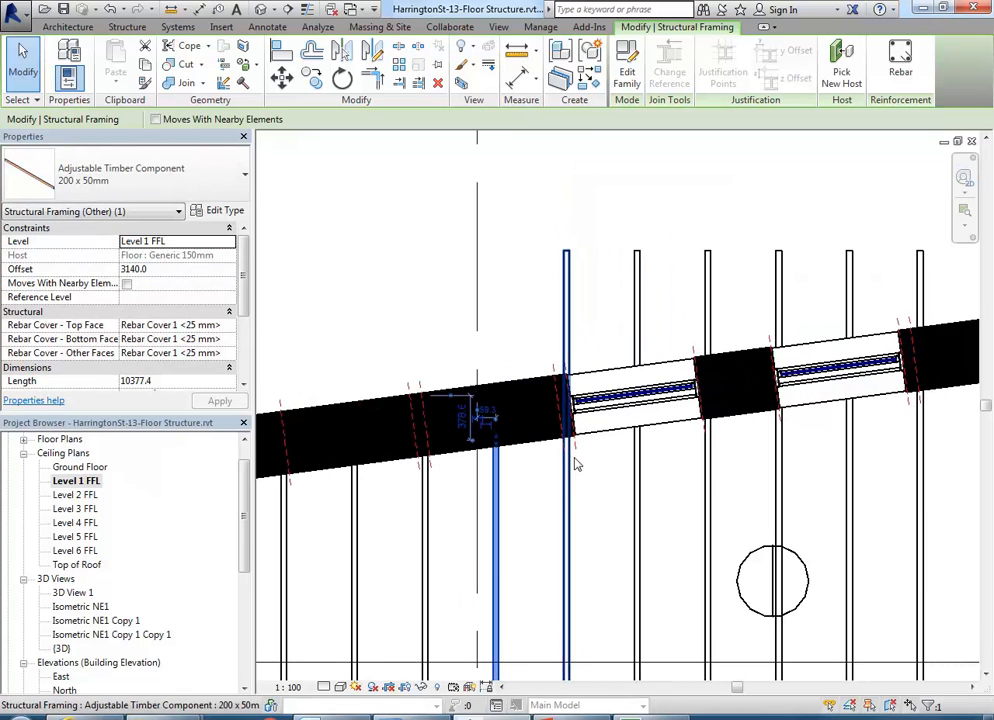
left_click(564, 500)
left_click_drag(566, 250, 563, 437)
left_click(637, 466)
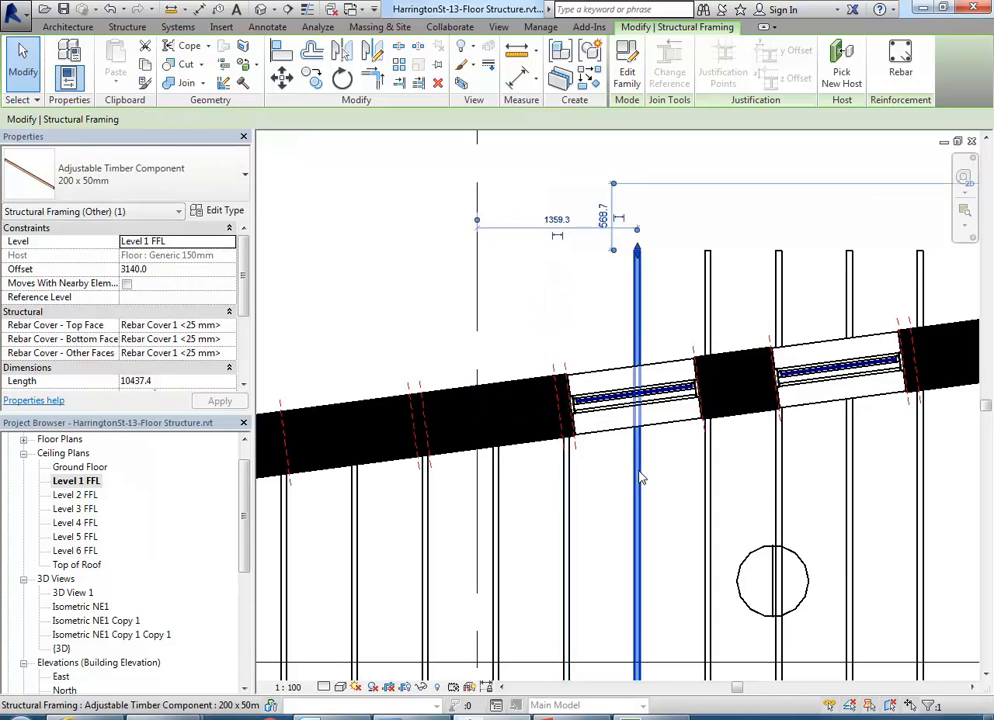
left_click_drag(625, 373, 636, 428)
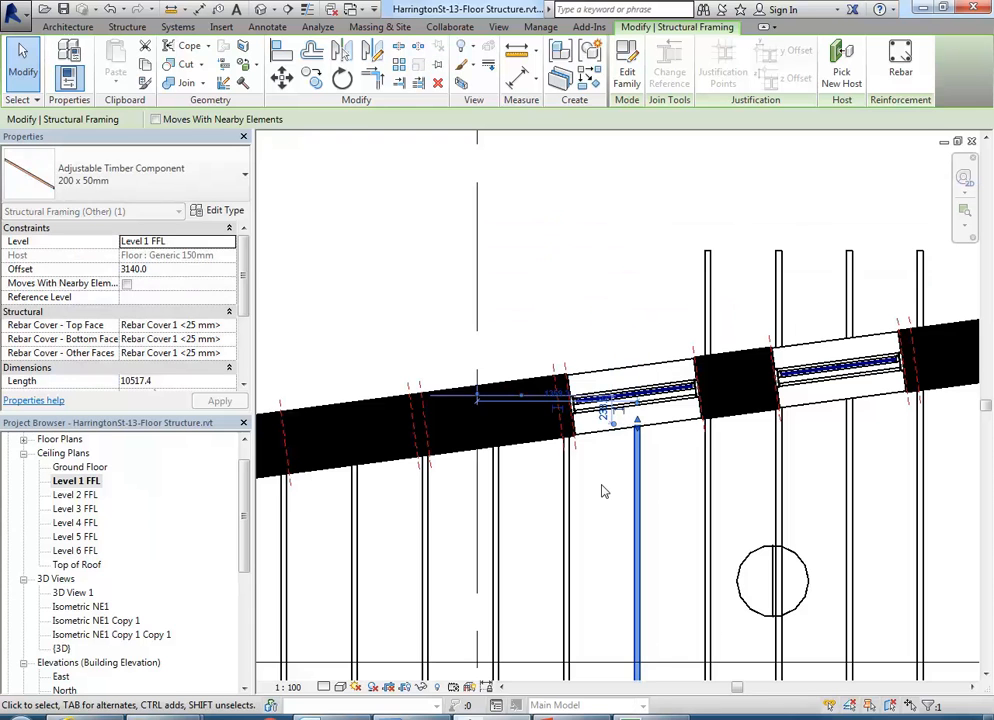
key("Escape")
- Shorten the two joists on either side of the first pier between windows to the wall's inner face, about 10637 mm and 10717 mm long
scroll(630, 468, "down", 2)
middle_click_drag(630, 468, 534, 308)
scroll(562, 398, "down", 2)
scroll(565, 332, "down", 2)
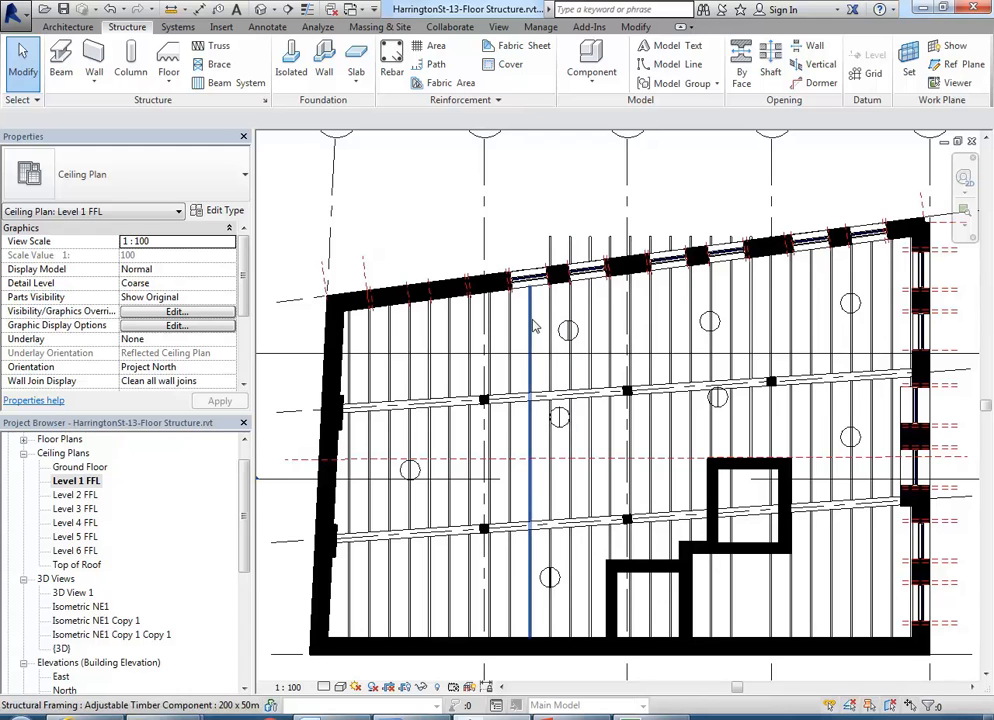
scroll(566, 226, "up", 1)
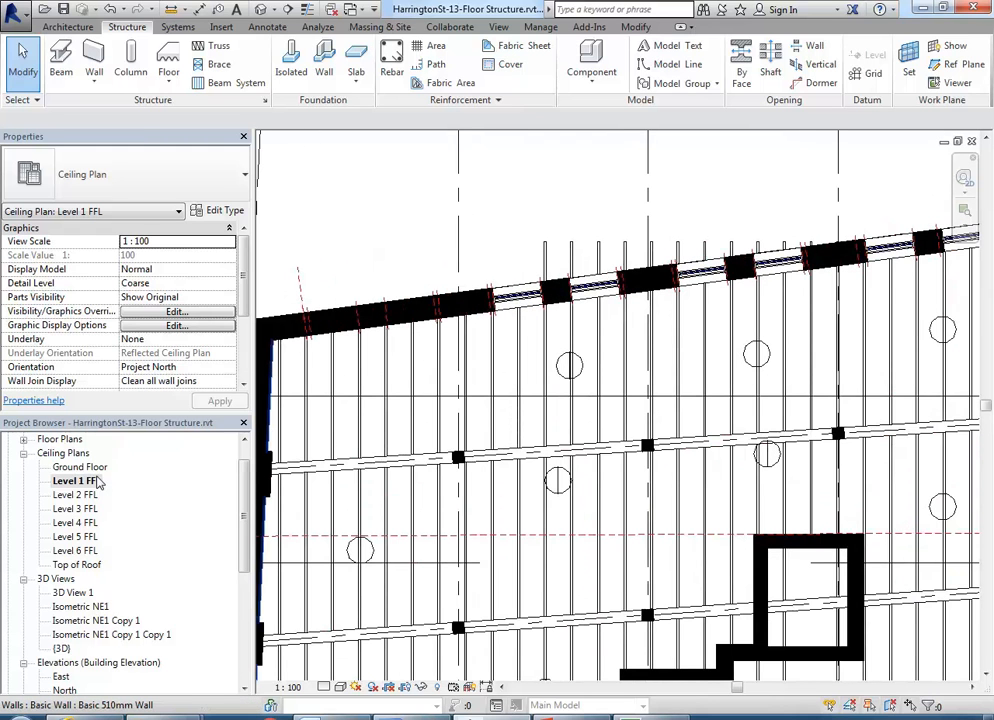
left_click(548, 262)
middle_click_drag(552, 260, 527, 245)
scroll(522, 240, "up", 3)
left_click_drag(513, 213, 514, 333)
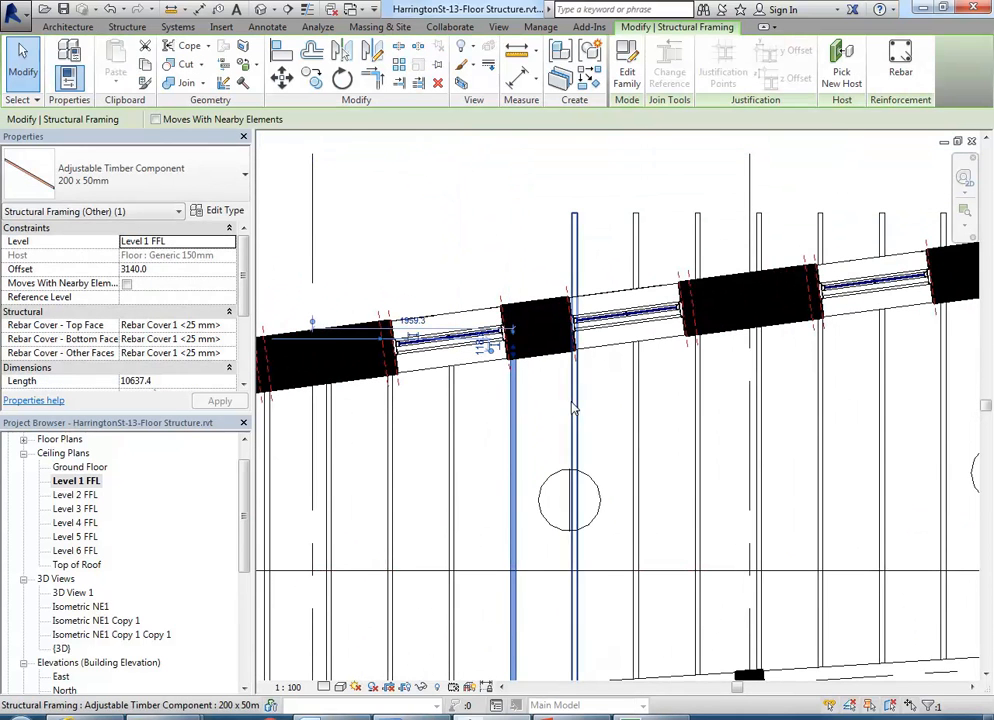
left_click(573, 407)
left_click_drag(574, 214, 574, 345)
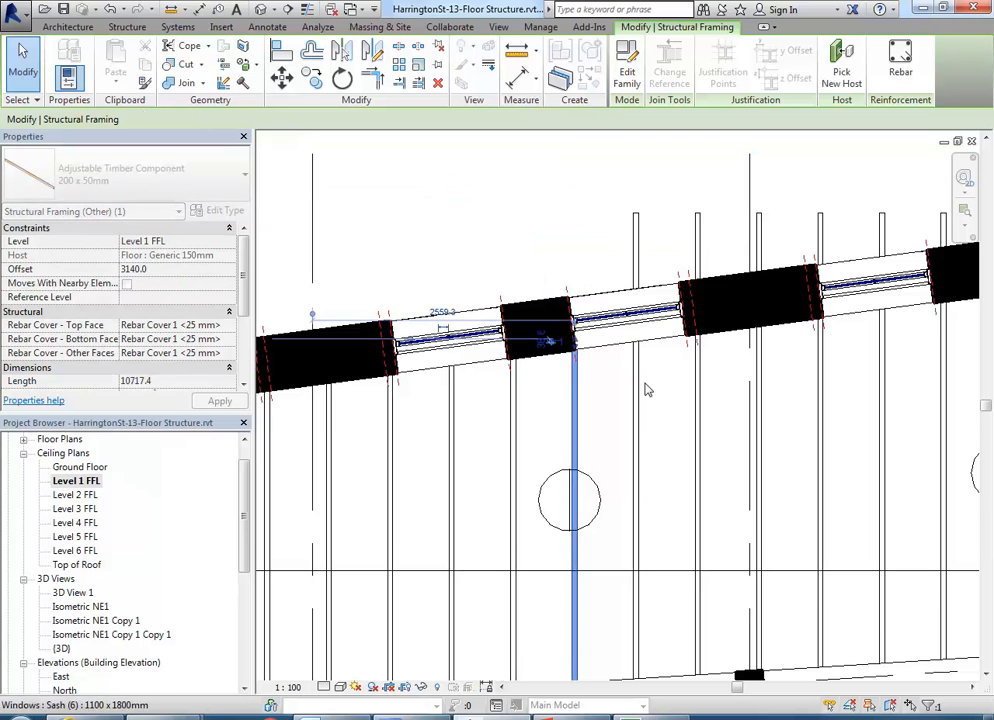
- Pull the joist crossing the second window back to the wall's inner face, making it about 10777 mm long
left_click(636, 225)
left_click_drag(636, 214, 643, 340)
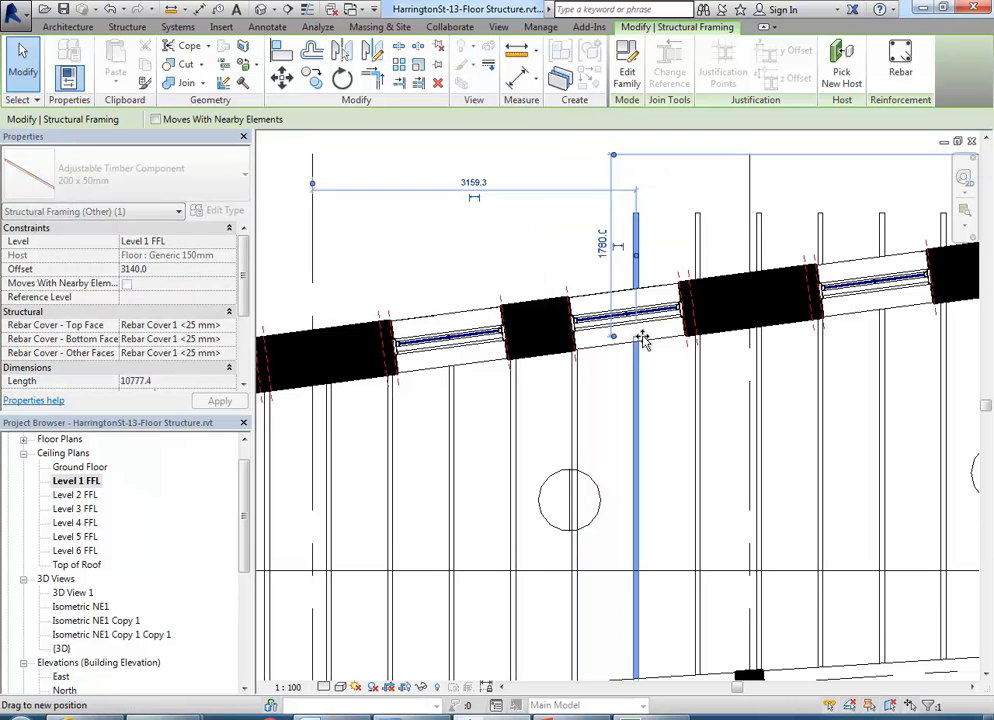
key("Escape")
scroll(630, 343, "down", 3)
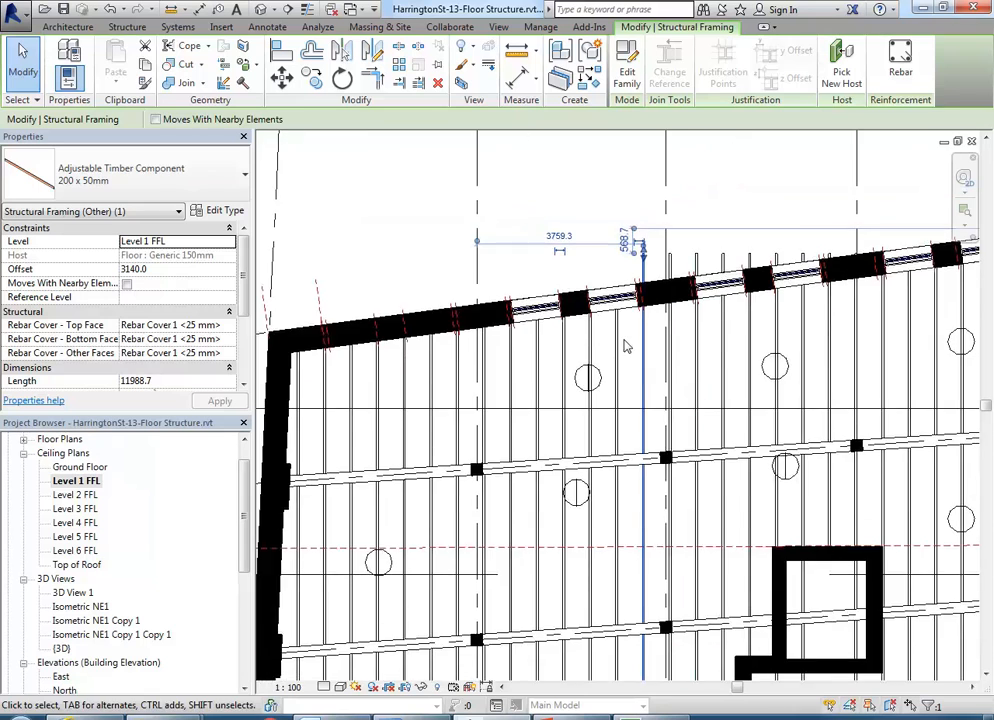
scroll(625, 346, "down", 3)
key("Escape")
- Review the family, type and dimension settings in the type properties of the grid 2 timber beam without changing them
scroll(432, 415, "up", 5)
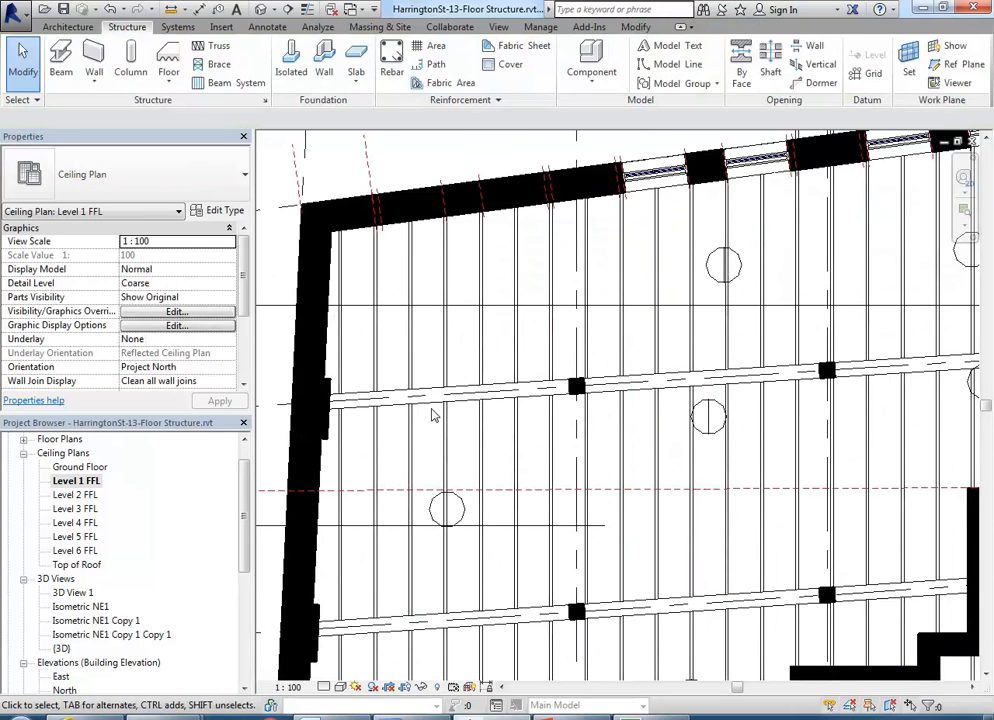
left_click(446, 401)
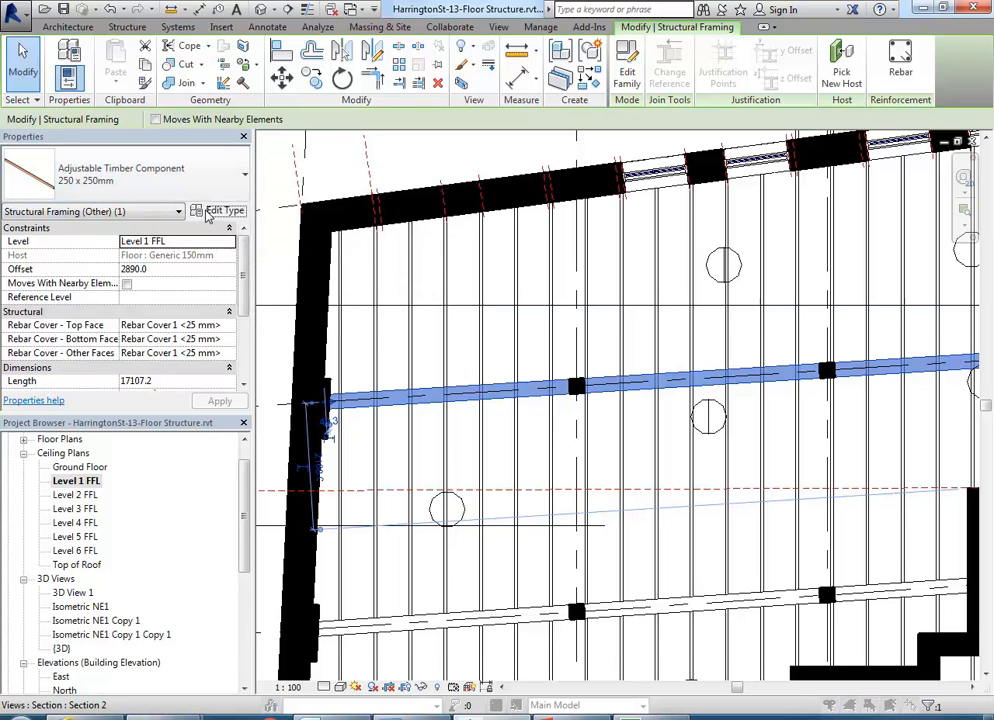
left_click(222, 211)
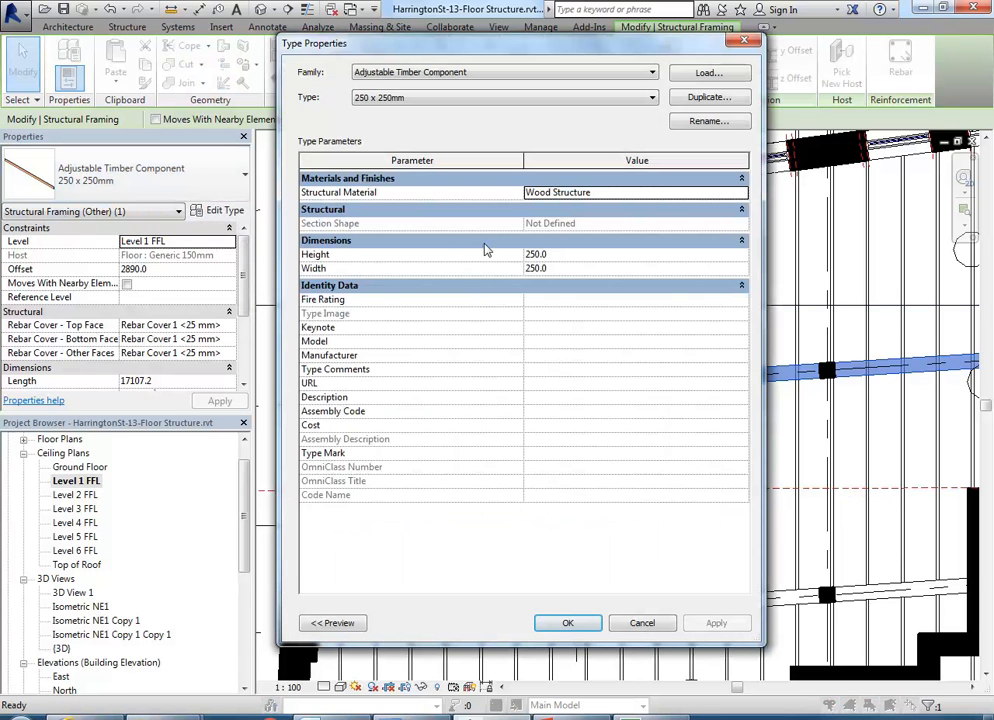
left_click(447, 74)
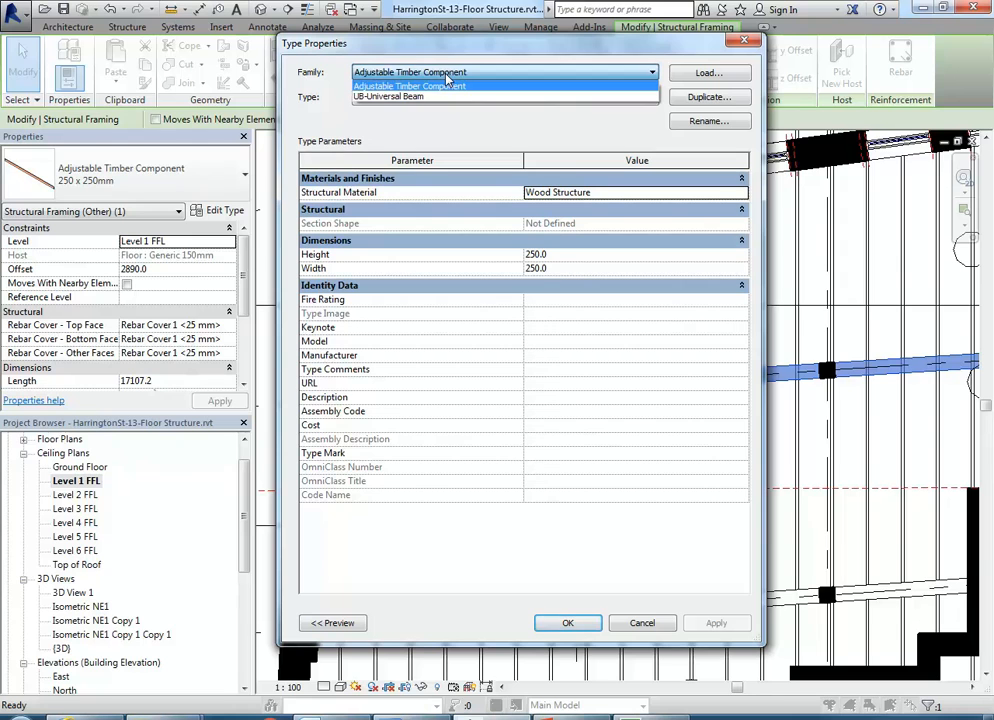
left_click(447, 85)
left_click(447, 96)
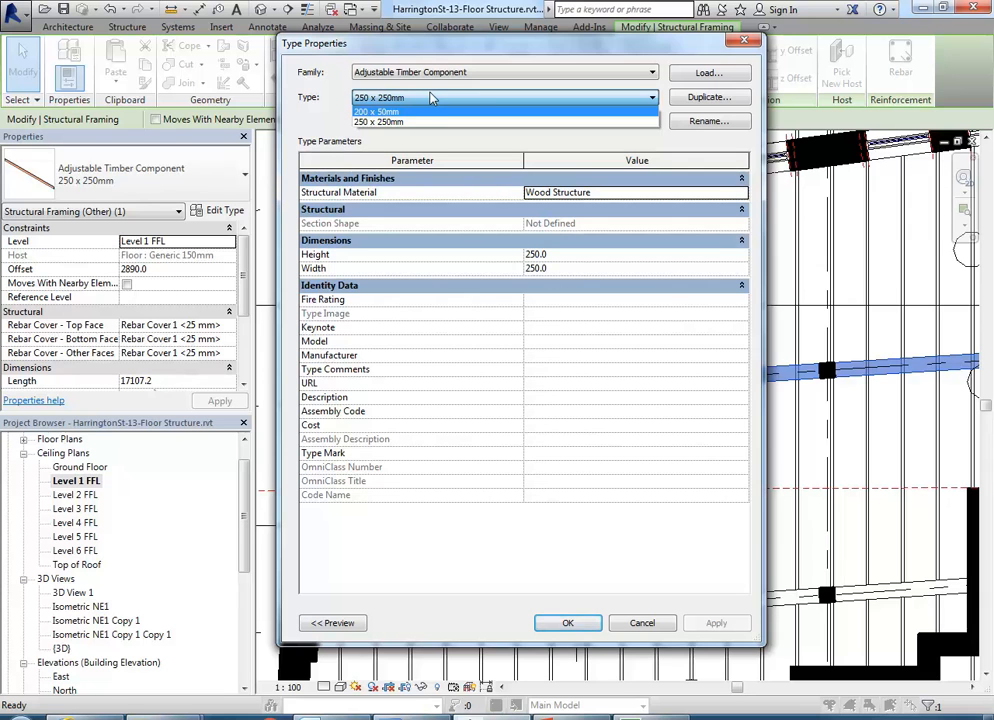
left_click(432, 97)
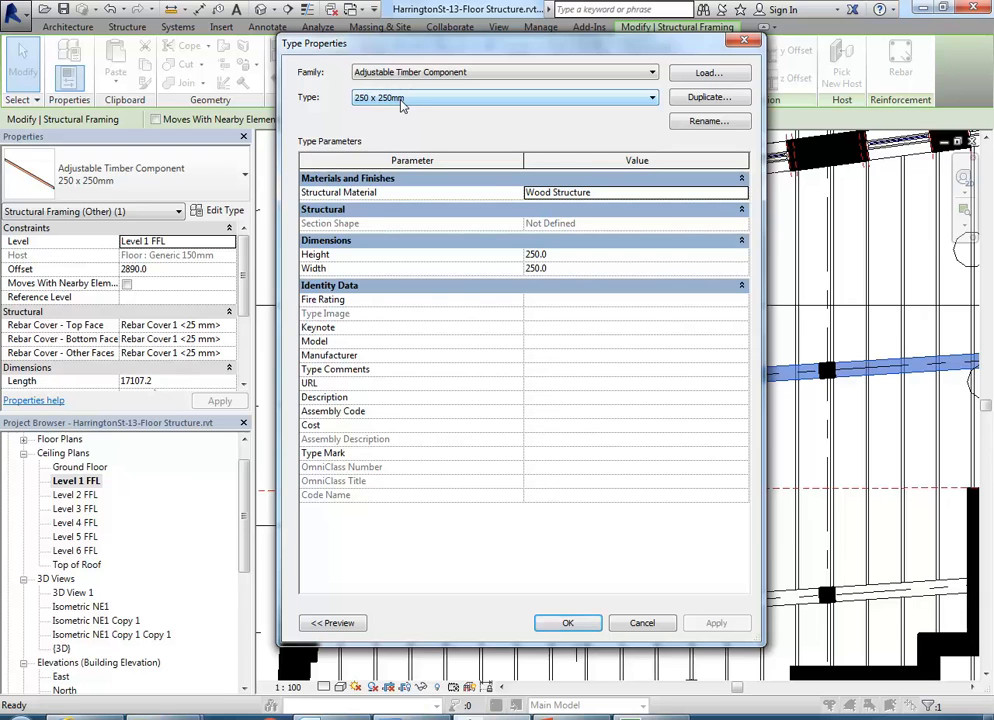
left_click(708, 98)
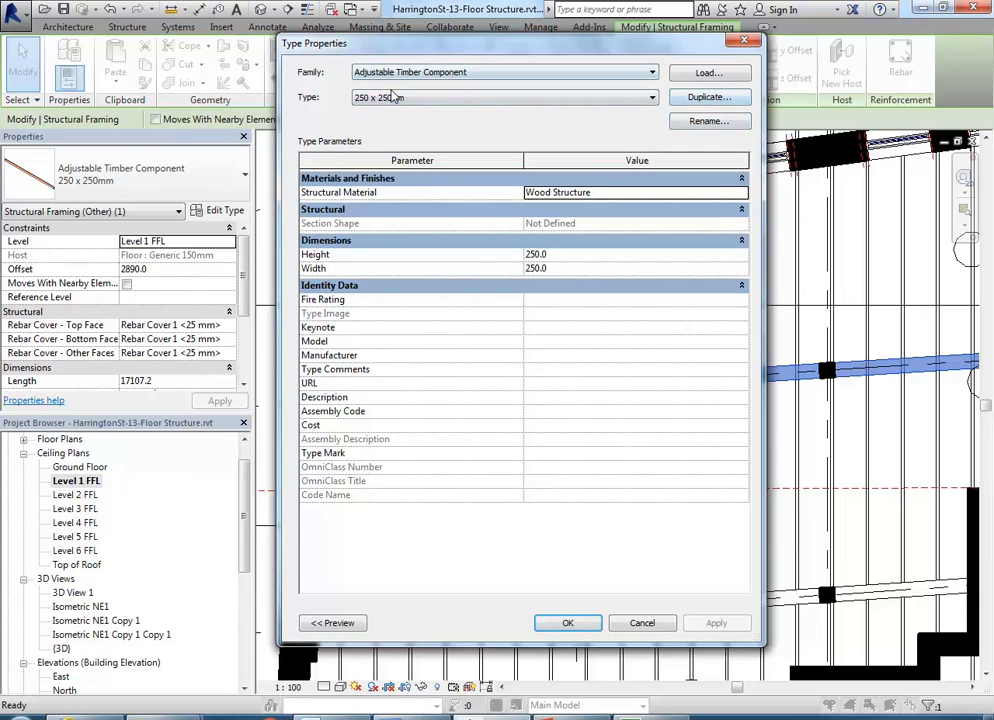
key("Tab")
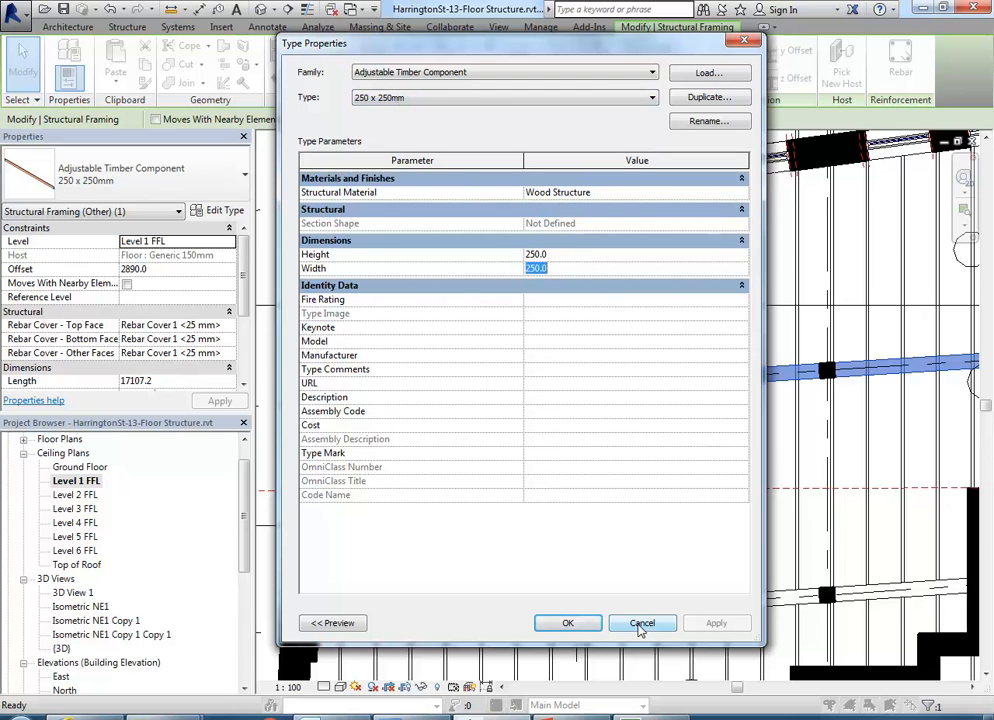
left_click(641, 623)
- Open the Section 1 view and select the timber beam beneath the Level 2 FFL joists to inspect it
scroll(626, 376, "up", 5)
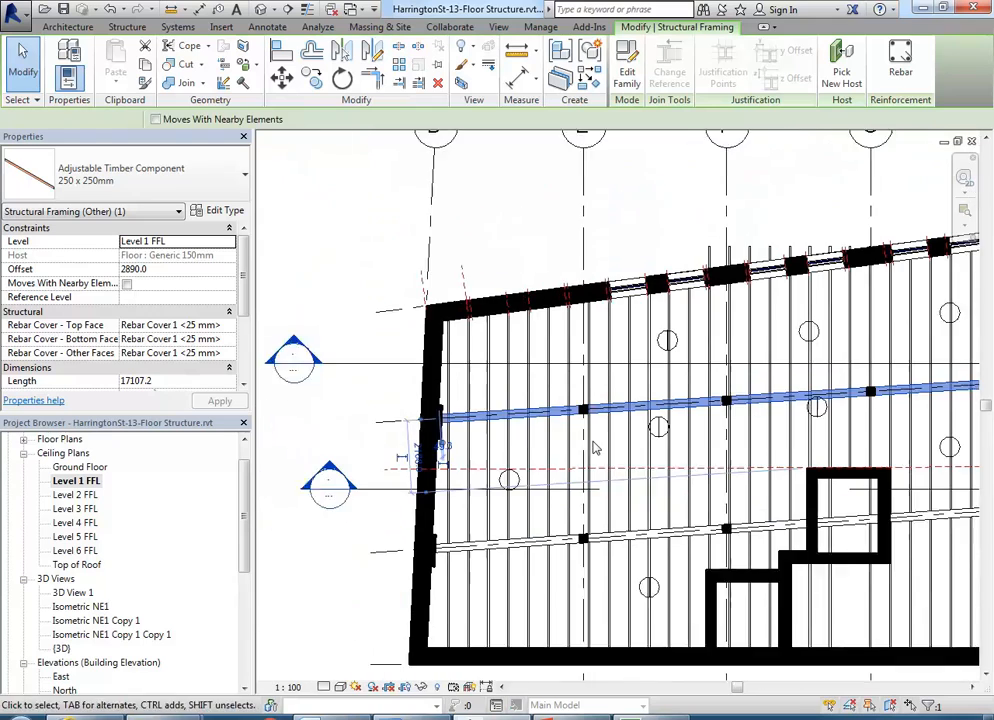
middle_click_drag(626, 376, 533, 363)
left_click(930, 524)
scroll(645, 445, "down", 2)
middle_click_drag(630, 436, 651, 412)
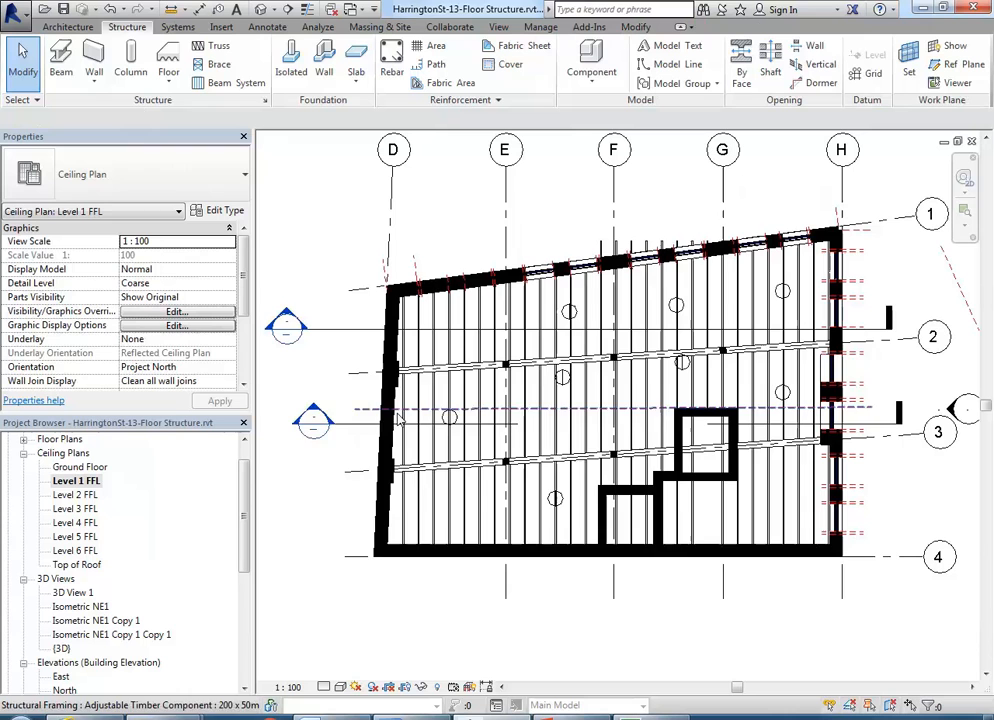
double_click(313, 410)
middle_click_drag(508, 430, 688, 420)
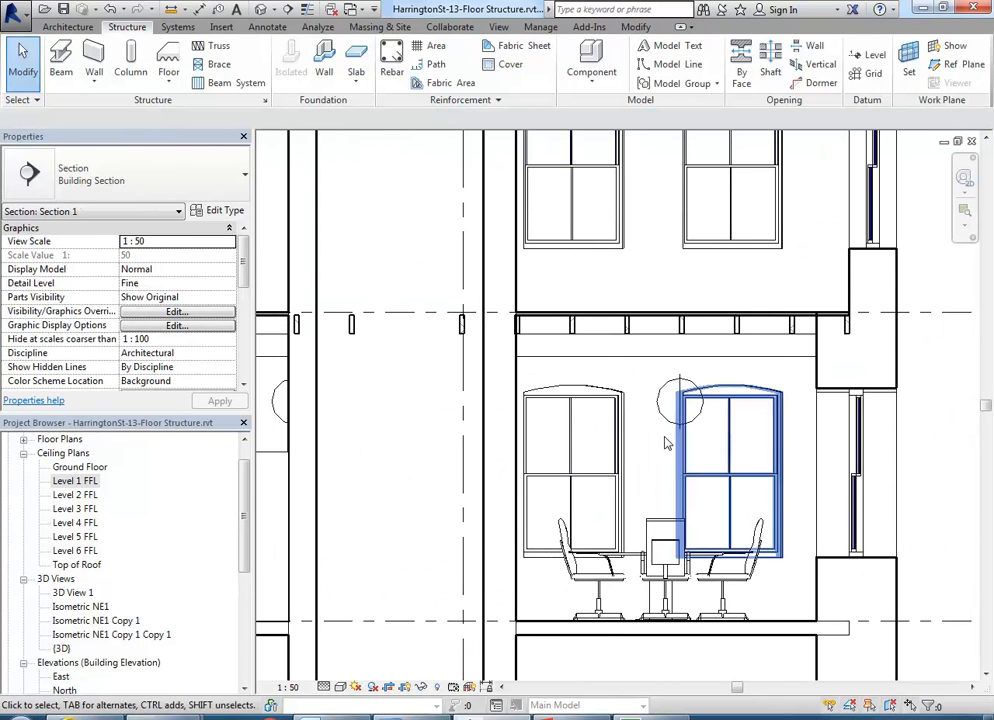
left_click(603, 348)
middle_click_drag(768, 413, 694, 412)
scroll(694, 412, "down", 2)
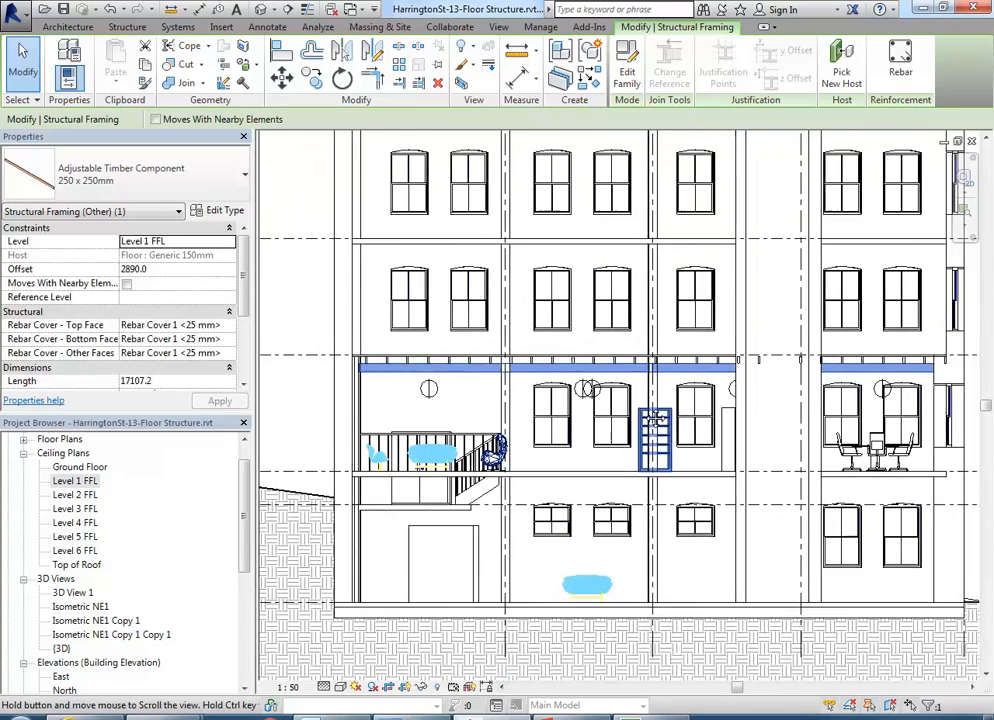
- Inspect the full-height concrete columns at E-2 and F-2 in the section and clear the selection
left_click(532, 553)
scroll(532, 553, "down", 3)
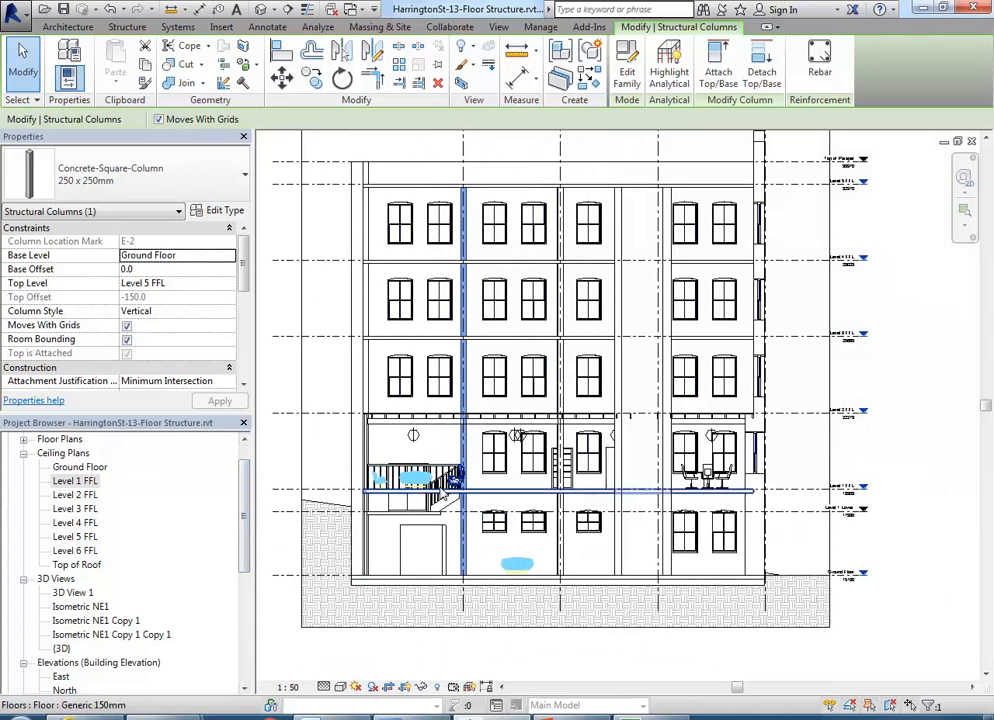
scroll(455, 490, "up", 3)
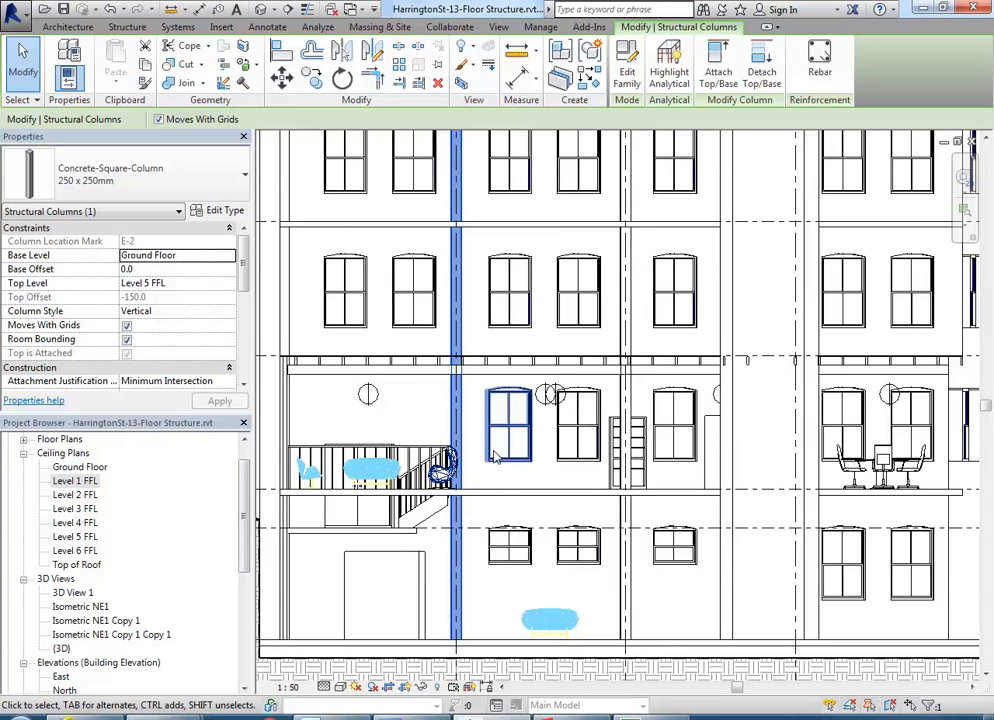
scroll(445, 440, "down", 3)
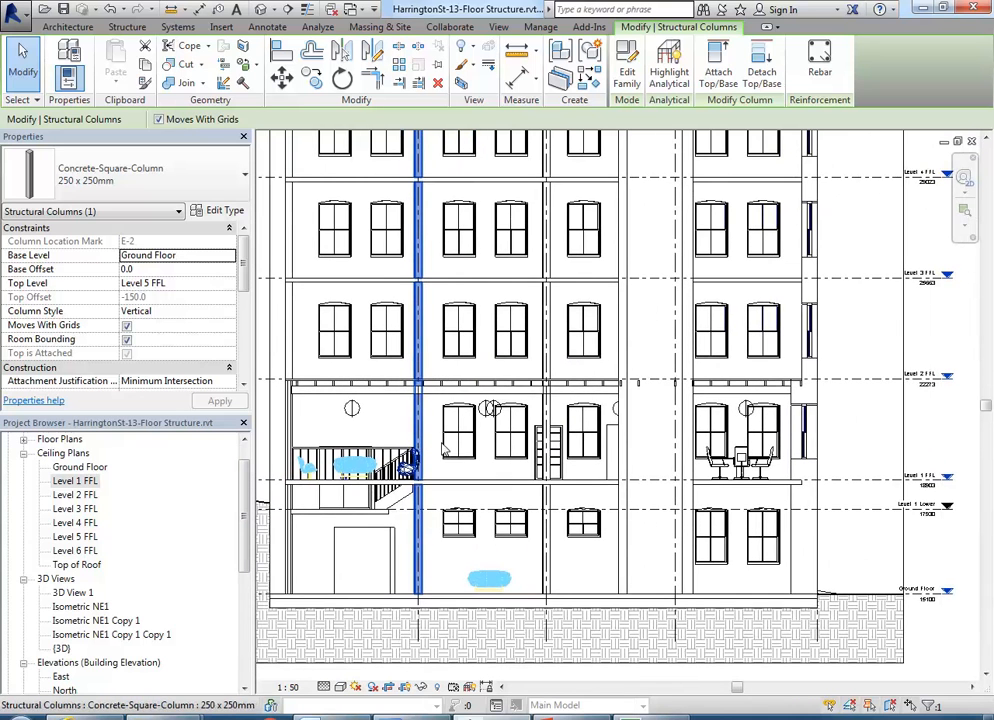
left_click(547, 432)
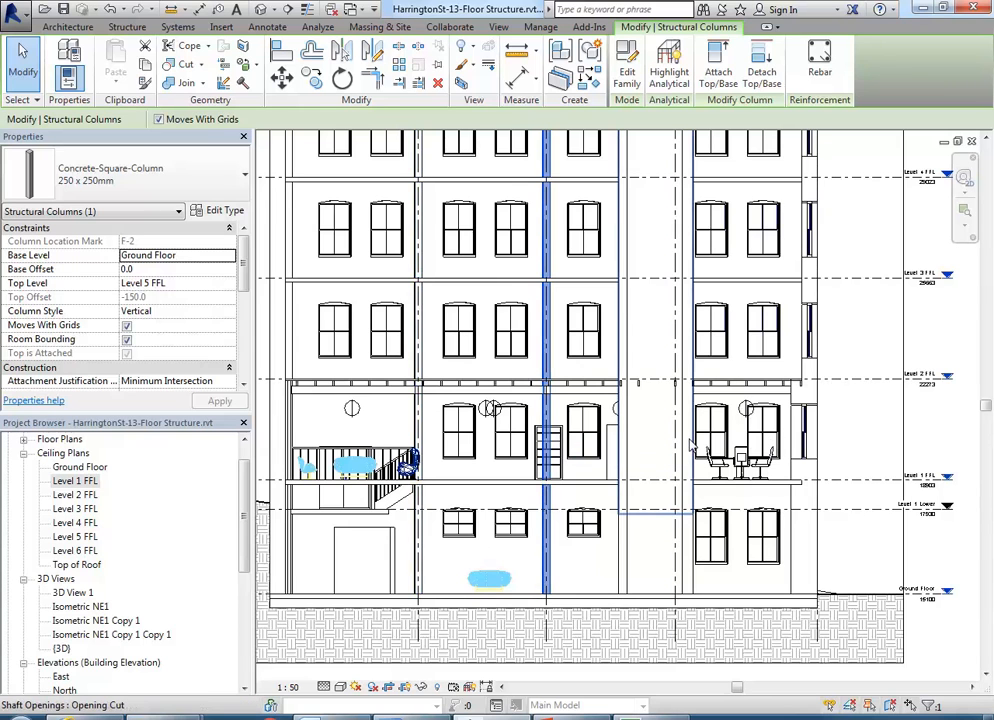
key("Escape")
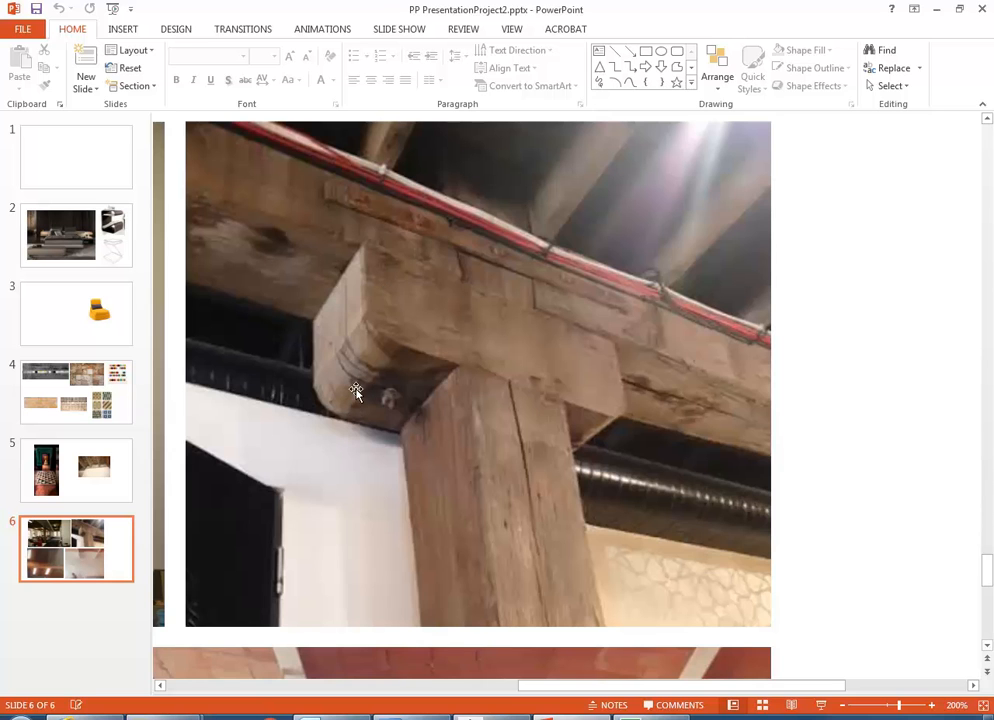
- Switch from the PowerPoint timber post photo back to Revit and open the Level 1 FFL ceiling plan around column E-2
left_click(937, 14)
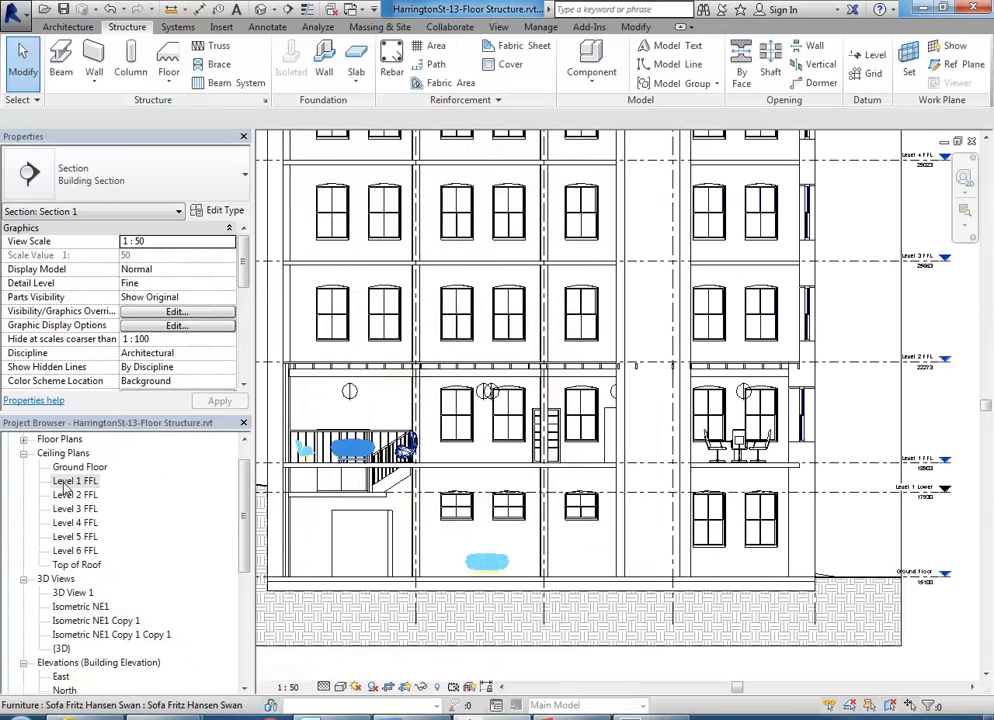
double_click(75, 481)
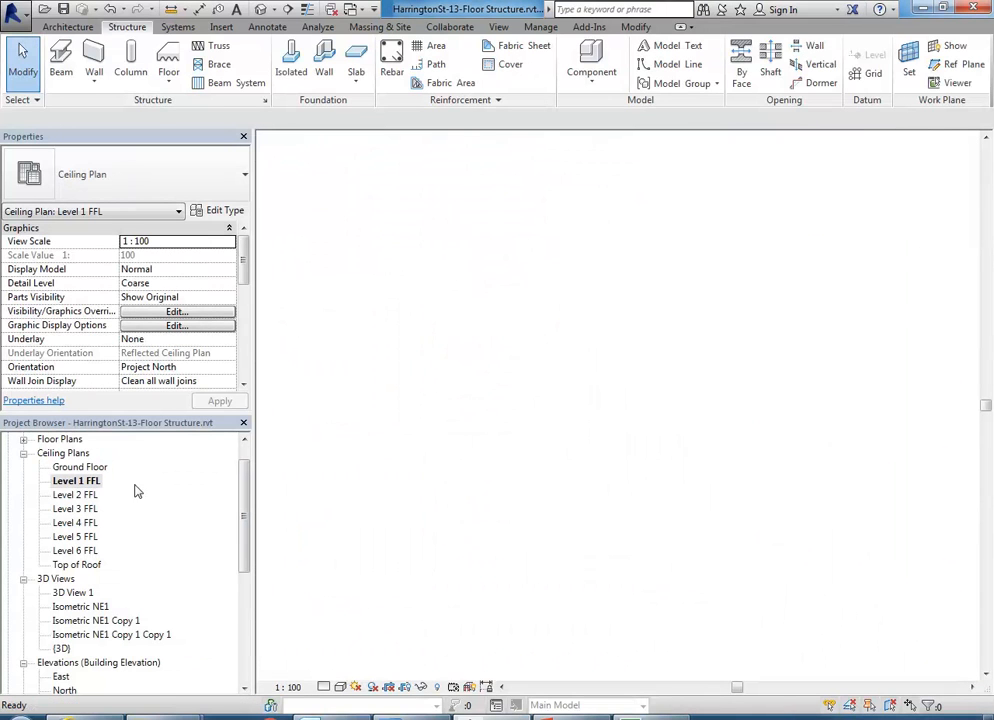
scroll(433, 355, "up", 4)
scroll(433, 355, "up", 3)
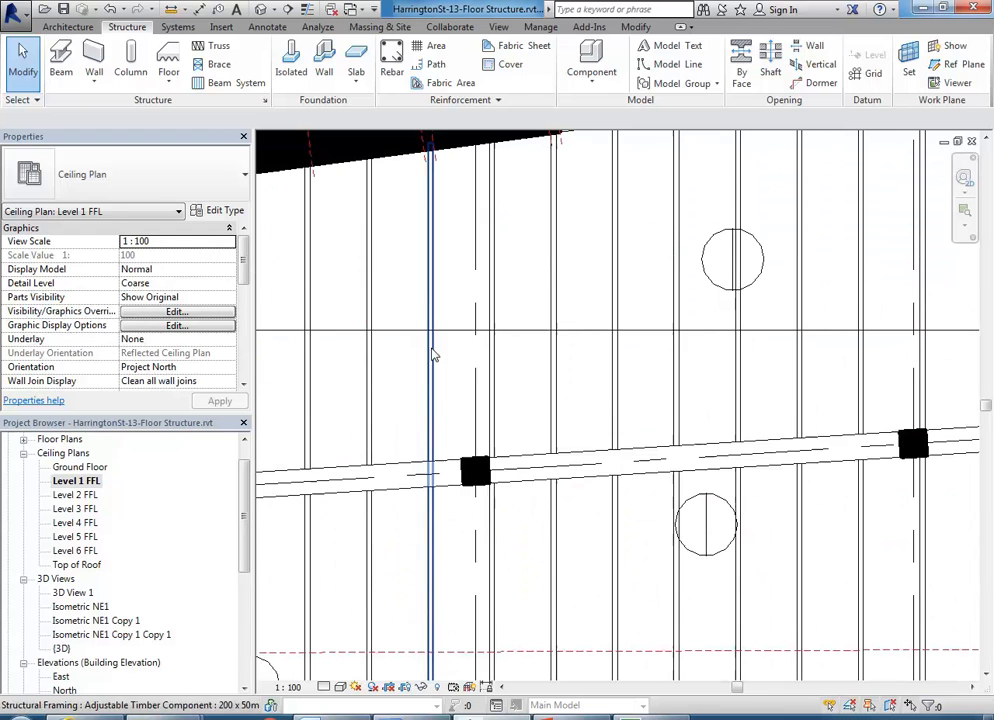
- Select column E-2 and all matching 250 x 250mm concrete square columns visible in the Level 1 FFL ceiling plan
left_click(473, 468)
scroll(470, 472, "down", 5)
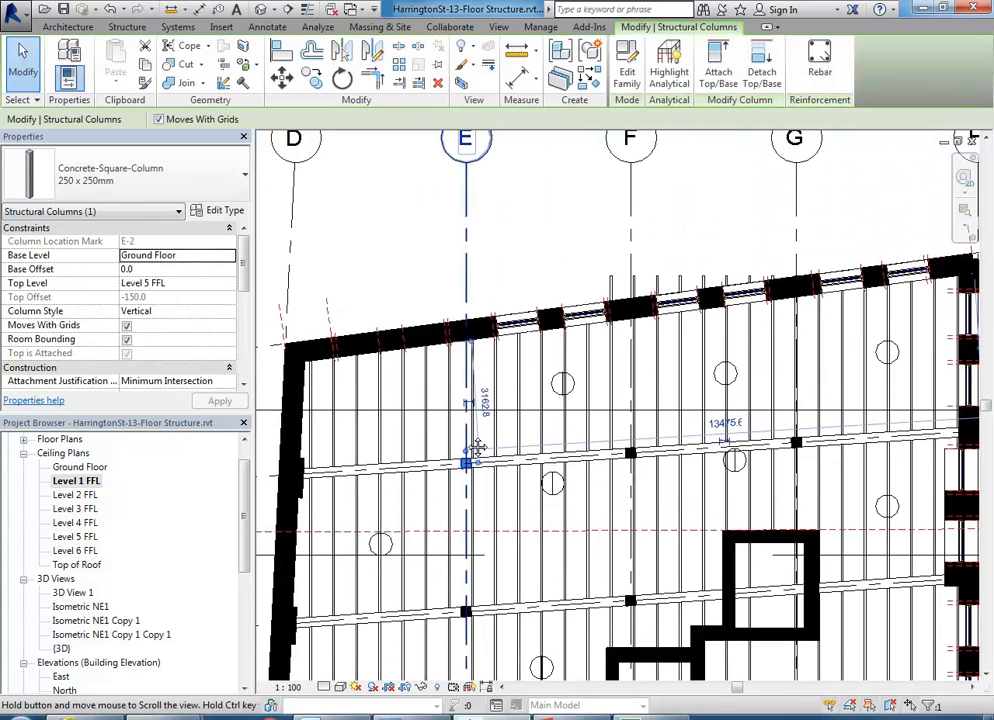
middle_click_drag(475, 488, 477, 404)
middle_click_drag(568, 488, 526, 481)
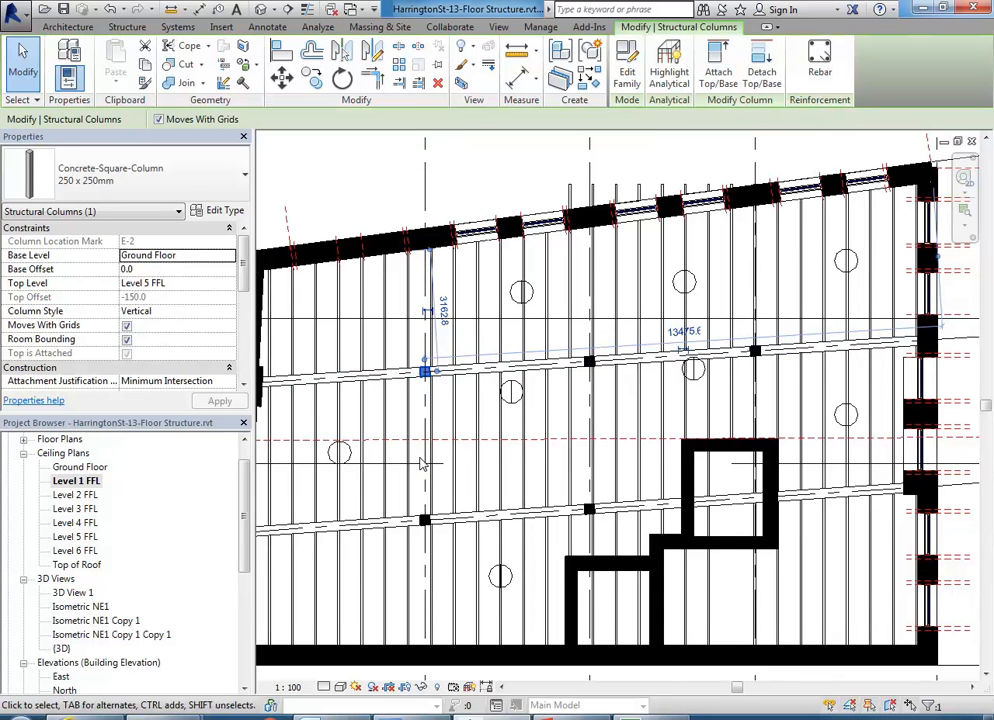
middle_click_drag(415, 408, 441, 400)
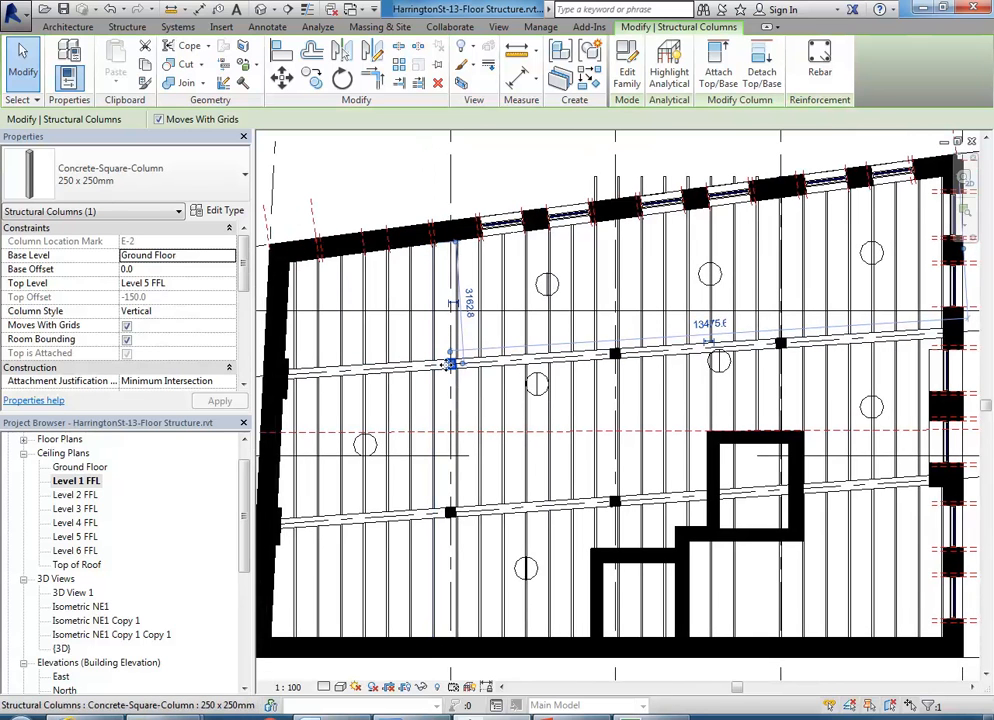
right_click(448, 370)
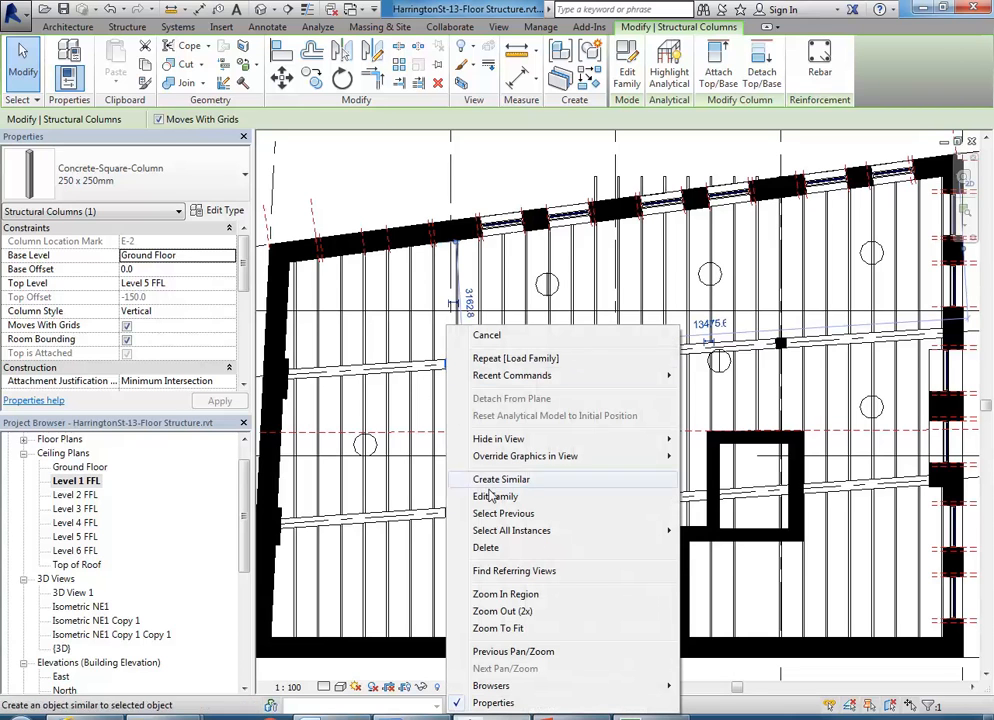
mouse_move(506, 531)
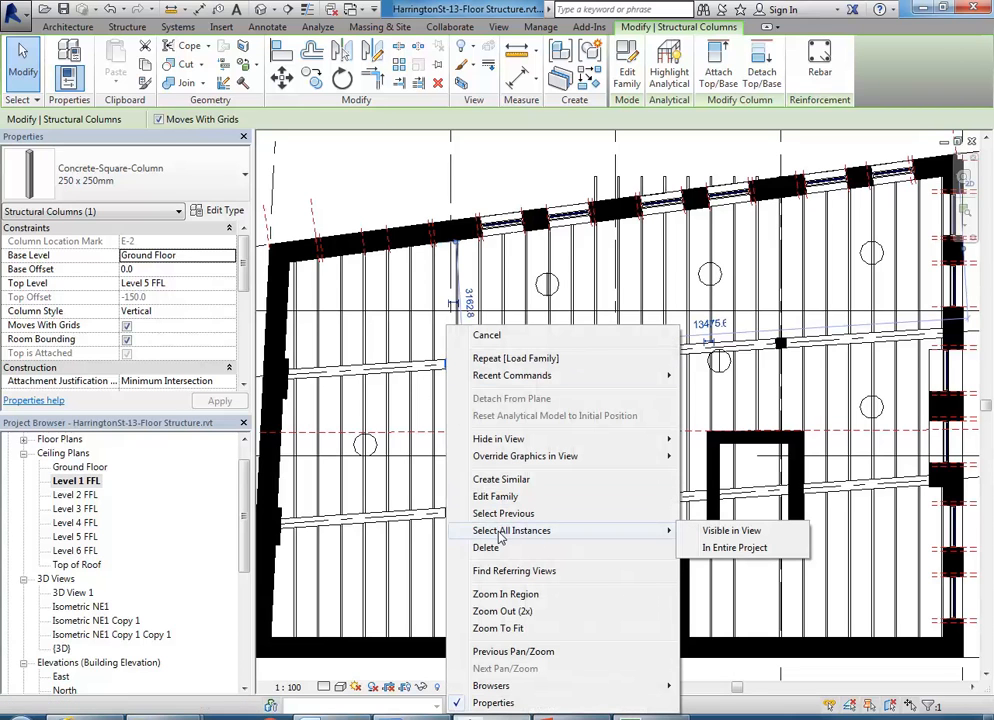
left_click(733, 533)
scroll(561, 428, "down", 2)
middle_click_drag(561, 428, 534, 421)
scroll(534, 421, "up", 2)
- Set the selected columns' base level to Level 1 FFL and their top level to Level 2 FFL
left_click(228, 256)
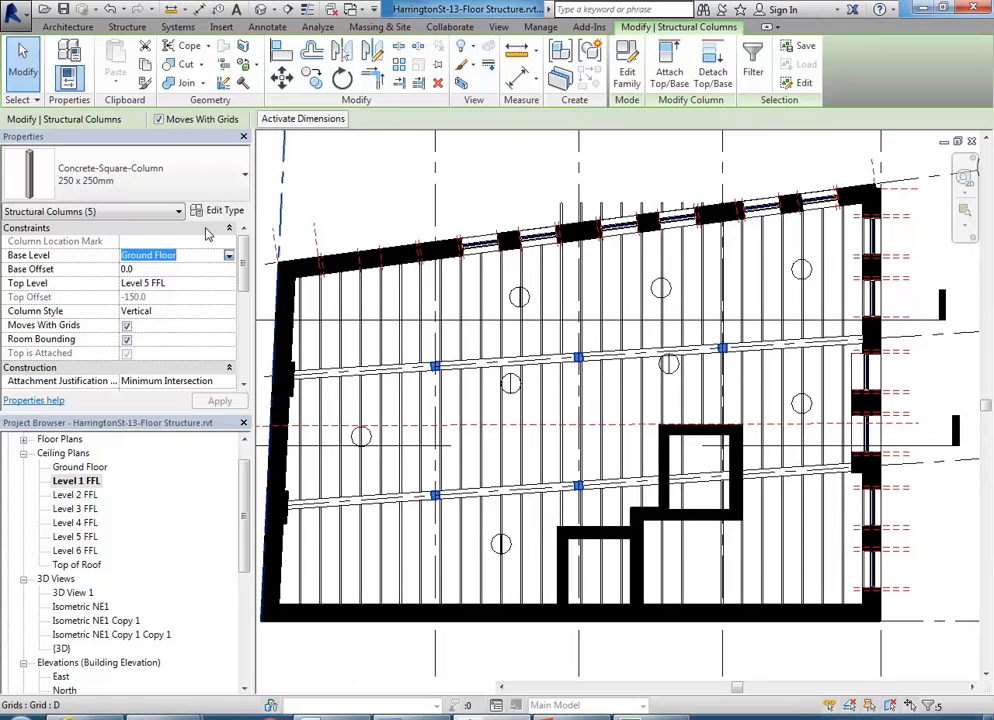
left_click(229, 256)
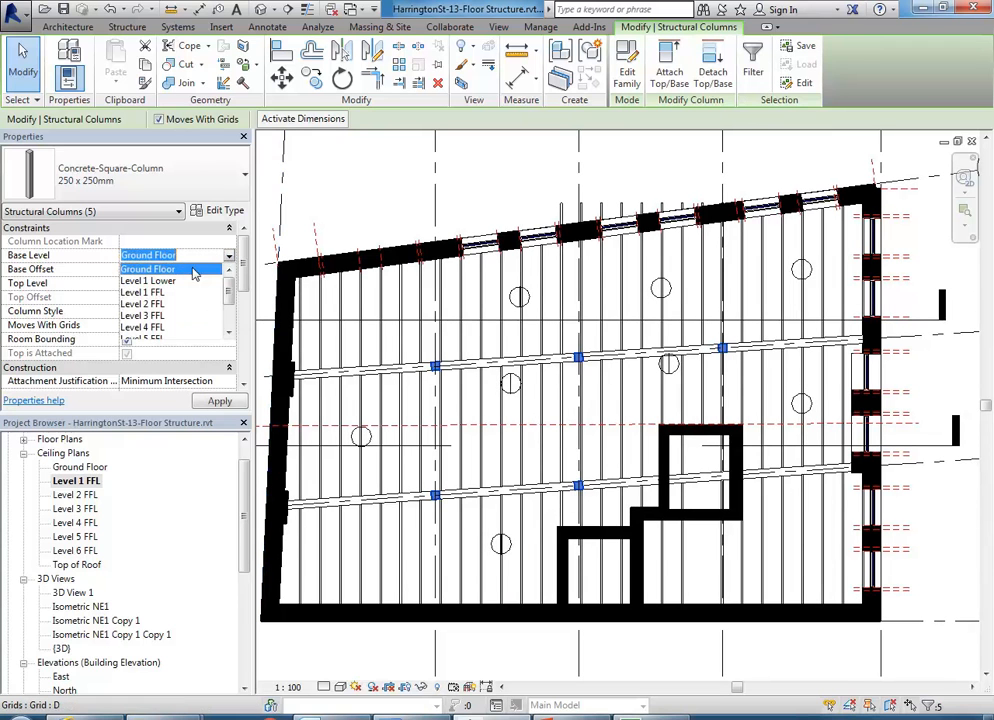
left_click(144, 291)
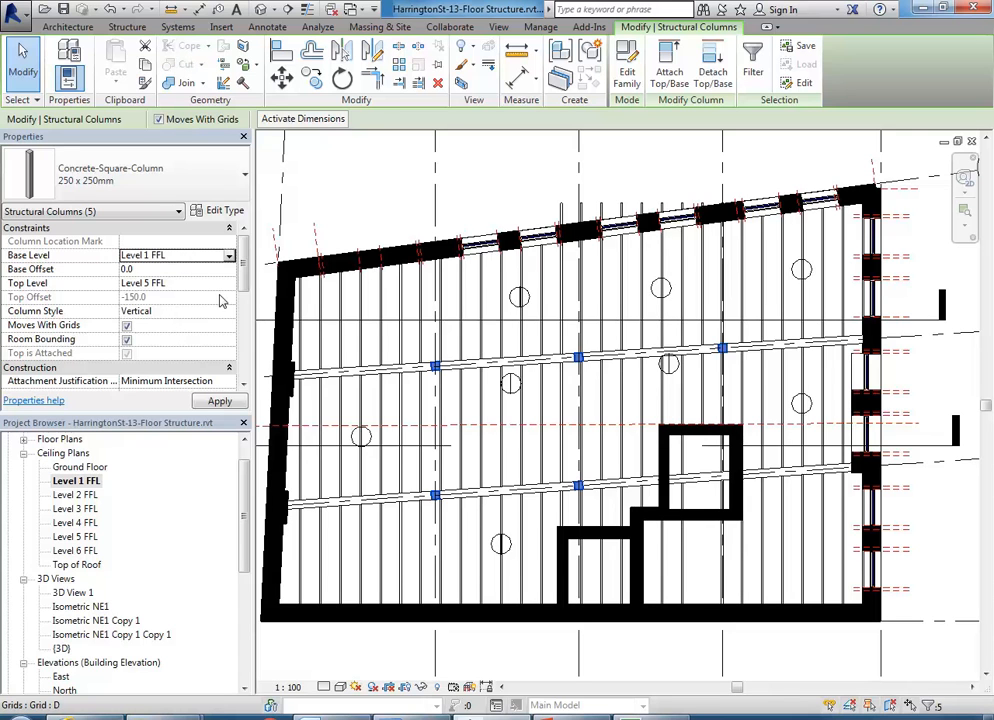
left_click(230, 284)
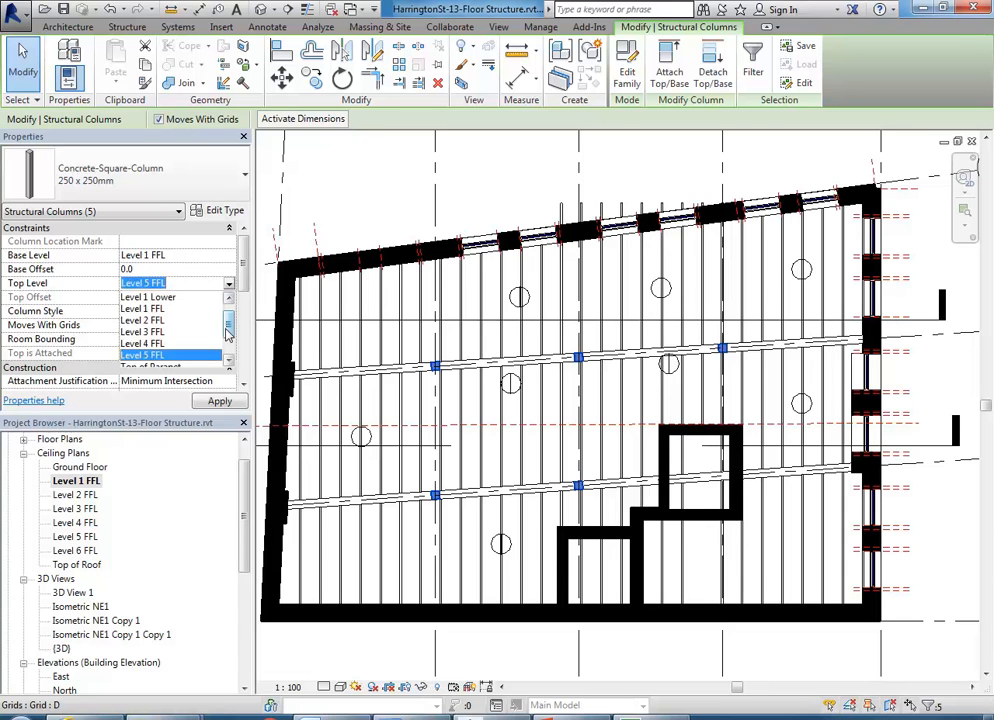
scroll(228, 344, "up", 1)
scroll(229, 346, "down", 3)
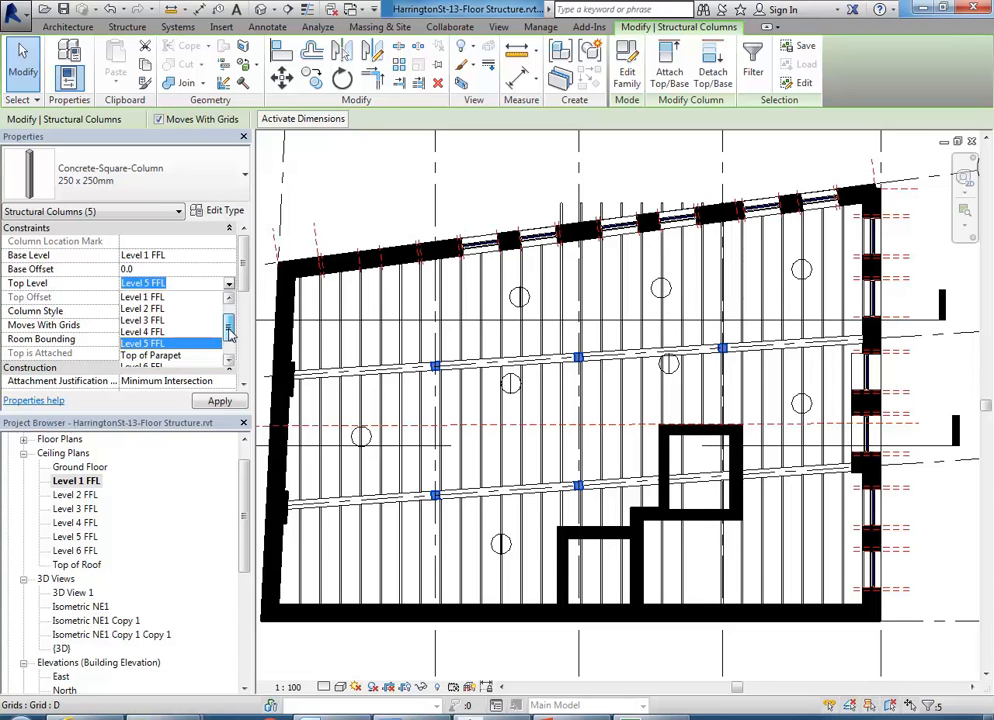
scroll(230, 355, "up", 3)
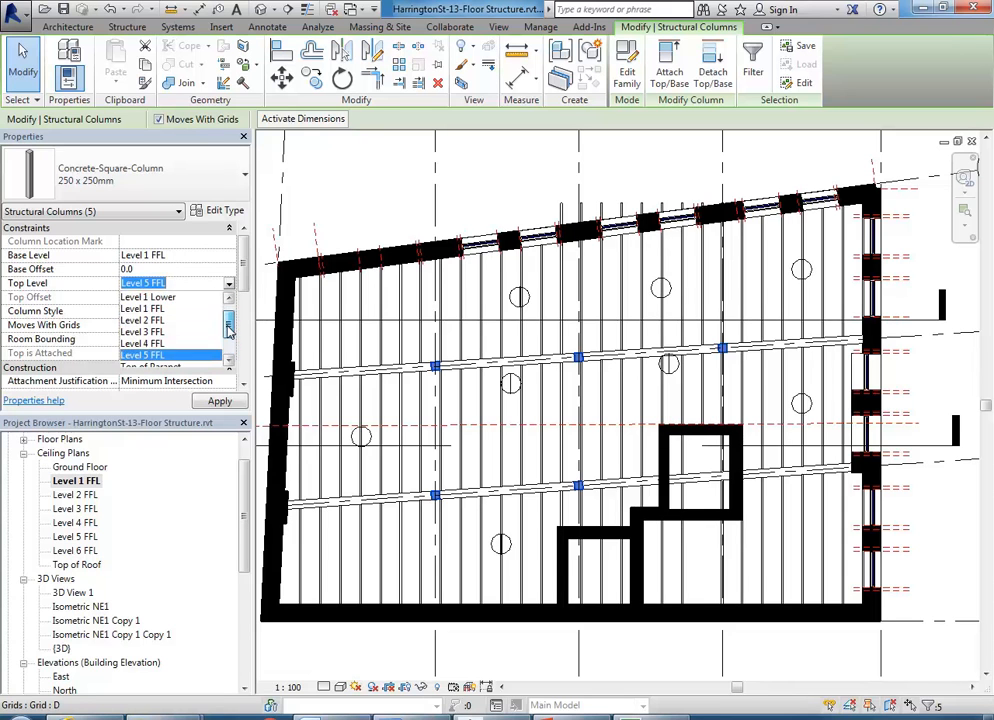
left_click(143, 321)
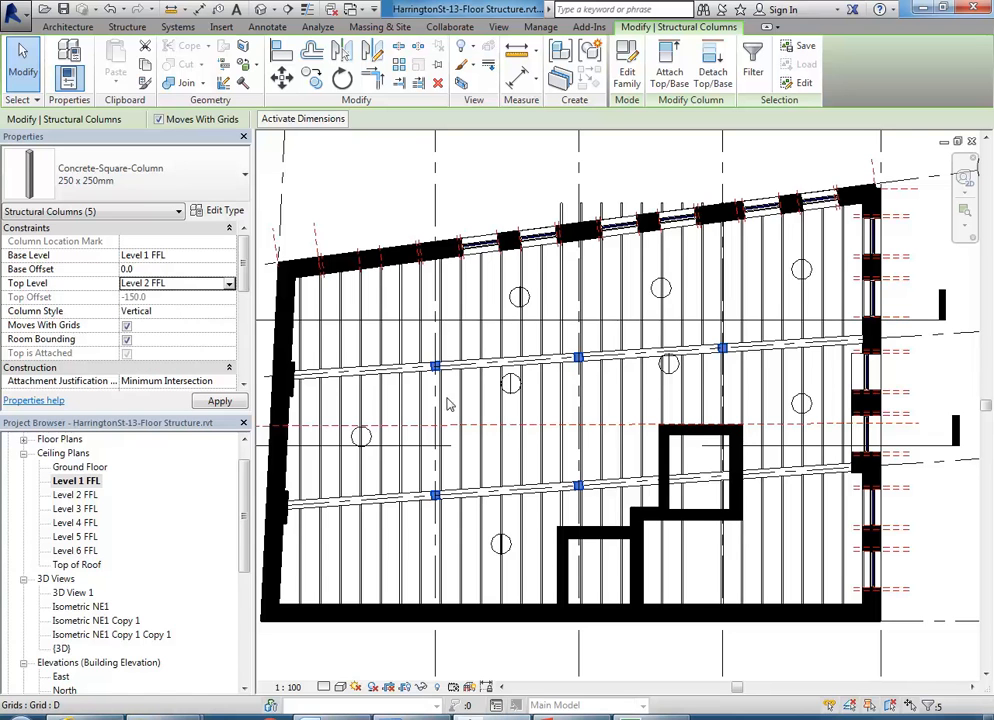
scroll(437, 447, "down", 3)
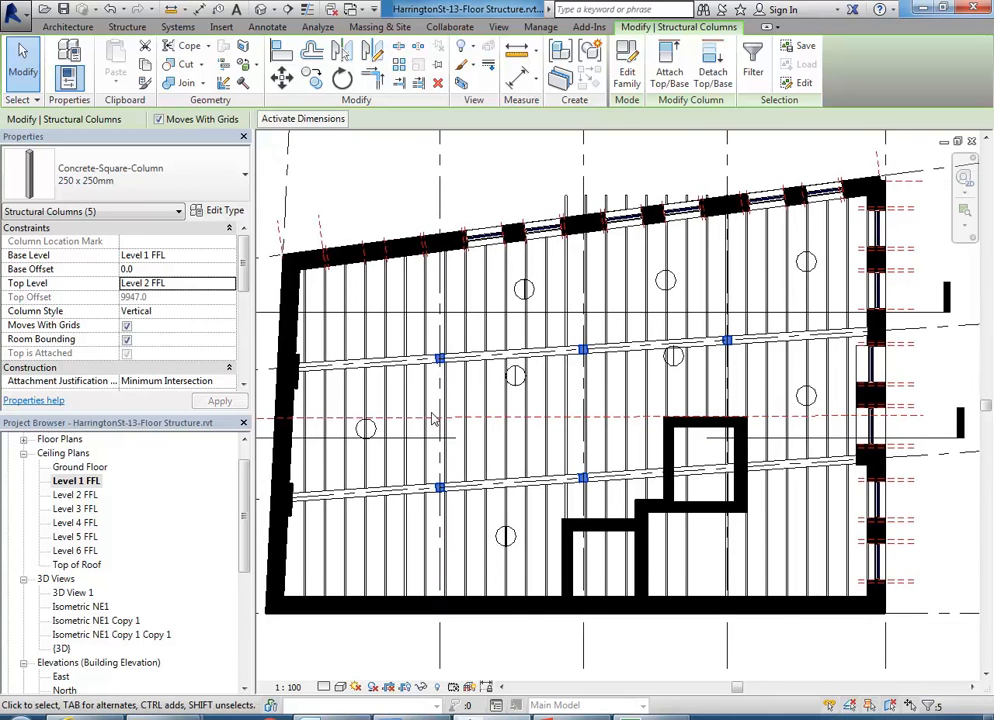
scroll(418, 414, "up", 2)
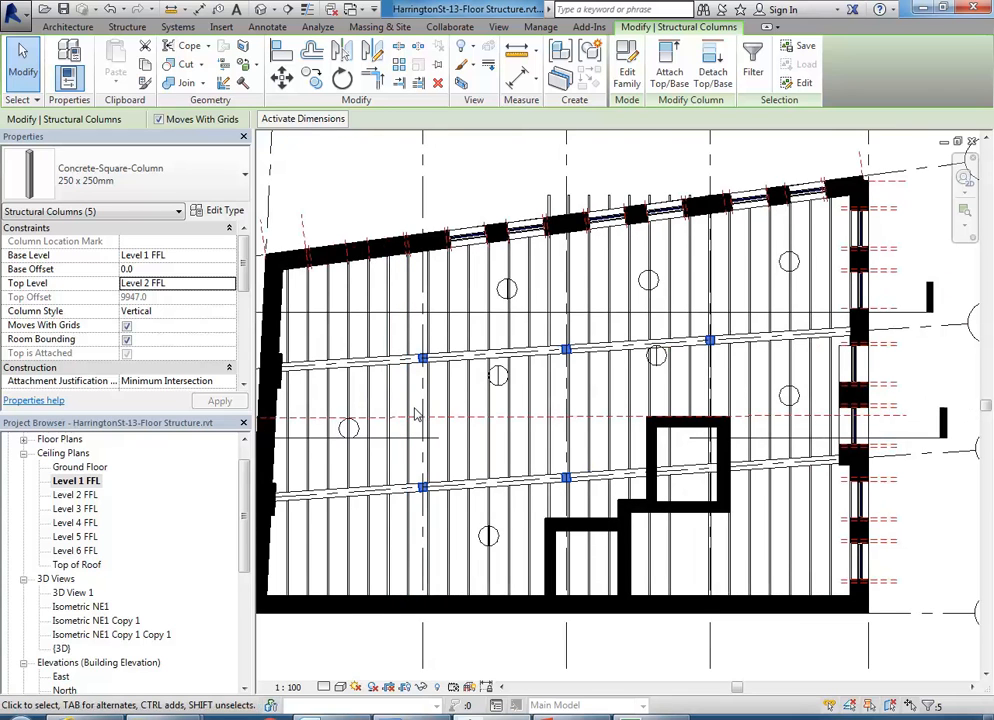
scroll(418, 410, "down", 2)
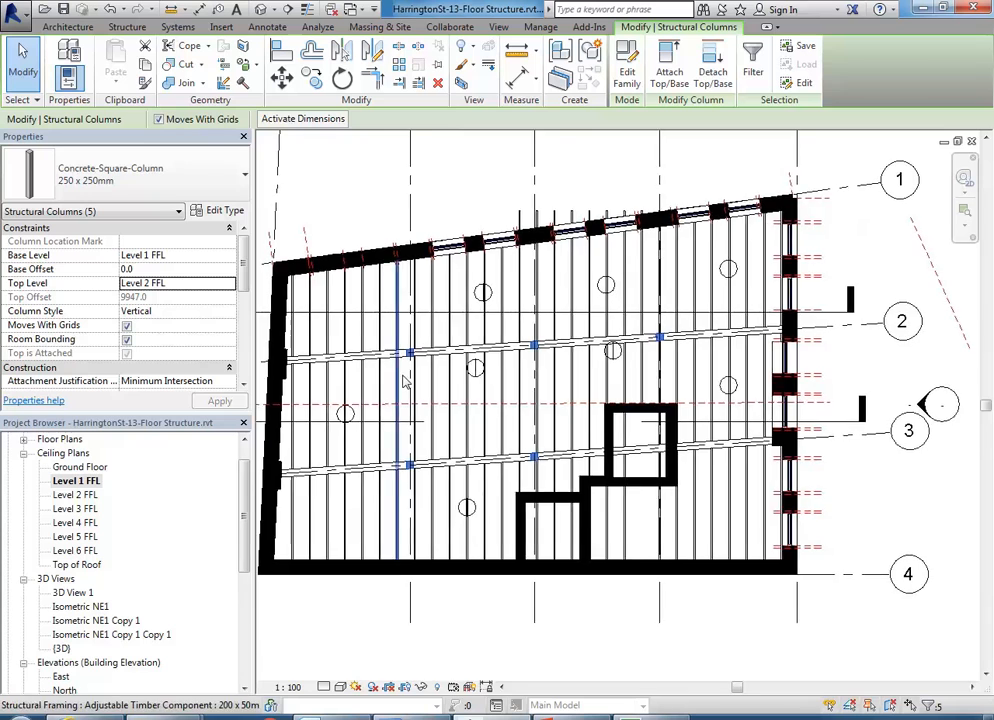
scroll(417, 390, "up", 3)
scroll(432, 350, "up", 2)
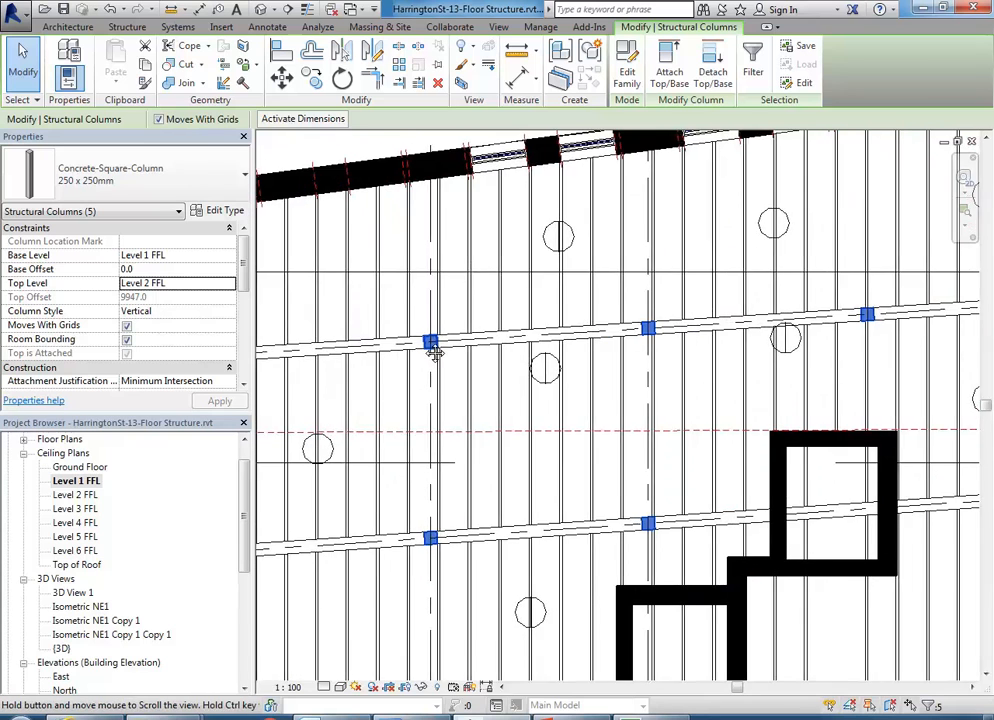
scroll(425, 455, "down", 3)
scroll(425, 455, "up", 1)
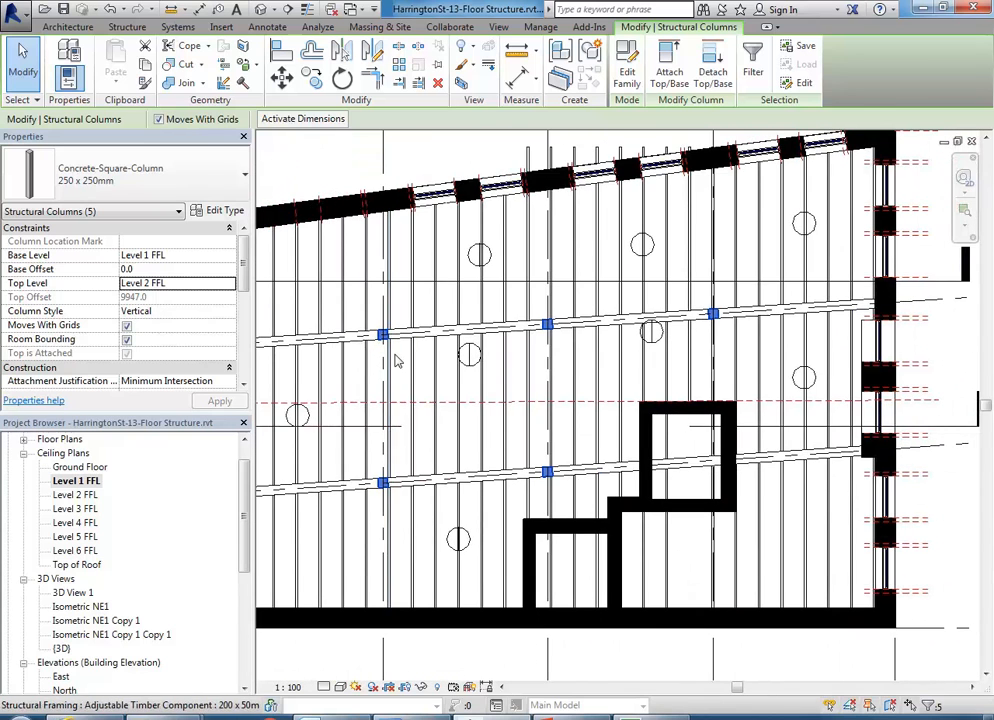
scroll(410, 414, "down", 1)
middle_click_drag(428, 405, 429, 405)
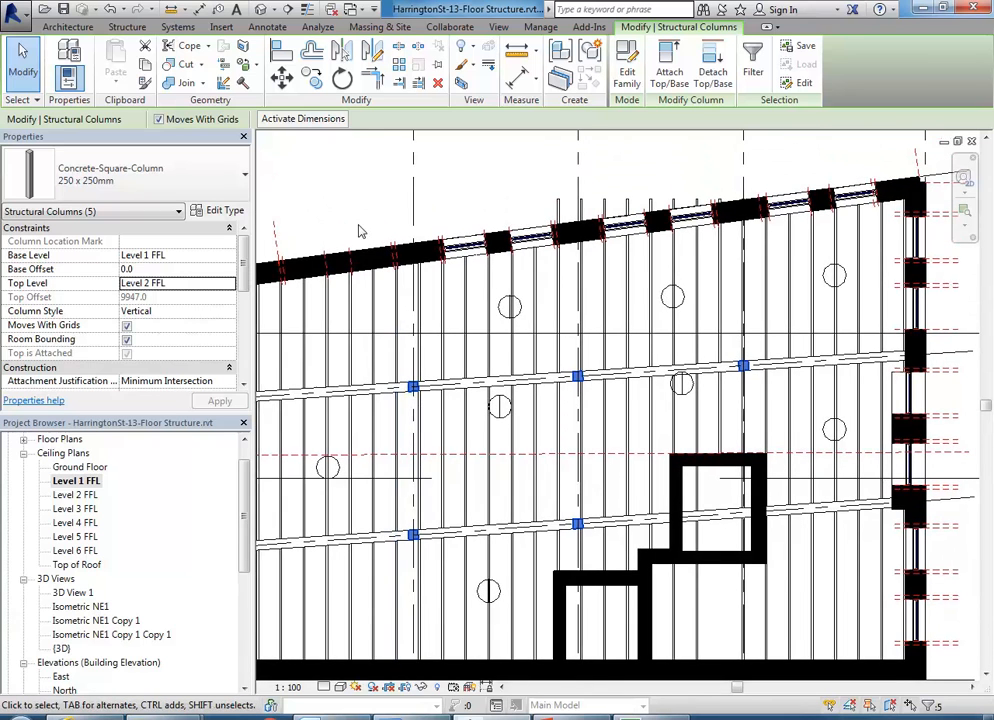
- Clear the column selection, check the level constraints of column E-2 alone, and deselect it
left_click(328, 215)
scroll(410, 385, "up", 3)
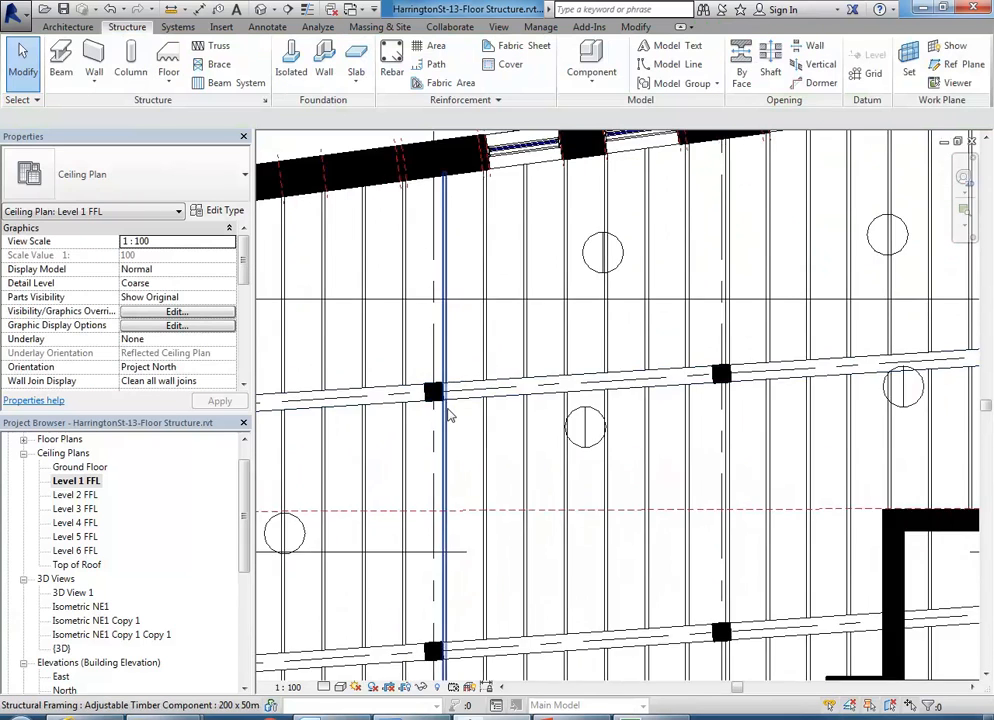
left_click(426, 383)
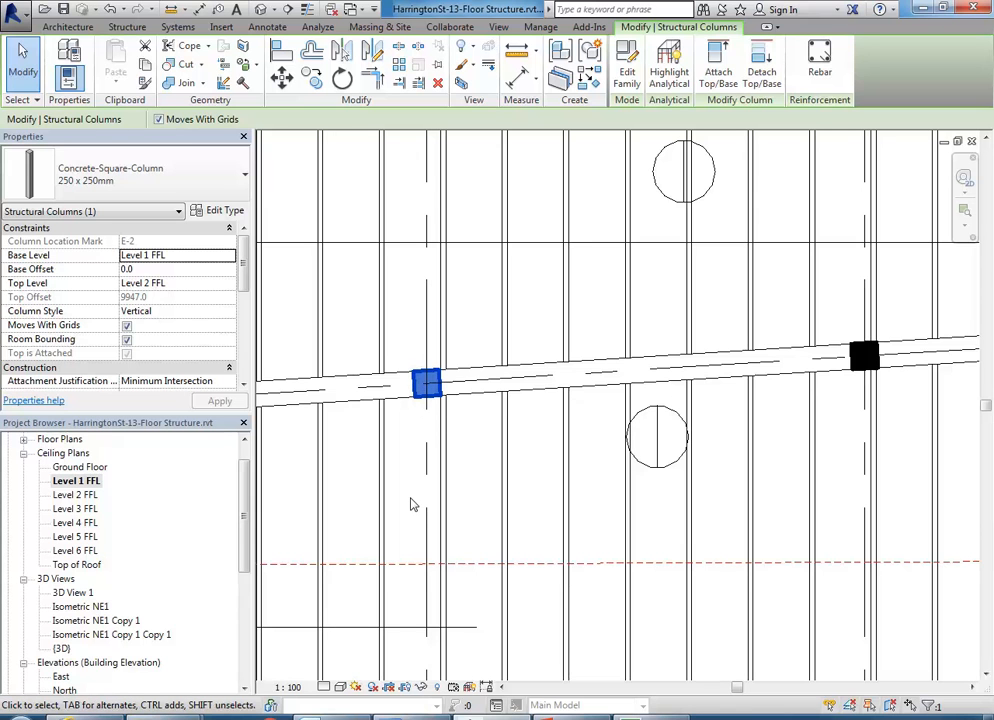
left_click(410, 425)
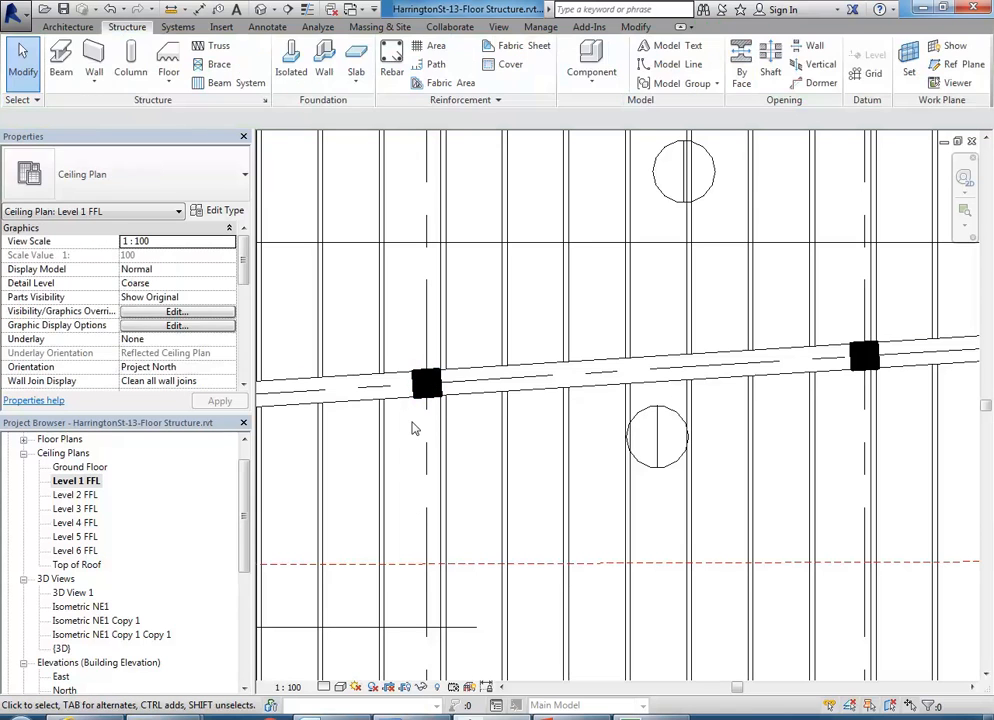
- Open the Section 1 view and select column E-2 to inspect its vertical extent across the floors
left_click_drag(244, 525, 233, 585)
scroll(202, 595, "down", 1)
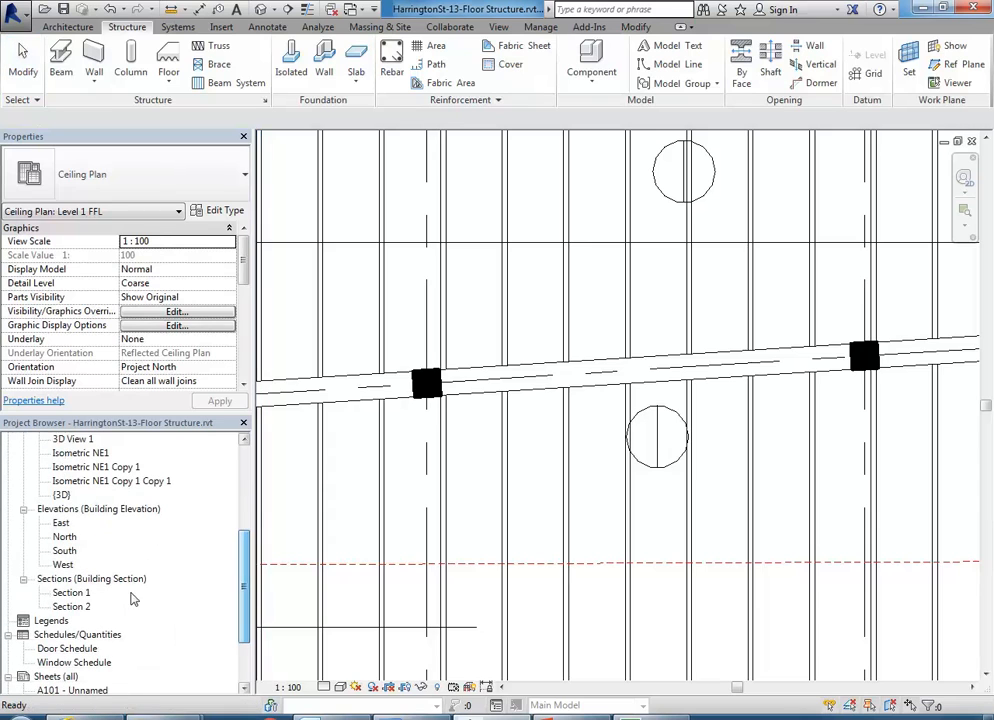
double_click(71, 593)
scroll(548, 425, "up", 3)
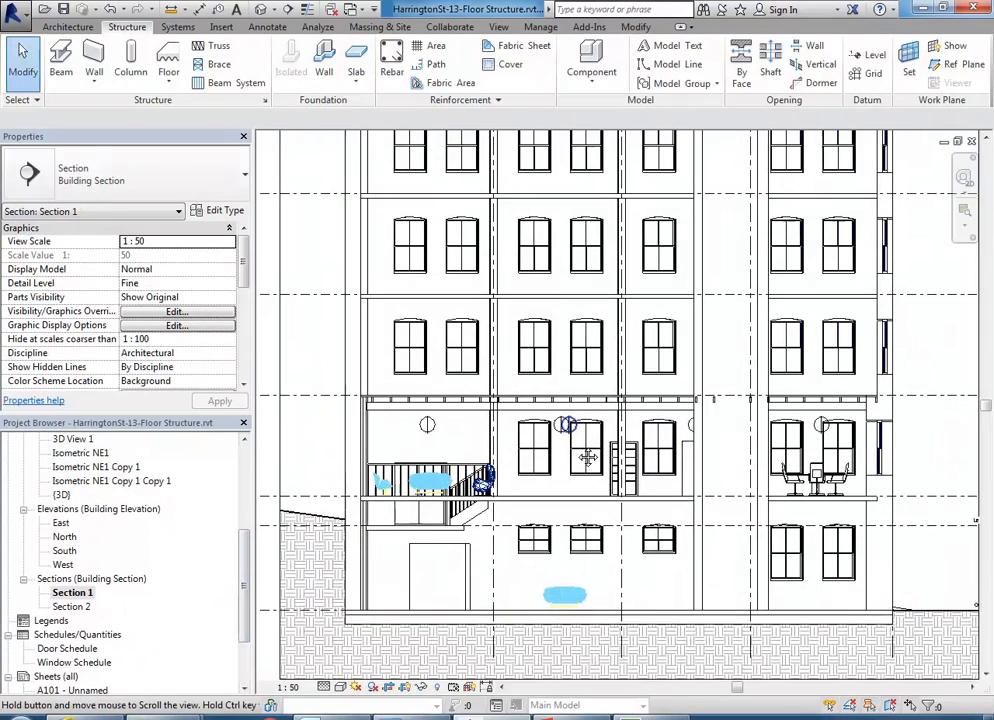
left_click(490, 466)
scroll(490, 466, "down", 3)
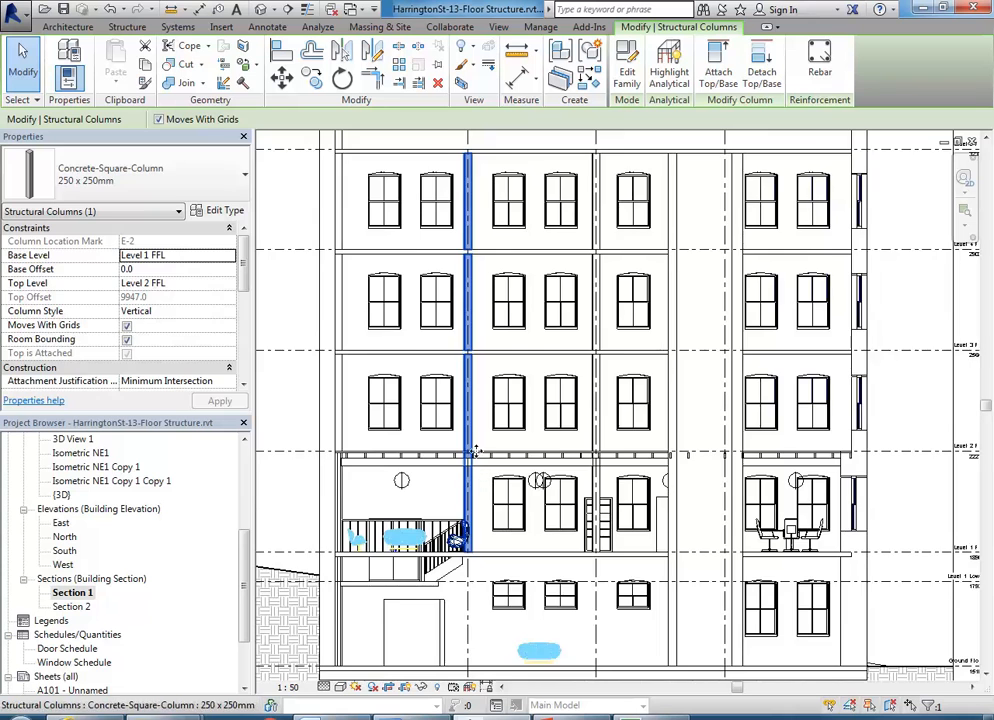
scroll(462, 482, "up", 2)
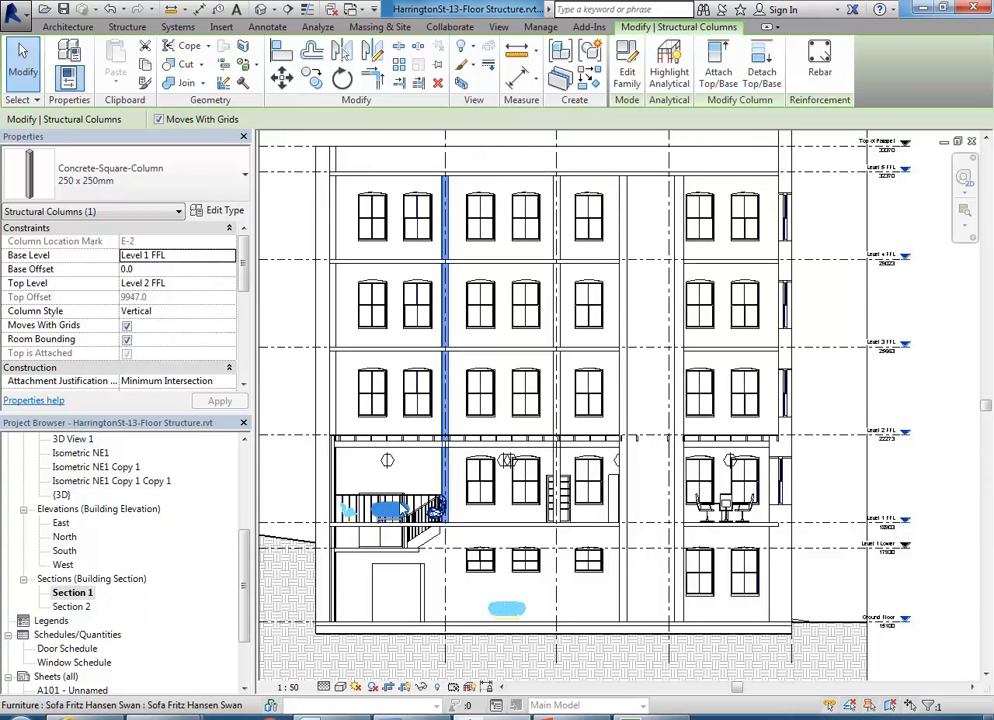
- Select all instances of the 250 x 250mm concrete column in the entire project and detach their tops and bases from everything
right_click(446, 467)
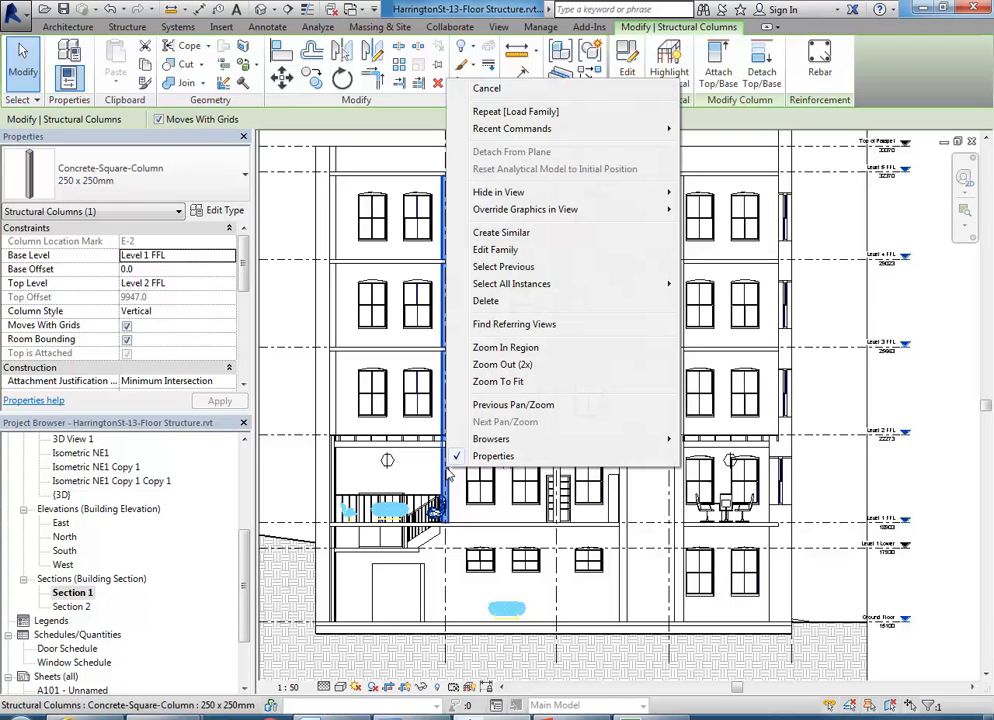
mouse_move(504, 287)
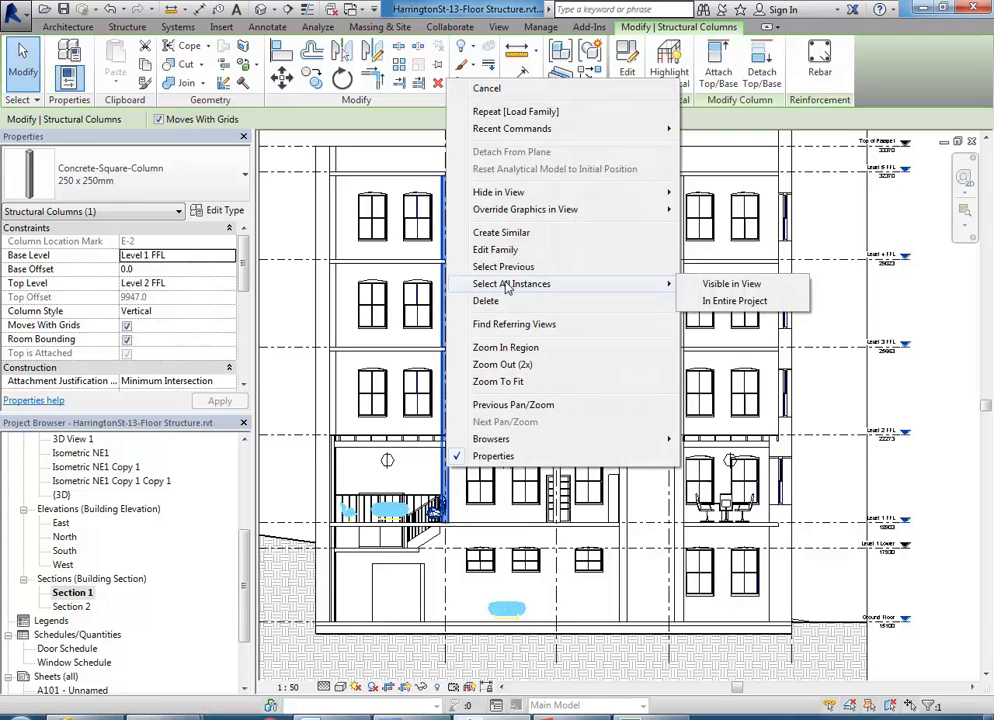
left_click(727, 303)
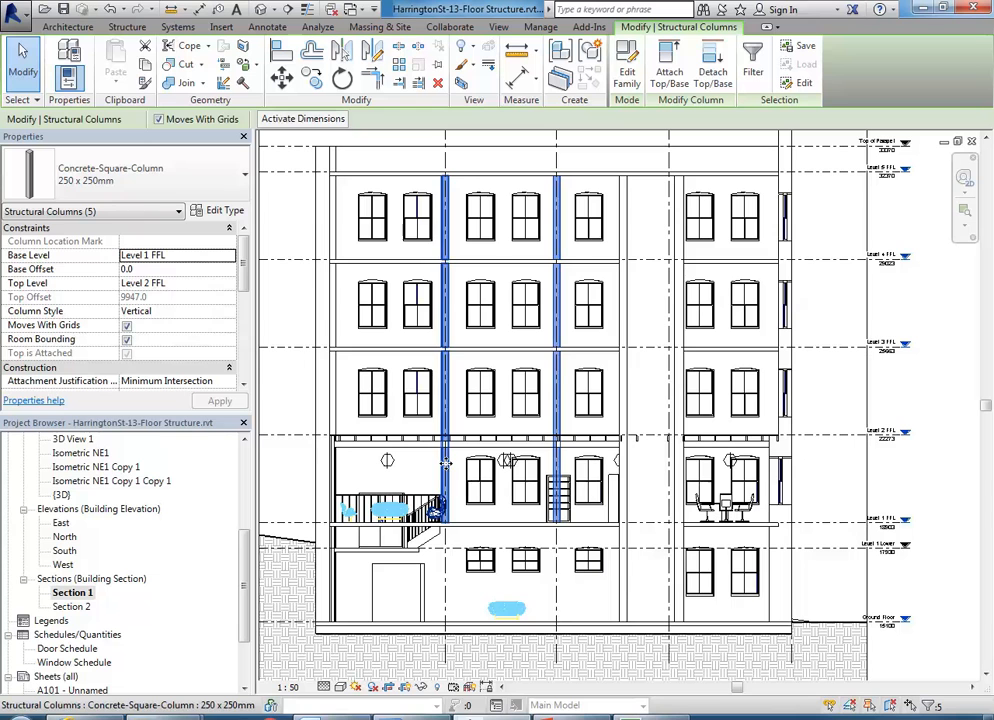
left_click(714, 80)
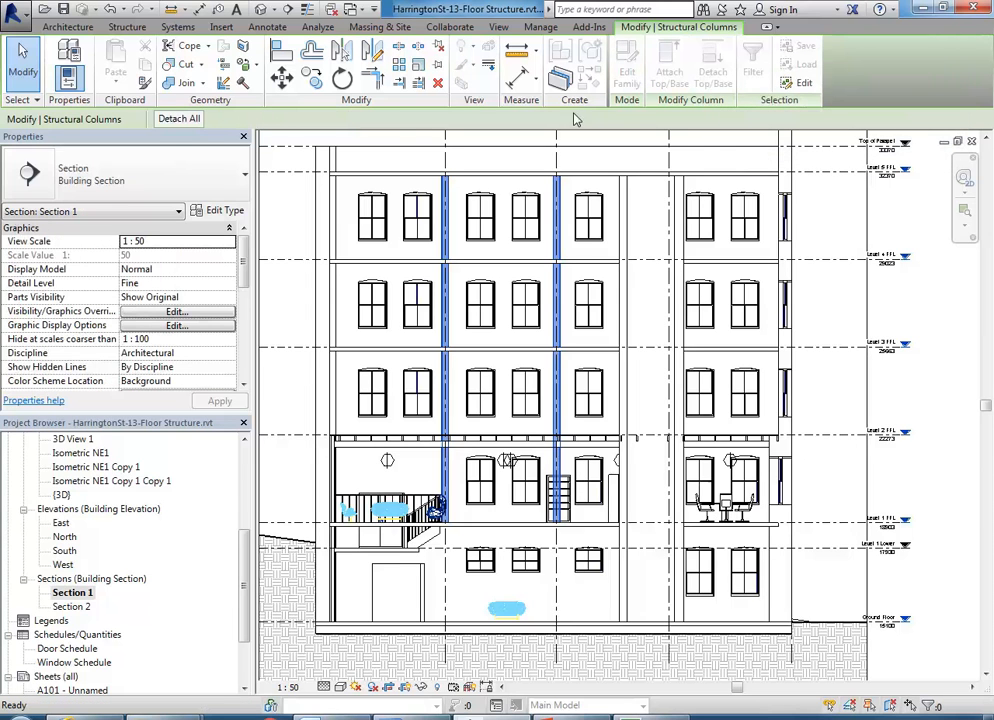
left_click(180, 120)
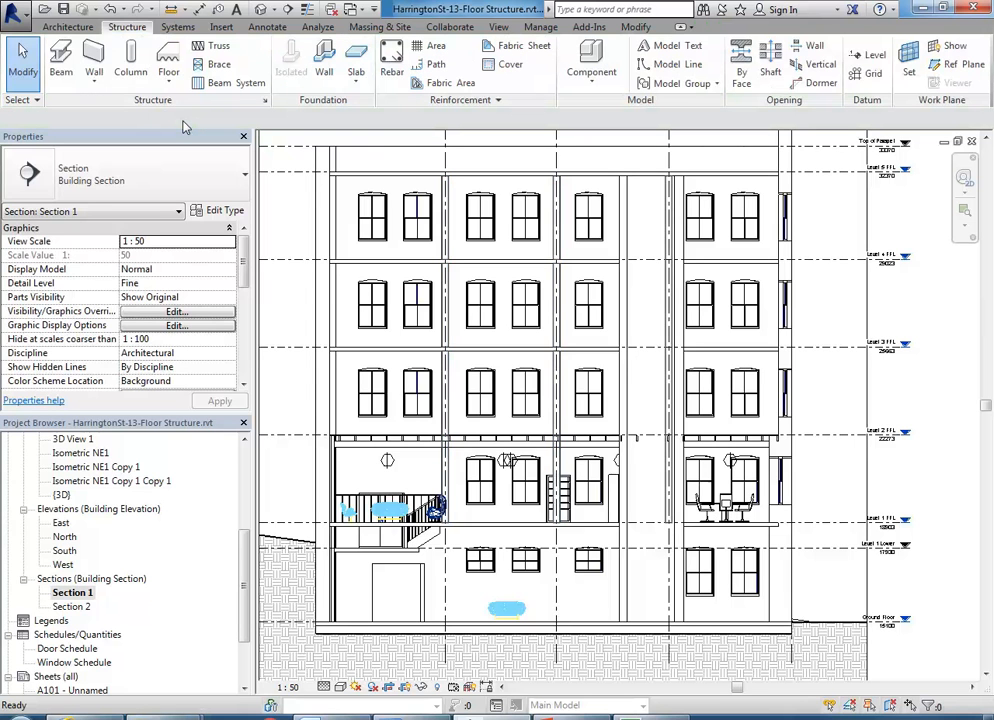
- Check column E-2's constraints in the section and select all instances of its type in the entire project again
scroll(450, 462, "up", 3)
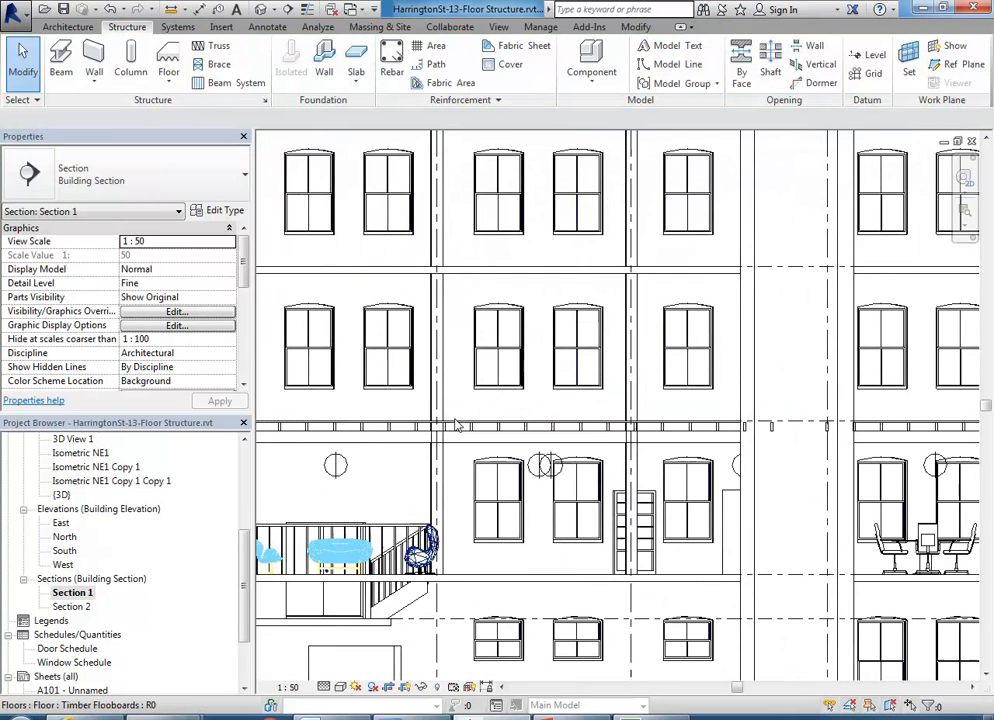
left_click(444, 401)
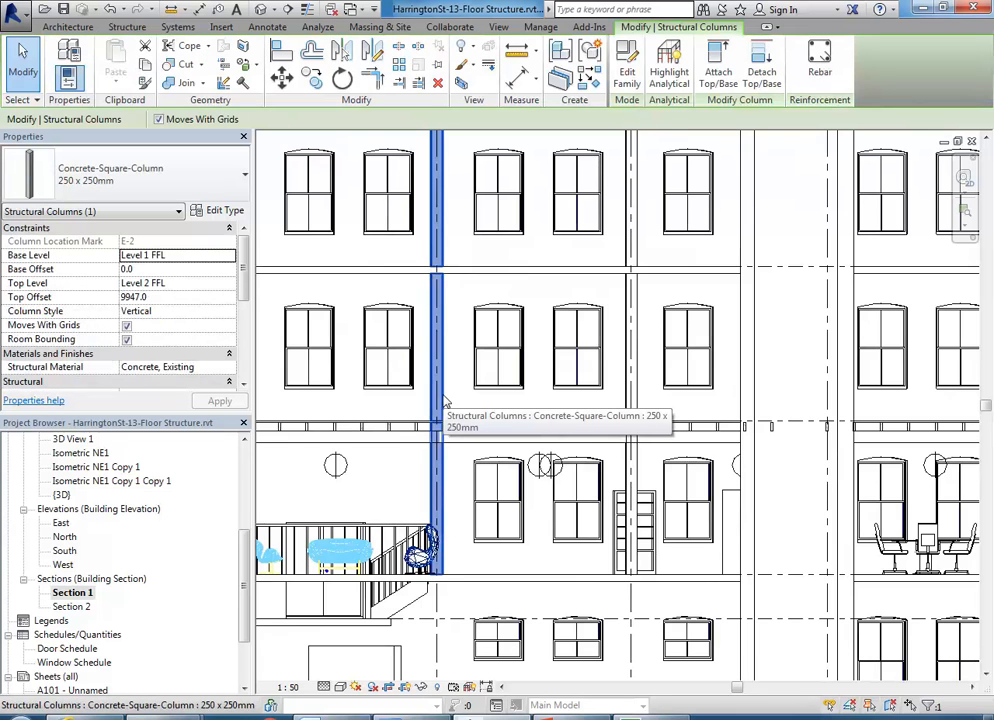
scroll(444, 400, "down", 4)
scroll(438, 440, "up", 3)
right_click(425, 435)
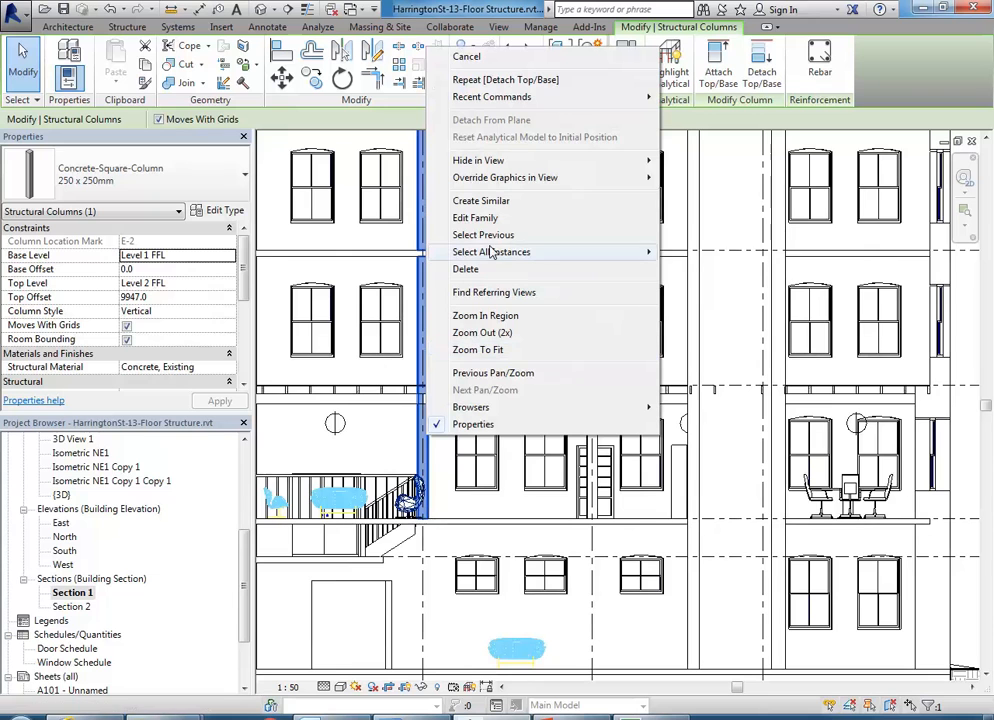
mouse_move(544, 252)
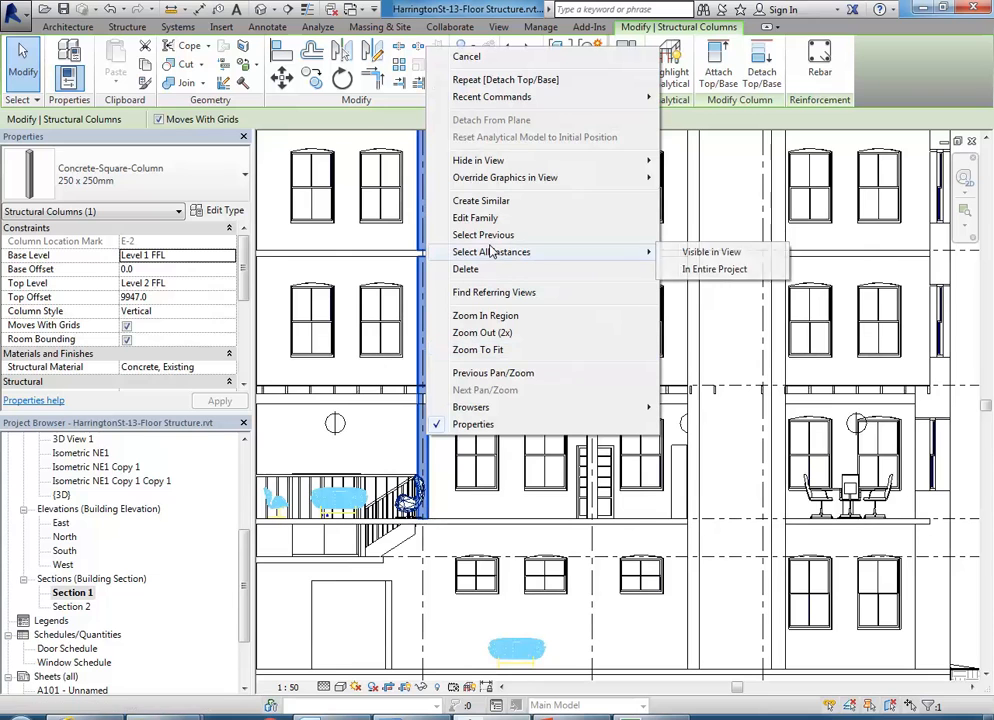
left_click(700, 270)
scroll(499, 406, "down", 3)
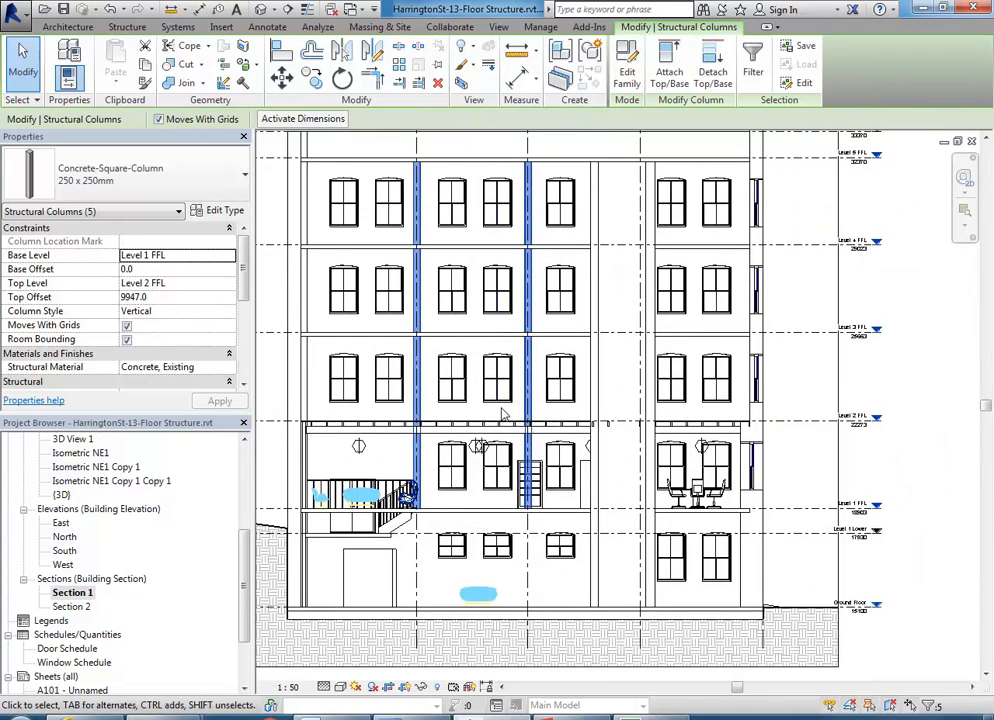
- Set the top offset of all five 250 x 250mm concrete columns to 0 and unjoin the elements that no longer intersect
scroll(503, 410, "up", 2)
scroll(503, 410, "up", 2)
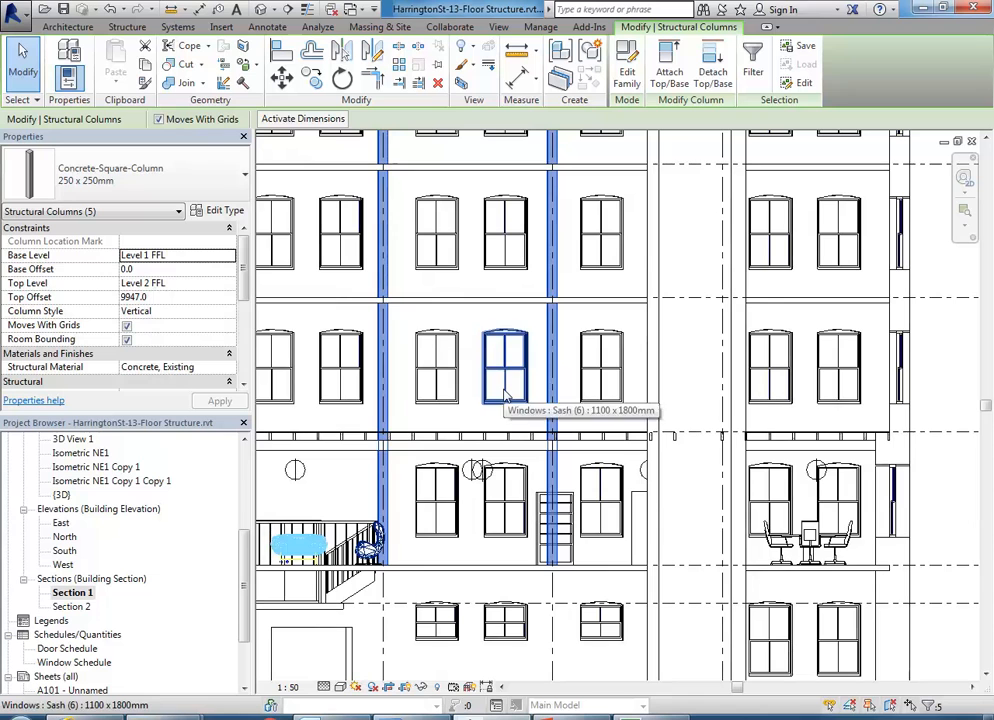
left_click(158, 296)
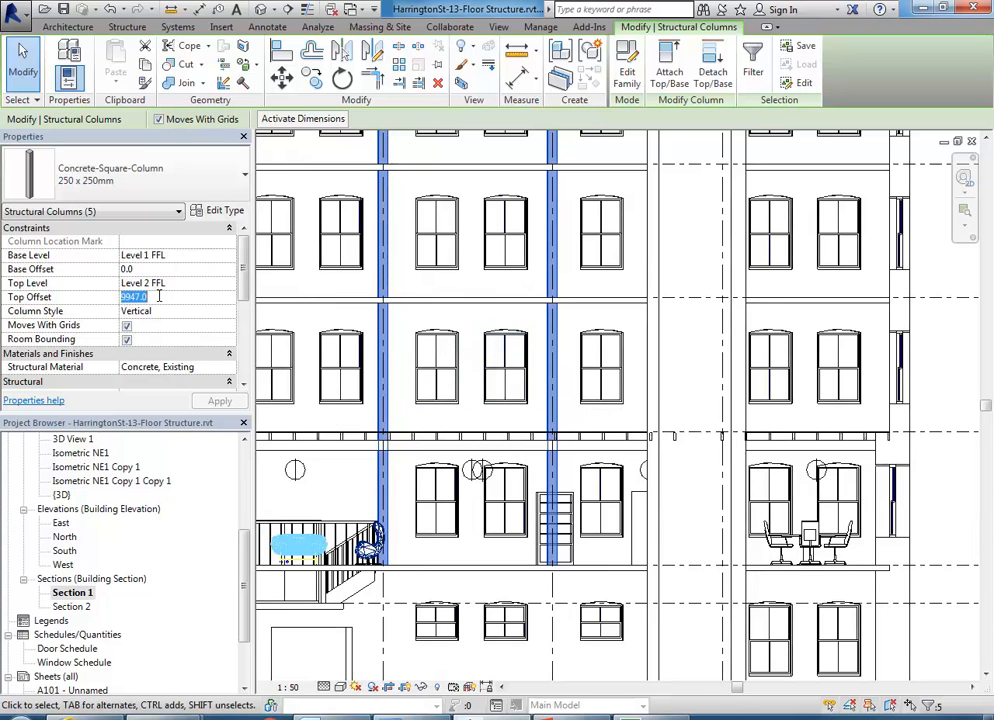
left_click(159, 296)
left_click_drag(160, 296, 93, 298)
type("0")
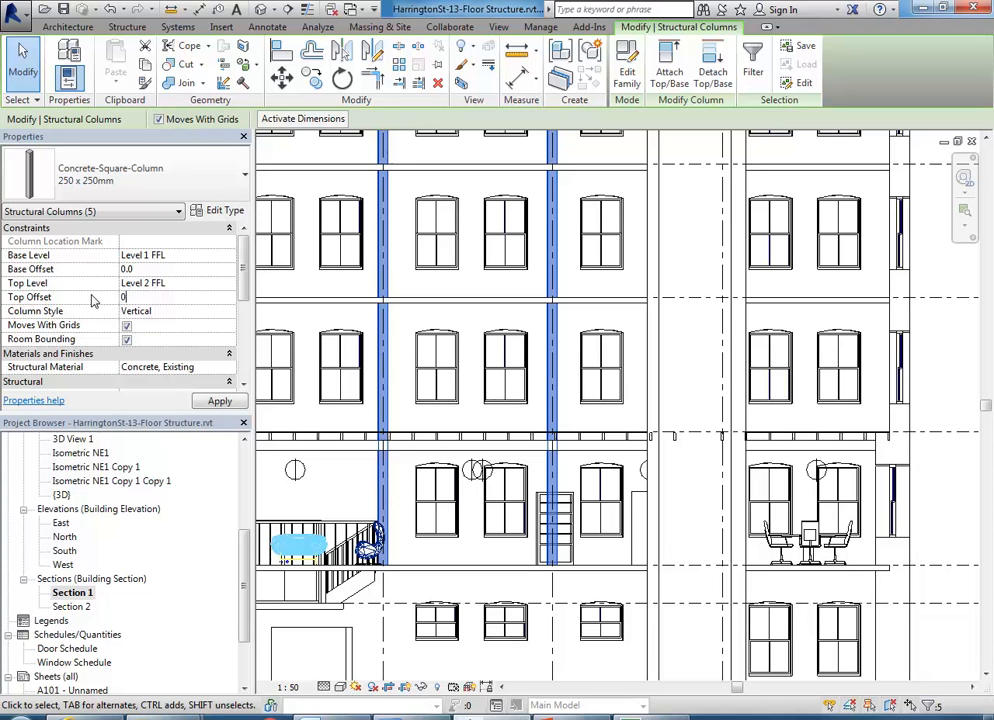
mouse_move(342, 487)
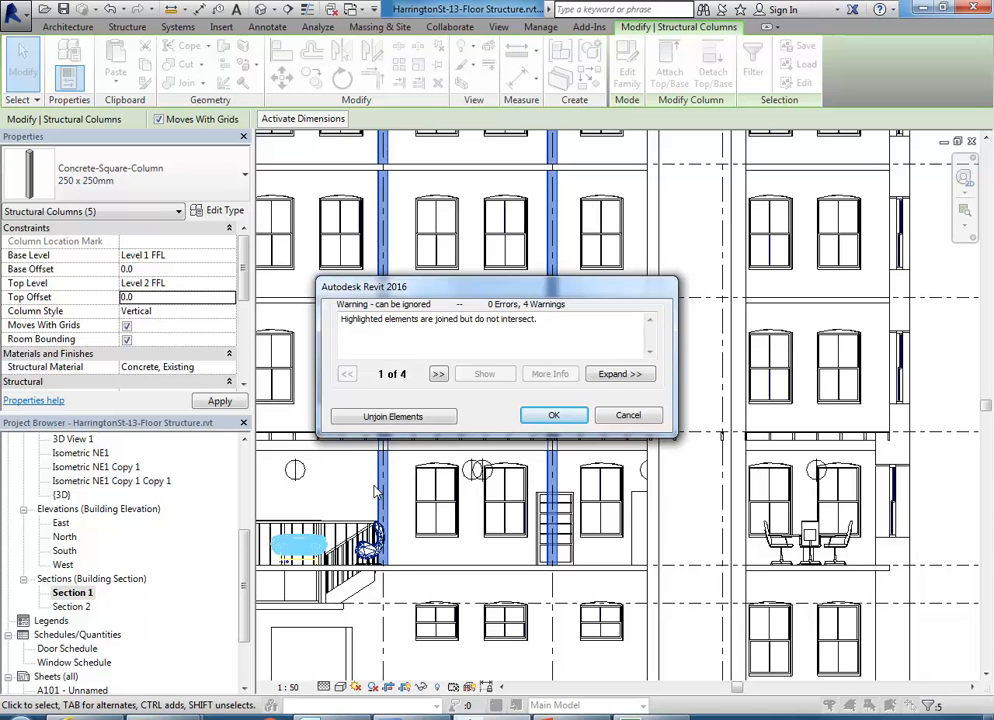
left_click_drag(420, 287, 429, 248)
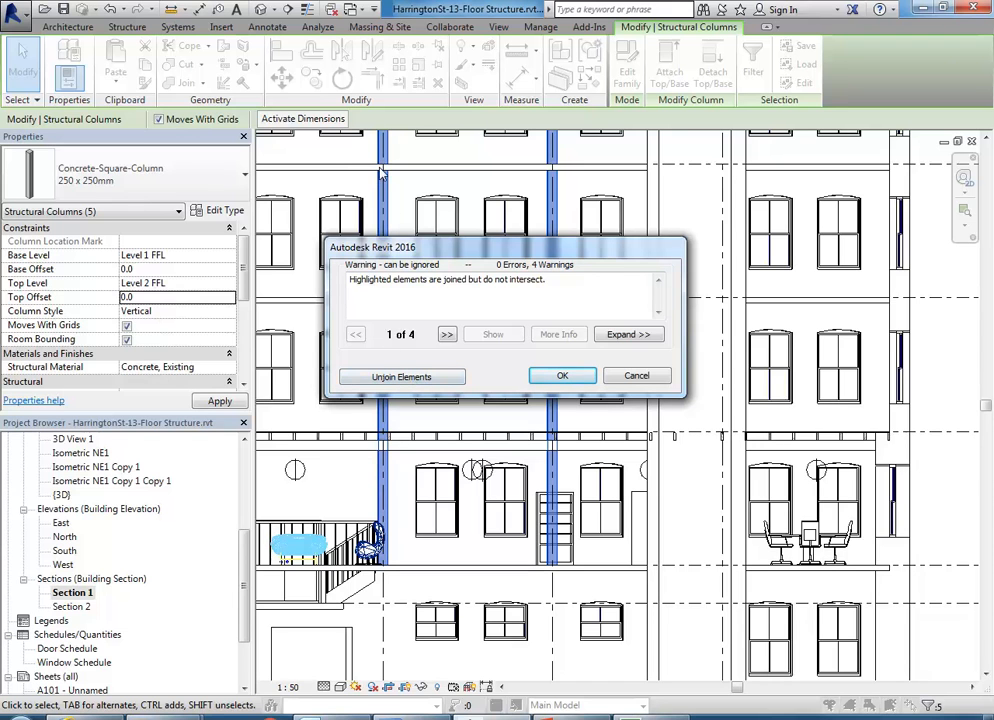
left_click(385, 377)
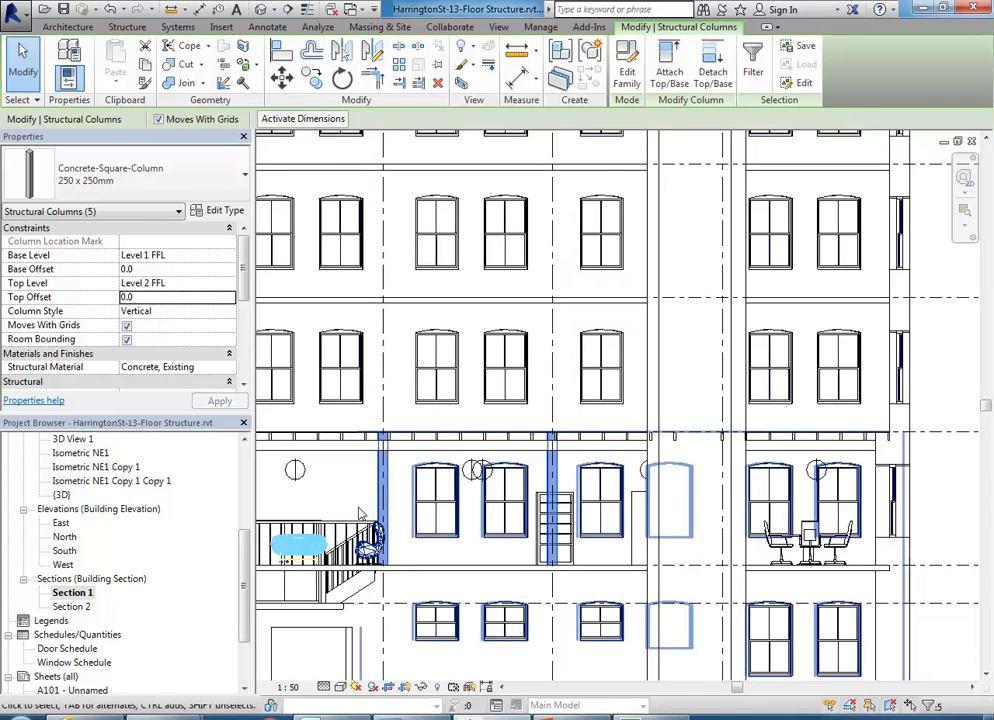
- Examine where the shortened columns meet the beams and joists below Level 2 in Section 1, and clear the selection
middle_click_drag(371, 478, 395, 394)
scroll(404, 447, "up", 3)
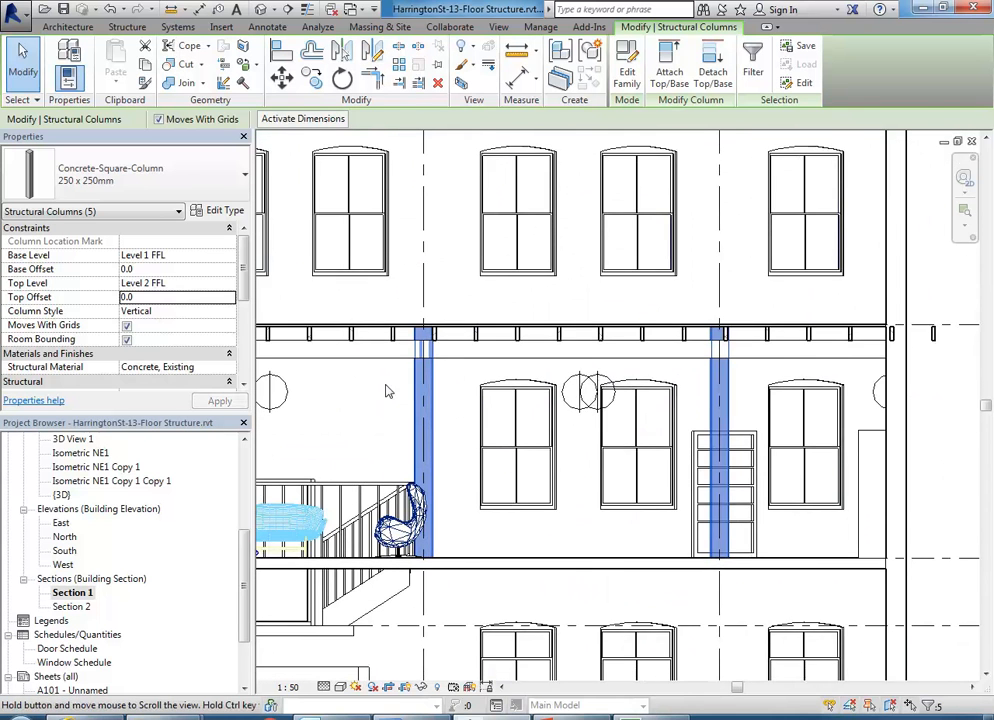
scroll(384, 430, "up", 1)
middle_click_drag(378, 454, 415, 433)
scroll(436, 341, "up", 4)
scroll(436, 341, "up", 1)
scroll(421, 459, "down", 6)
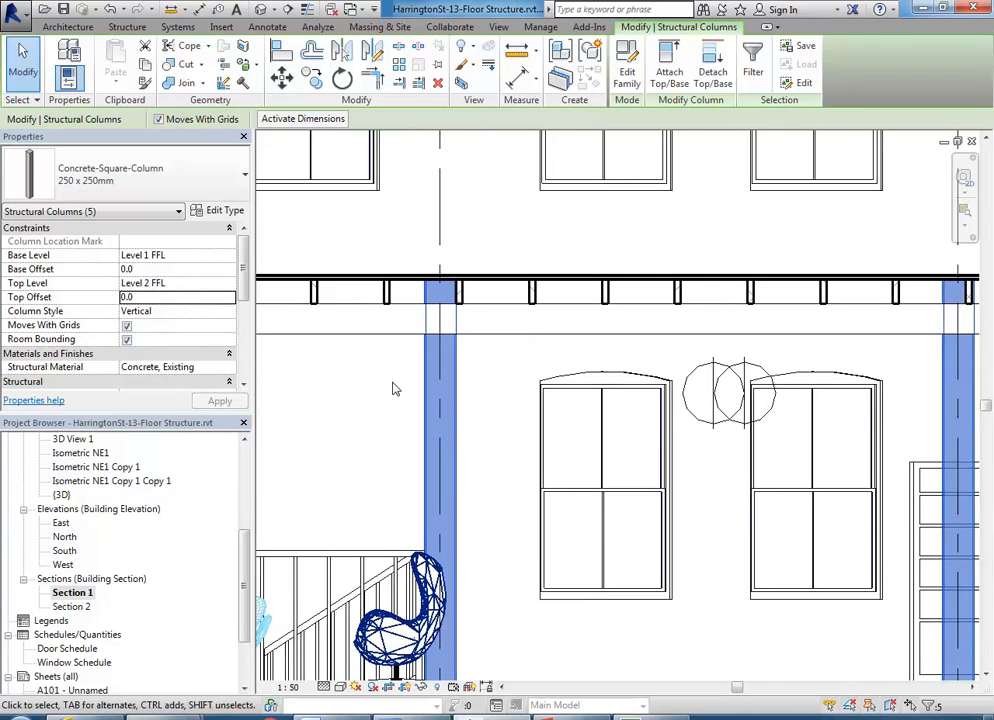
left_click(388, 416)
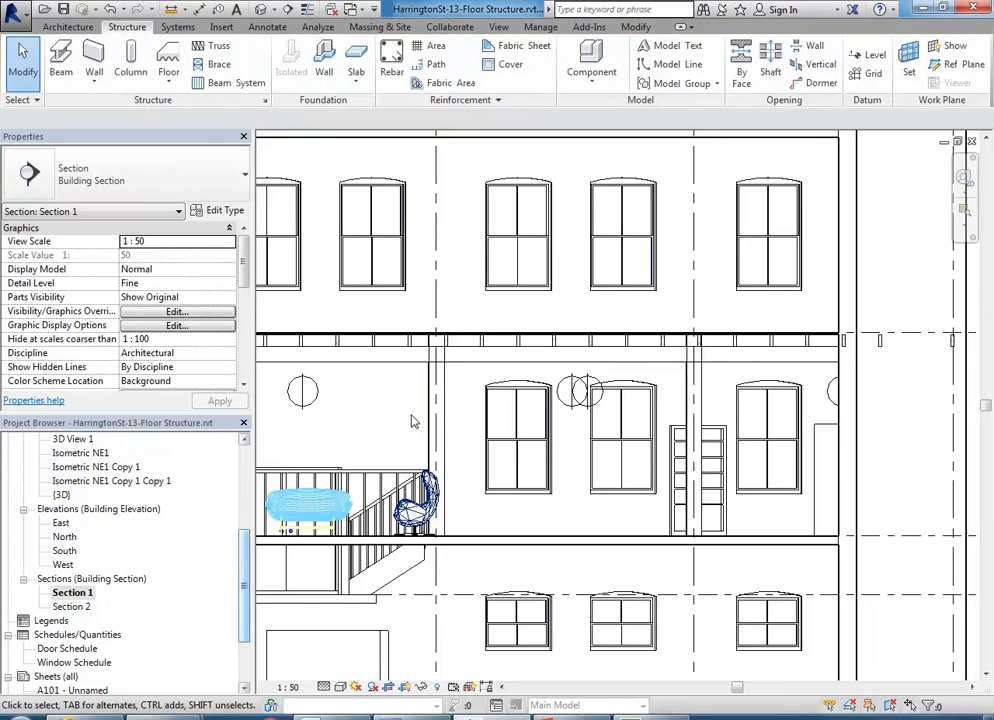
- Open the family of column E-2 in the Family Editor to view its model, and return to the Section 1 view
left_click(432, 416)
mouse_move(378, 410)
middle_mouse_down()
mouse_move(413, 408)
mouse_move(395, 411)
mouse_move(388, 426)
middle_mouse_up()
scroll(395, 411, "up", 2)
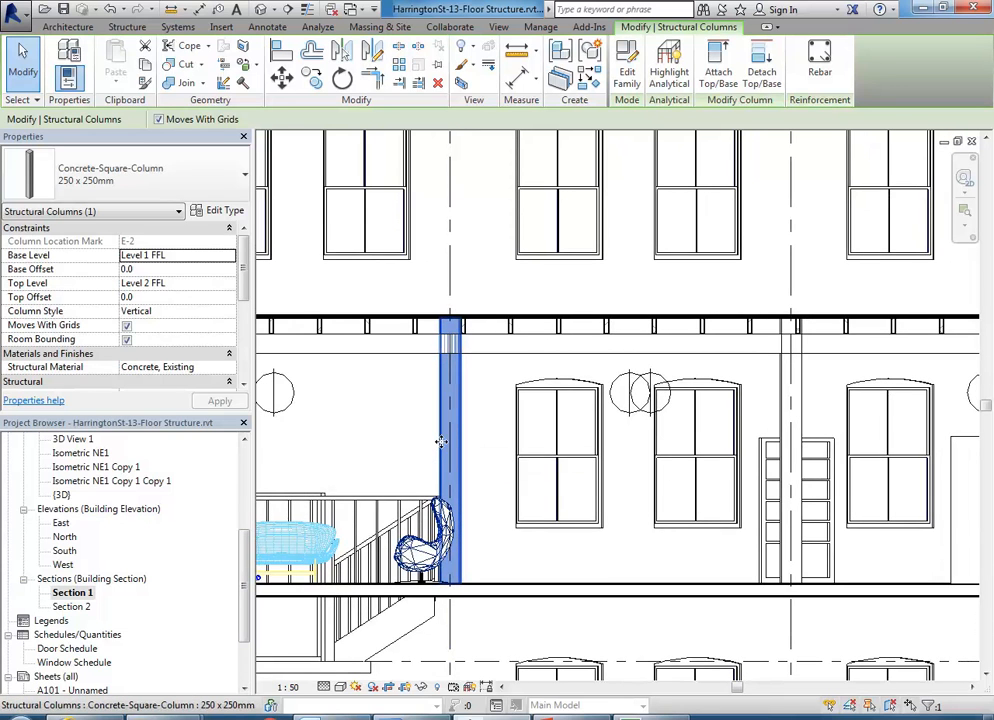
left_click(625, 72)
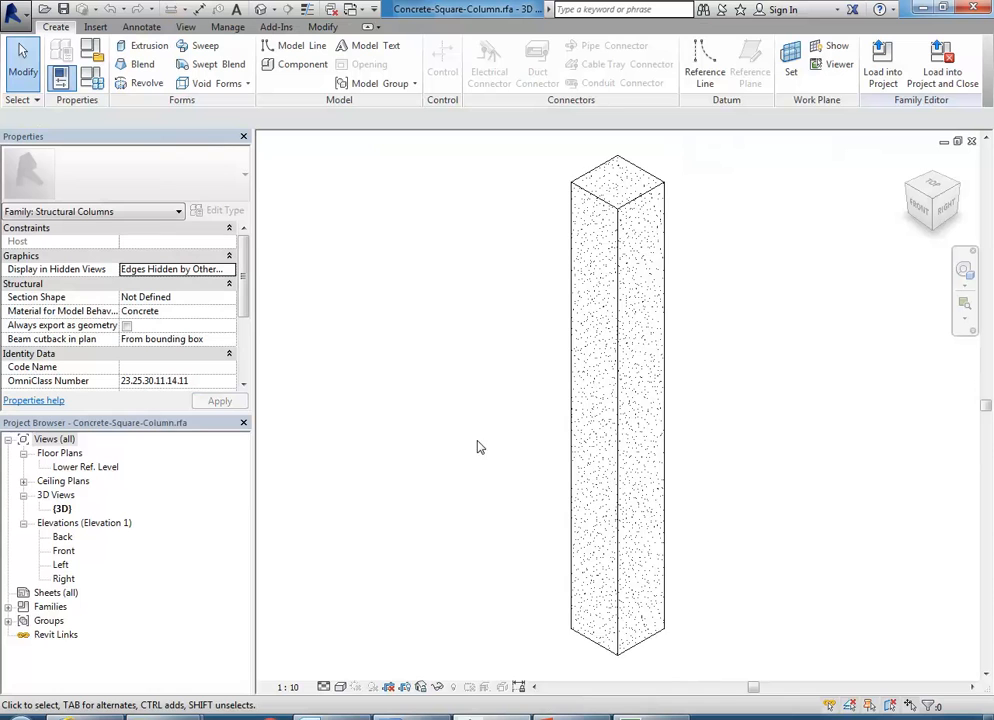
middle_click_drag(482, 435, 449, 460)
scroll(446, 465, "down", 1)
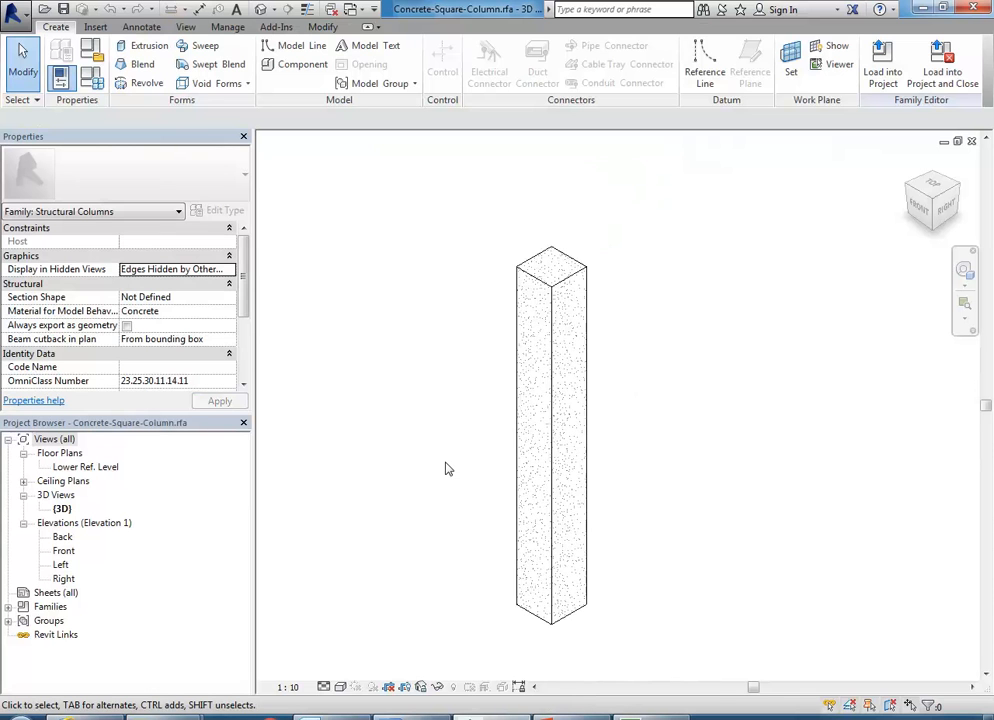
middle_click_drag(428, 428, 405, 403, "shift")
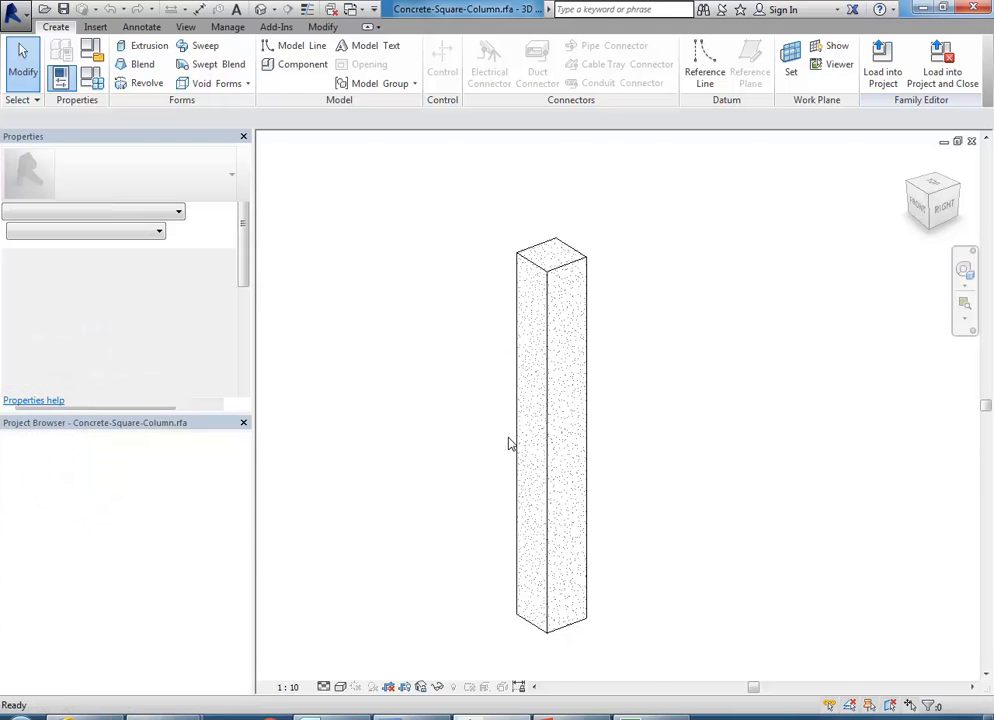
key("ctrl+Tab")
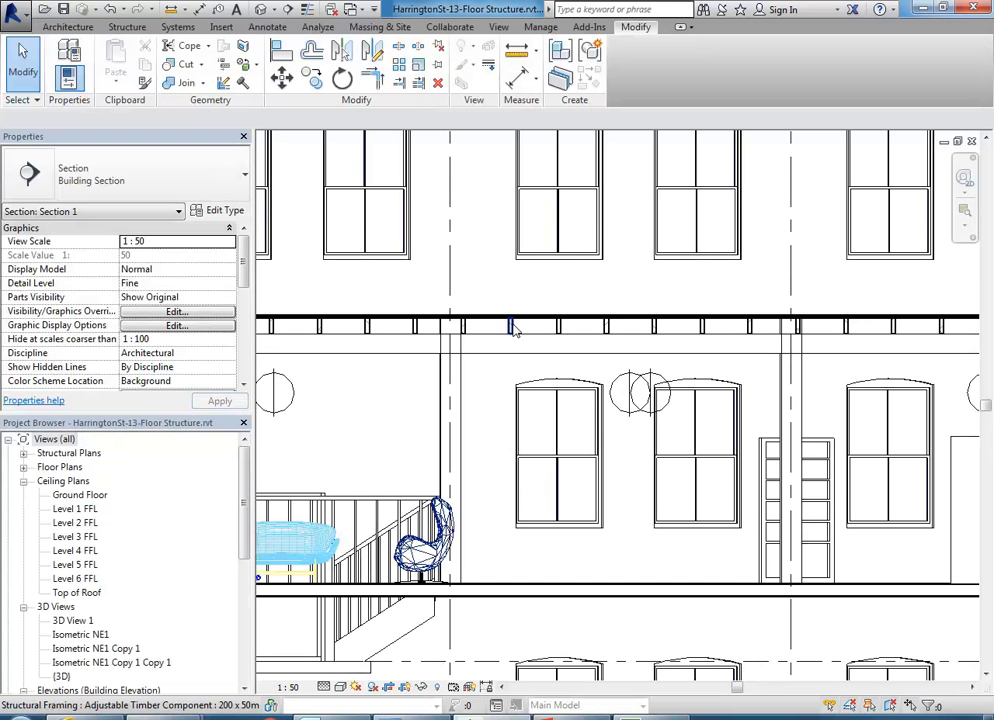
- Select a 200 x 50mm timber joist and check its instance properties and its type's structural material and dimensions
left_click(480, 350)
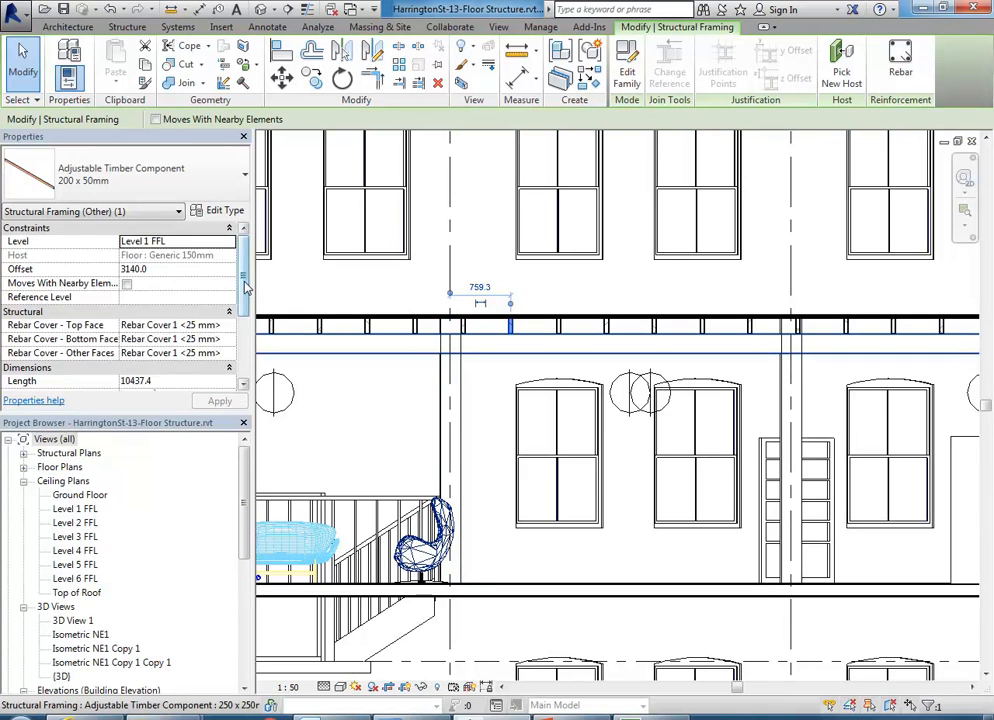
left_click_drag(245, 288, 249, 350)
scroll(230, 300, "up", 3)
left_click(220, 210)
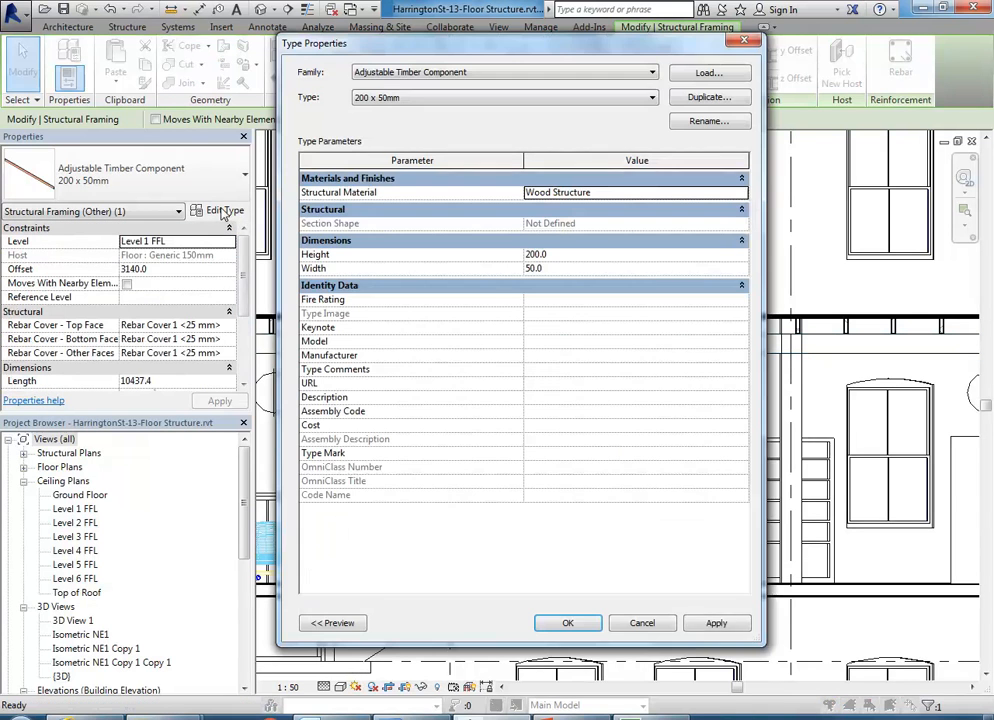
left_click(642, 622)
key("Escape")
- Check the properties of column E-2, deselect it, and review the list of open views
left_click(457, 408)
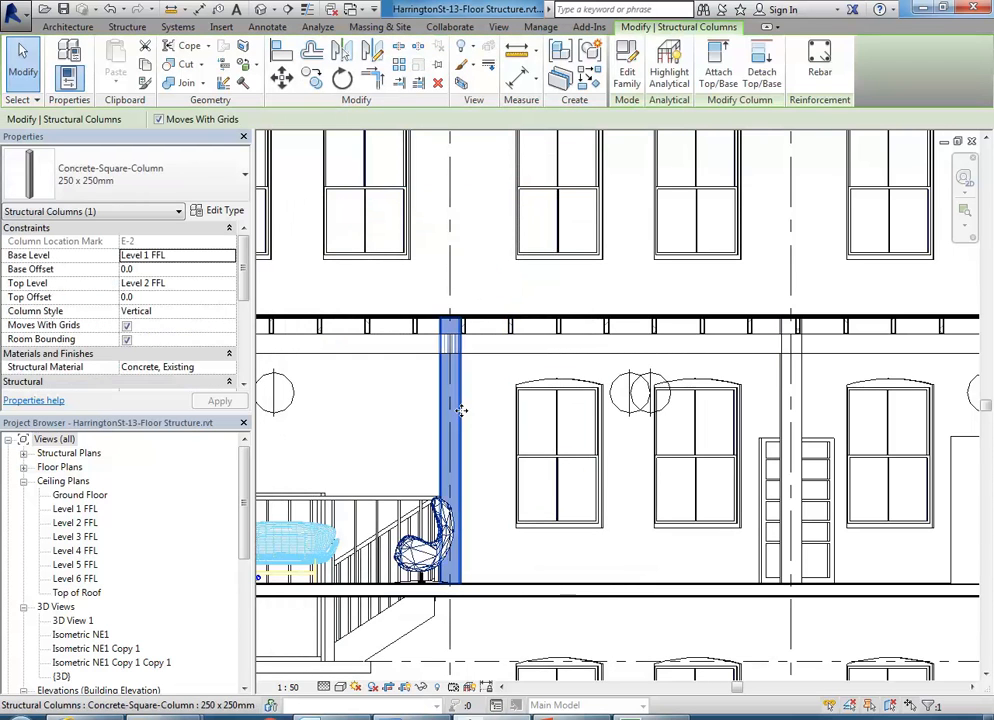
key("Escape")
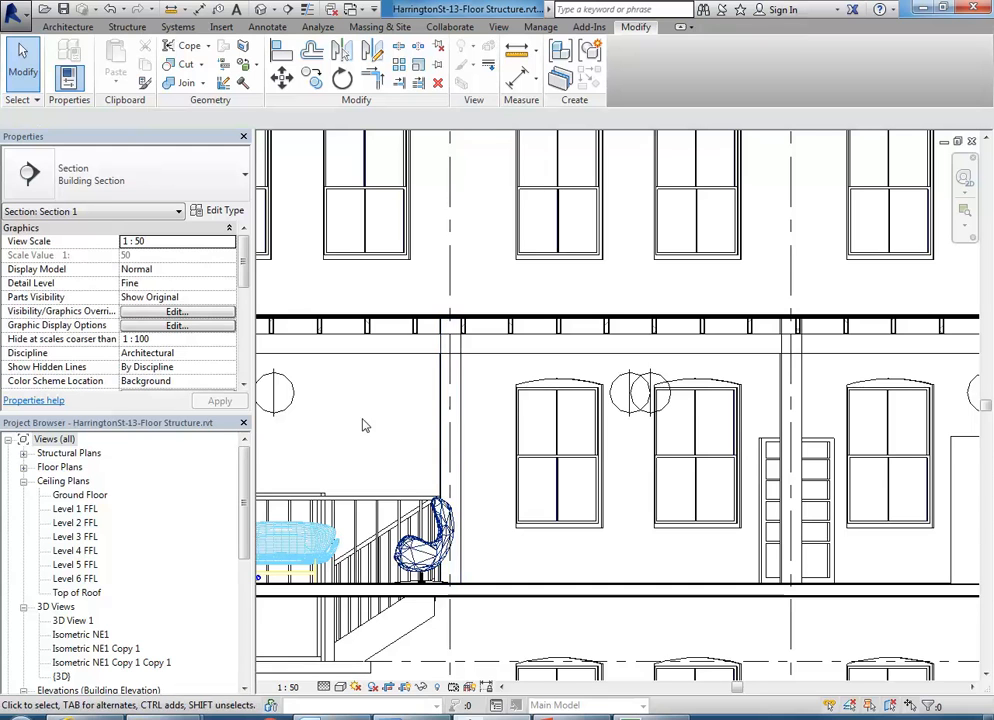
middle_click_drag(382, 410, 408, 410)
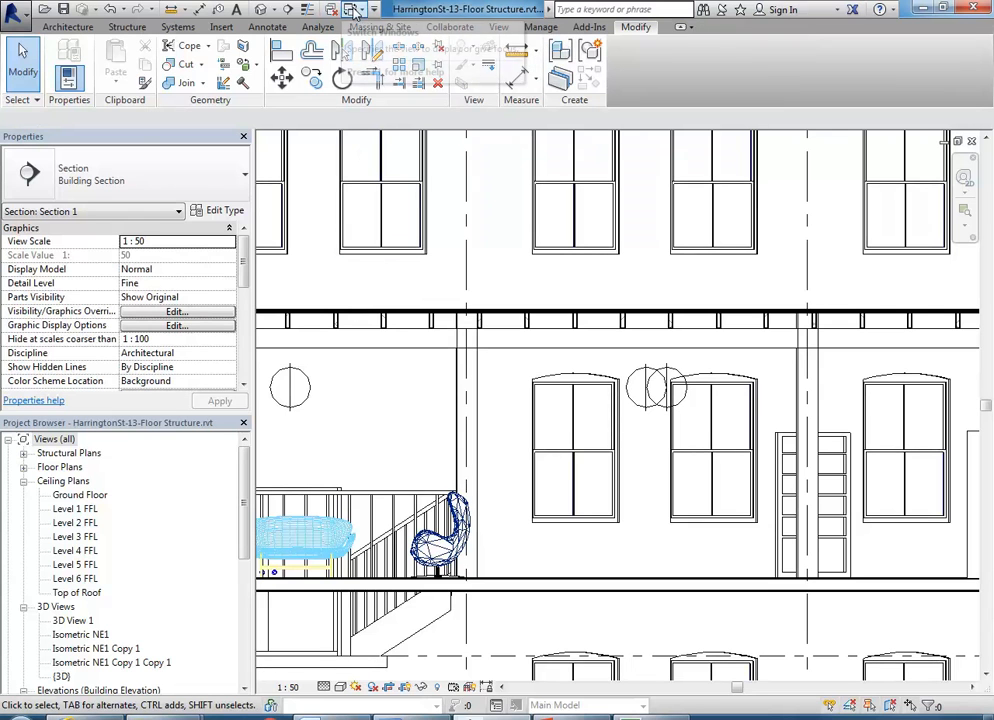
left_click(352, 10)
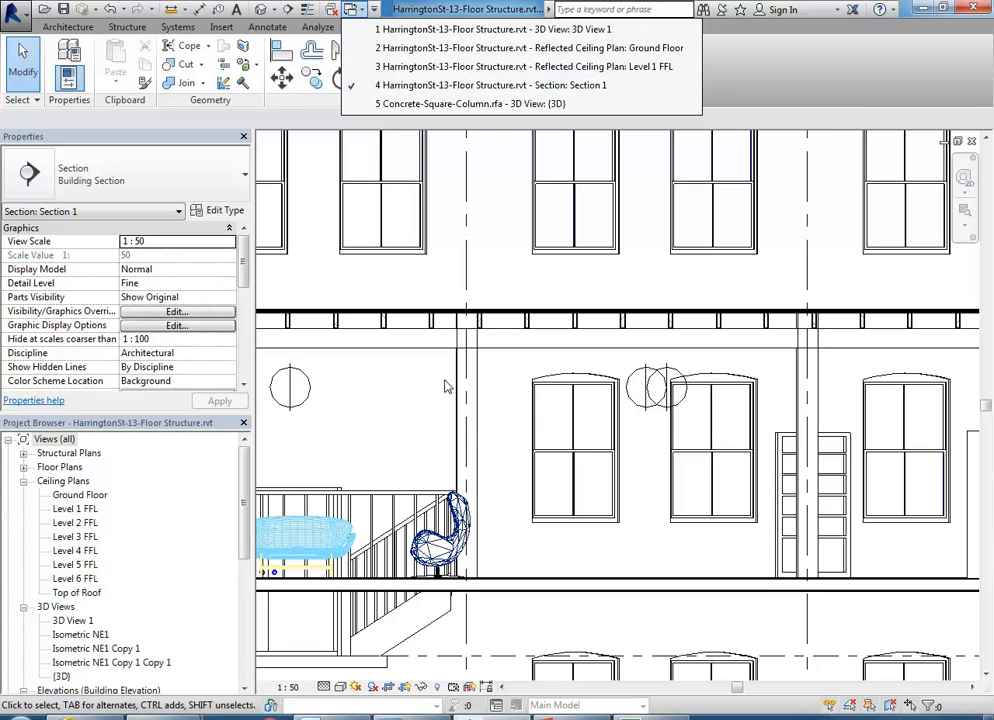
left_click(412, 418)
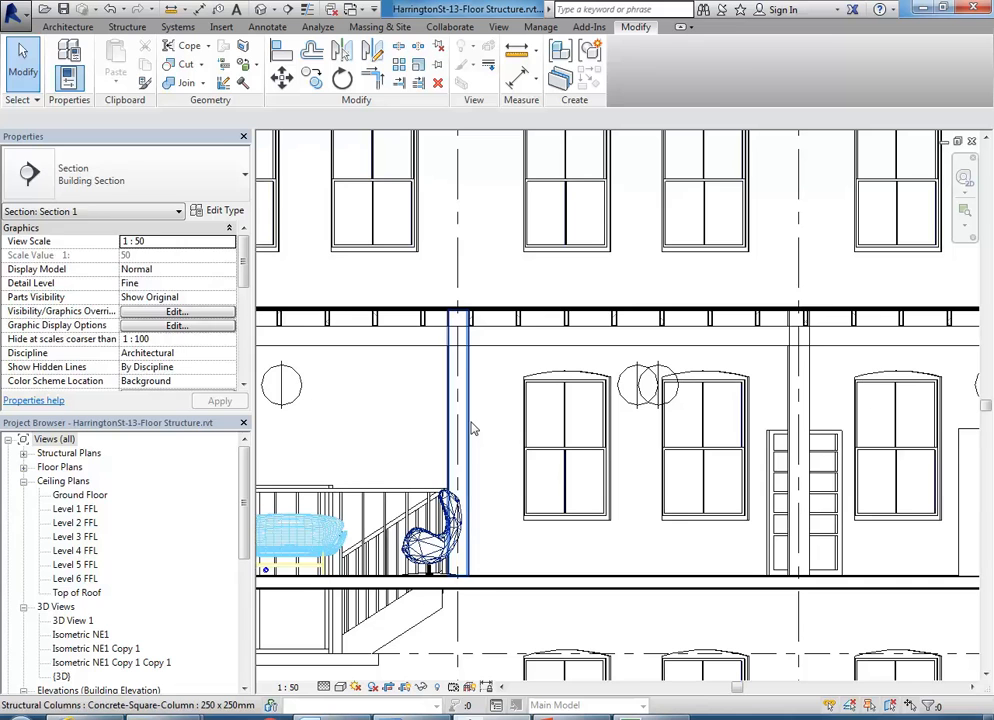
- Change the structural material of column E-2 to Wood Structure
left_click(474, 428)
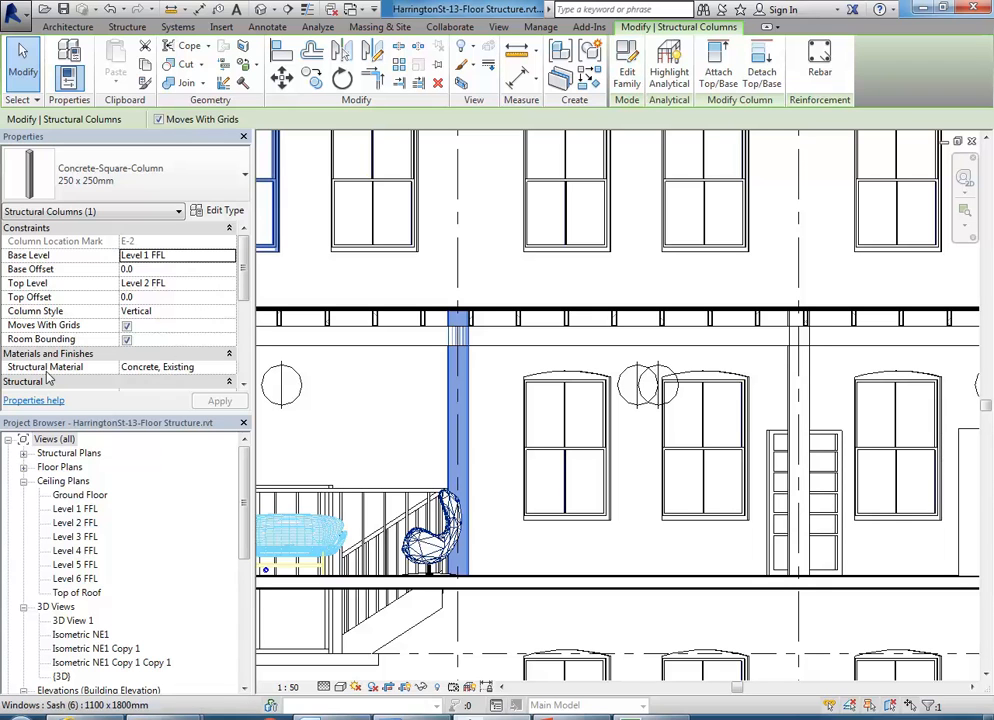
left_click(218, 367)
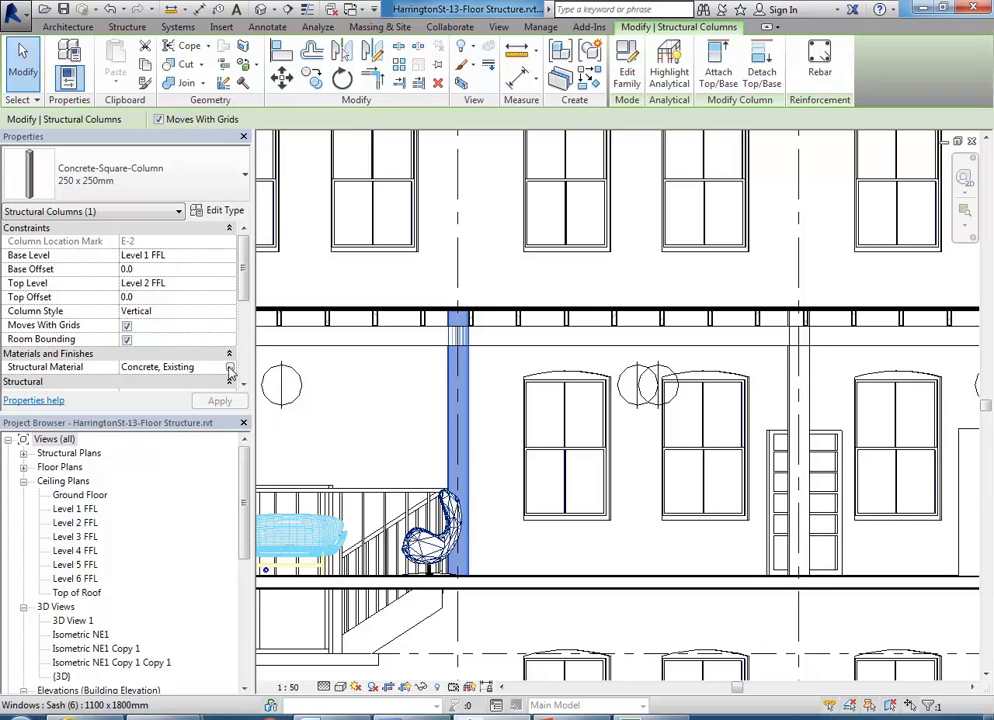
left_click(229, 368)
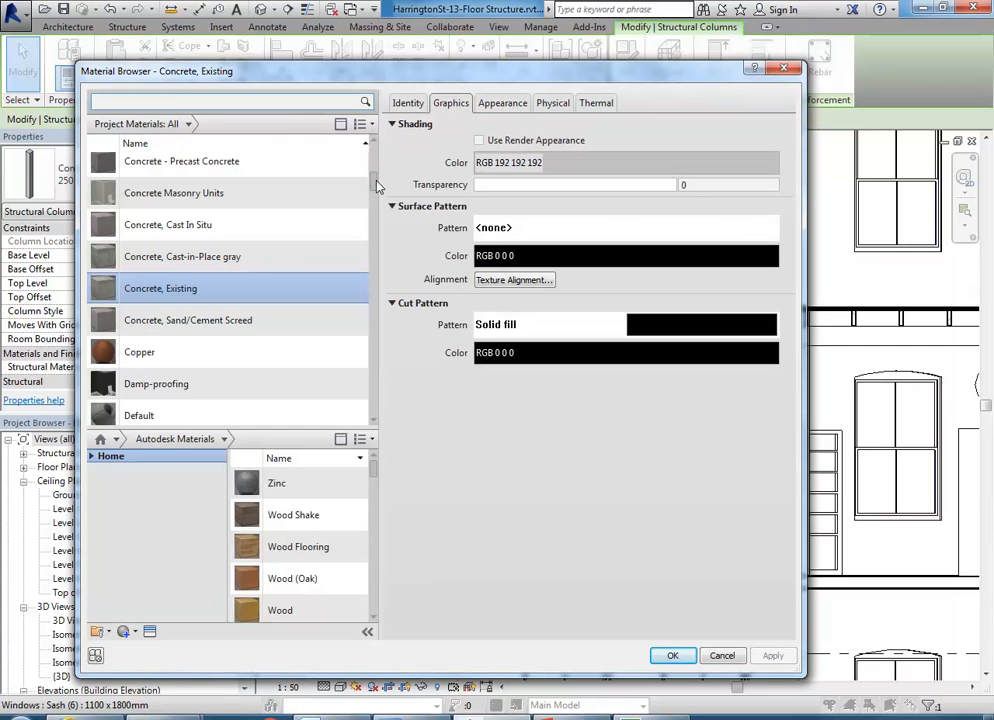
left_click_drag(376, 186, 380, 410)
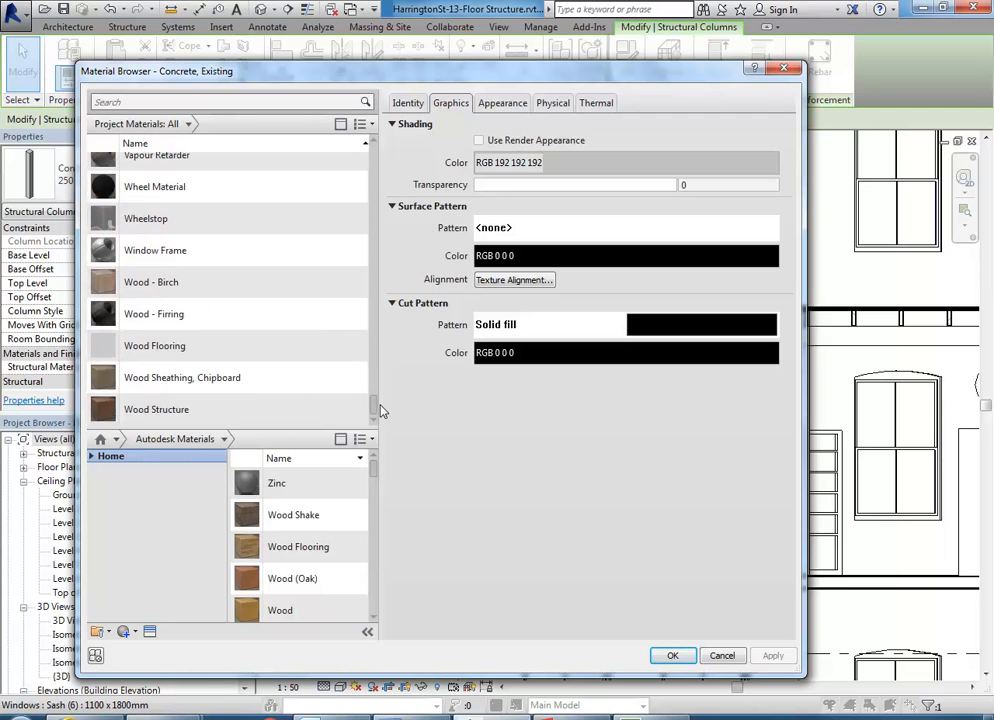
left_click(184, 411)
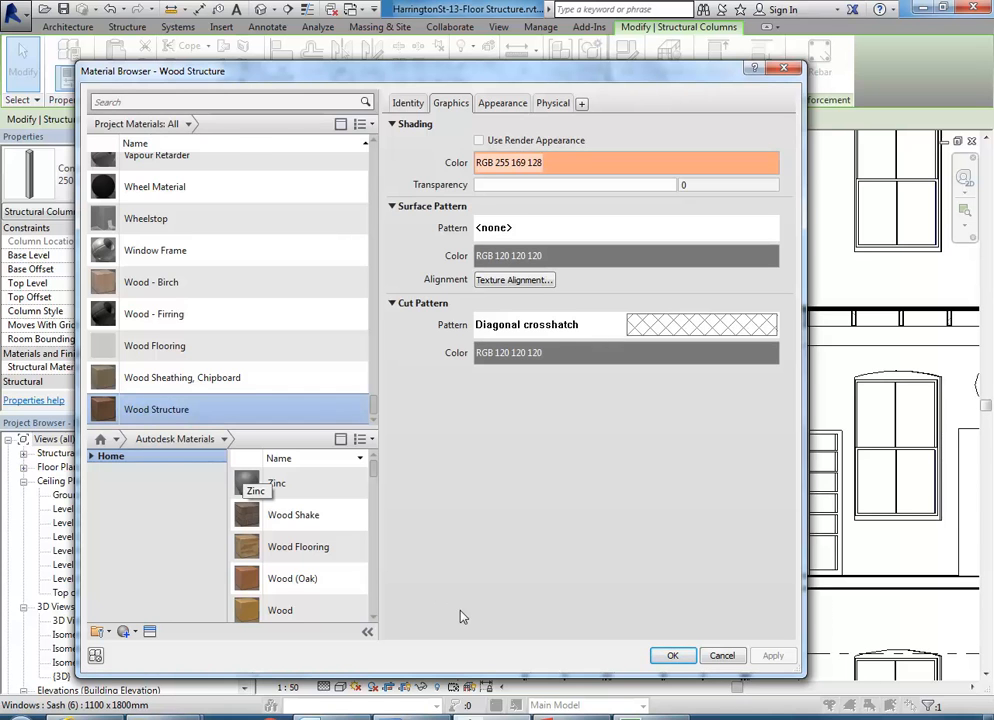
left_click(671, 656)
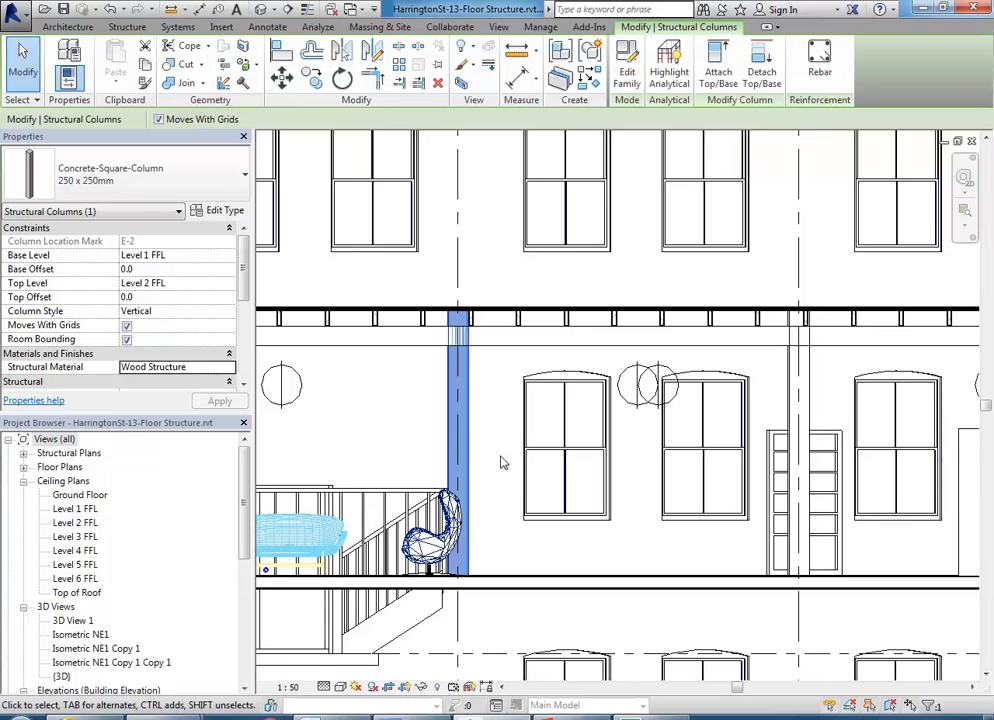
- Open the family of column E-2 for editing and inspect its extrusion's material and family type parameters without changing them
middle_click_drag(501, 461, 533, 468)
scroll(533, 468, "up", 1)
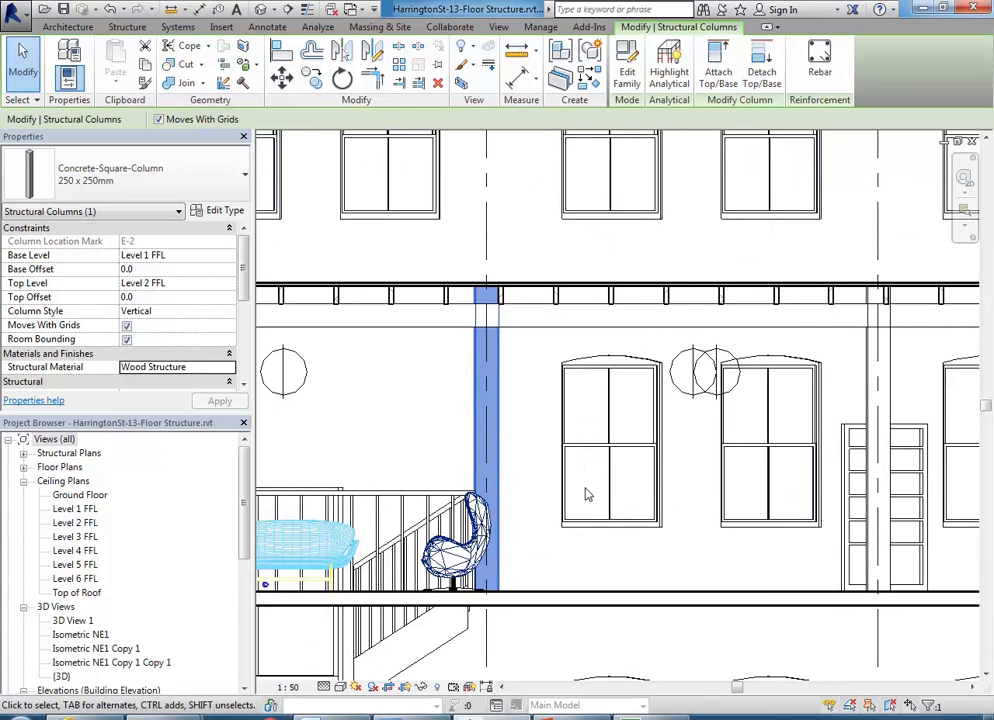
left_click(628, 75)
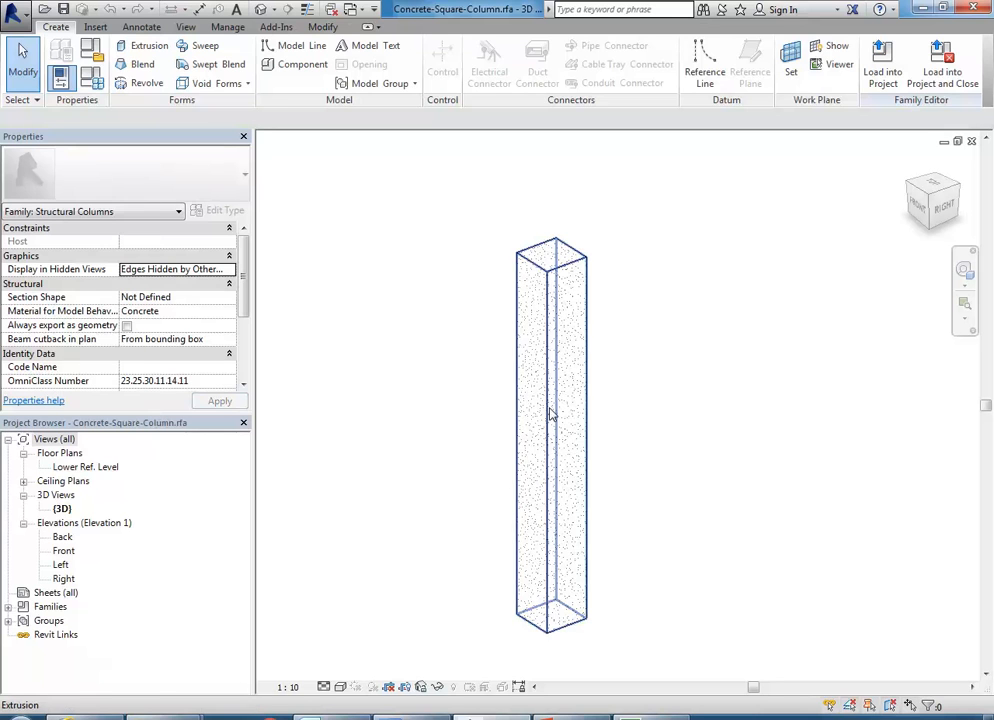
left_click(553, 413)
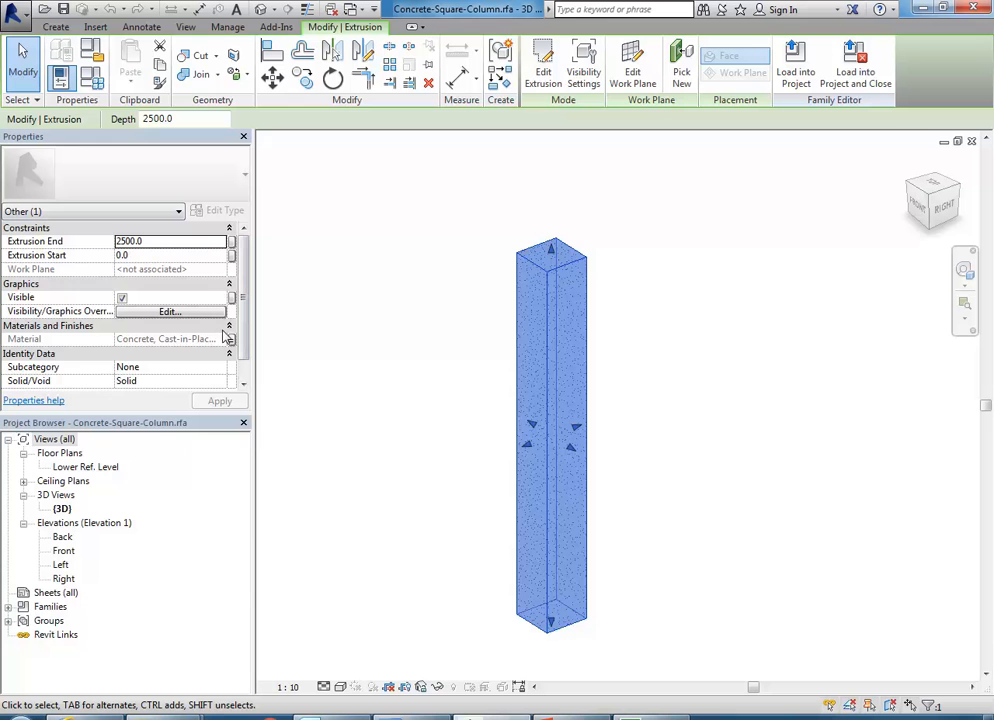
left_click(78, 65)
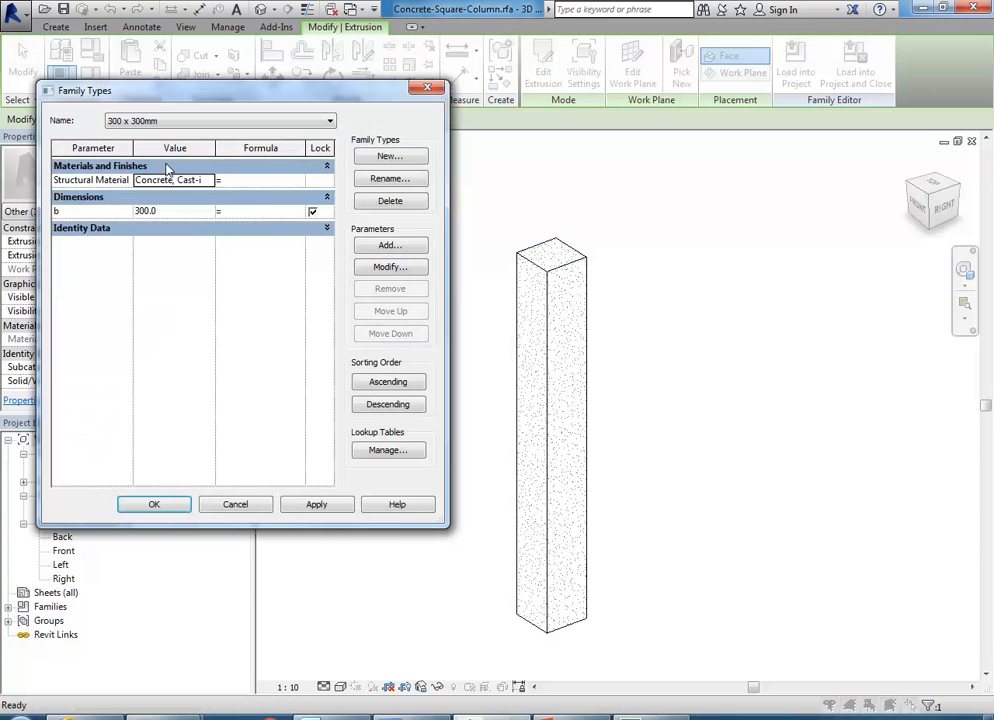
left_click(250, 505)
left_click(406, 457)
- Close the Concrete-Square-Column family and reopen it for editing from column E-2 in the section
left_click(14, 12)
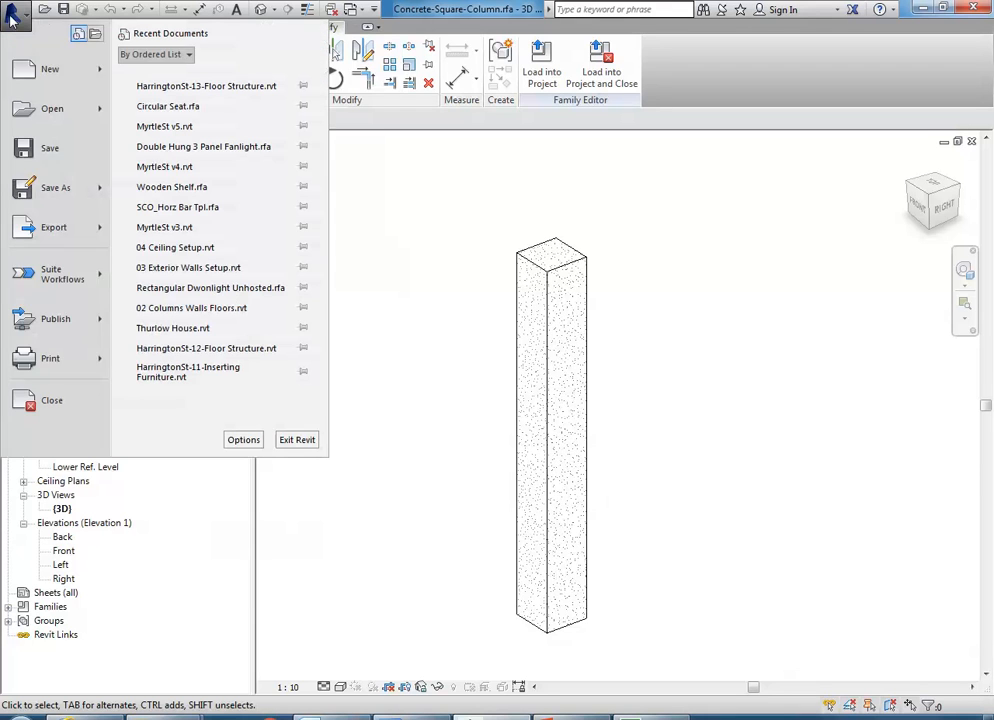
left_click(45, 401)
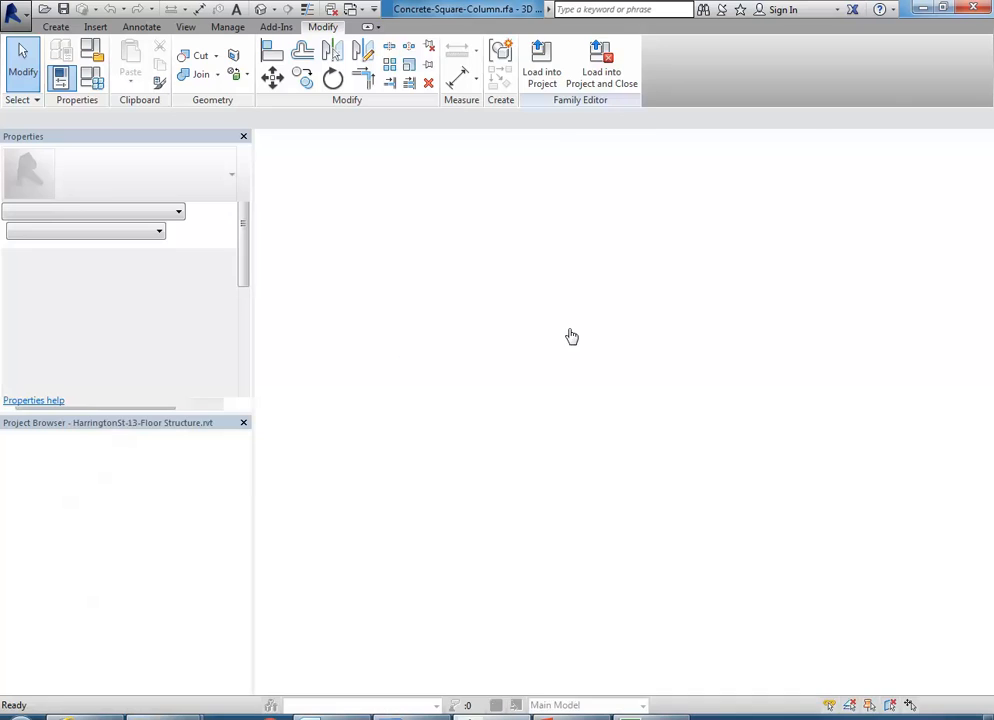
left_click(498, 458)
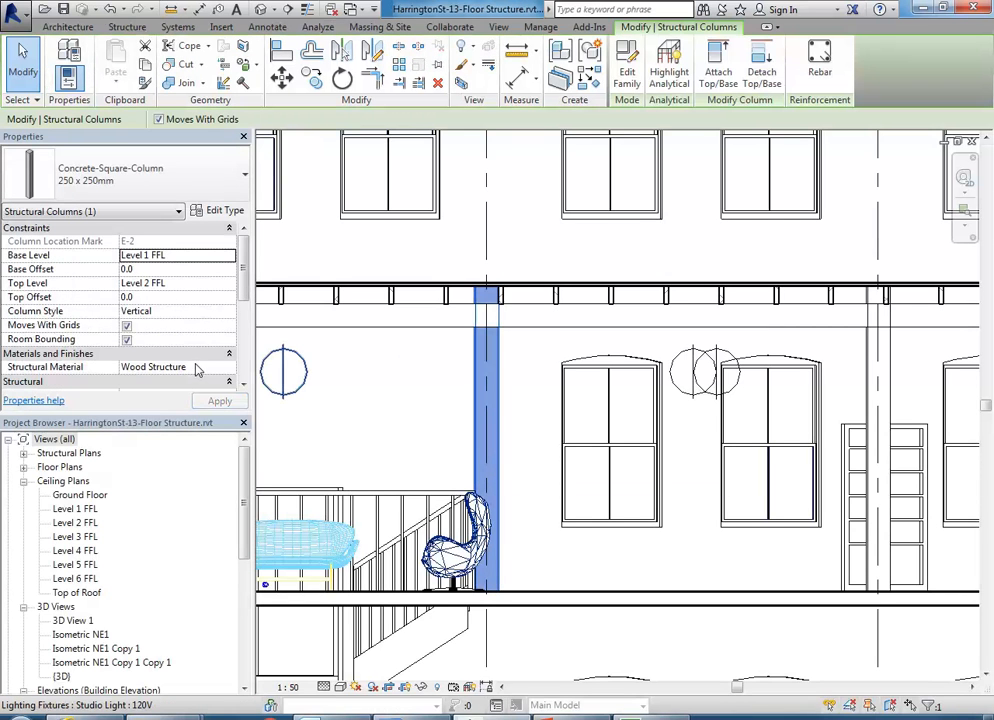
left_click(627, 66)
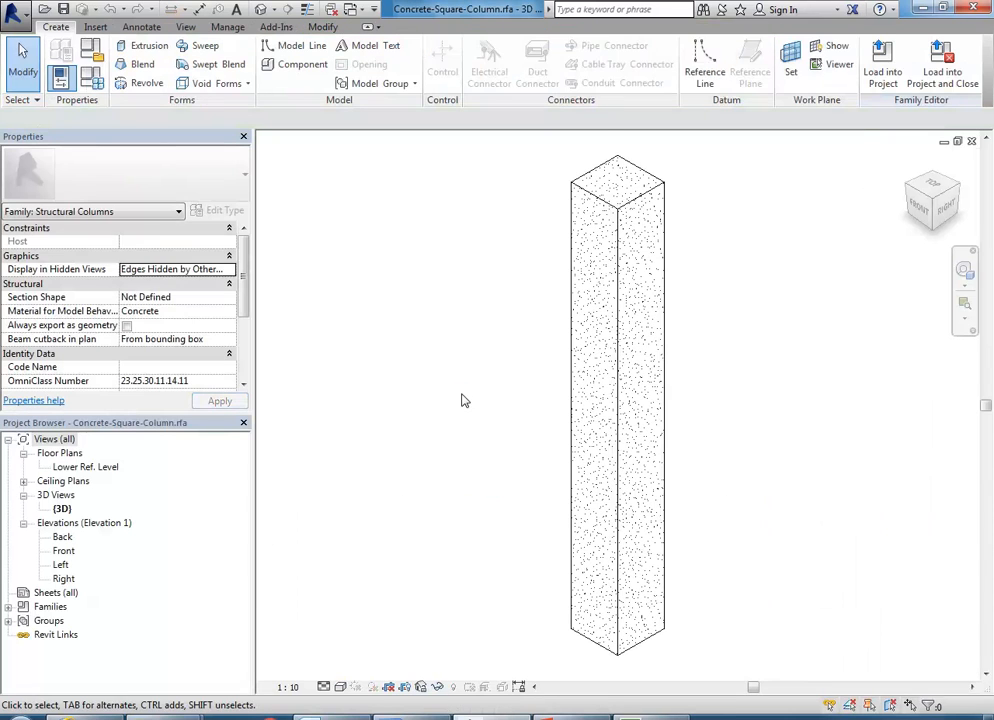
- Check which family parameter drives the column extrusion's material, and inspect the Structural Material parameter in the family types
left_click(622, 351)
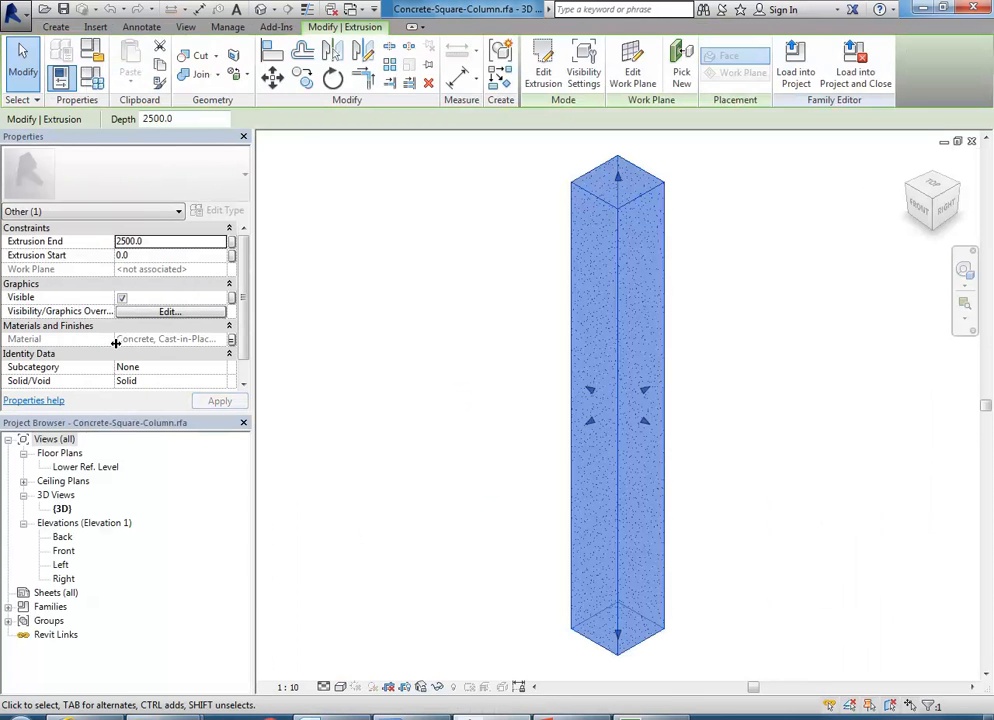
left_click(231, 339)
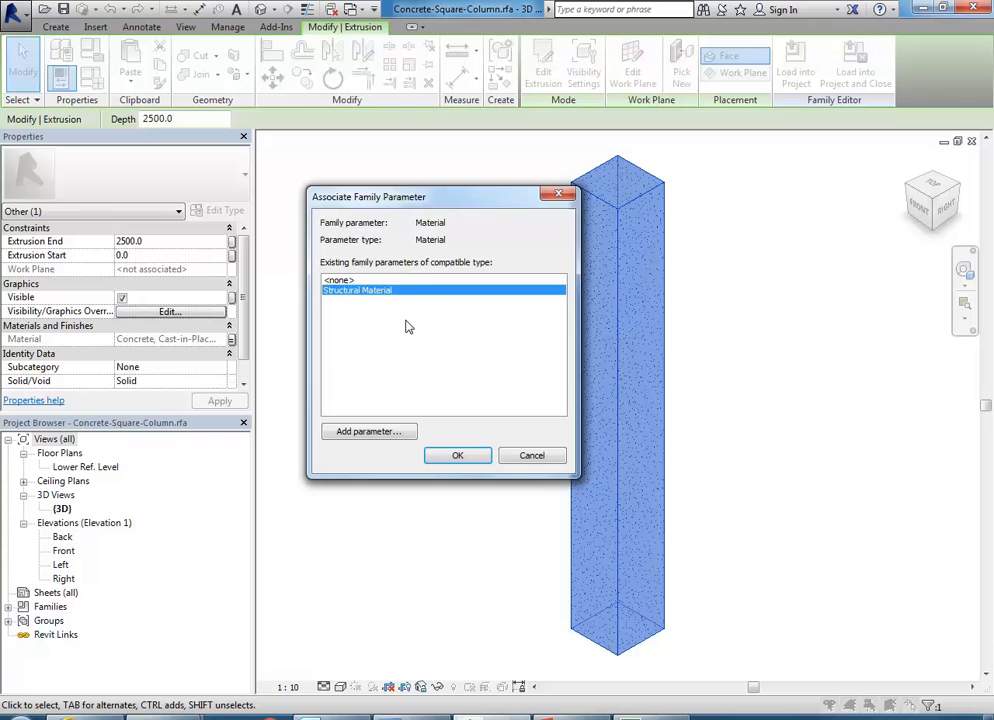
left_click(547, 458)
left_click(92, 77)
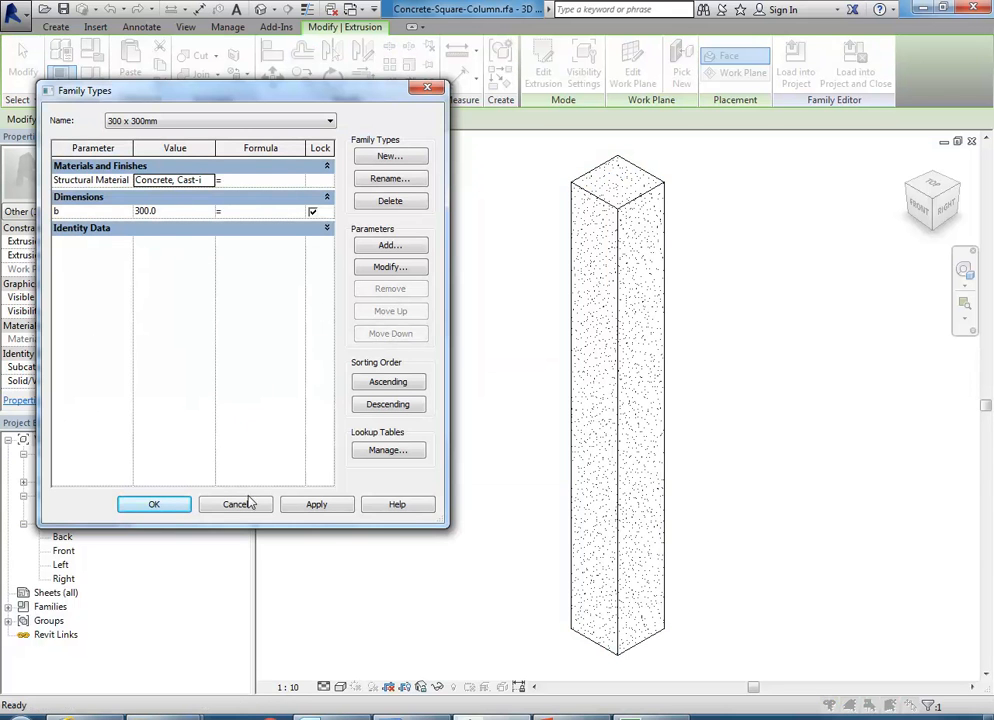
left_click_drag(130, 150, 195, 148)
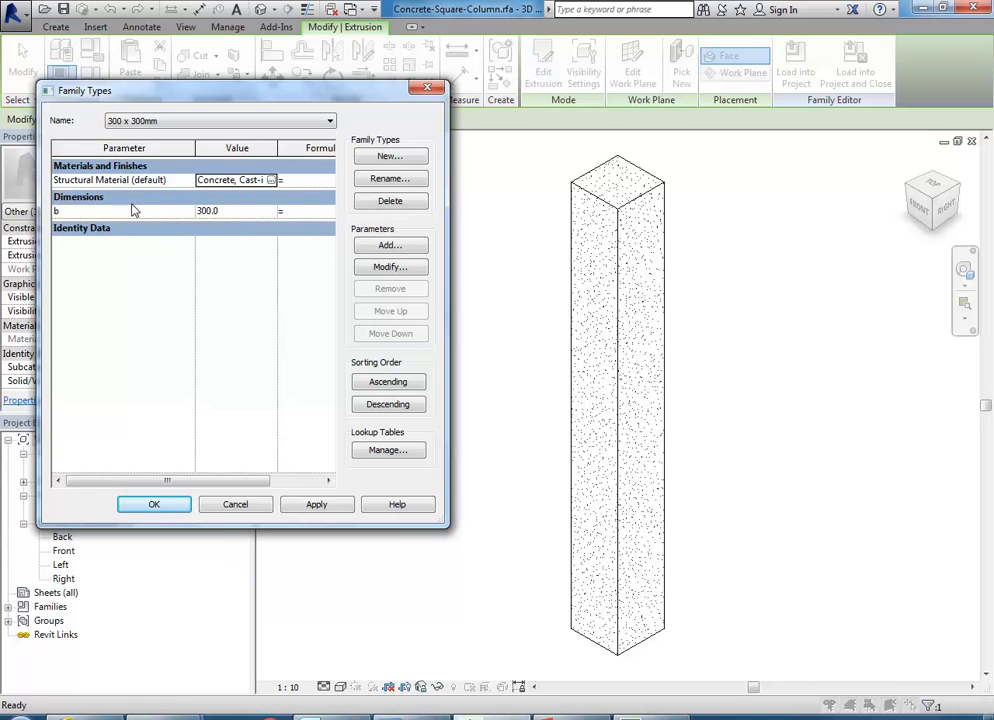
left_click(119, 184)
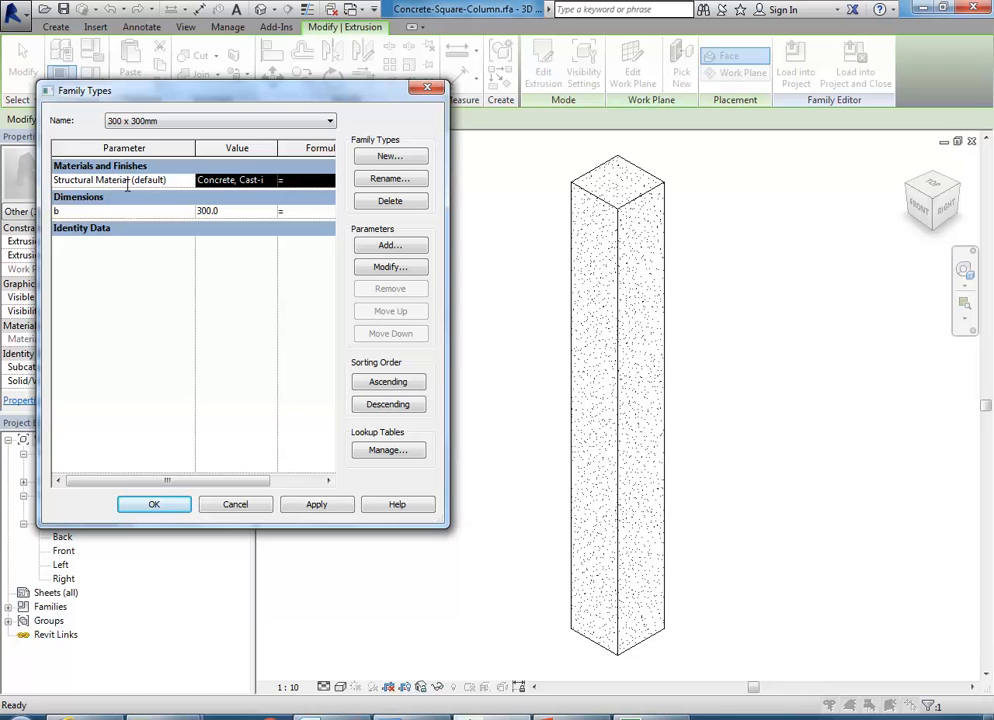
left_click(235, 504)
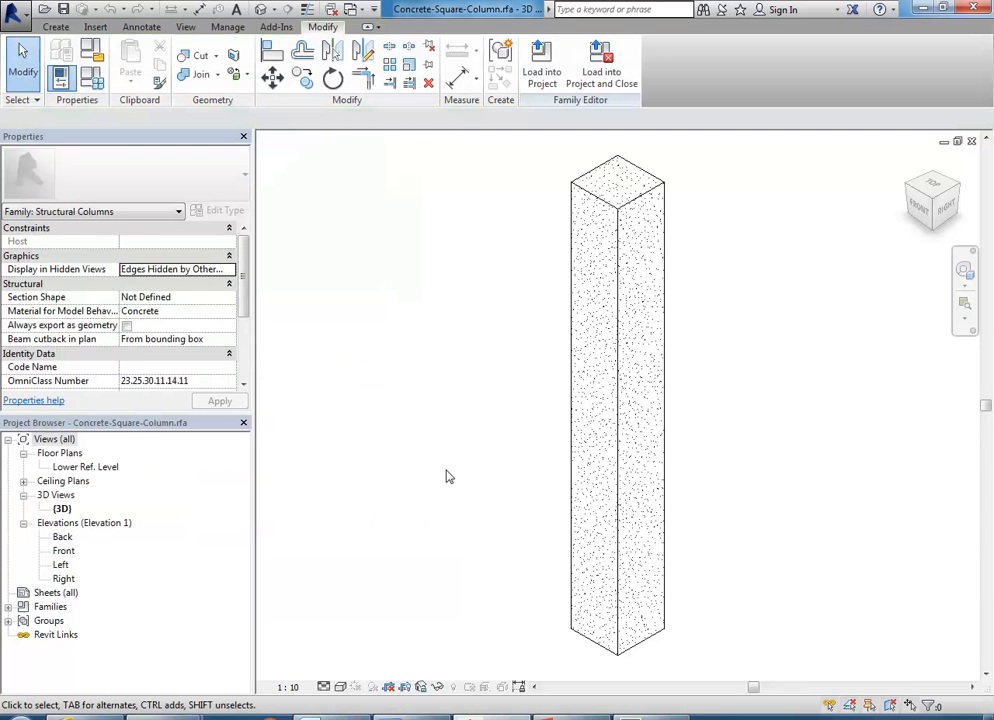
- Change the column family's Structural Material parameter from an instance parameter to a type parameter
left_click(92, 80)
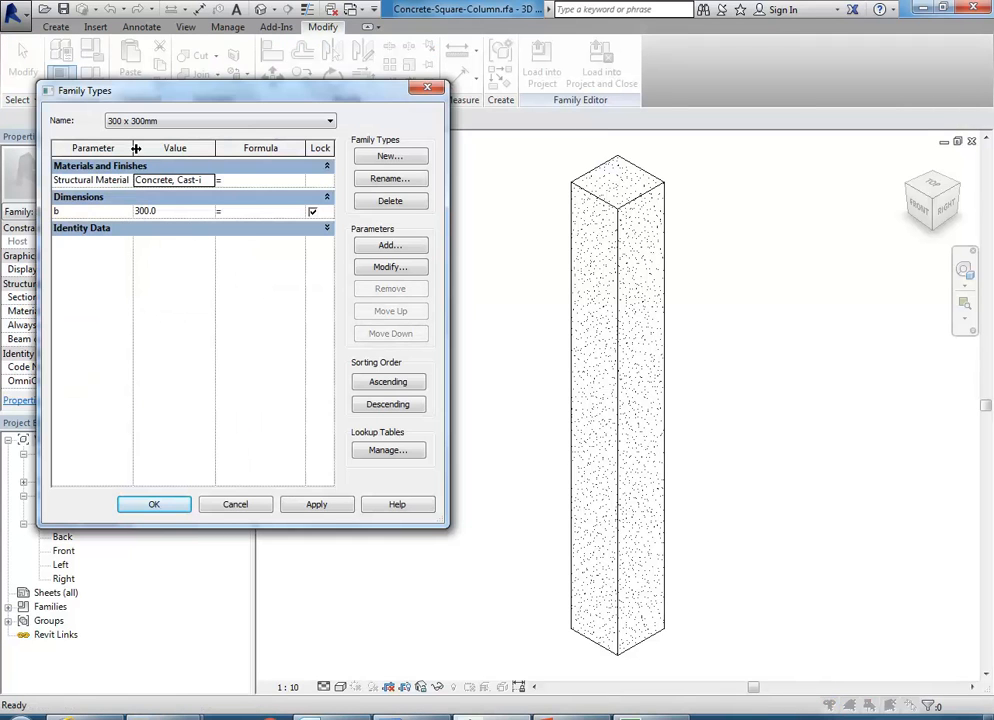
left_click_drag(134, 148, 188, 148)
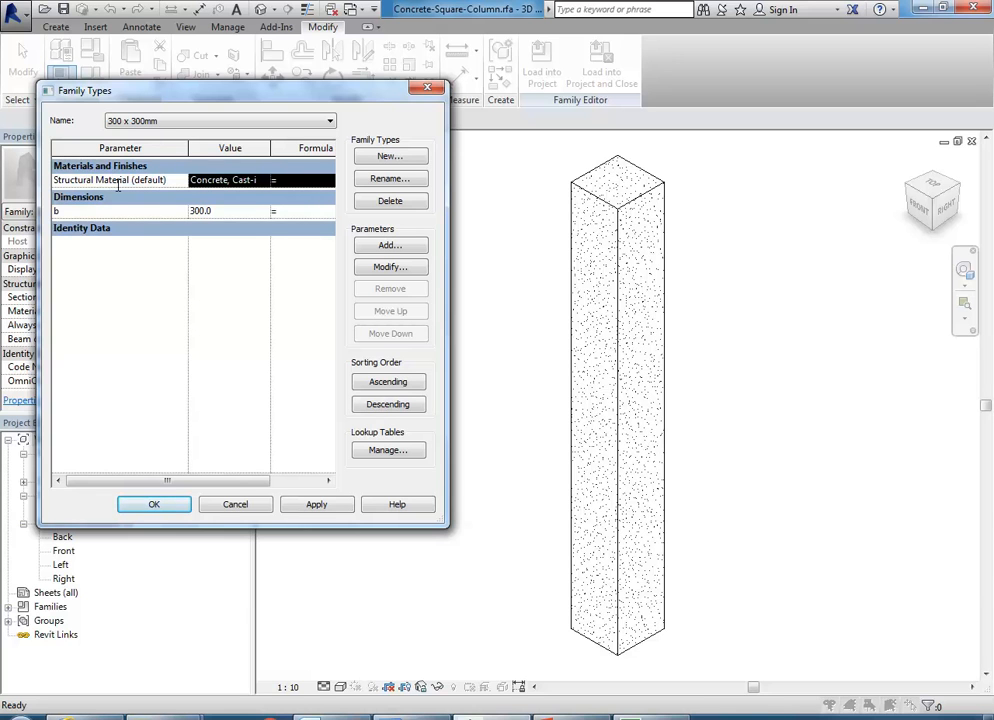
left_click(390, 268)
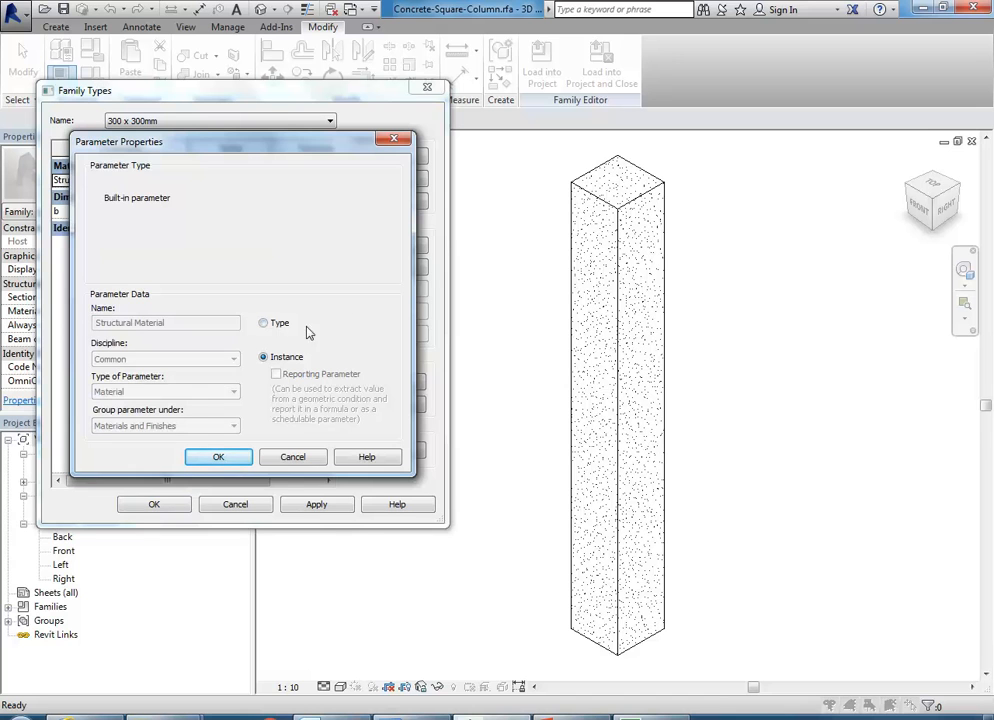
left_click(264, 324)
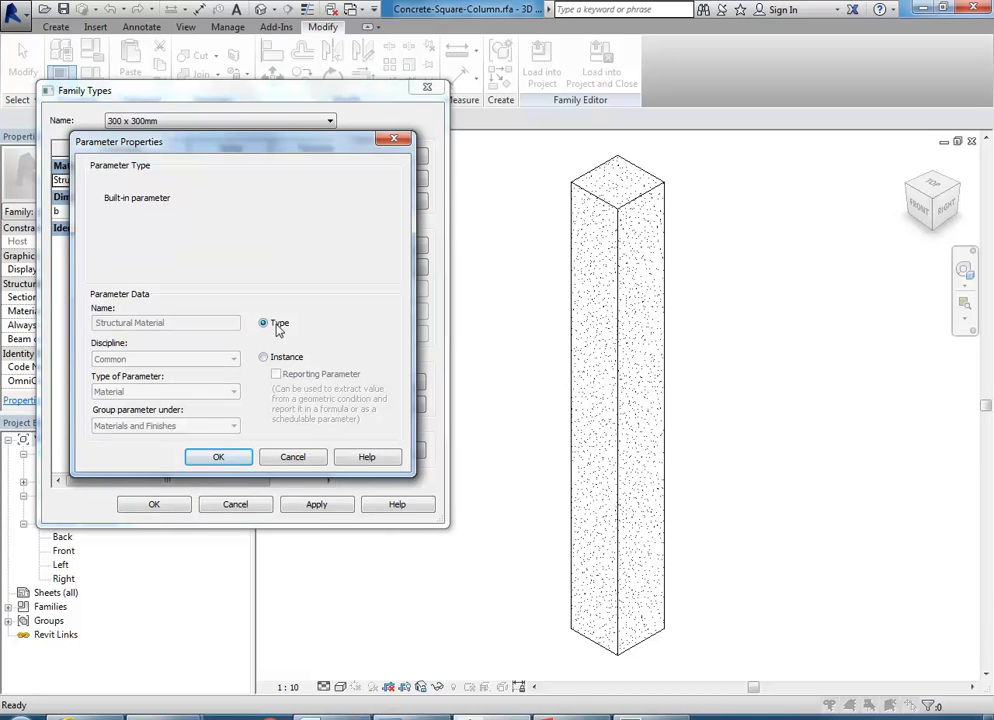
left_click(218, 457)
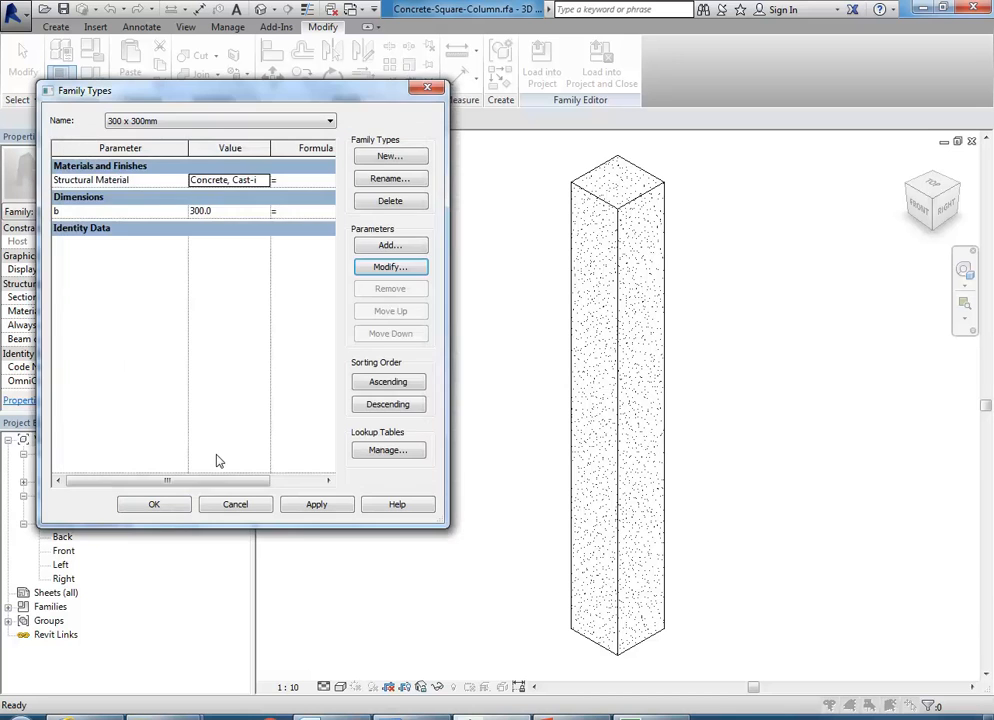
left_click(152, 506)
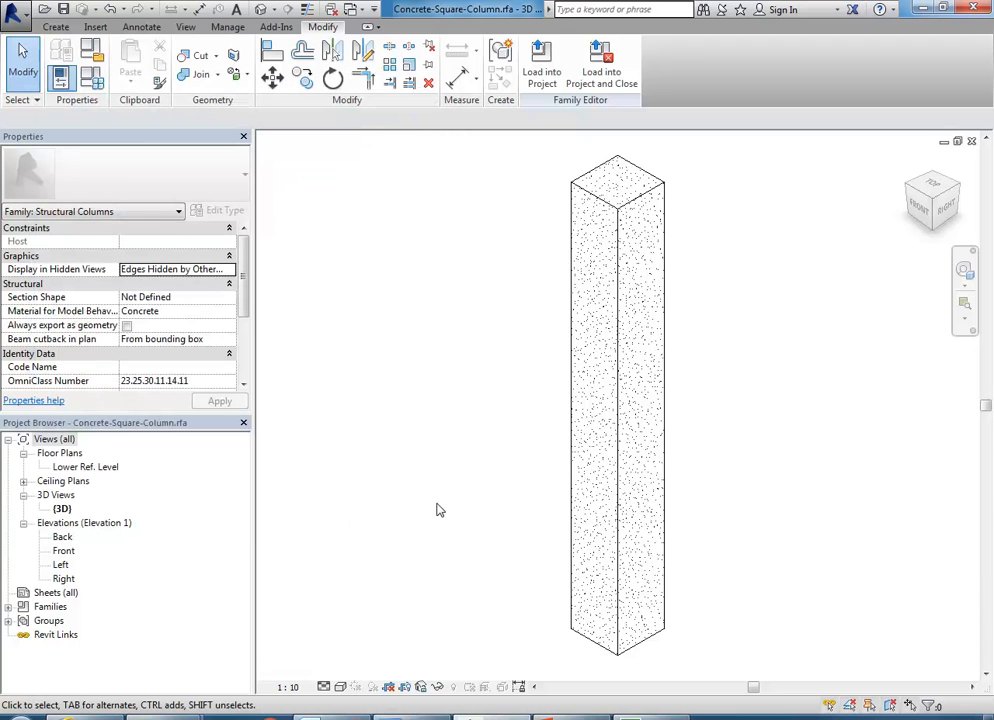
- Load the edited column family into the HarringtonSt-13-Floor Structure project, overwriting the existing version but not its parameter values
middle_click_drag(437, 510, 440, 525)
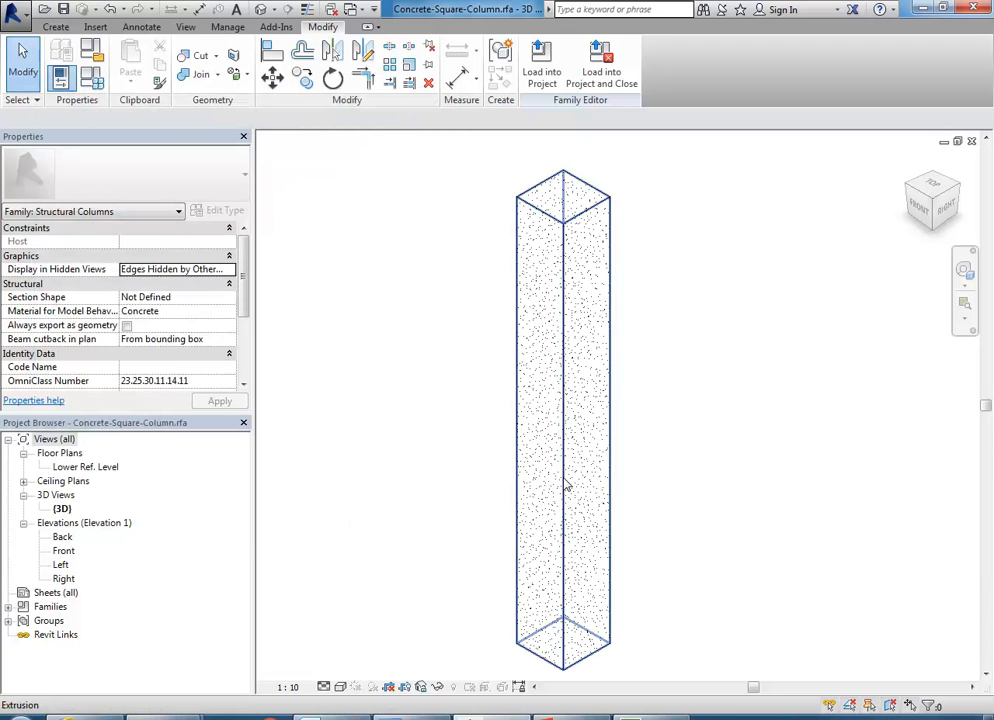
left_click(540, 66)
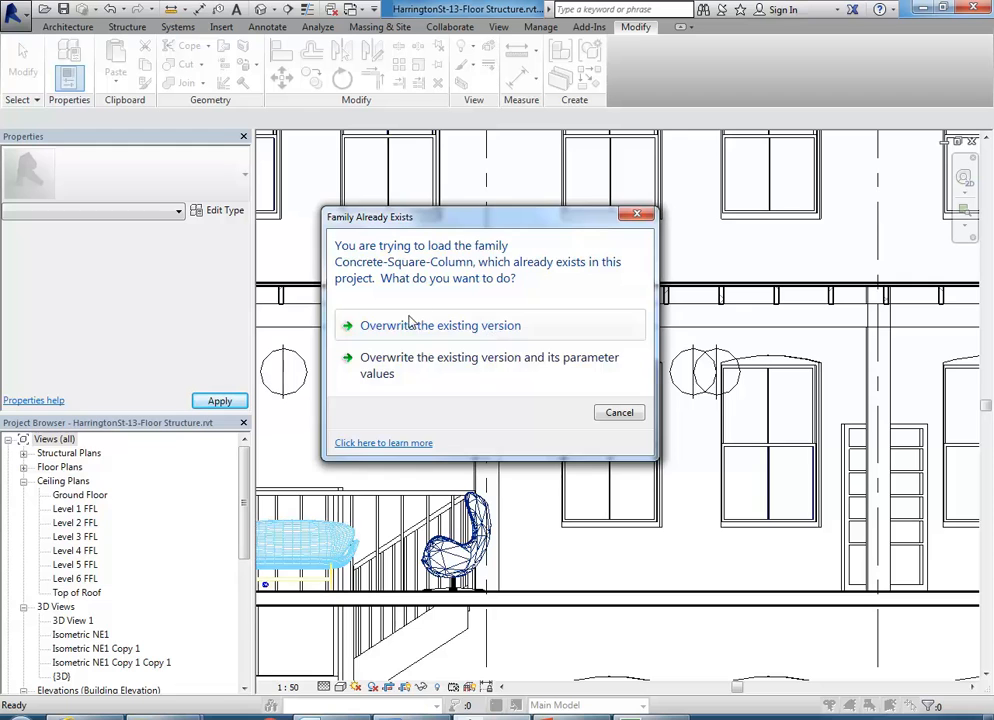
left_click(468, 331)
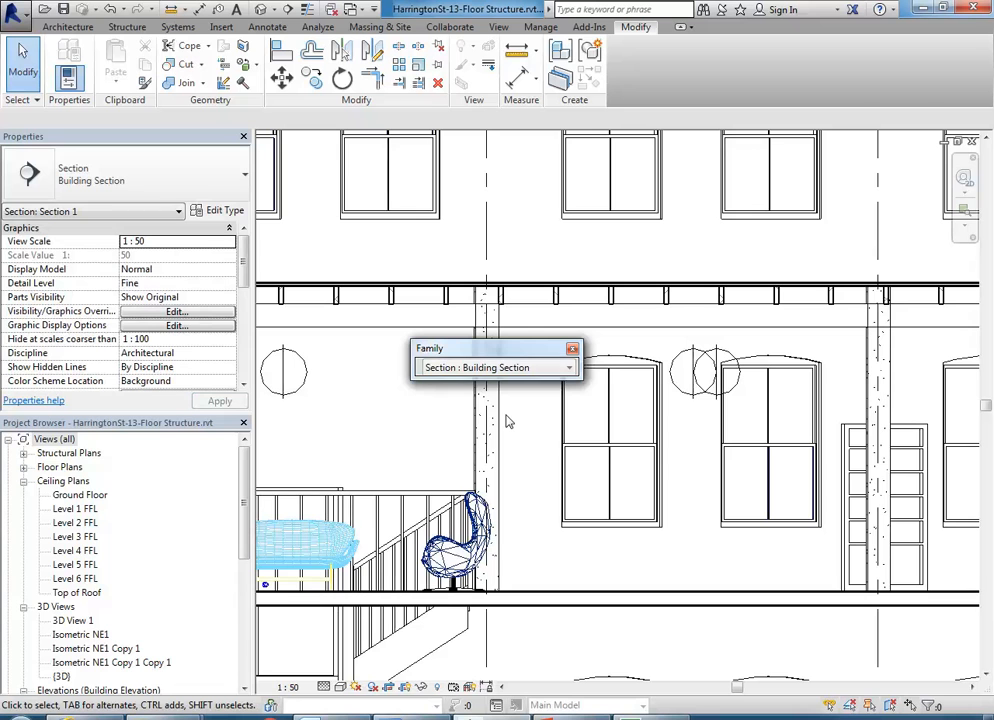
left_click(572, 349)
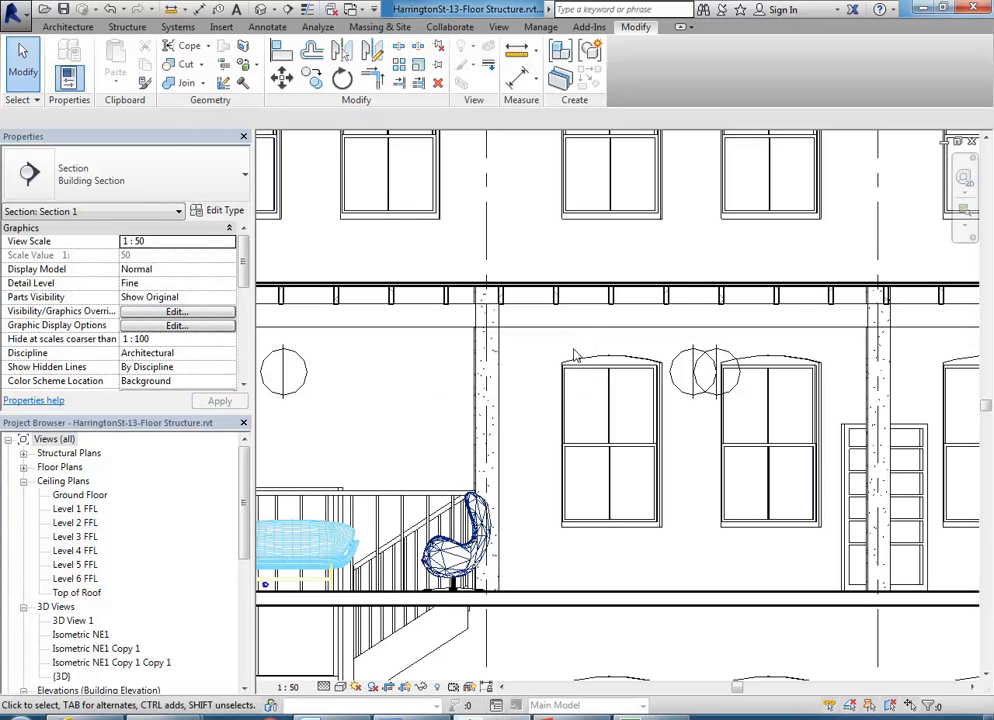
- Set the structural material of column E-2's 250 x 250mm type to Wood Structure and deselect the column
left_click(504, 426)
middle_click_drag(517, 420, 475, 420)
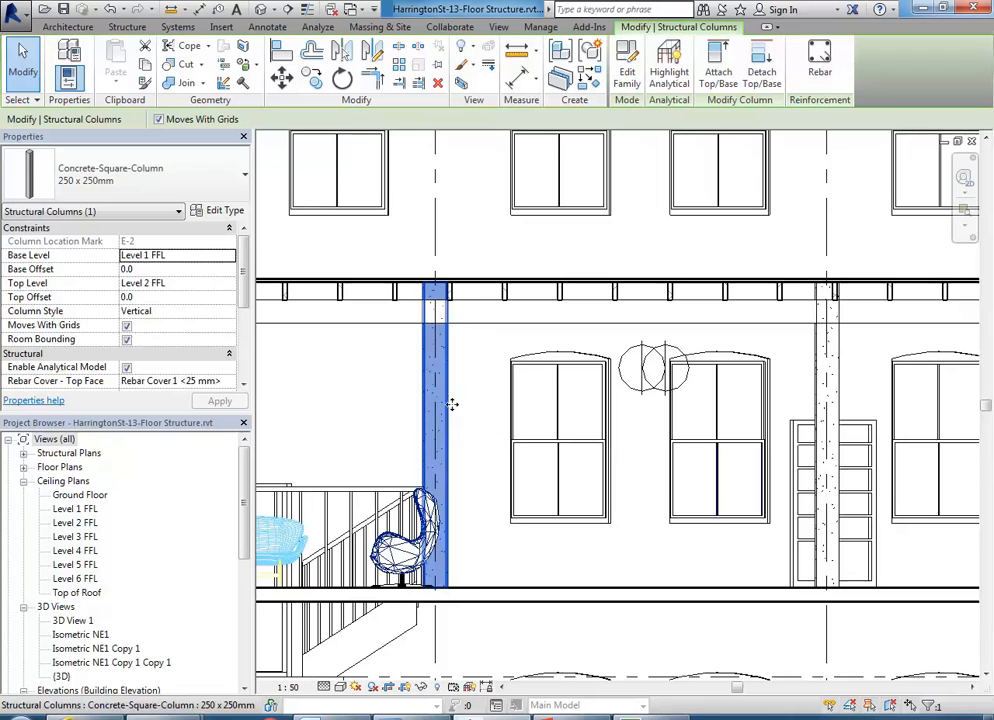
mouse_move(243, 262)
left_mouse_down()
mouse_move(244, 335)
mouse_move(250, 237)
mouse_move(245, 330)
mouse_move(240, 248)
left_mouse_up()
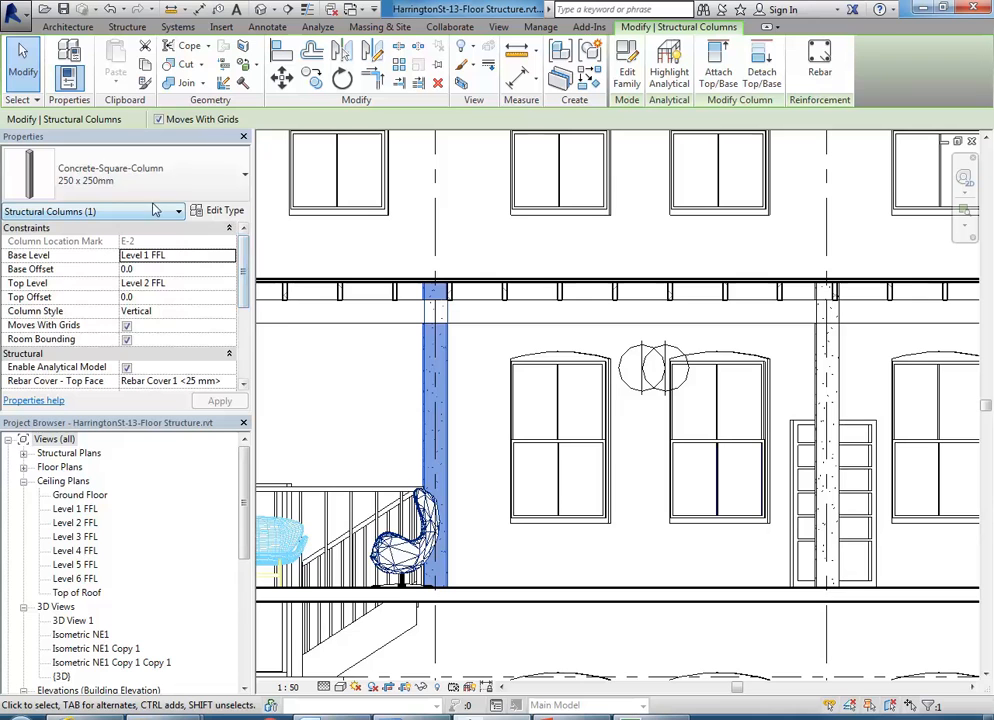
left_click(218, 210)
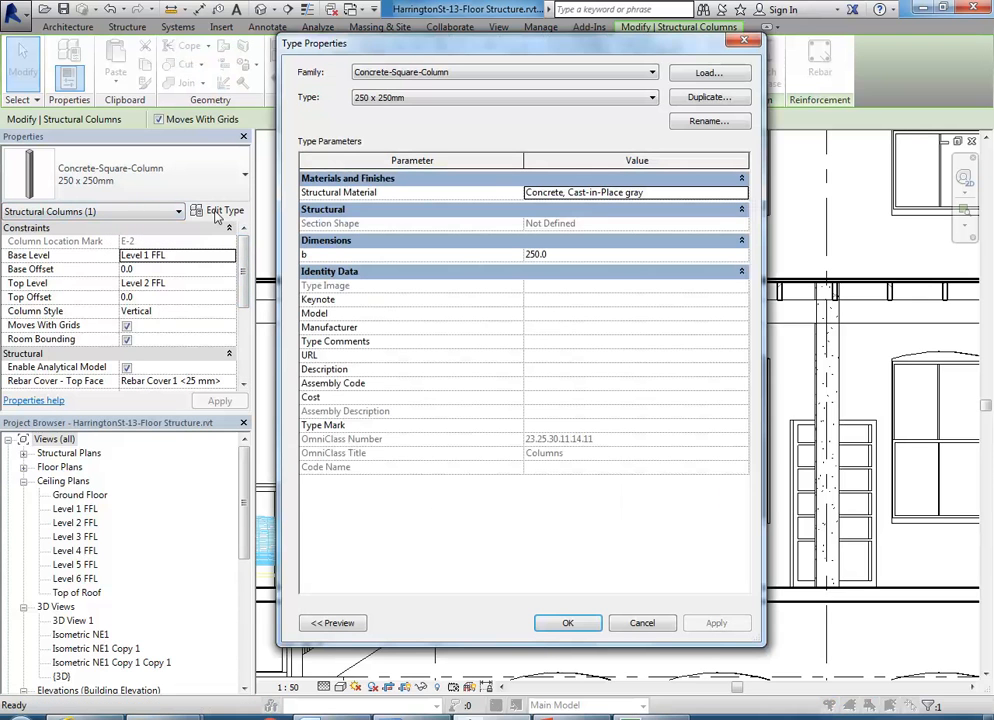
left_click(610, 193)
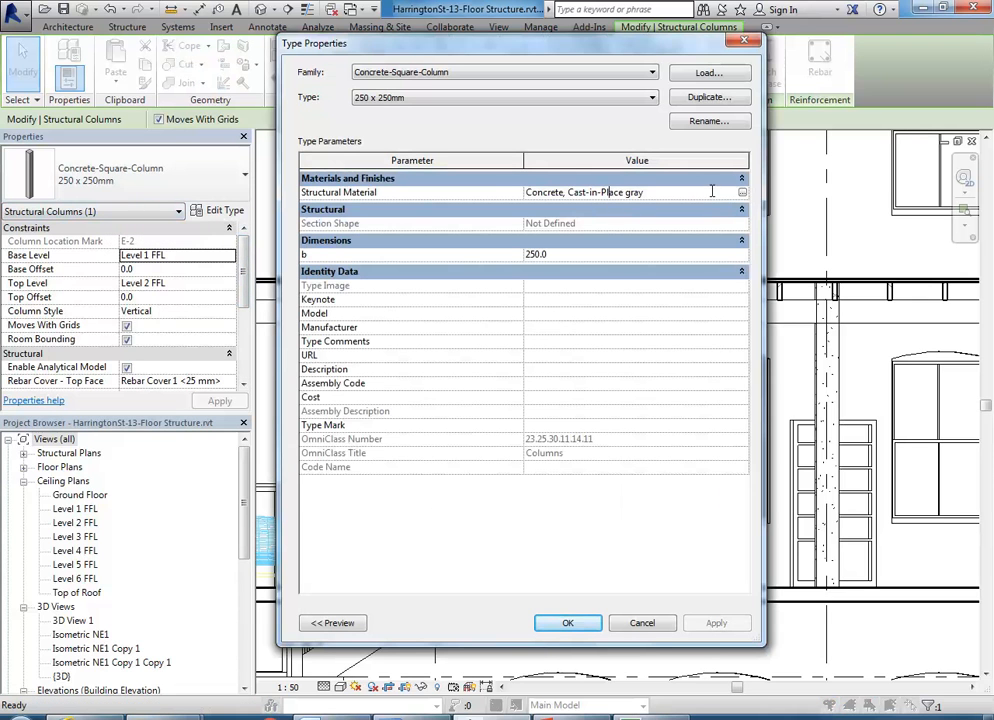
left_click(743, 197)
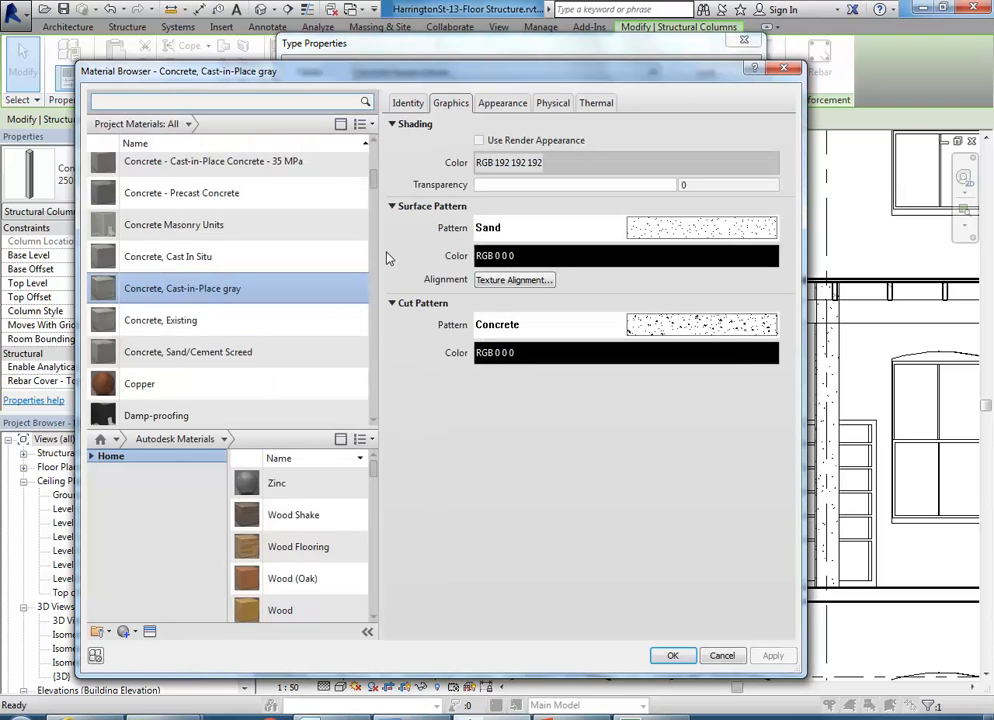
scroll(373, 273, "down", 5)
left_click_drag(373, 273, 373, 411)
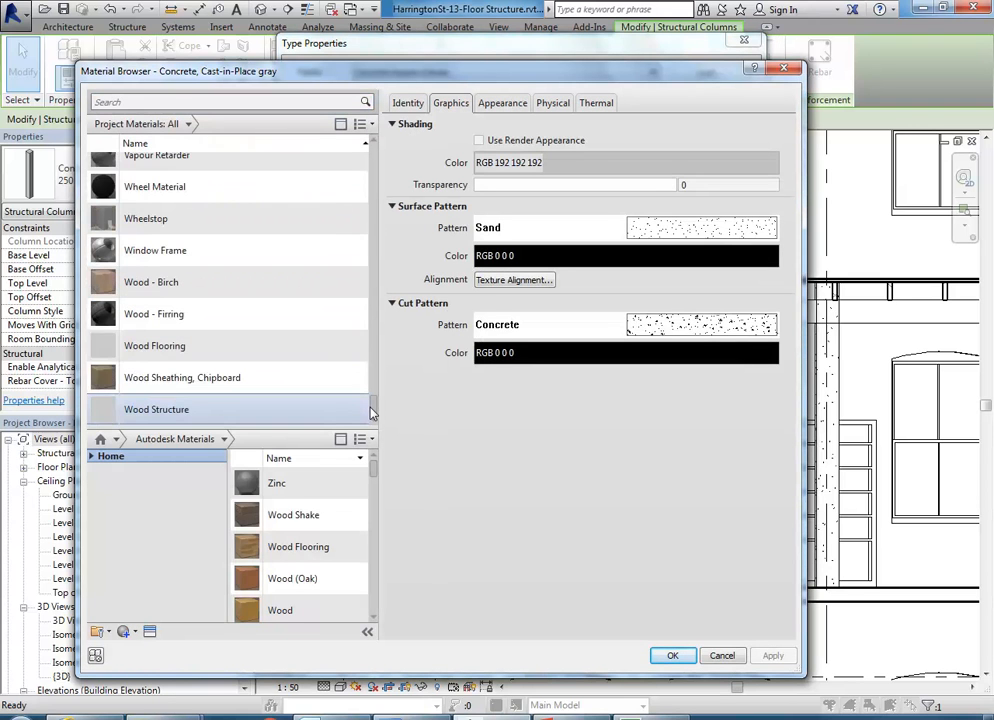
left_click(129, 409)
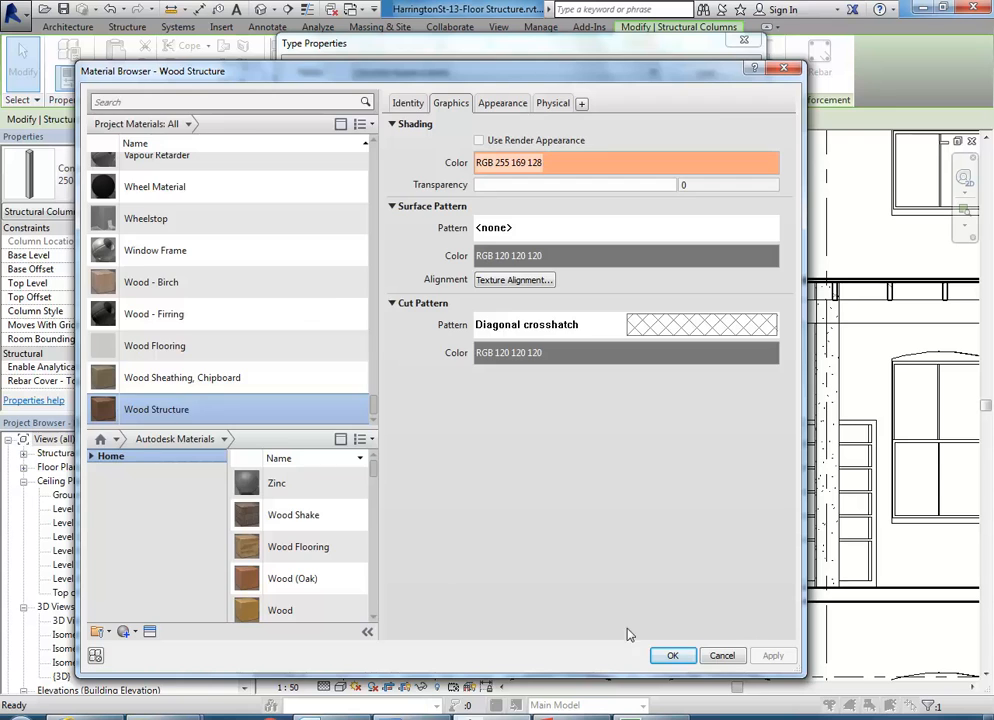
left_click(673, 656)
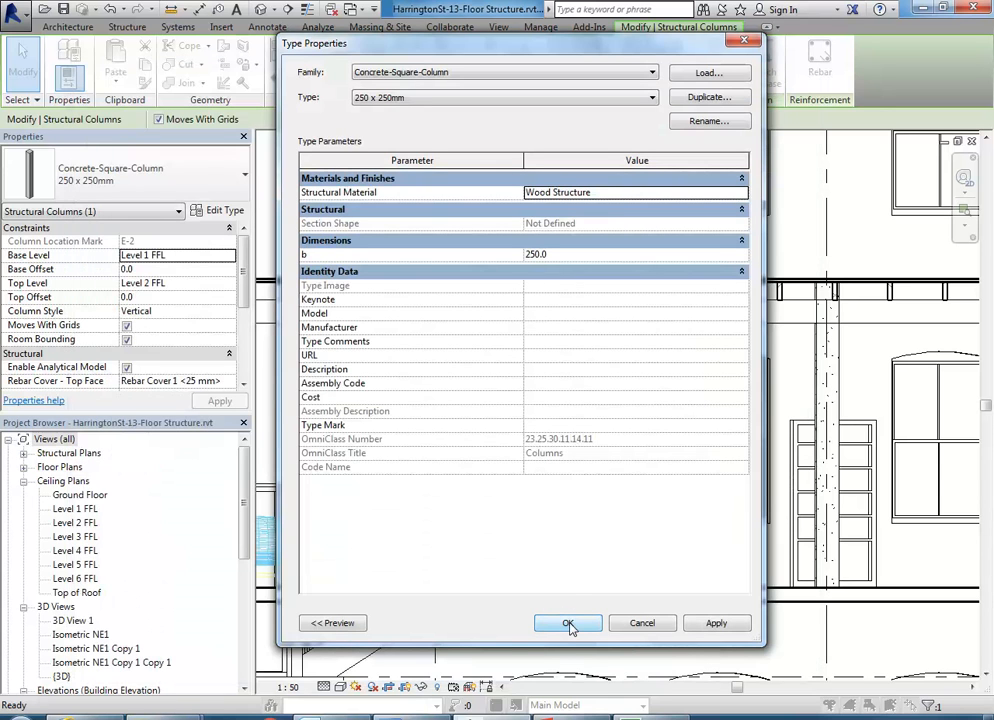
left_click(568, 623)
left_click(468, 483)
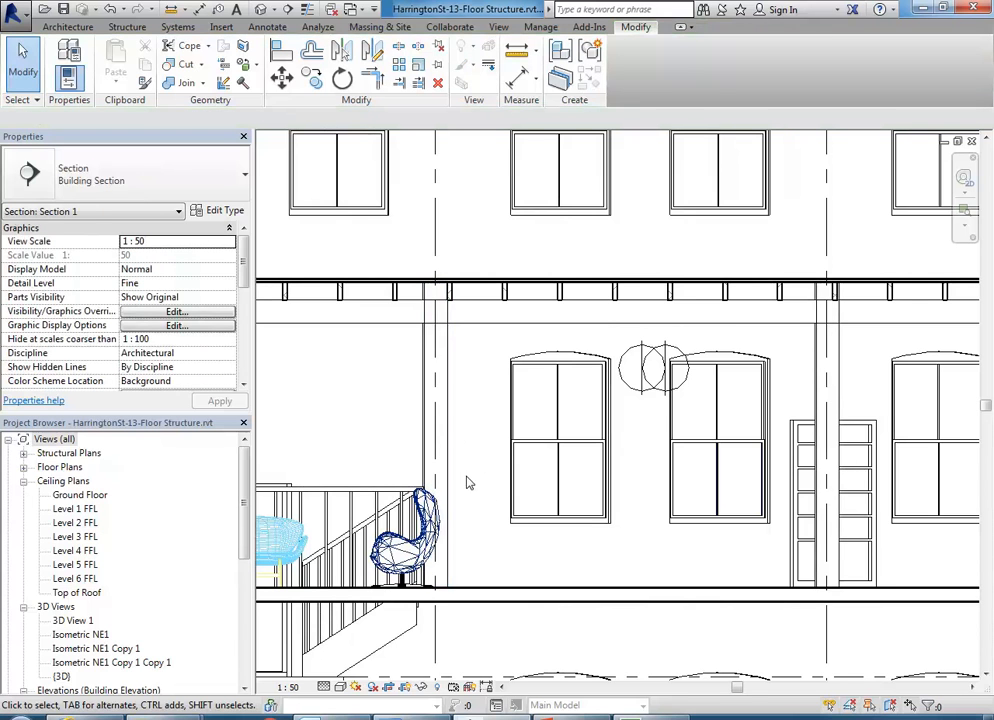
- Reopen the family of column E-2 from the section and close the Concrete-Square-Column file without saving it
left_click(449, 362)
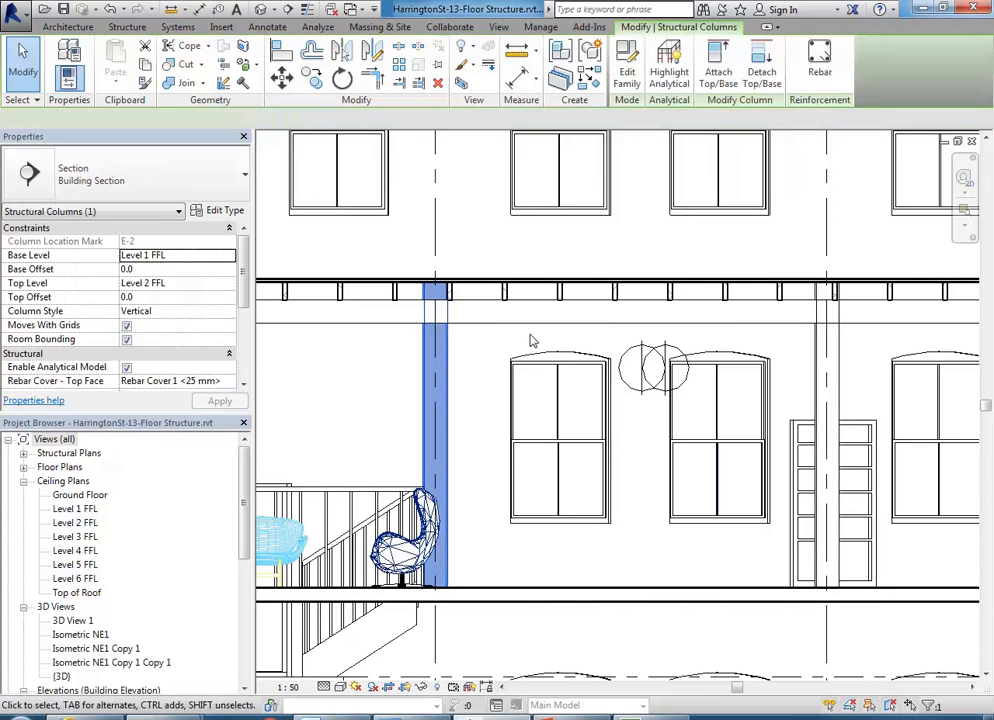
left_click(627, 65)
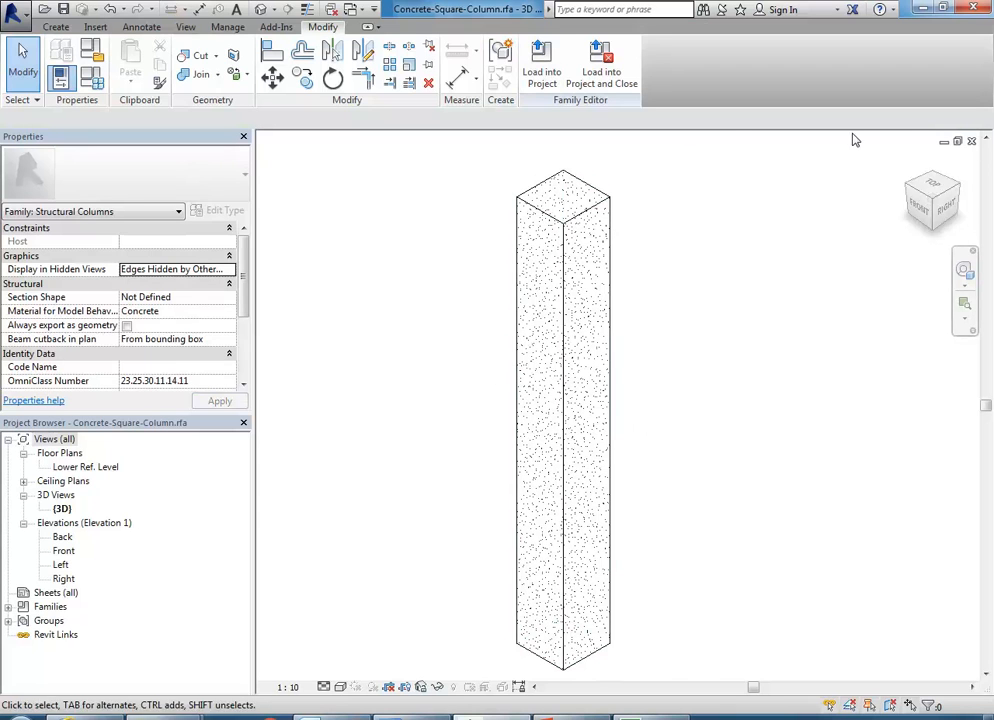
left_click(971, 141)
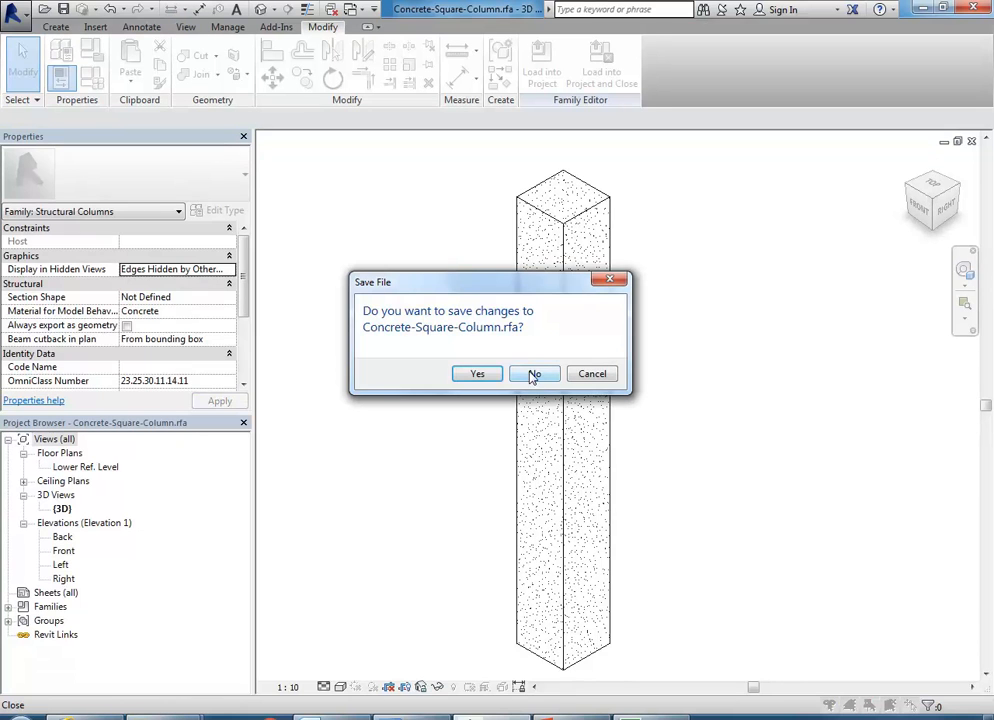
left_click(534, 375)
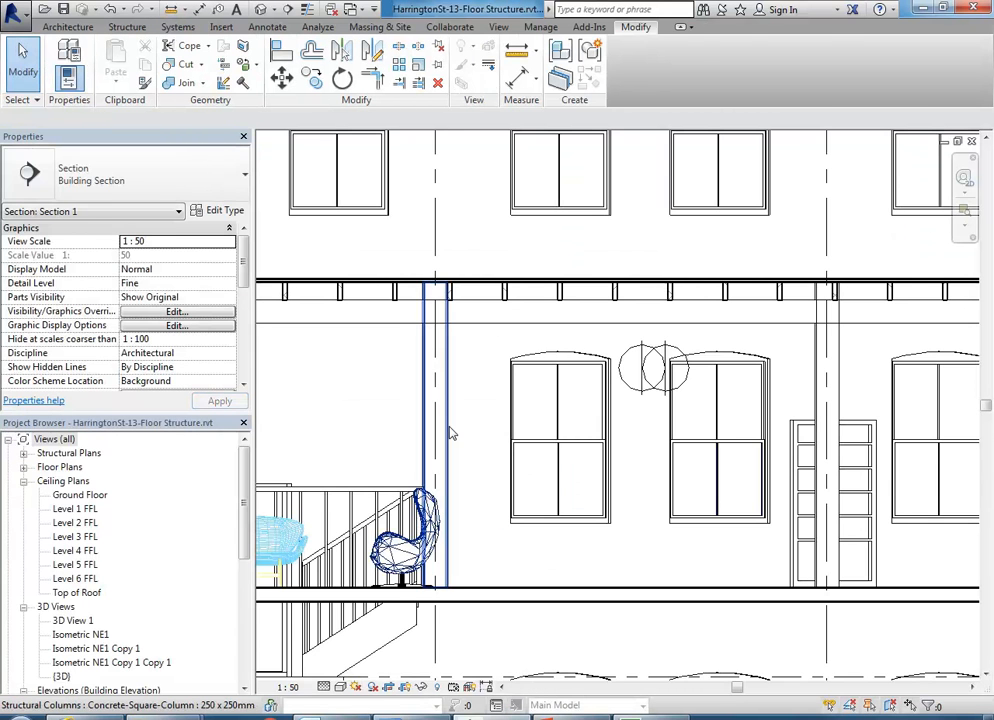
- Select column E-2 in the section and extend the selection to all instances of its type in the entire project
left_click(451, 433)
middle_click_drag(386, 424, 510, 421)
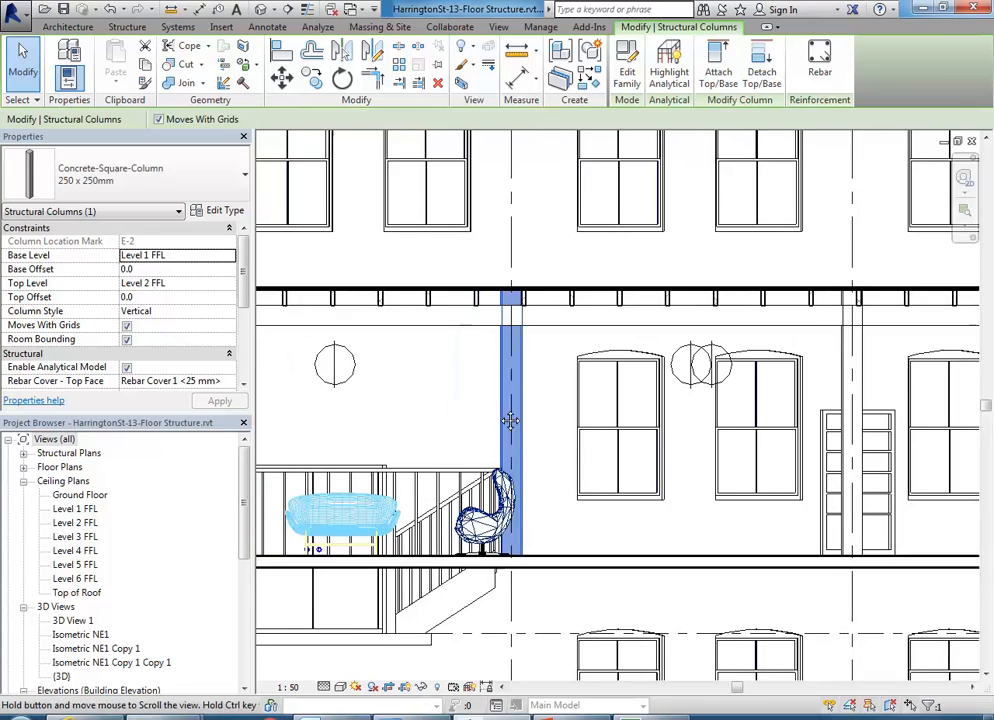
scroll(510, 421, "up", 1)
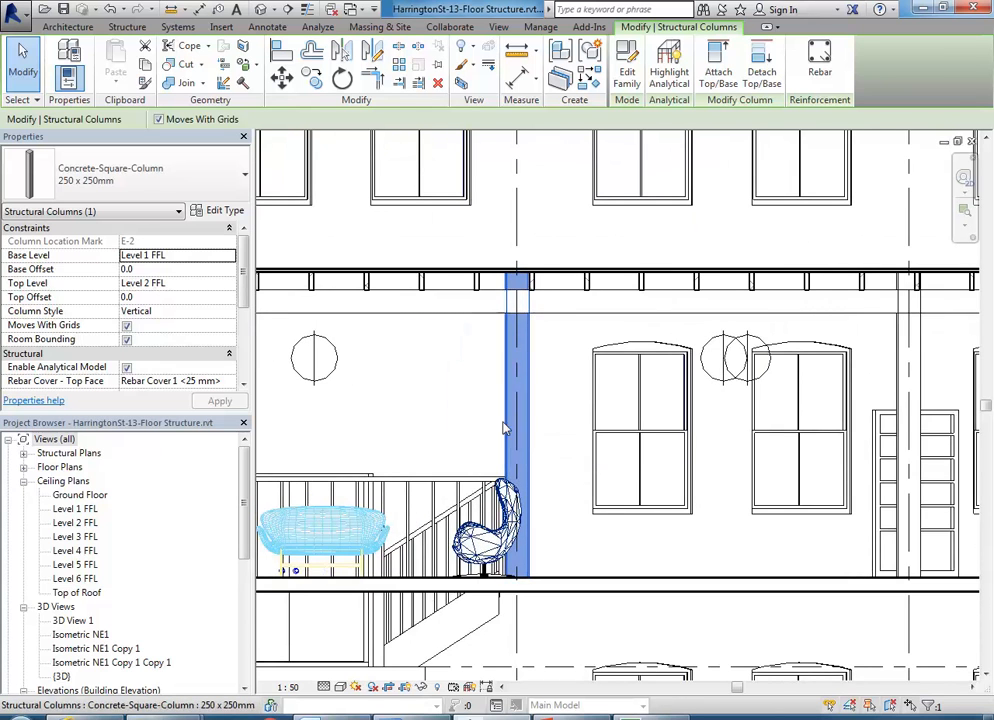
middle_click_drag(448, 415, 439, 417)
scroll(439, 417, "up", 1)
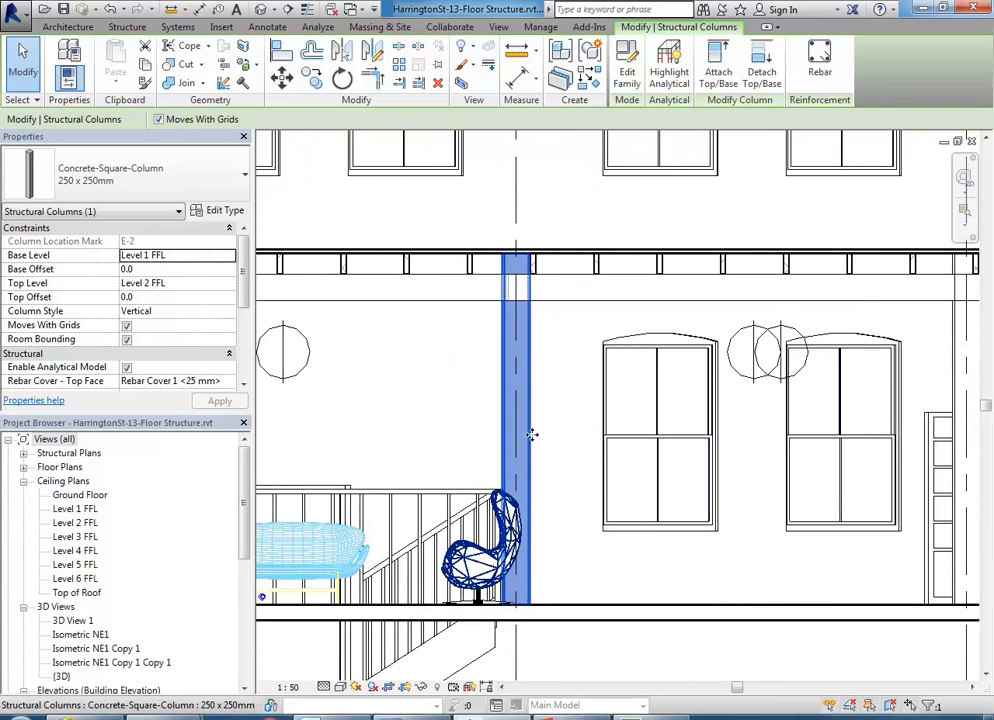
scroll(531, 433, "down", 1)
middle_click_drag(475, 401, 437, 406)
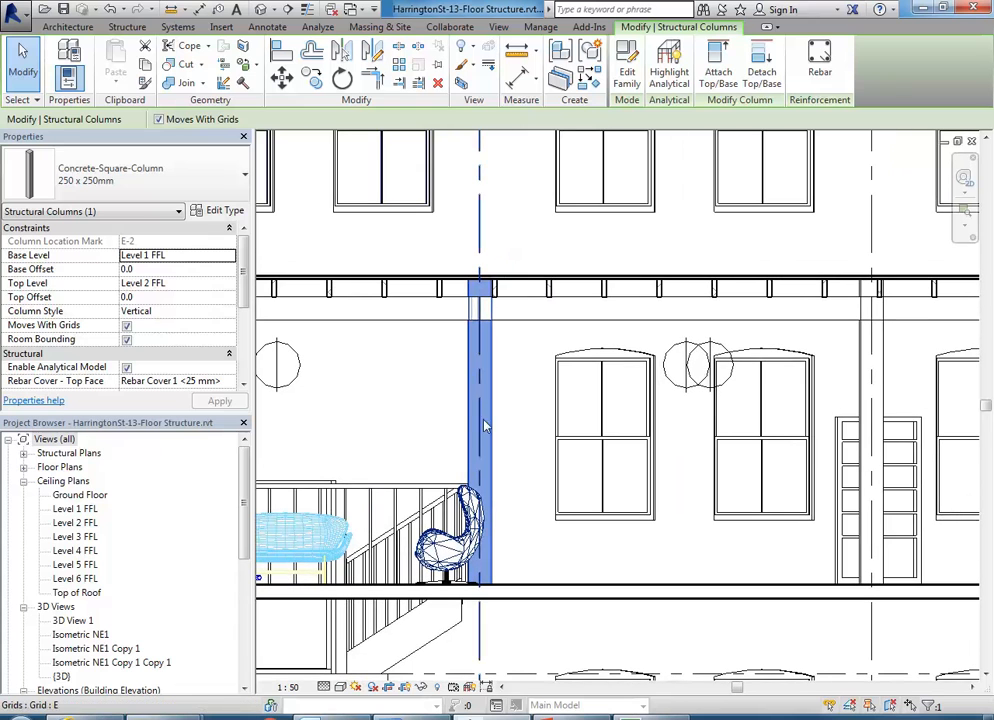
right_click(492, 418)
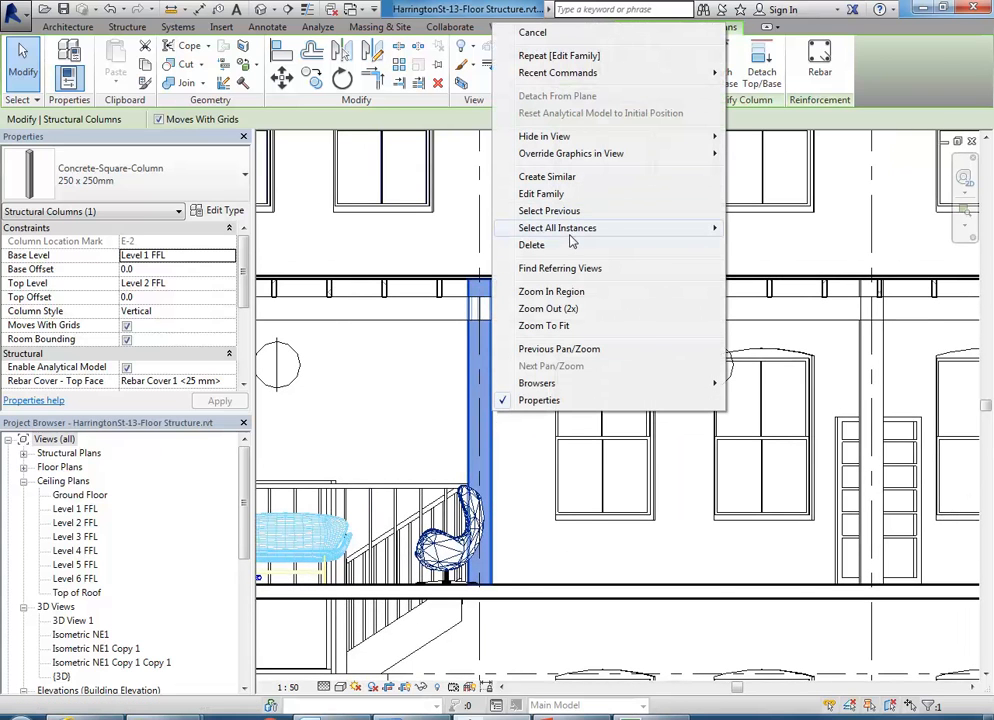
mouse_move(574, 230)
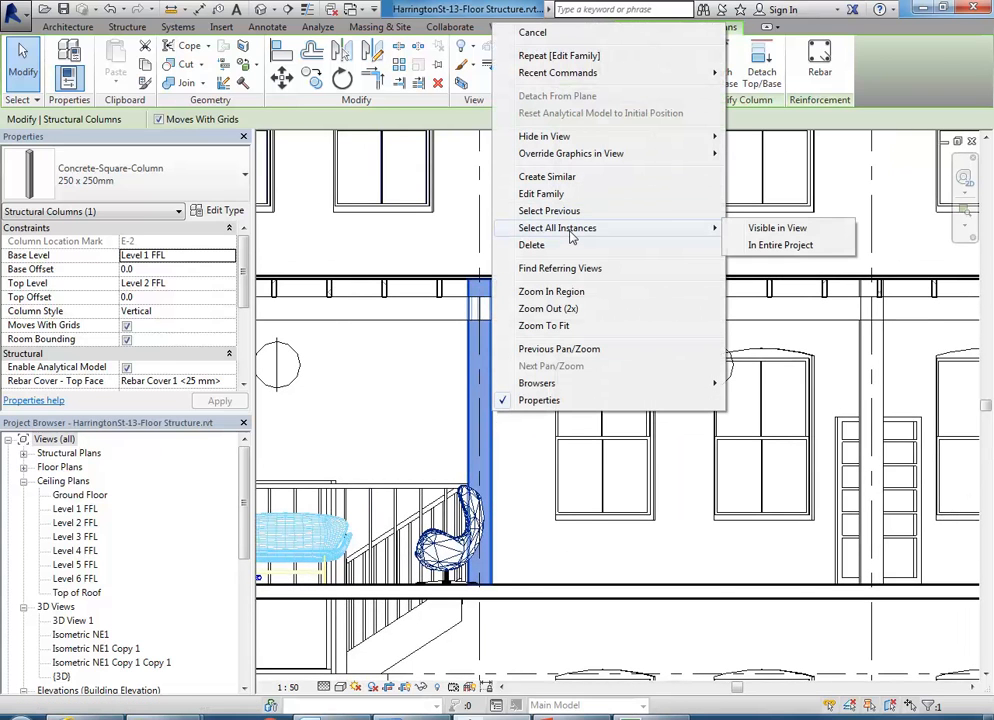
left_click(797, 247)
middle_click_drag(404, 420, 392, 437)
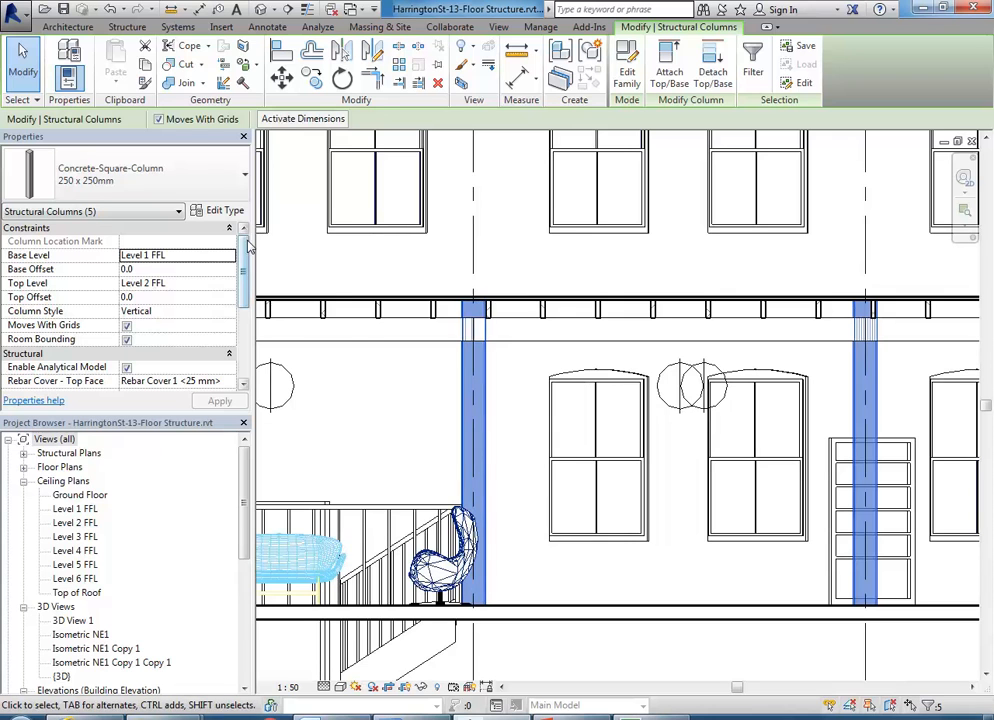
- Duplicate the selected columns' 250 x 250mm type as "250 x 250mm T" and assign it to them
left_click(219, 214)
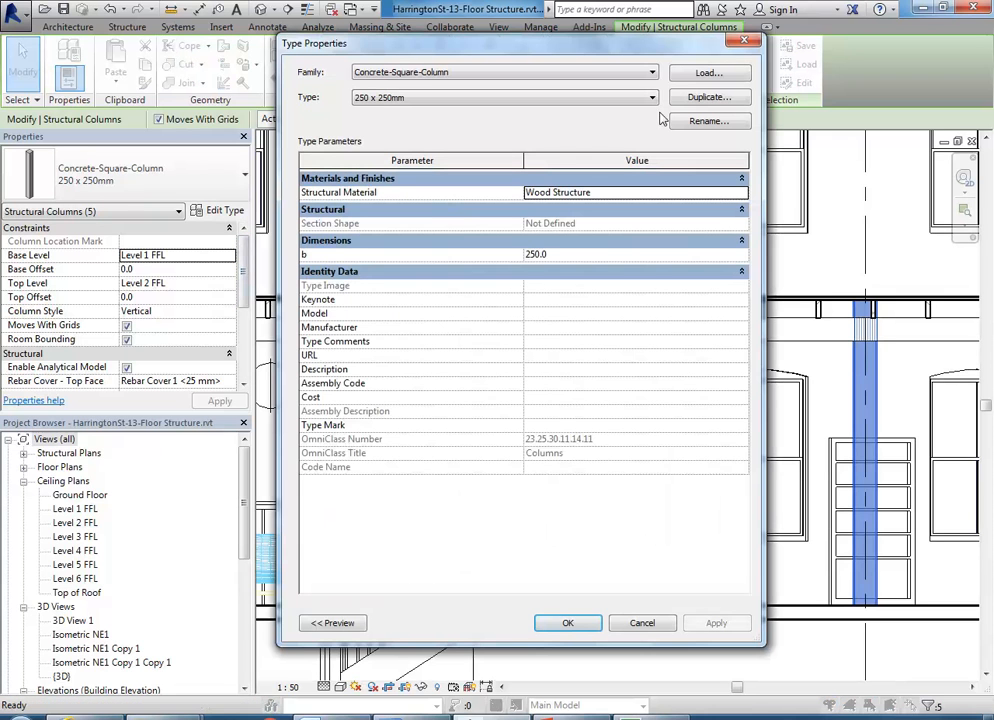
left_click(708, 97)
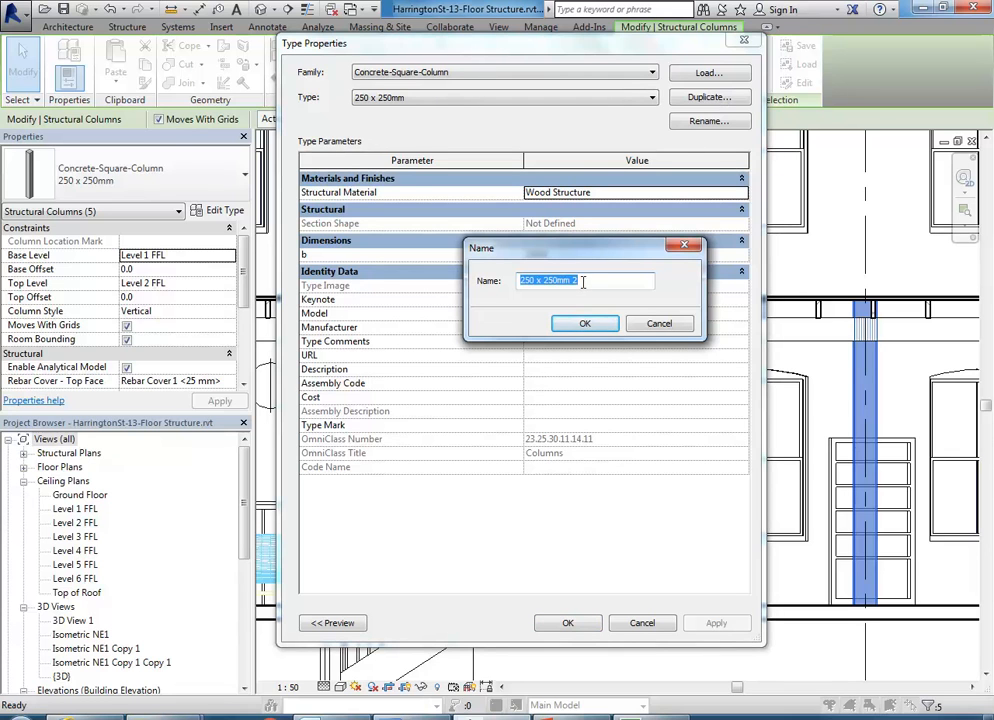
left_click_drag(572, 280, 627, 280)
key("BackSpace")
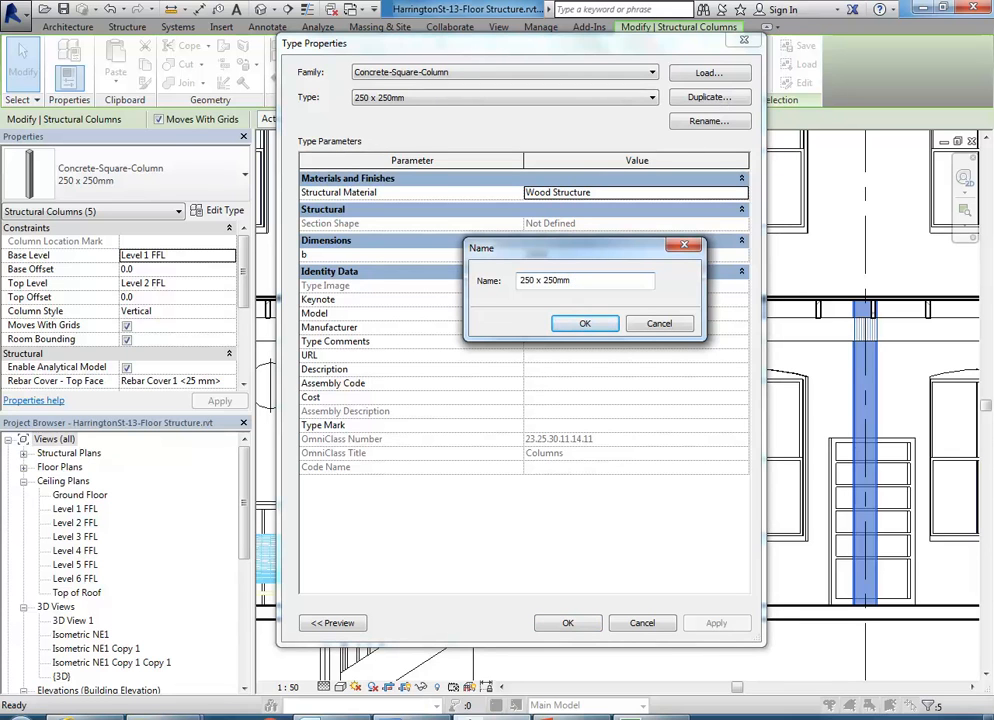
type("T")
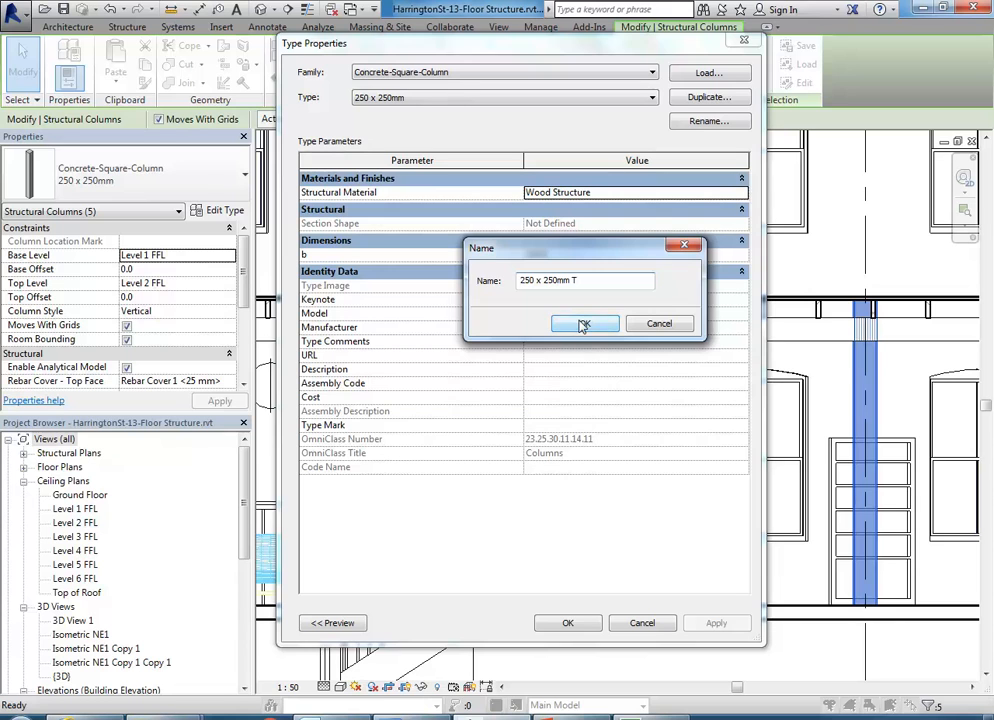
left_click(584, 325)
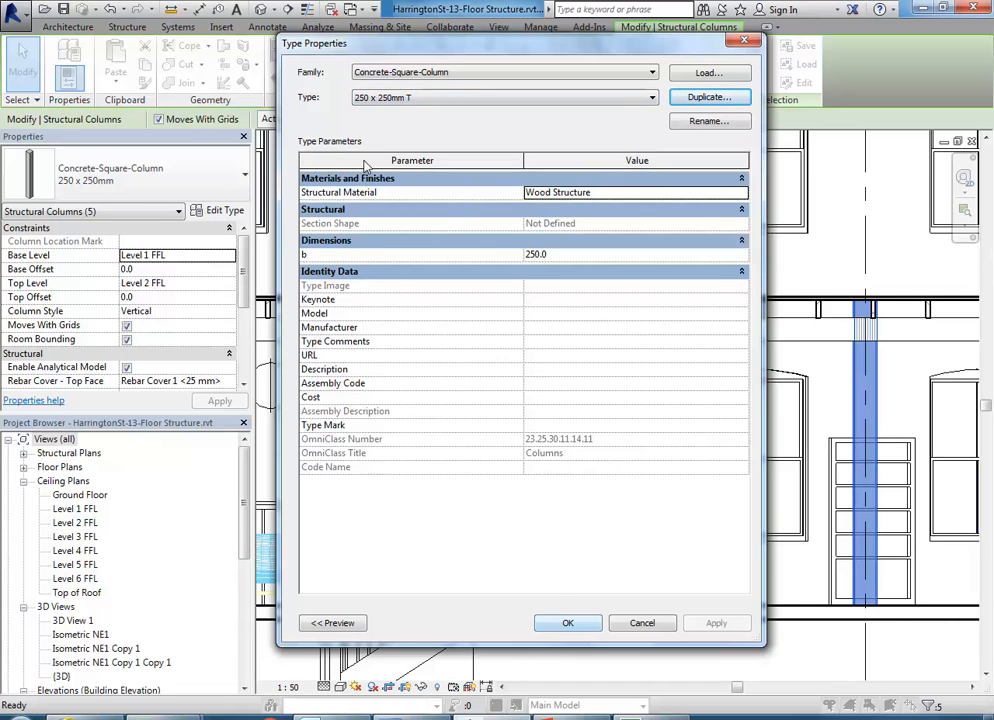
left_click(567, 622)
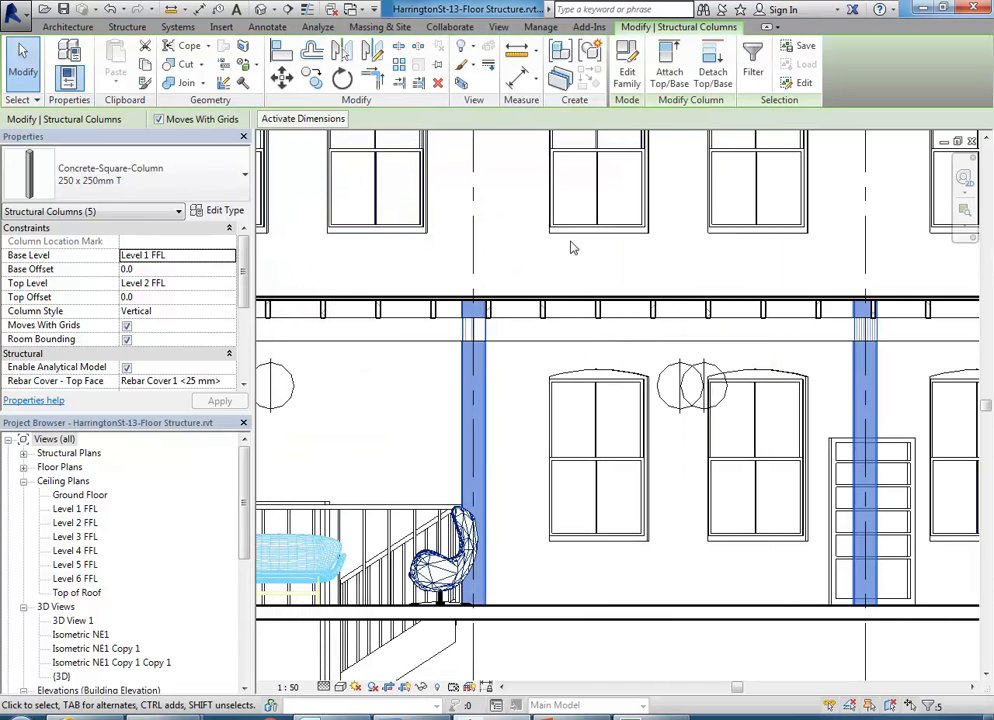
- Open the selected columns' family for editing and review the parameters of its 250 x 250mm T type
left_click(625, 66)
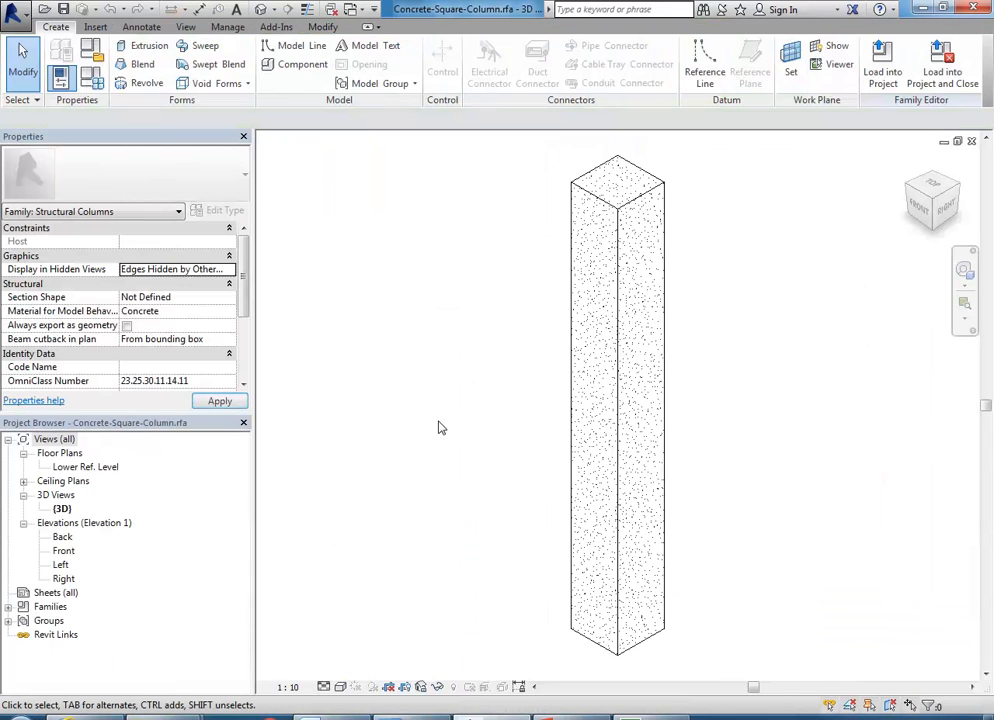
left_click(88, 72)
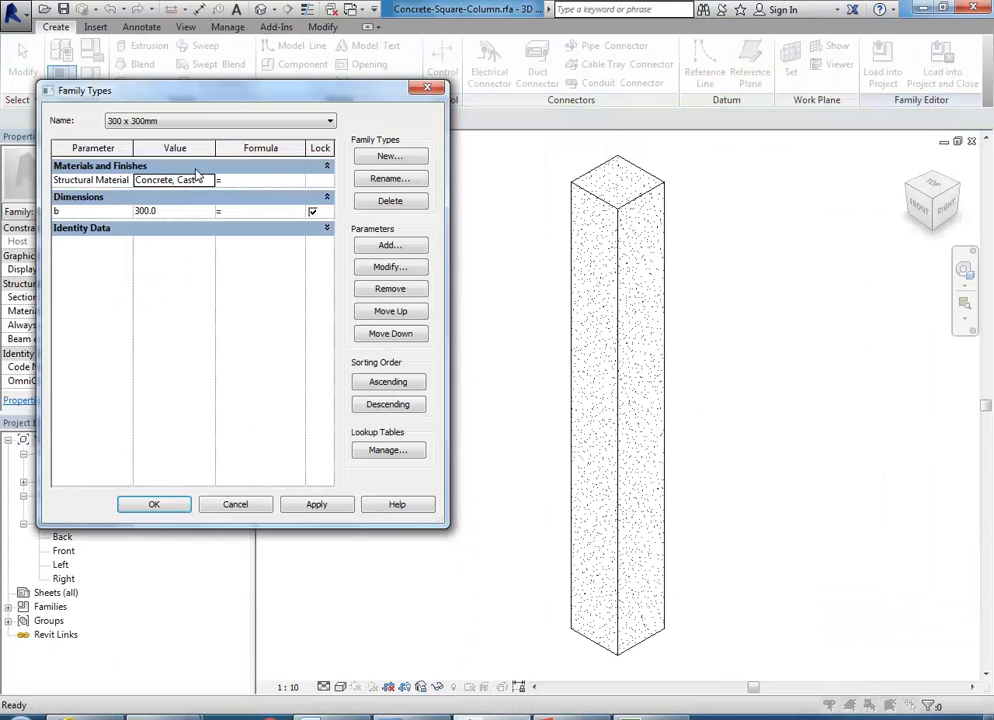
left_click(232, 122)
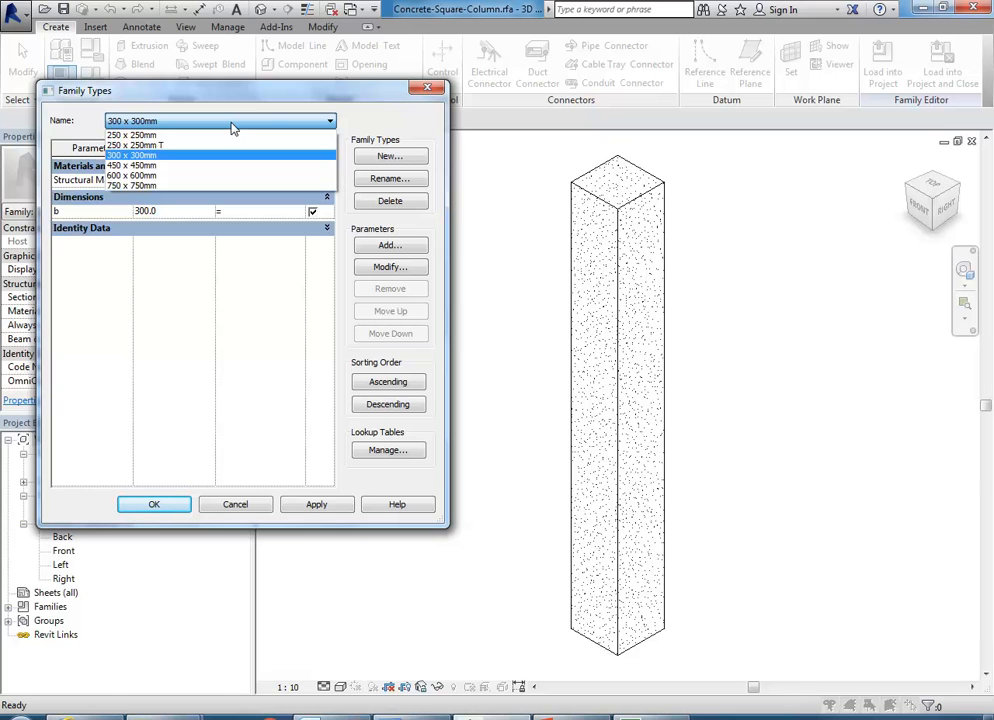
left_click(211, 146)
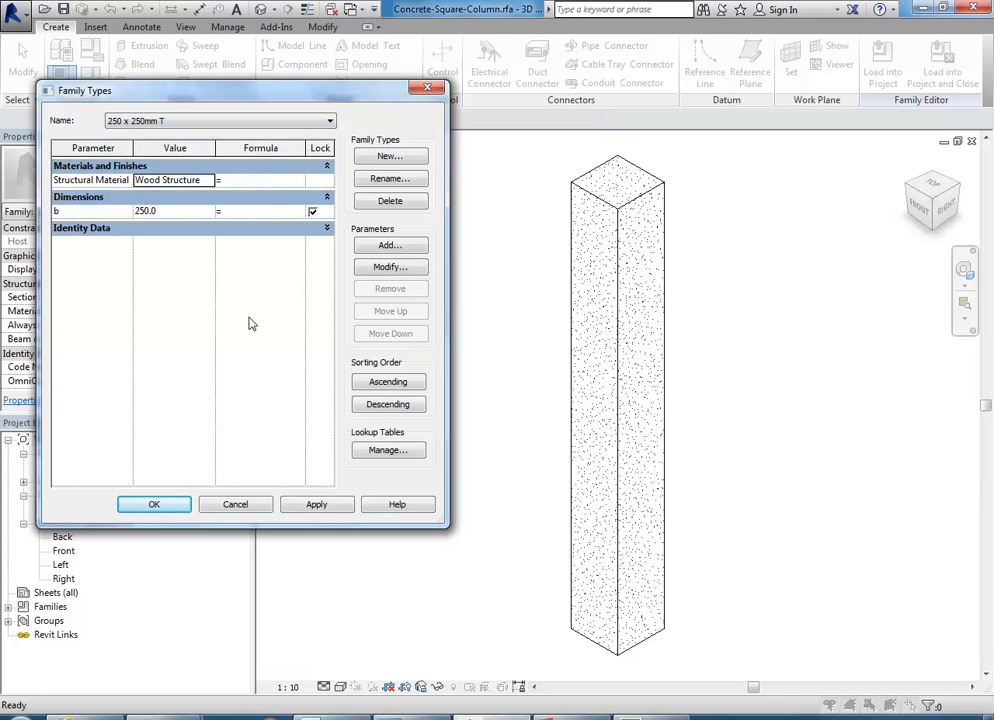
left_click(235, 505)
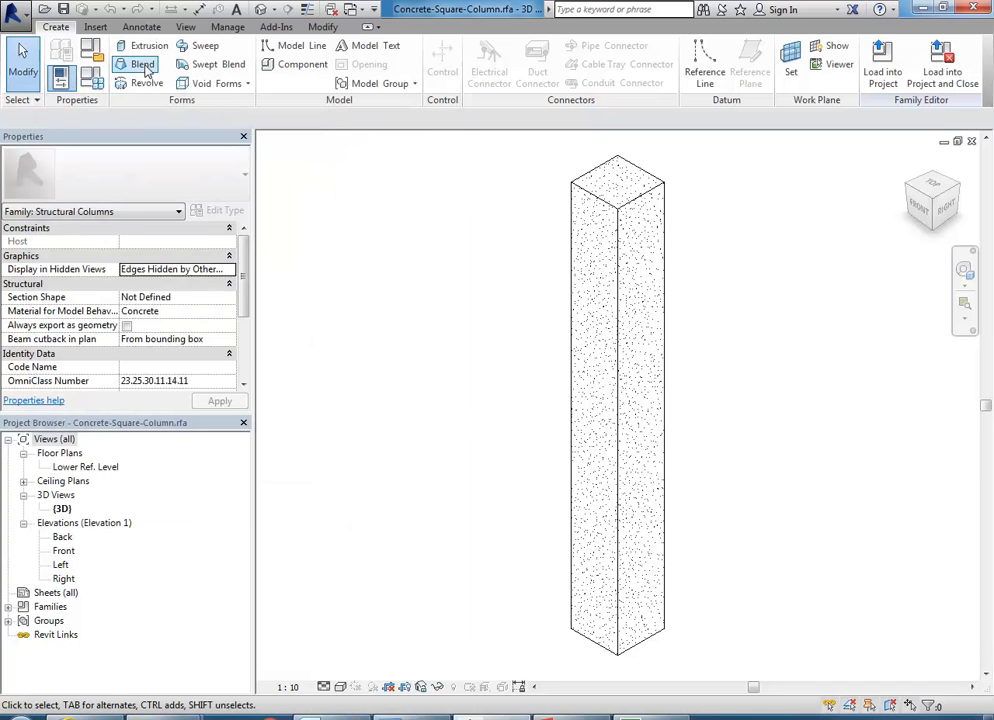
- Make 250 x 250mm T the family's current type, checking its structural material in the Material Browser without changing it
left_click(72, 65)
left_click(192, 122)
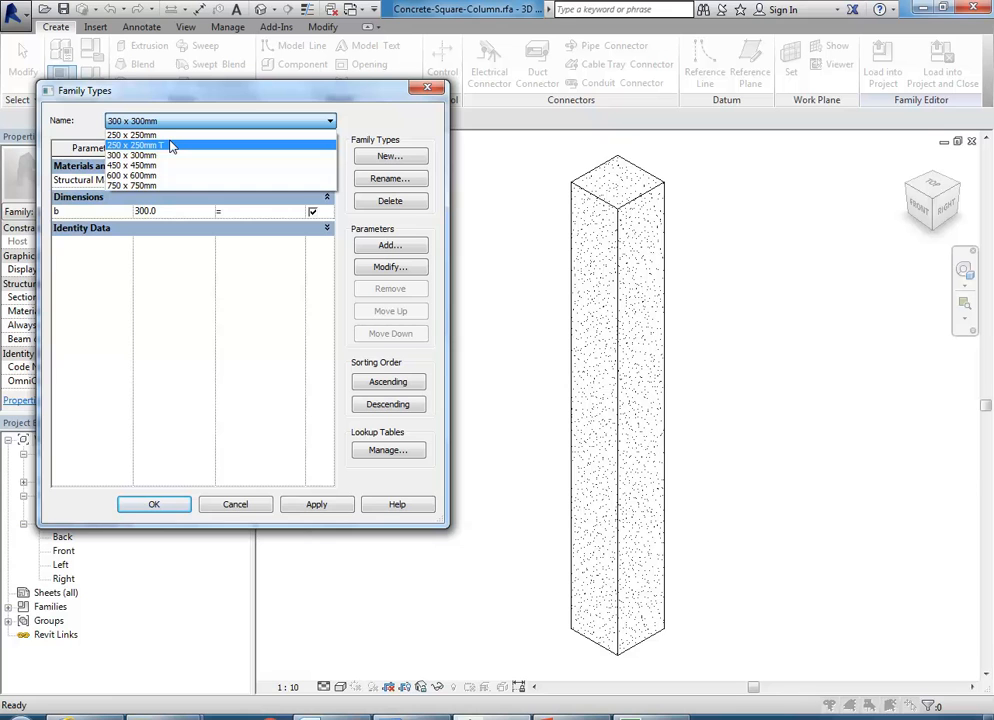
left_click(172, 146)
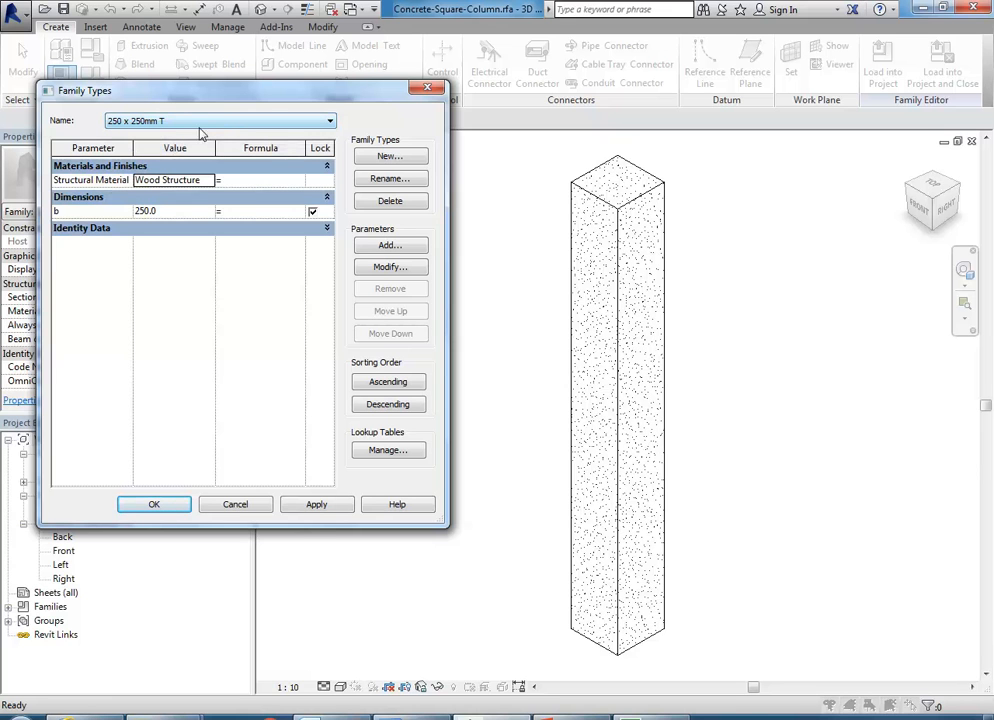
left_click_drag(211, 97, 226, 98)
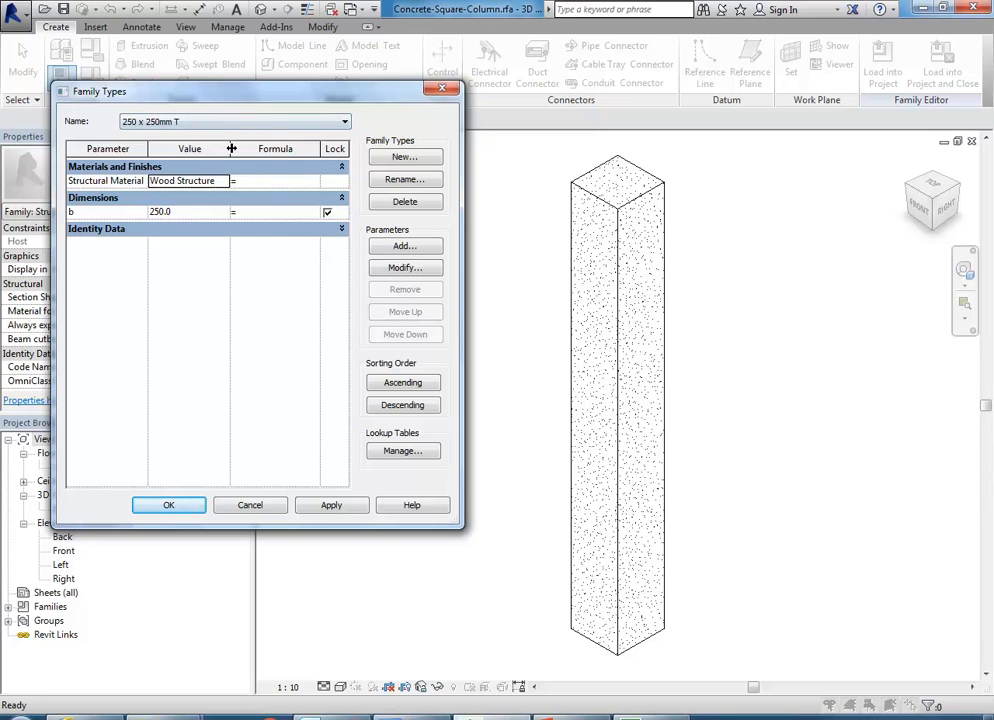
left_click_drag(231, 148, 255, 148)
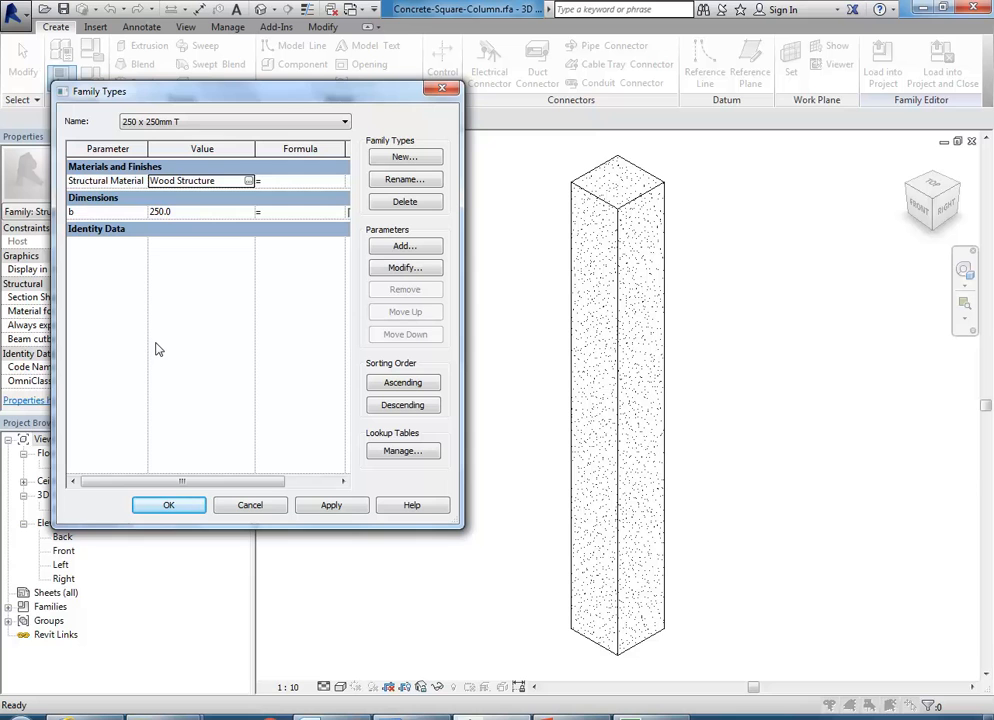
left_click(248, 183)
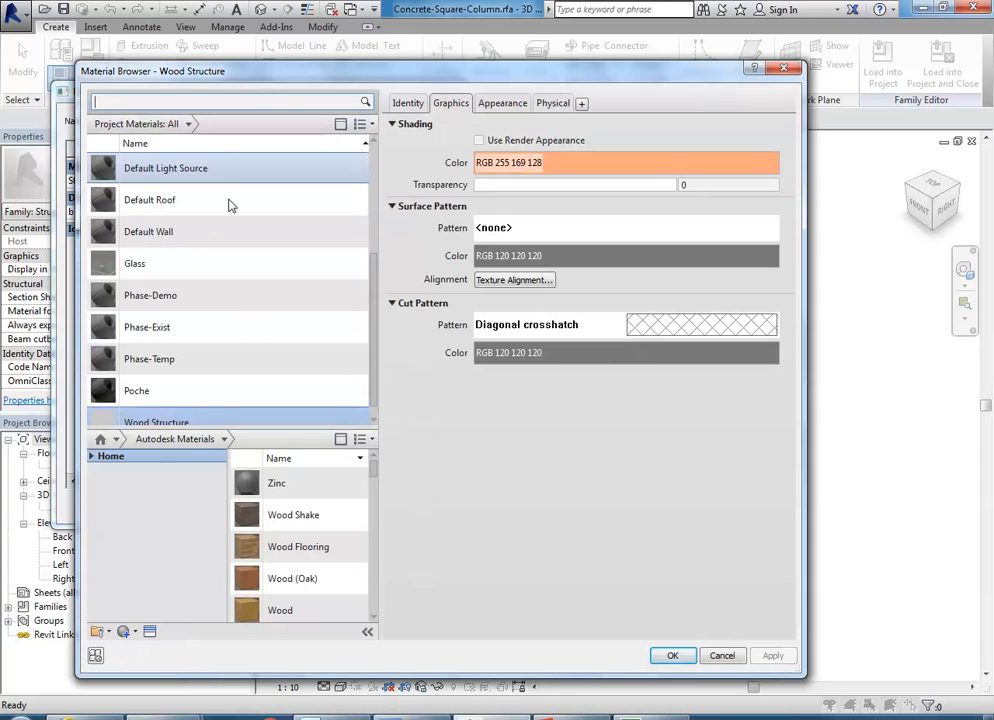
left_click_drag(377, 358, 376, 398)
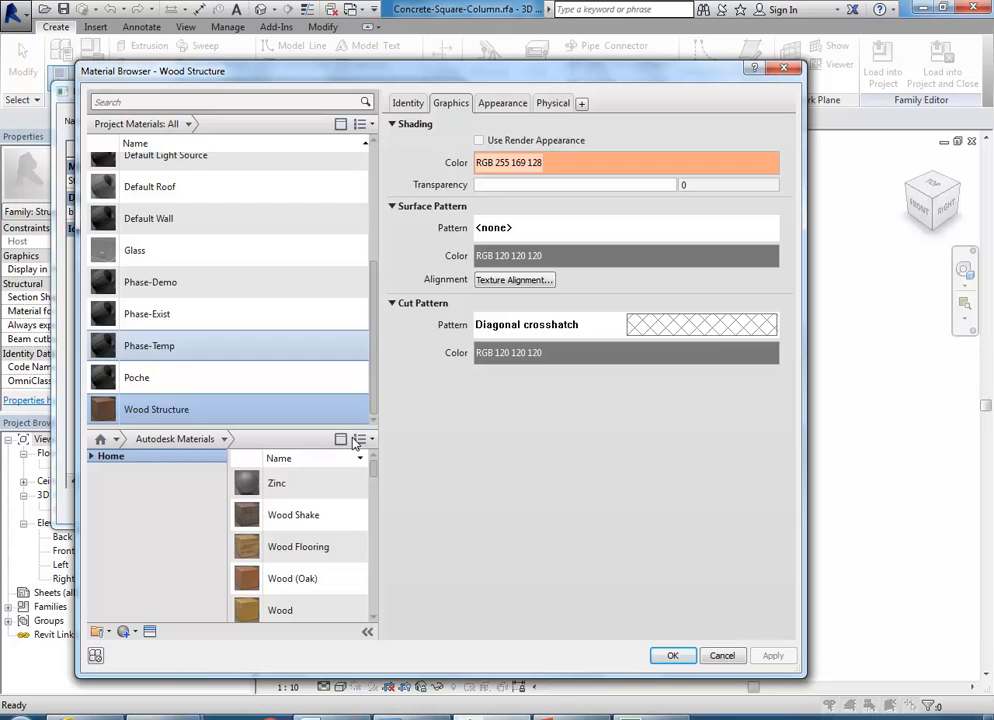
left_click_drag(376, 340, 377, 231)
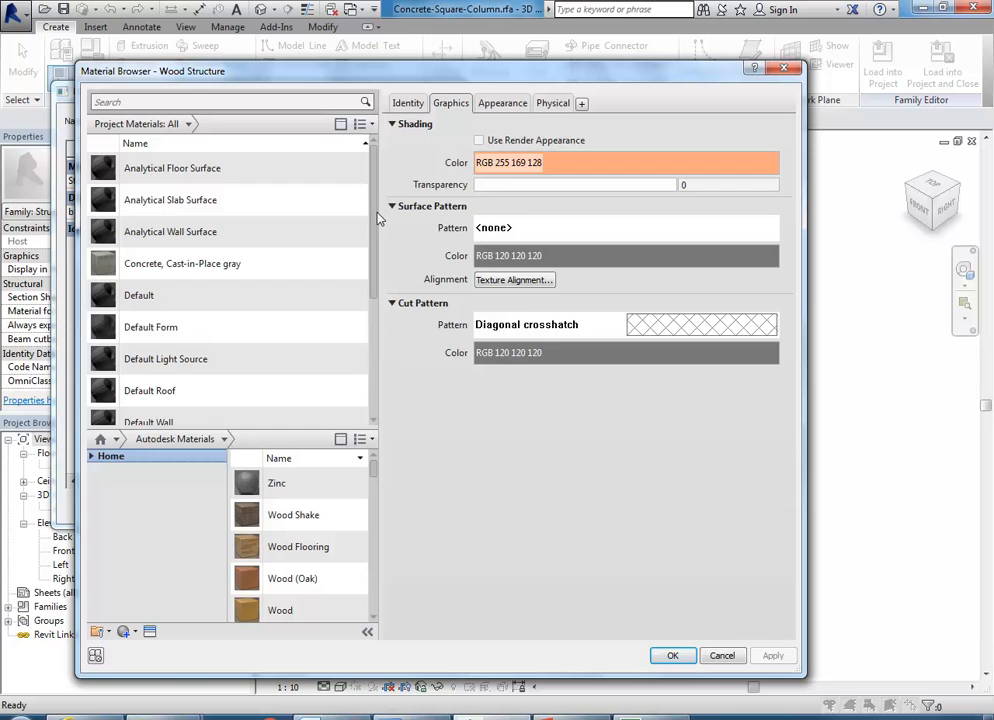
left_click(722, 655)
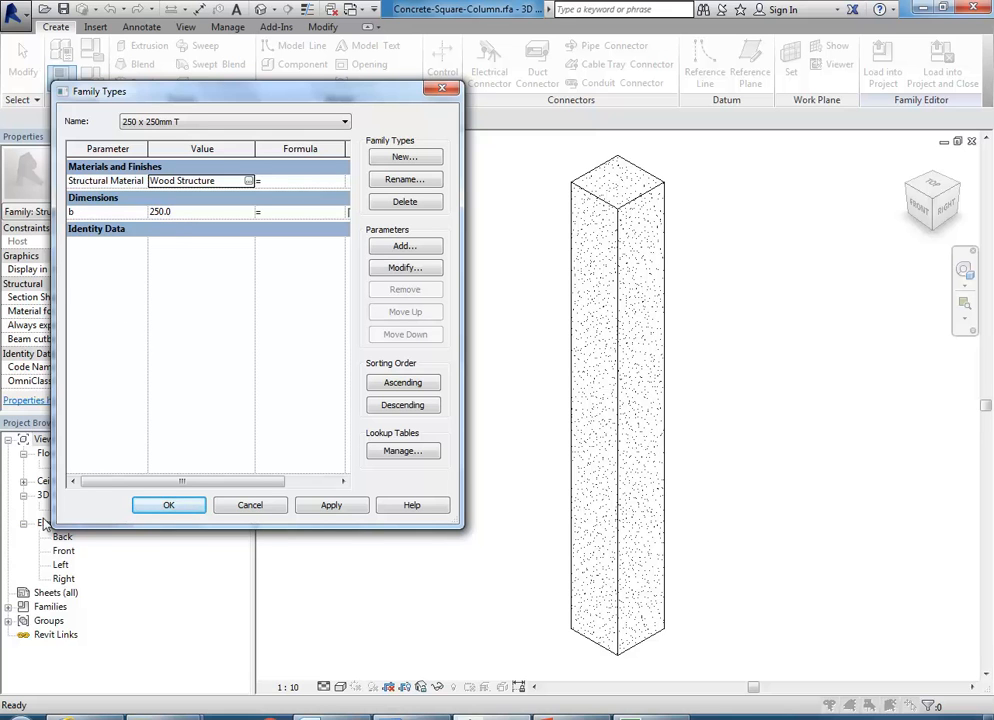
left_click(152, 511)
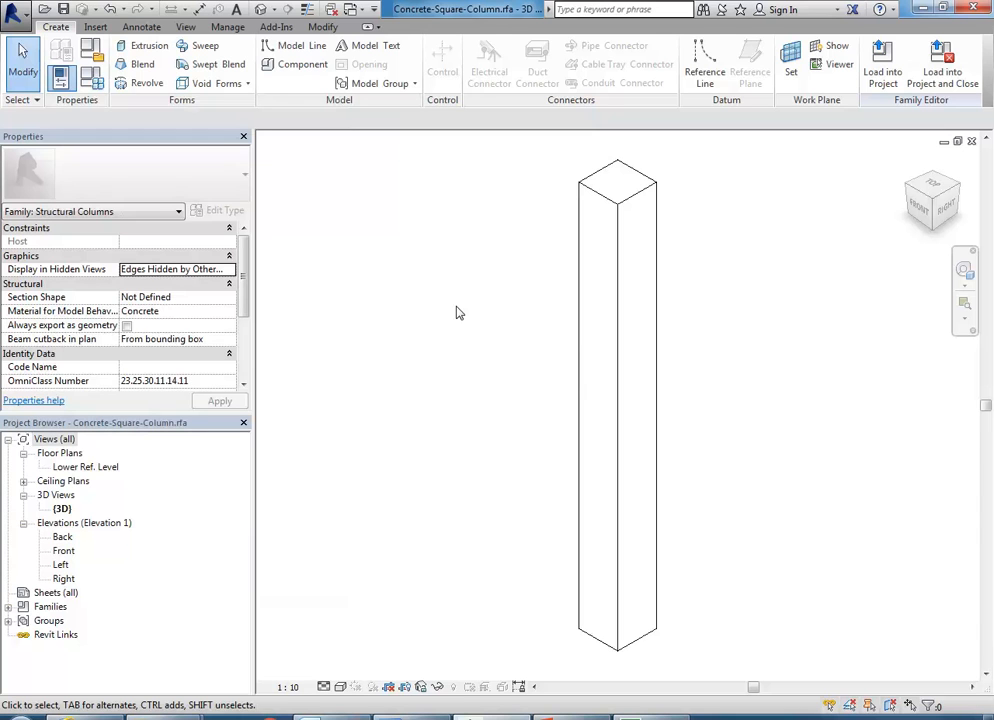
- Set the family's 3D view to the Realistic visual style and inspect the column's wood finish up close
middle_click_drag(456, 307, 446, 311)
scroll(455, 310, "down", 1)
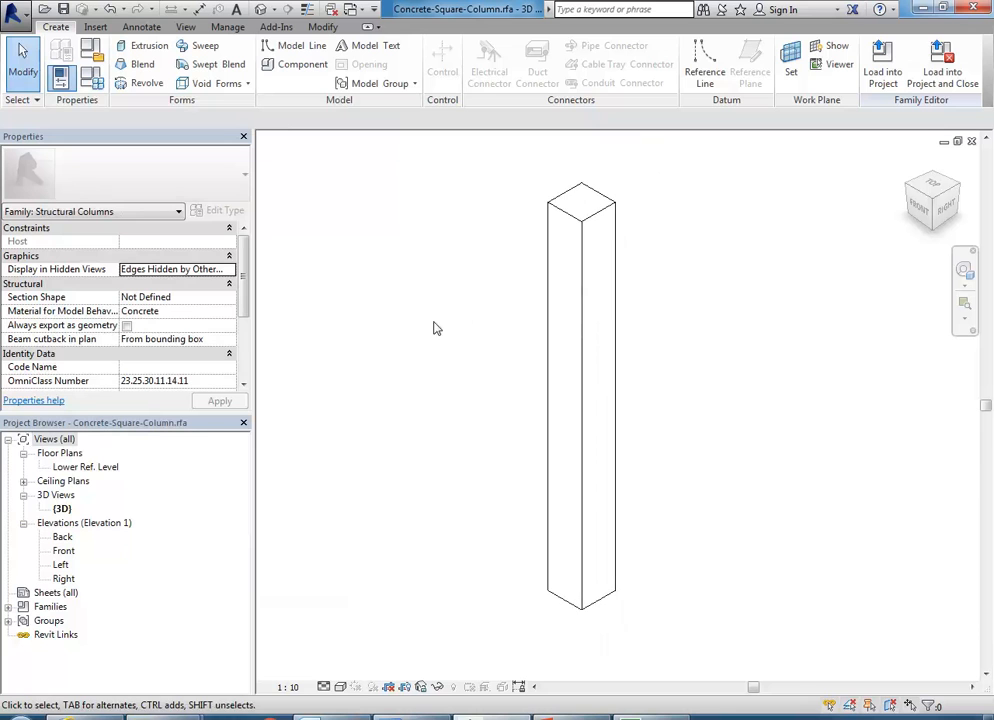
left_click(340, 687)
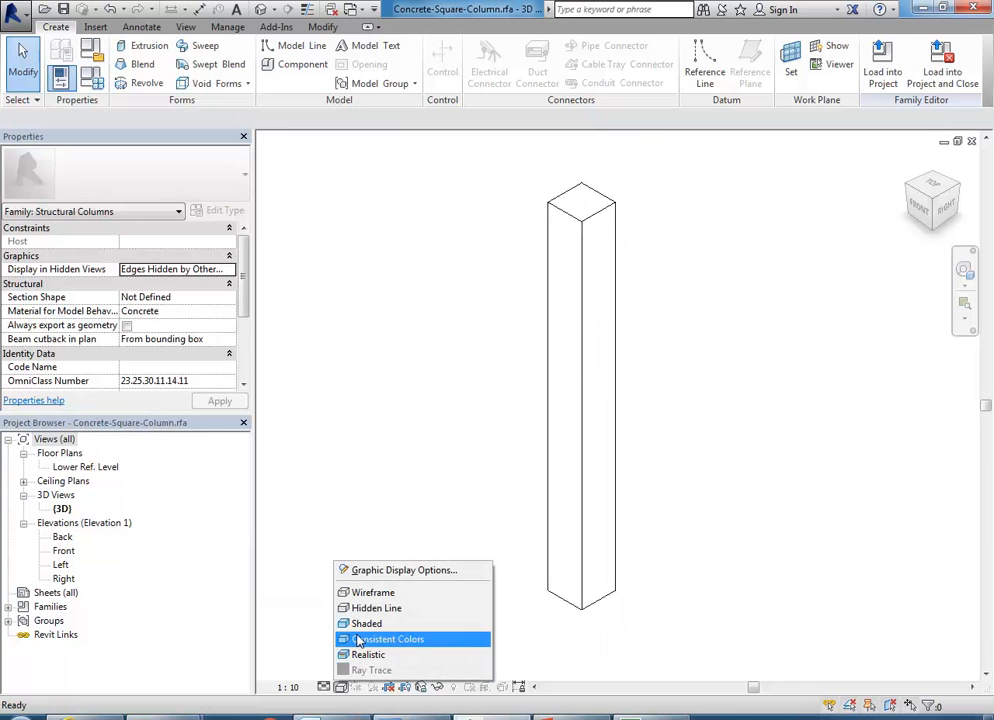
left_click(355, 655)
scroll(600, 258, "up", 2)
scroll(572, 166, "up", 2)
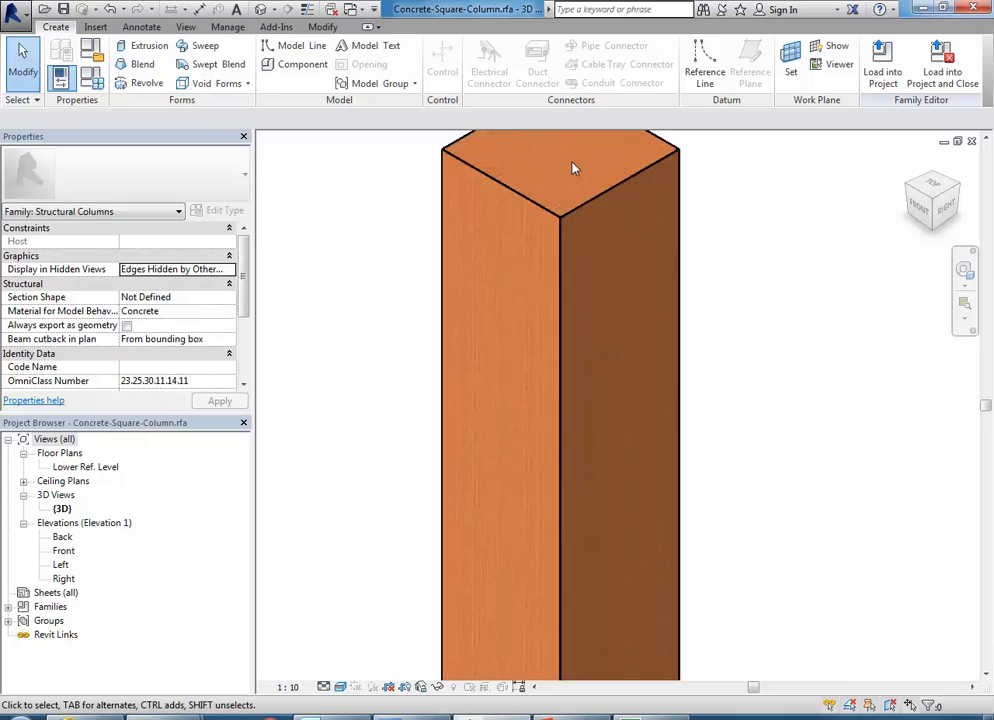
scroll(584, 335, "up", 2)
scroll(535, 288, "down", 5)
scroll(535, 288, "down", 4)
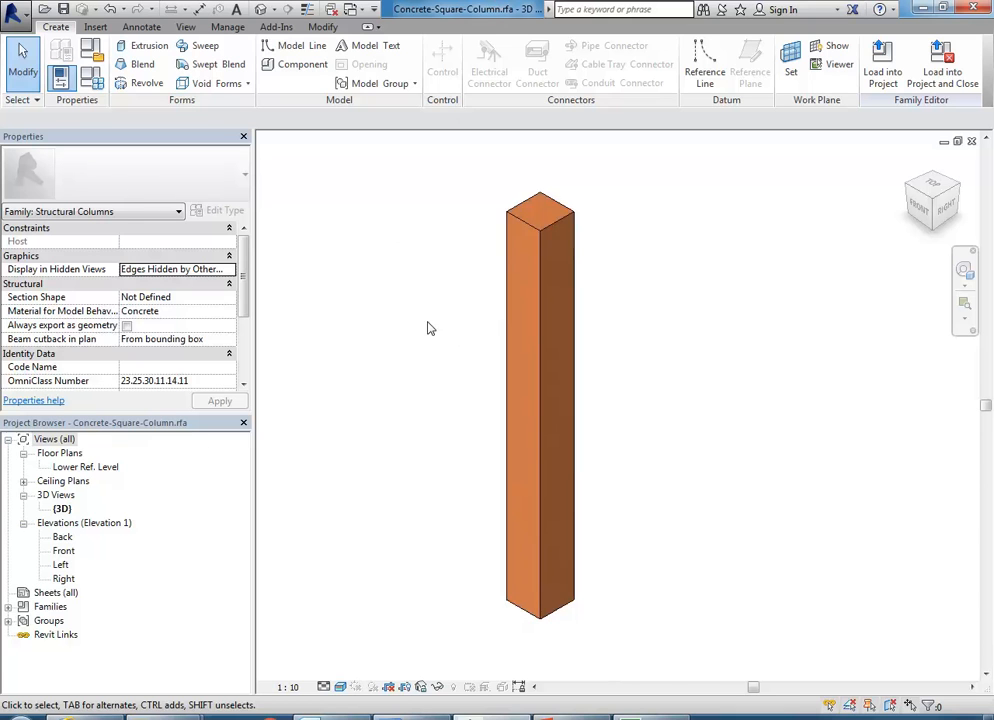
middle_click_drag(450, 334, 442, 343)
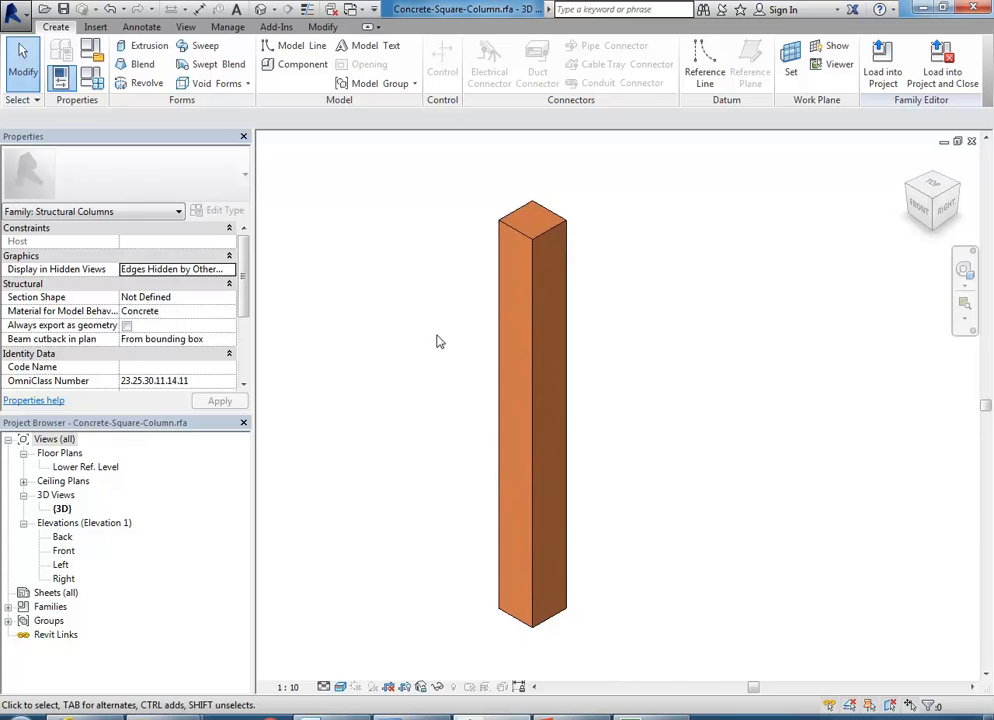
- Start saving the column family as a new family file in the Revit Library's Structural > Columns > Wood folder
left_click(12, 9)
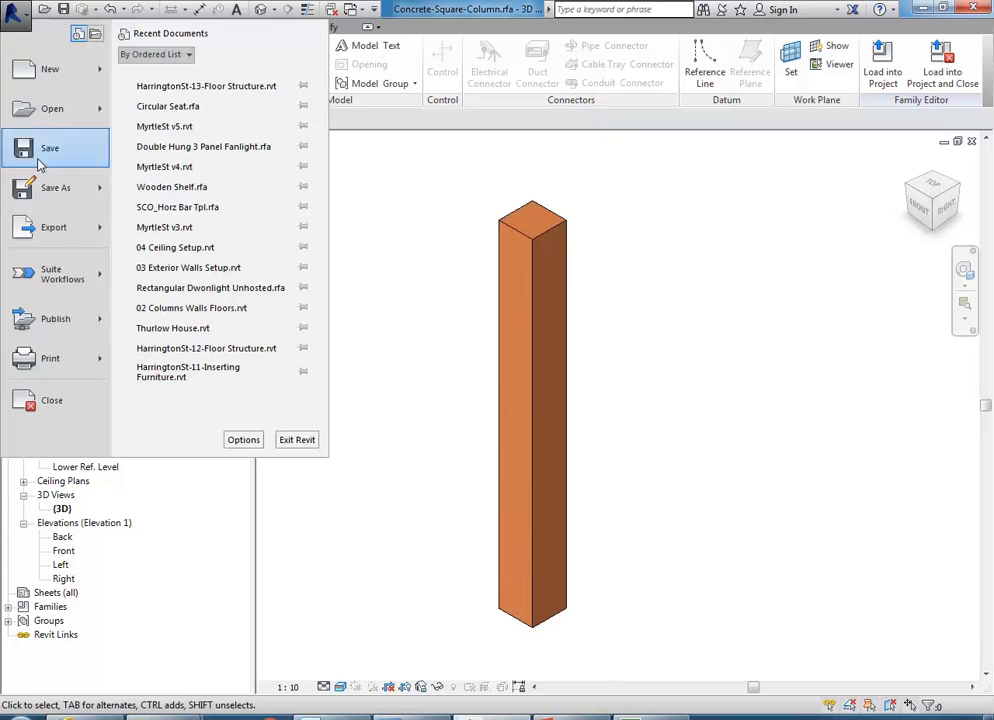
mouse_move(20, 192)
left_click(175, 136)
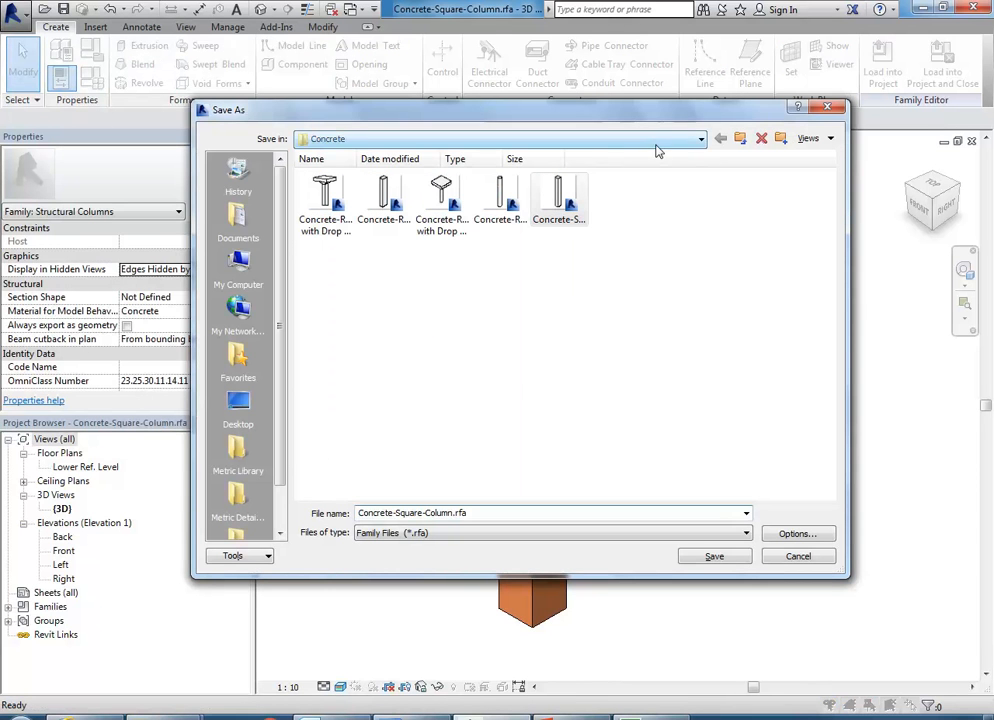
left_click(700, 139)
left_click(512, 267)
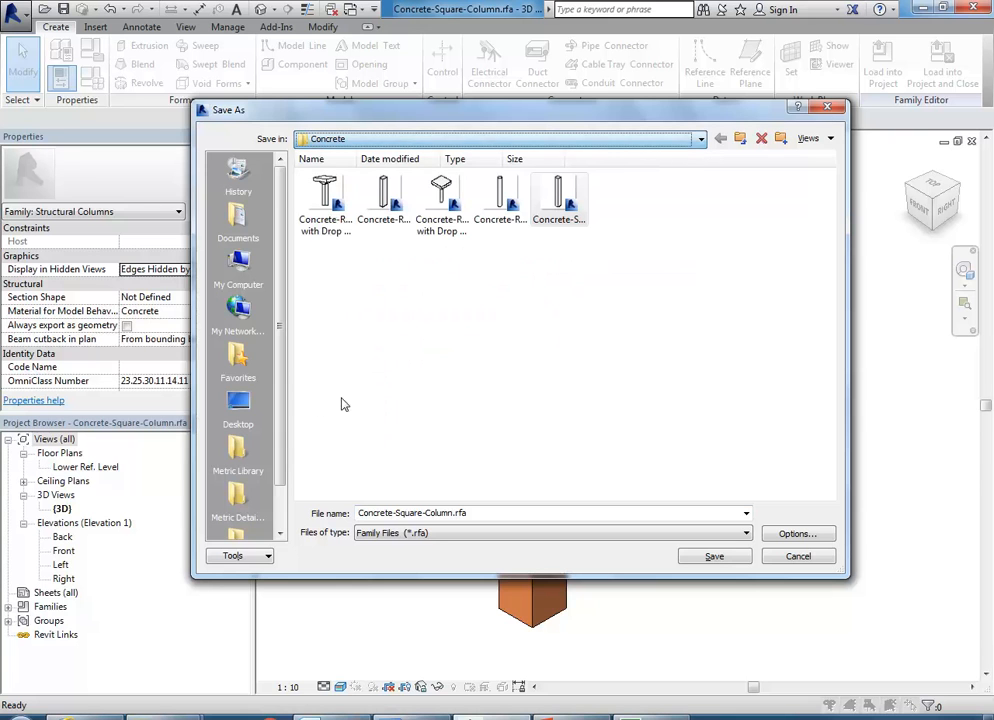
scroll(277, 455, "down", 1)
left_click(238, 500)
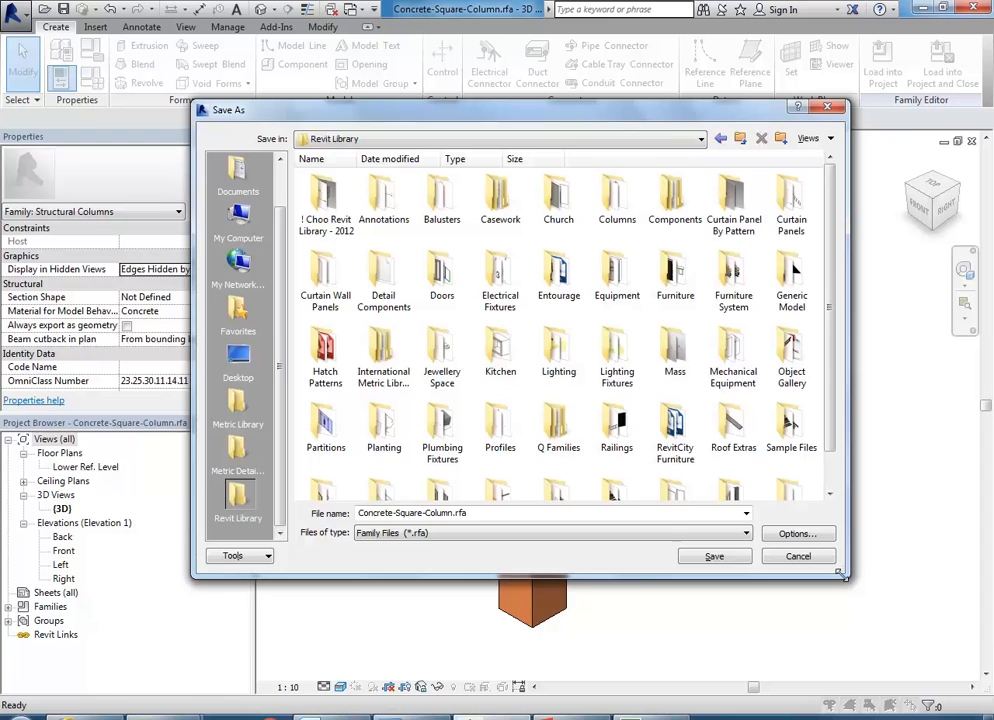
left_click_drag(840, 574, 896, 649)
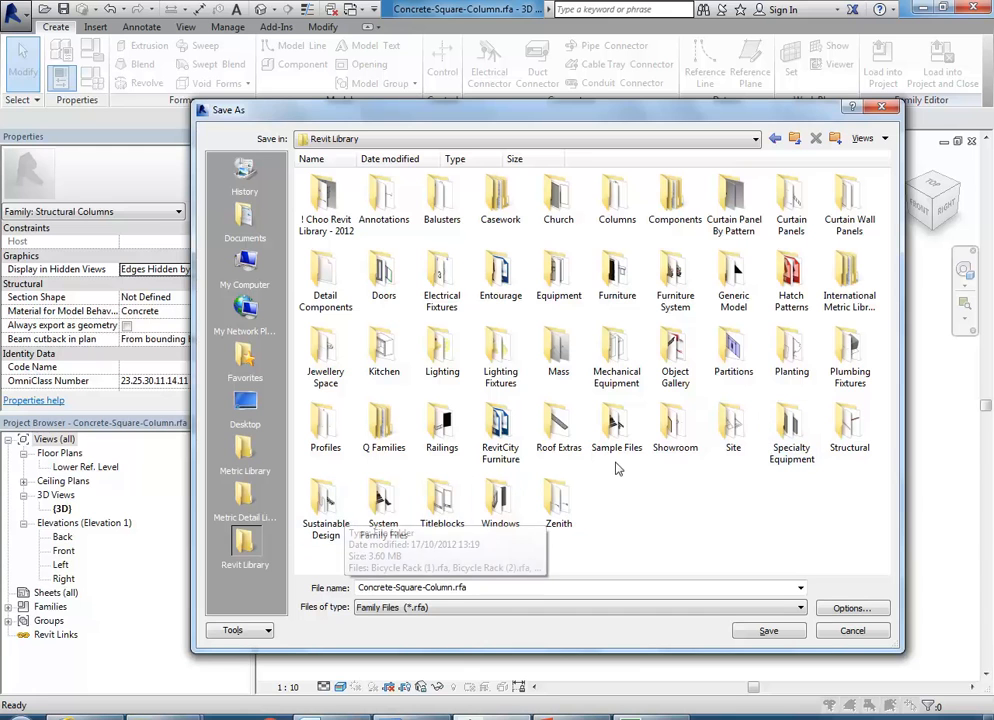
double_click(864, 443)
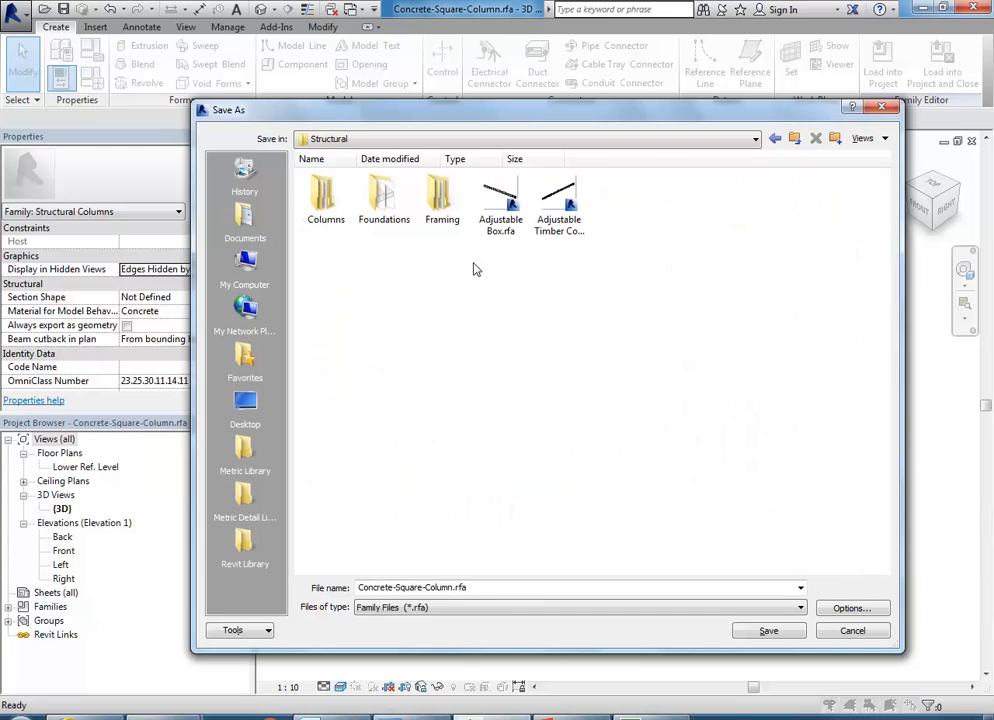
double_click(325, 200)
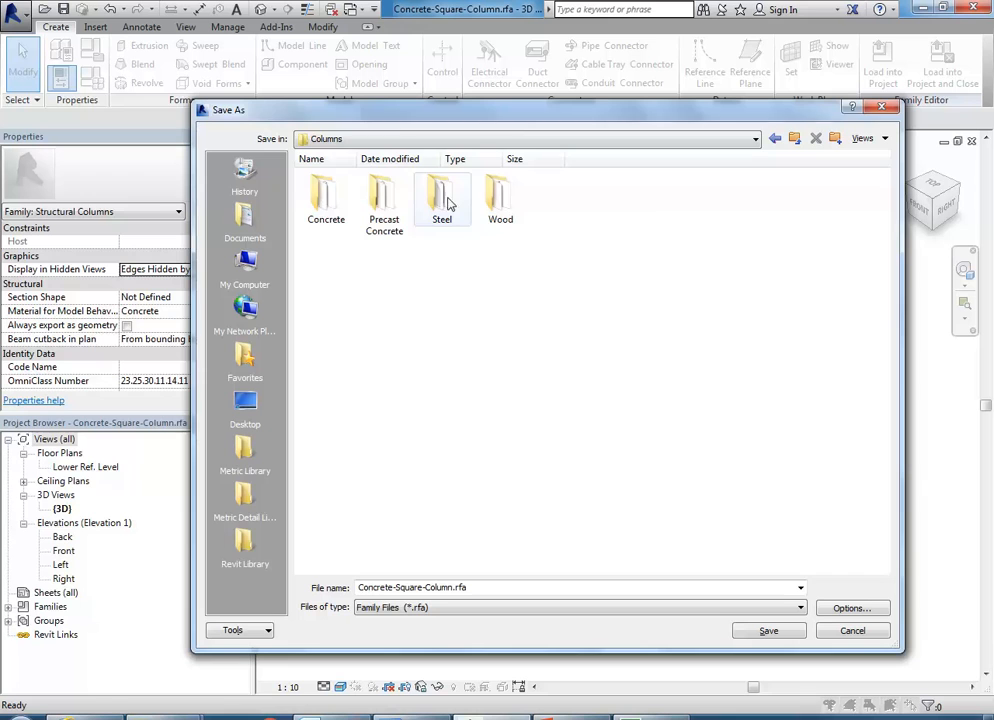
double_click(500, 198)
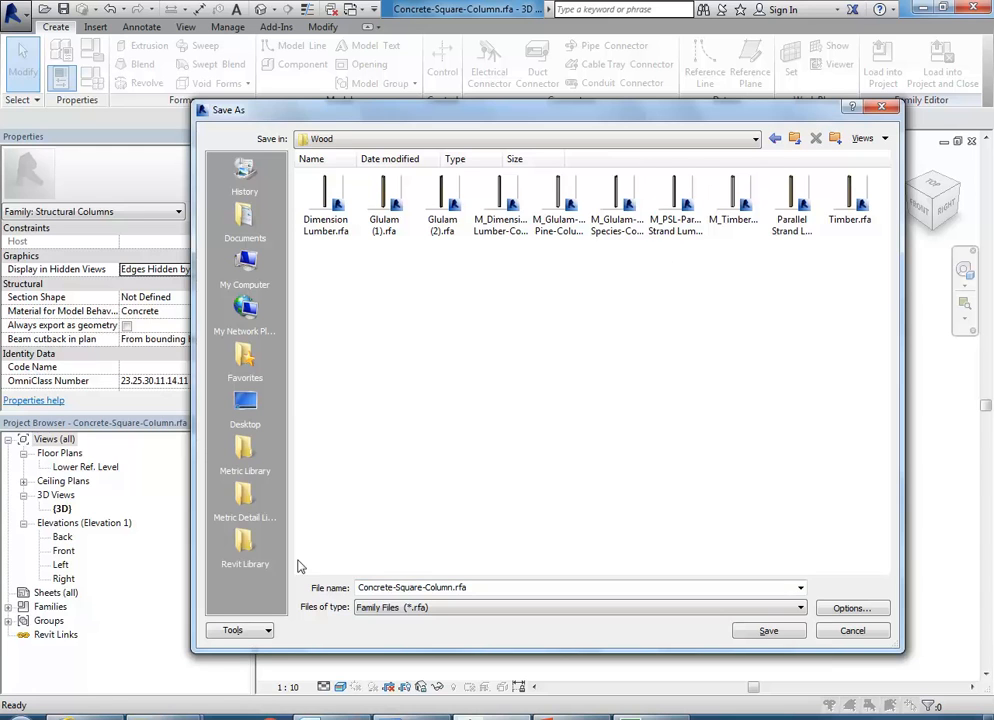
- Name the new family file Timber-Square-Column-Capital.rfa
double_click(359, 587)
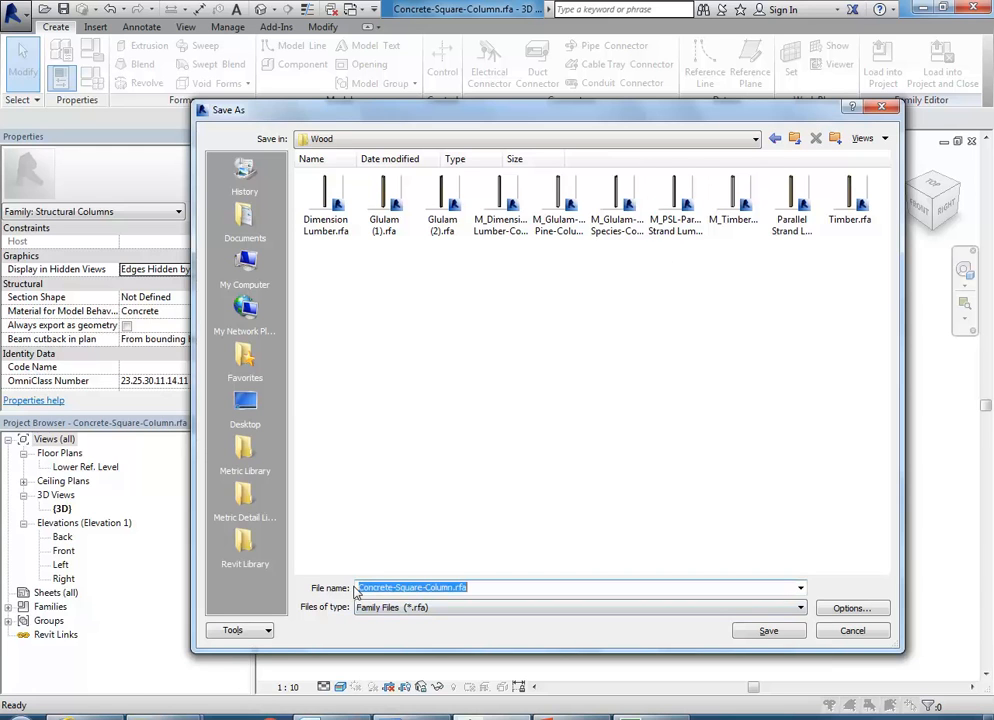
left_click_drag(390, 587, 337, 577)
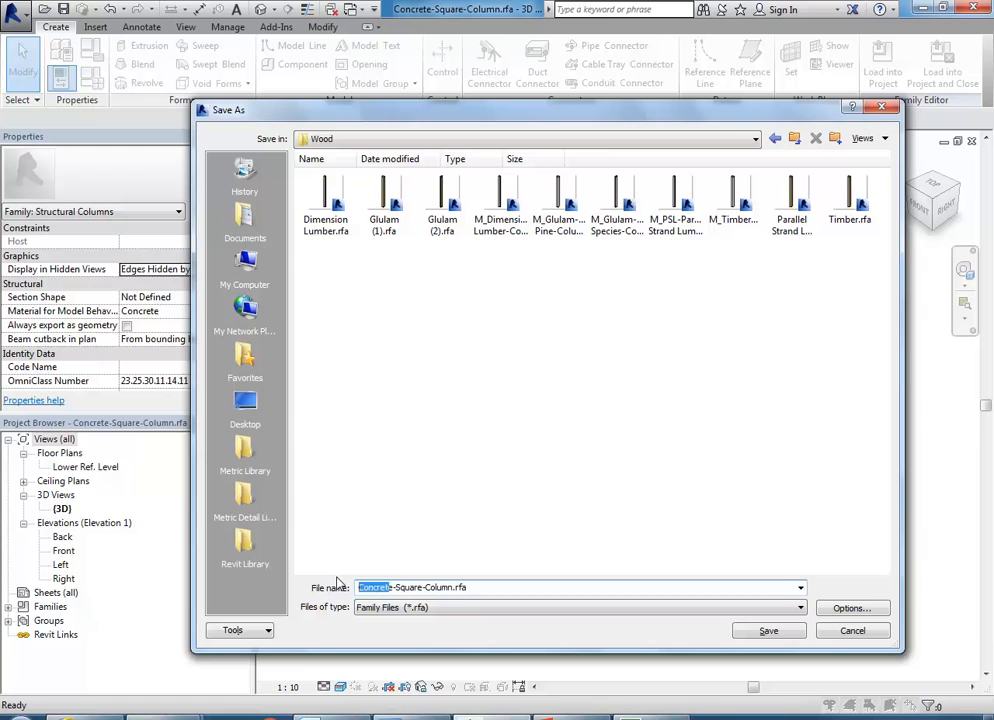
key("BackSpace")
type("Timbe")
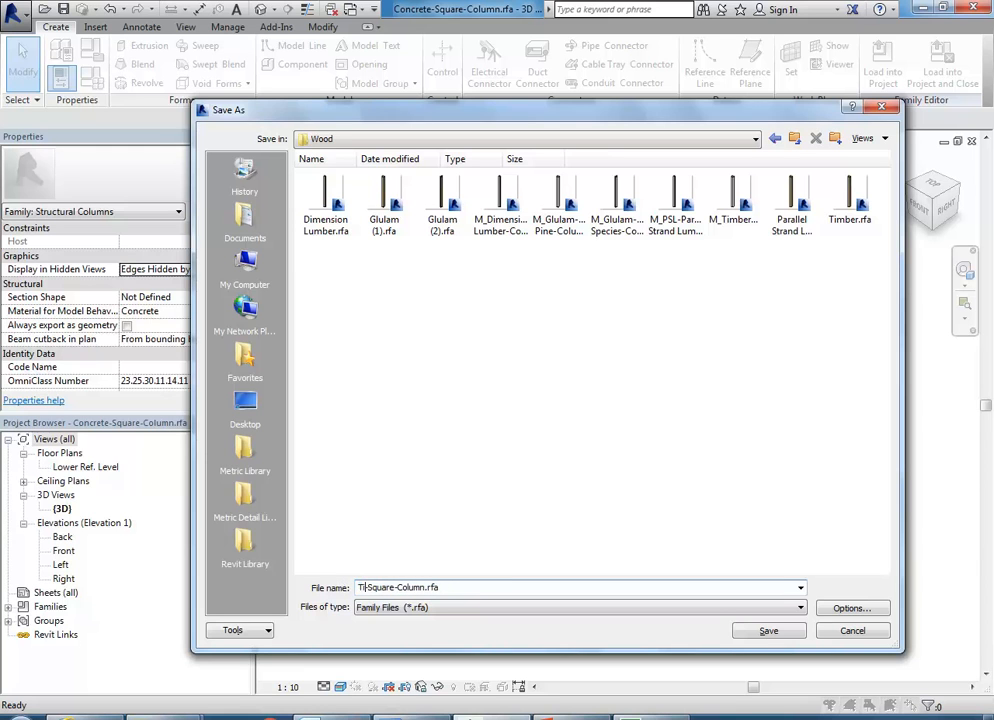
type("r-")
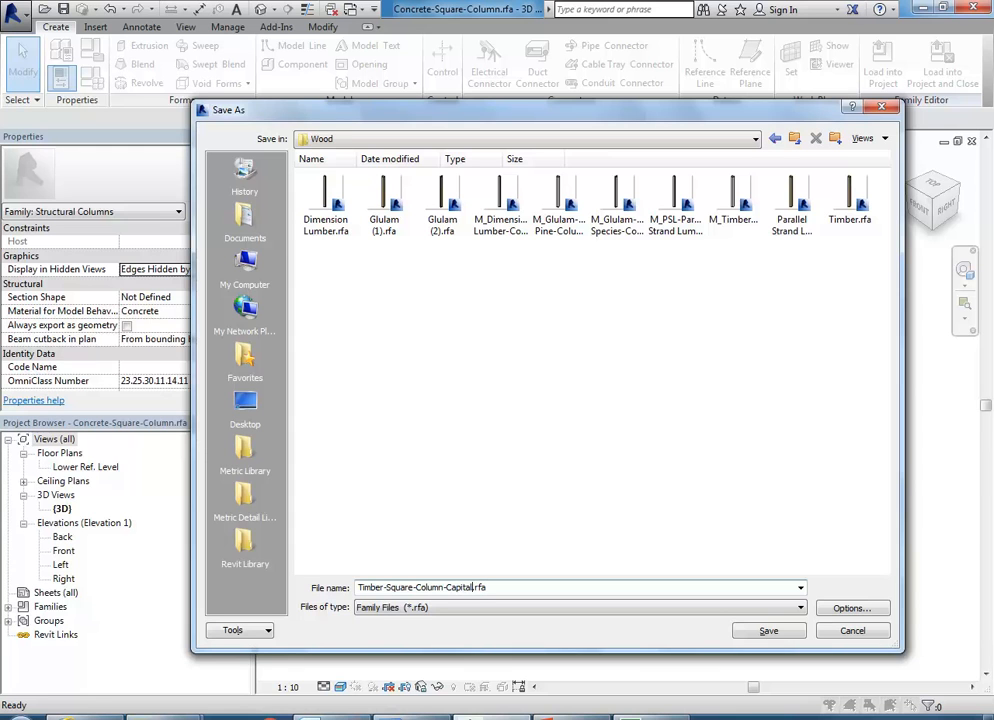
- Save the family in the Wood folder as Timber-Square-Column-w-Capital.rfa
type("w=-")
key("BackSpace")
key("BackSpace")
type("-")
left_click(769, 632)
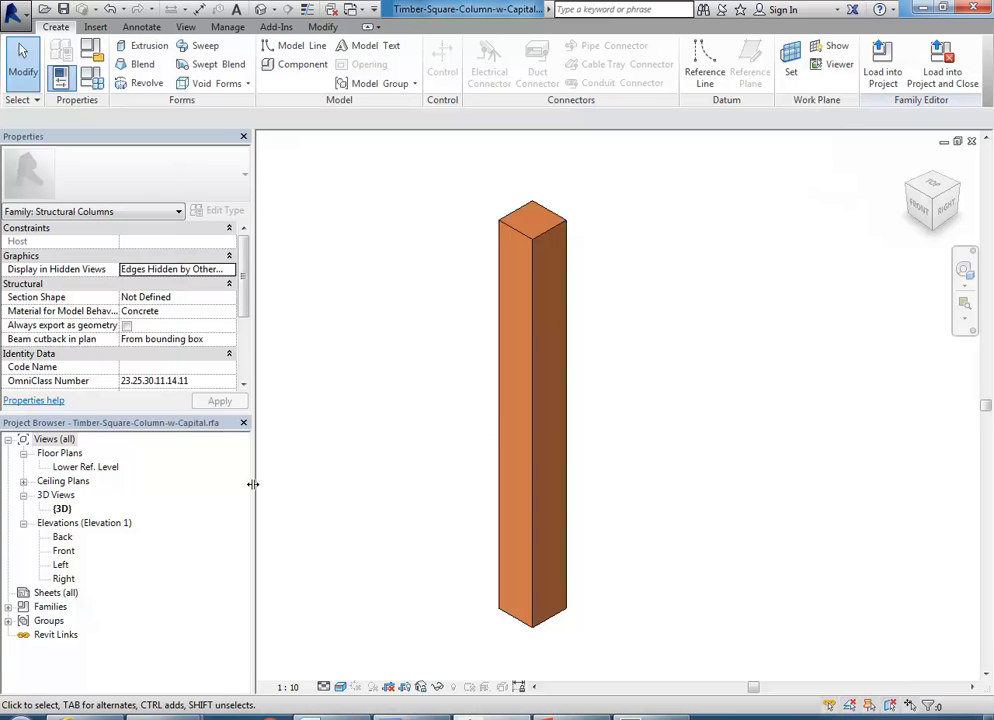
- Open the Front elevation view and examine the top of the column
double_click(64, 550)
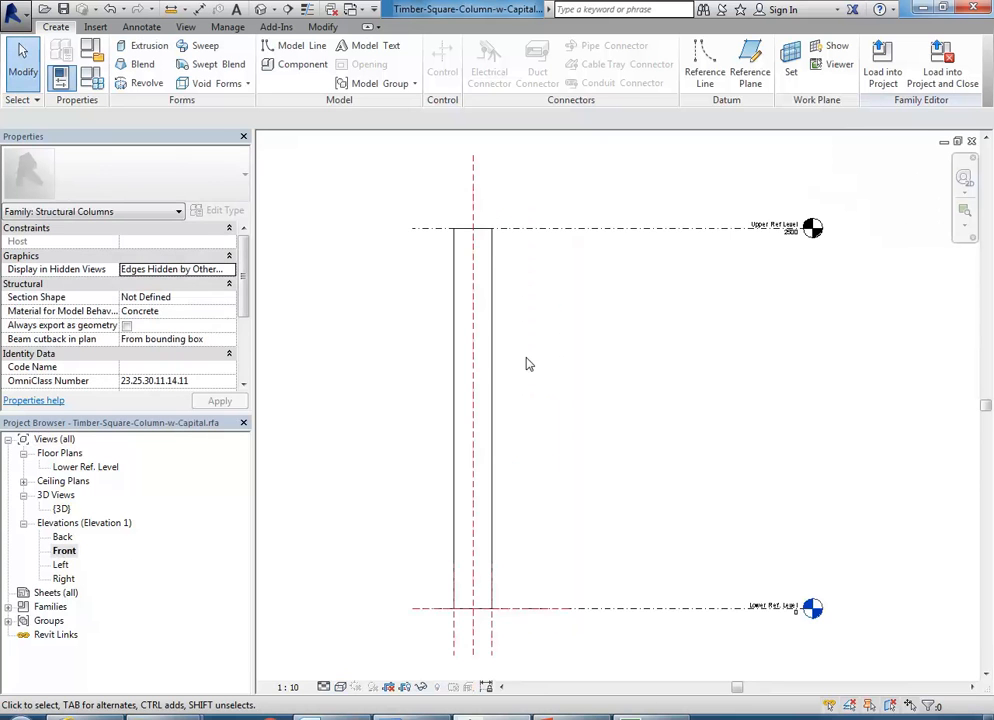
middle_click_drag(609, 370, 626, 397)
scroll(466, 255, "up", 5)
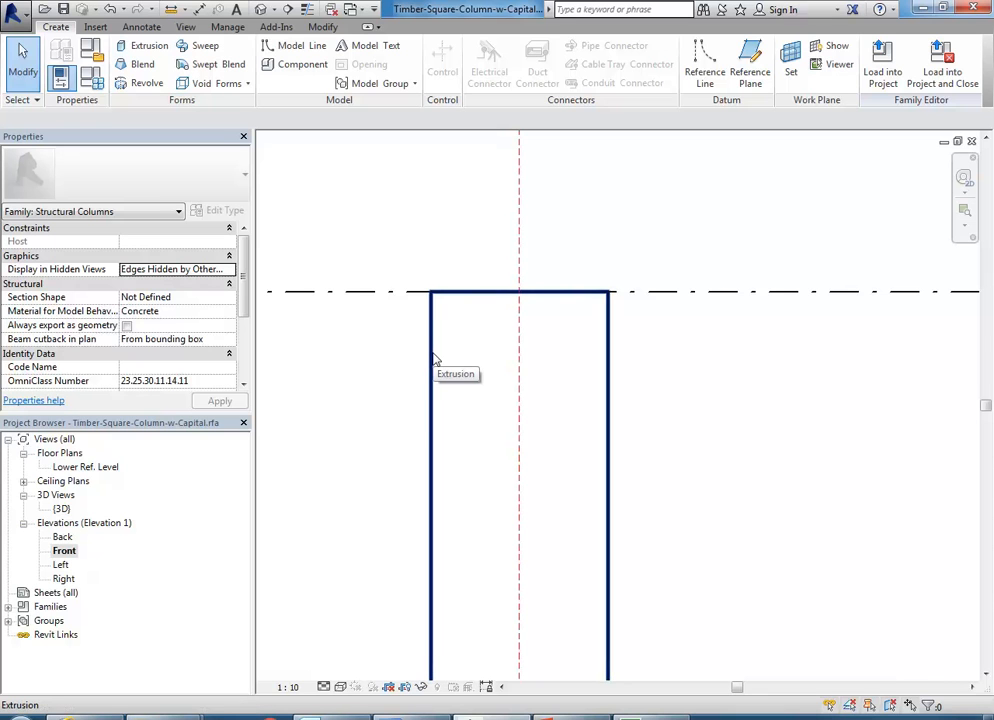
scroll(434, 360, "down", 5)
middle_click_drag(505, 375, 565, 375)
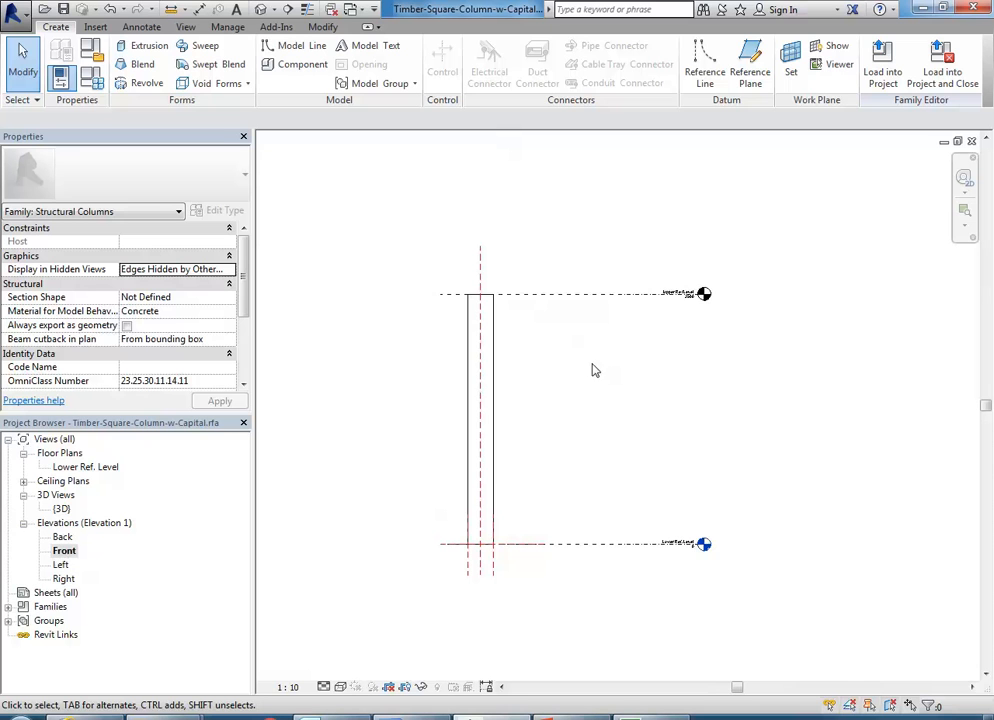
scroll(477, 270, "up", 5)
middle_click_drag(441, 312, 440, 312)
middle_click(432, 354)
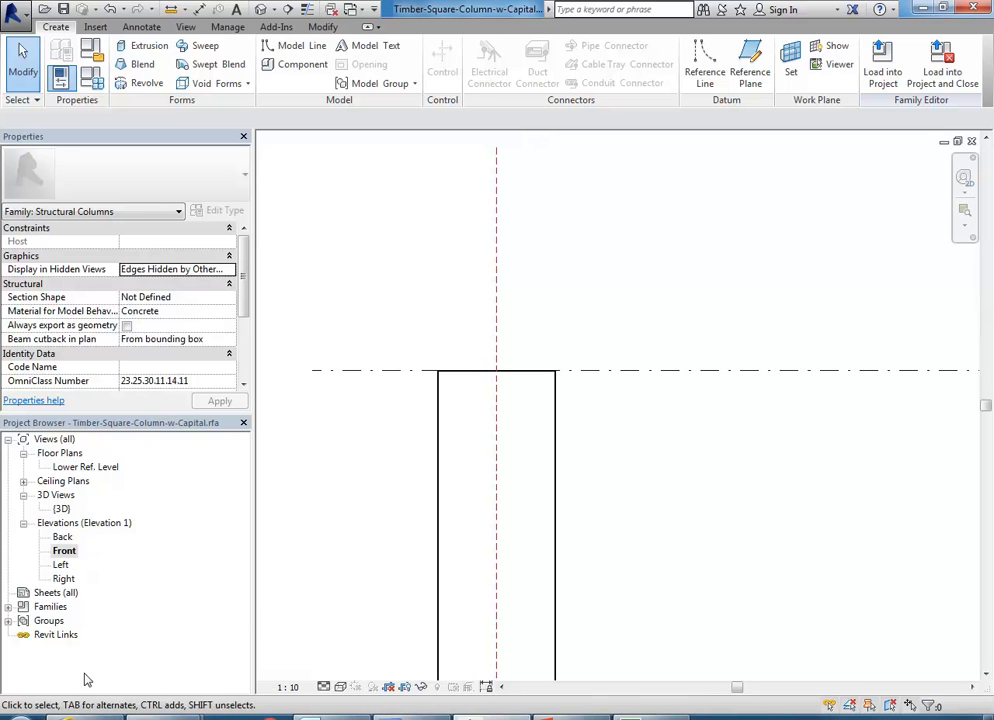
- Switch to PowerPoint to examine the timber capital photo on slide 6, and return to Revit
left_click(545, 716)
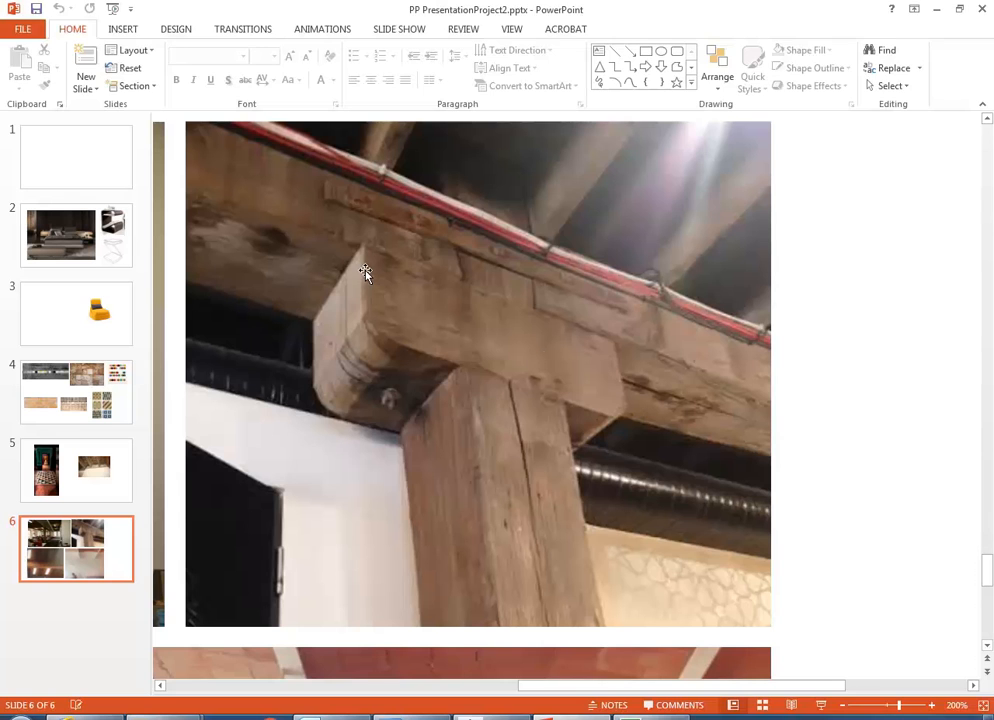
left_click(936, 9)
middle_click_drag(384, 315, 390, 303)
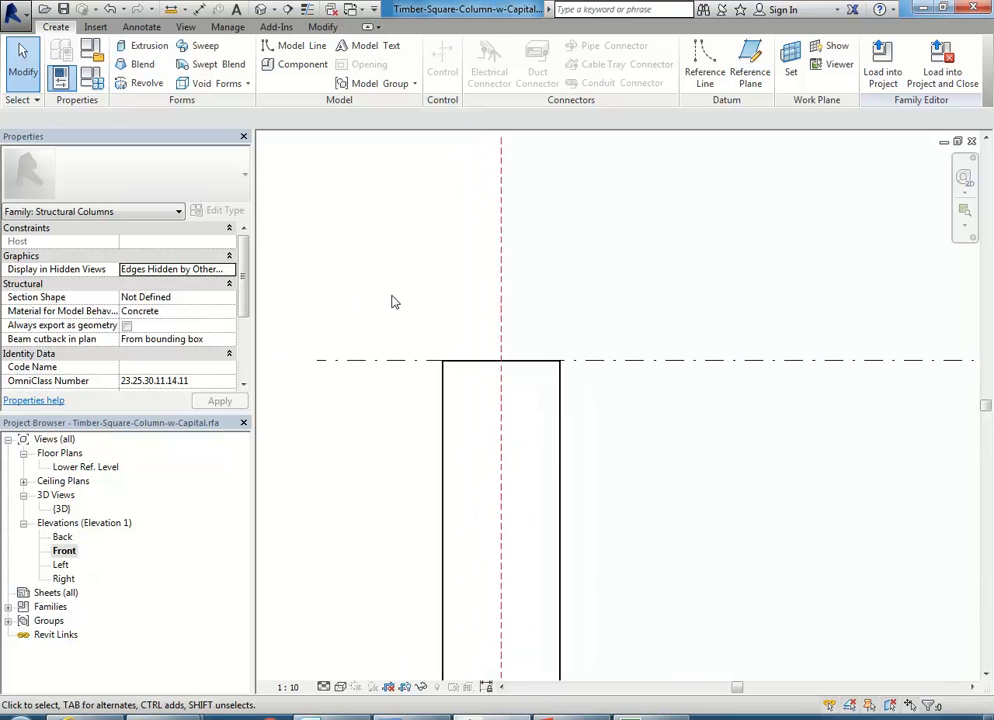
- Start an extrusion and sketch a vertical line about 200 mm long down from the Upper Ref Level, about 200 mm left of the column
left_click(147, 47)
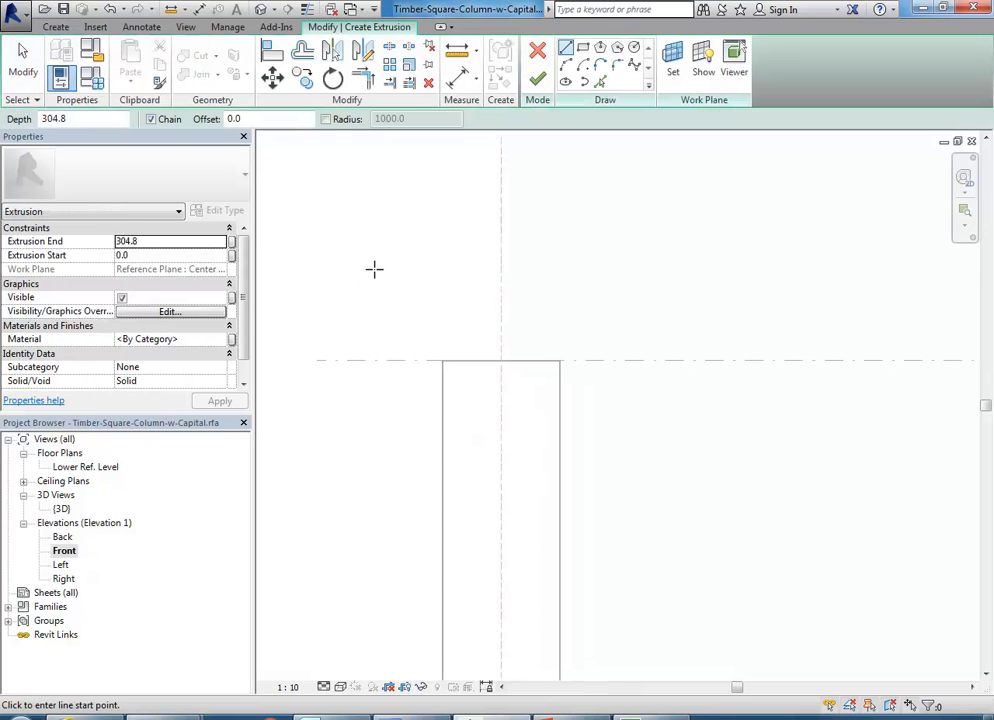
scroll(373, 268, "down", 1)
middle_click_drag(373, 268, 445, 247)
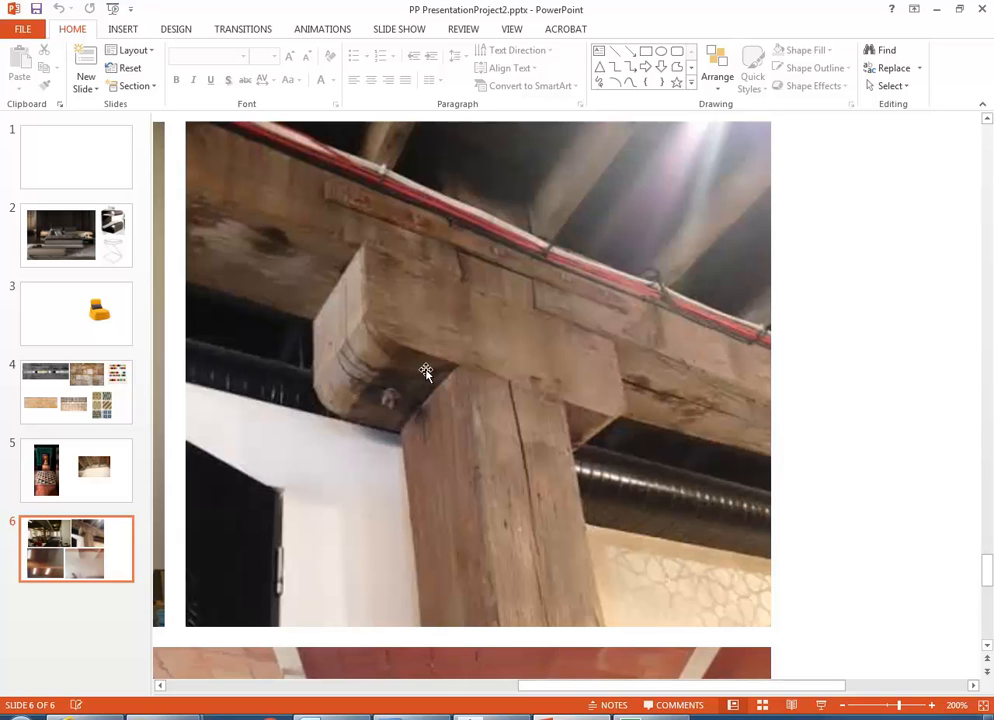
left_click(936, 9)
middle_click_drag(520, 315, 473, 306)
scroll(450, 282, "up", 2)
middle_click_drag(411, 325, 473, 311)
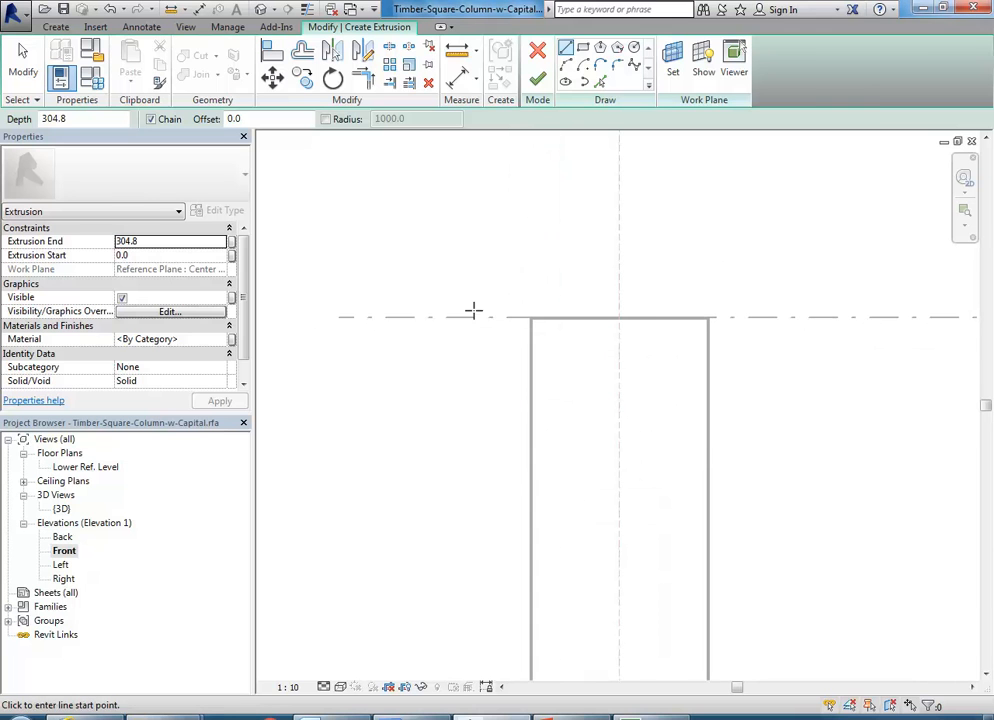
left_click(388, 318)
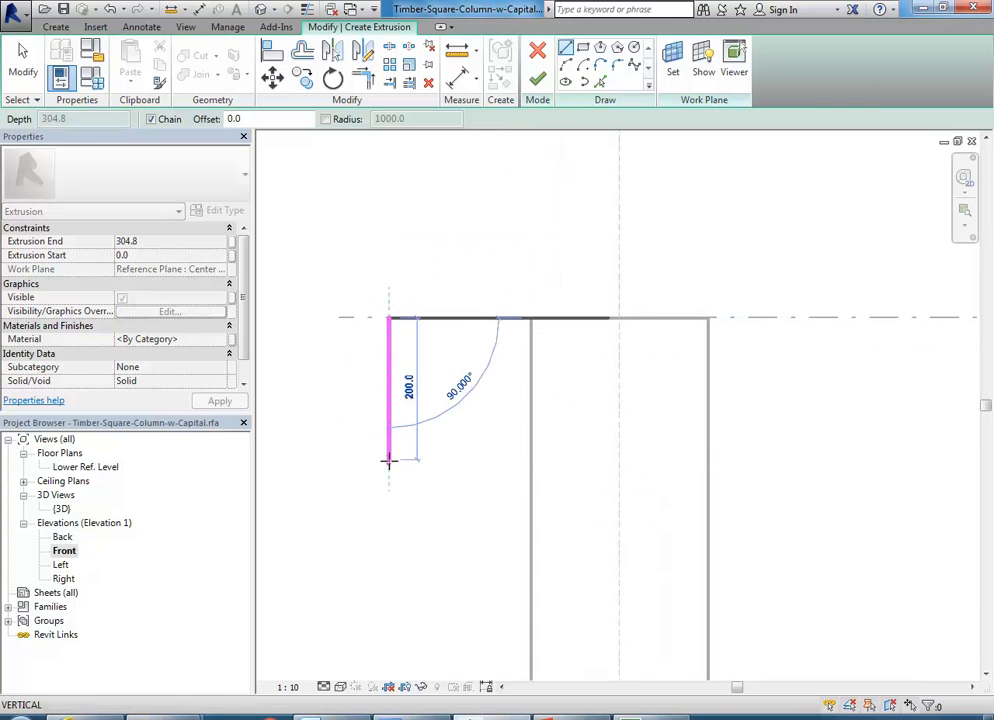
left_click(389, 461)
key("Escape")
- Sketch a second vertical line about 220 mm long down from the Upper Ref Level, about 250 mm right of the column
scroll(466, 195, "down", 3)
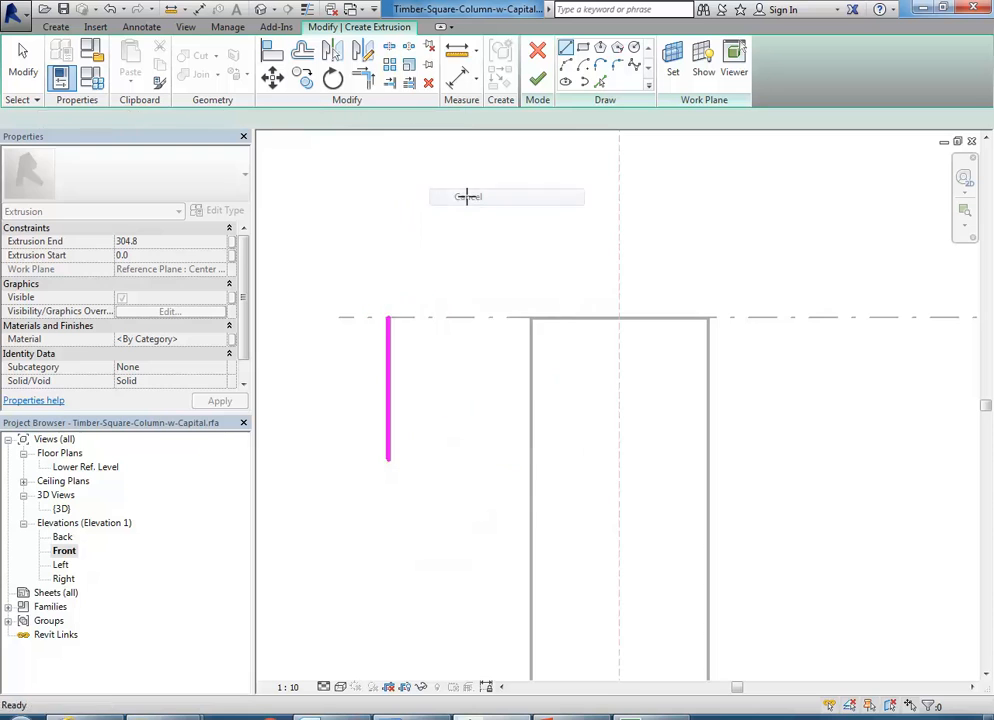
left_click(716, 285)
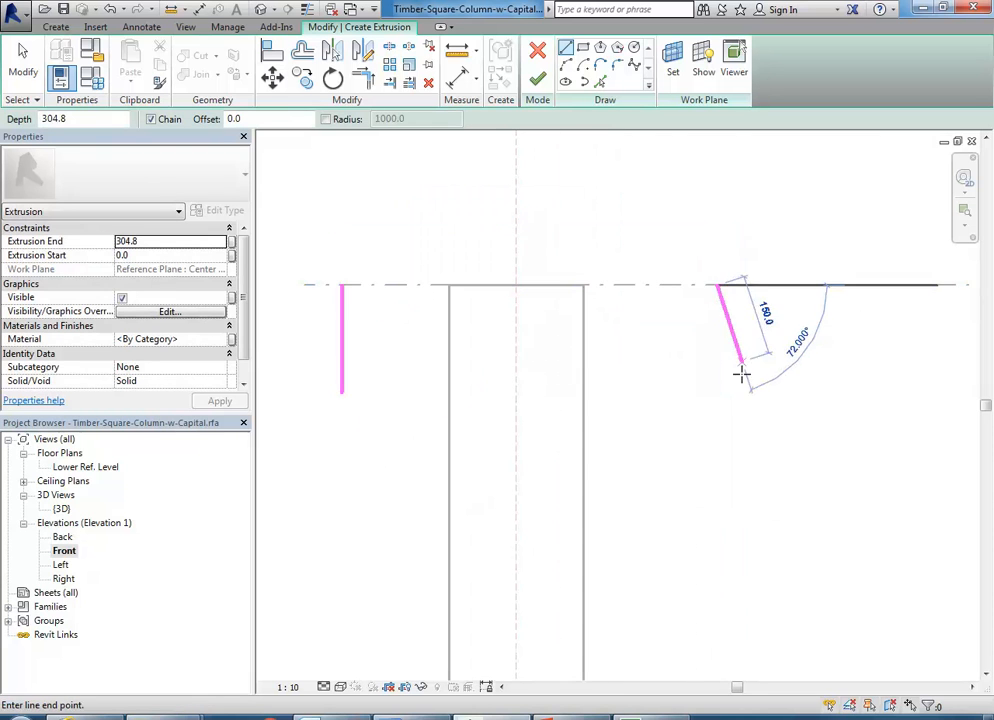
left_click(716, 402)
right_click(643, 350)
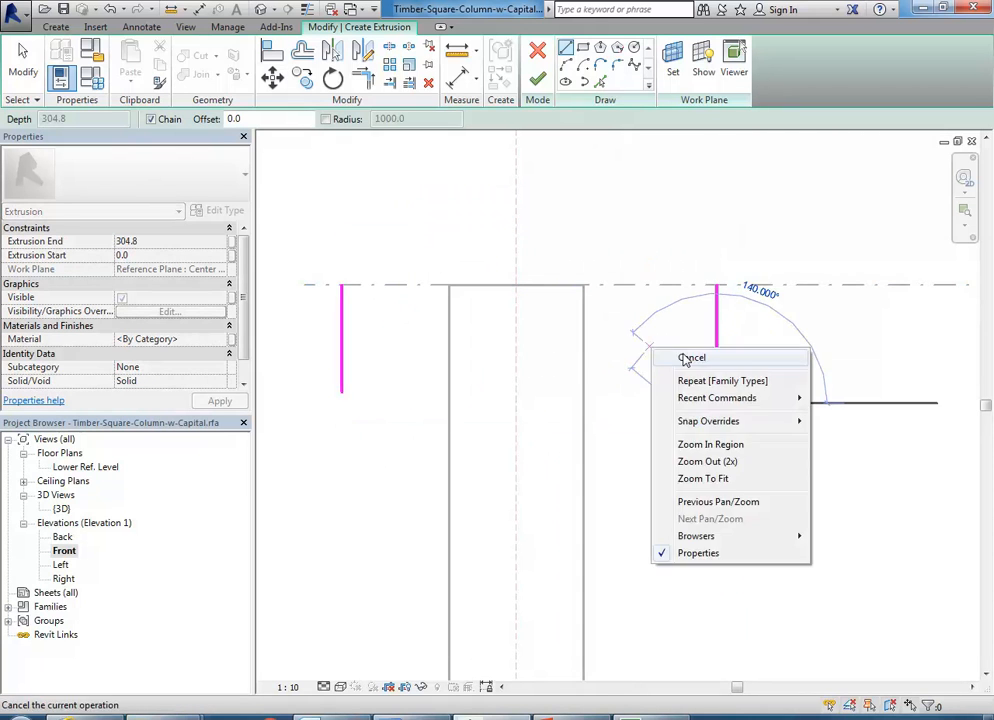
left_click(694, 355)
- Check the capital photo in PowerPoint, return to Revit and sketch a horizontal line across the column, level with the right line's lower end
left_click(545, 716)
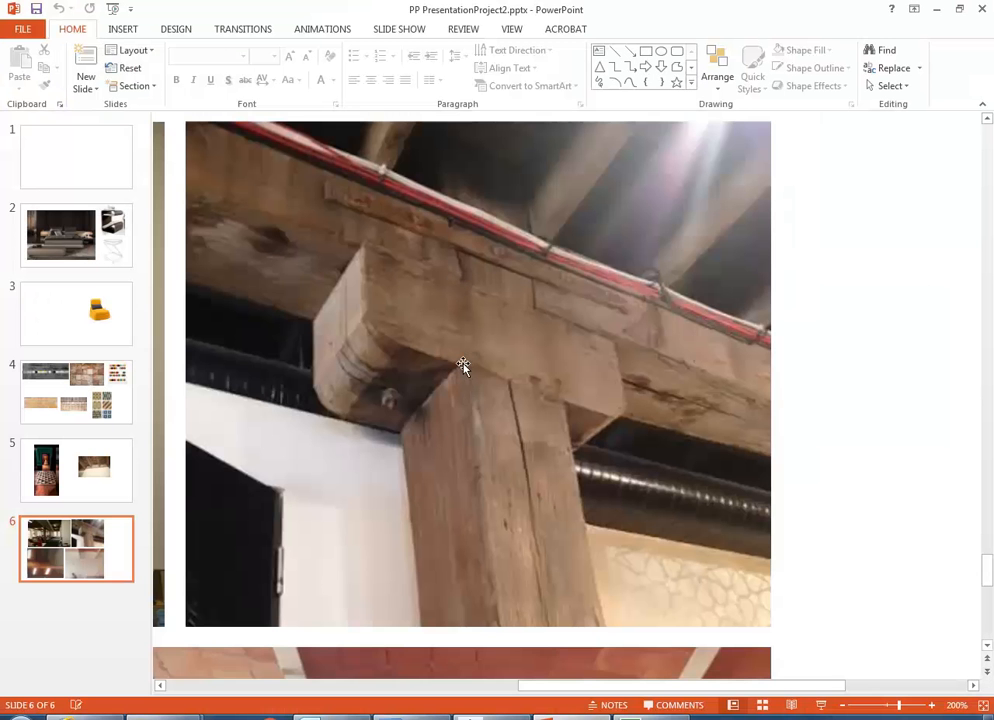
left_click(936, 8)
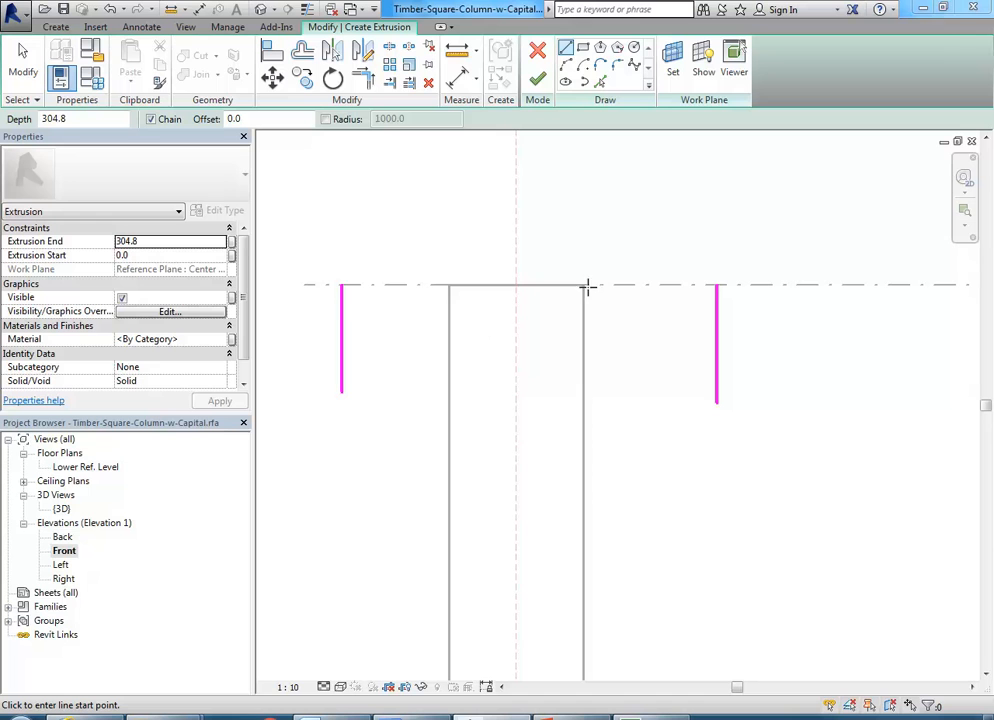
left_click(398, 402)
left_click(670, 402)
right_click(662, 352)
left_click(678, 359)
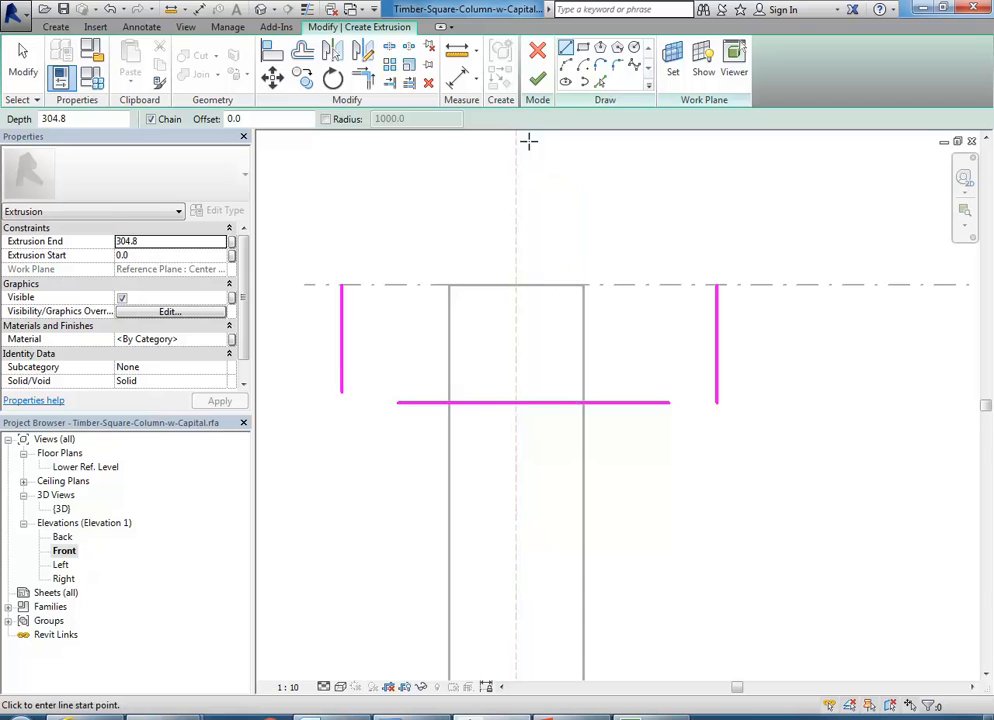
- Trim/extend the horizontal line and the two vertical lines into closed lower corners
left_click(363, 78)
left_click(342, 362)
left_click(405, 404)
left_click(643, 403)
left_click(722, 386)
right_click(640, 239)
left_click(678, 245)
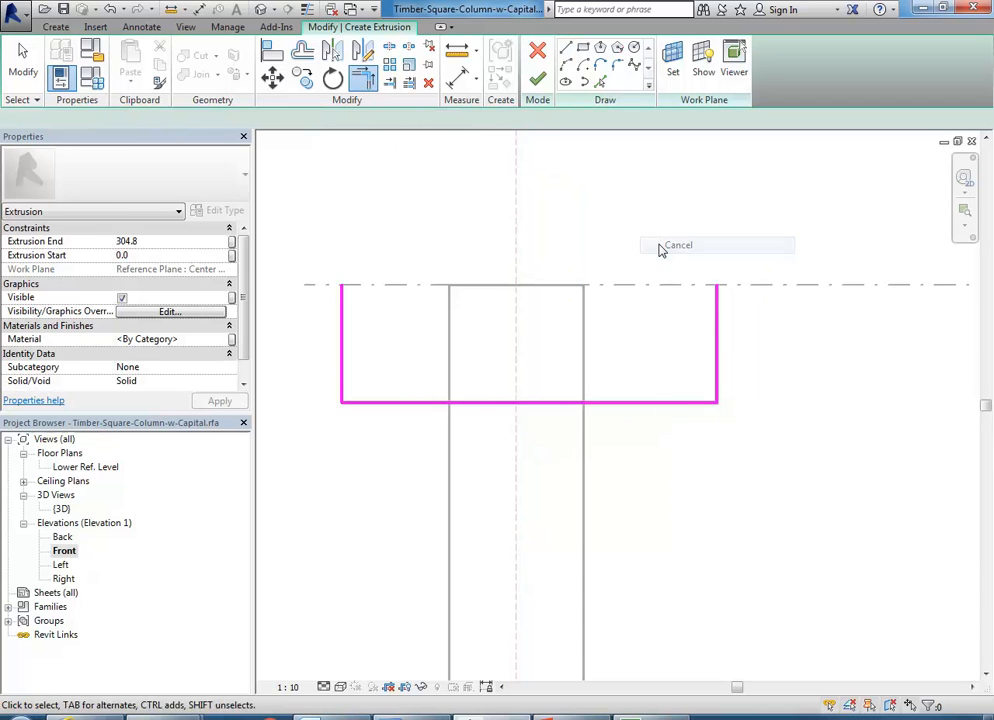
- Add an aligned dimension for the capital's height, from the Upper Ref Level to the bottom sketch line
middle_click_drag(490, 306, 519, 288)
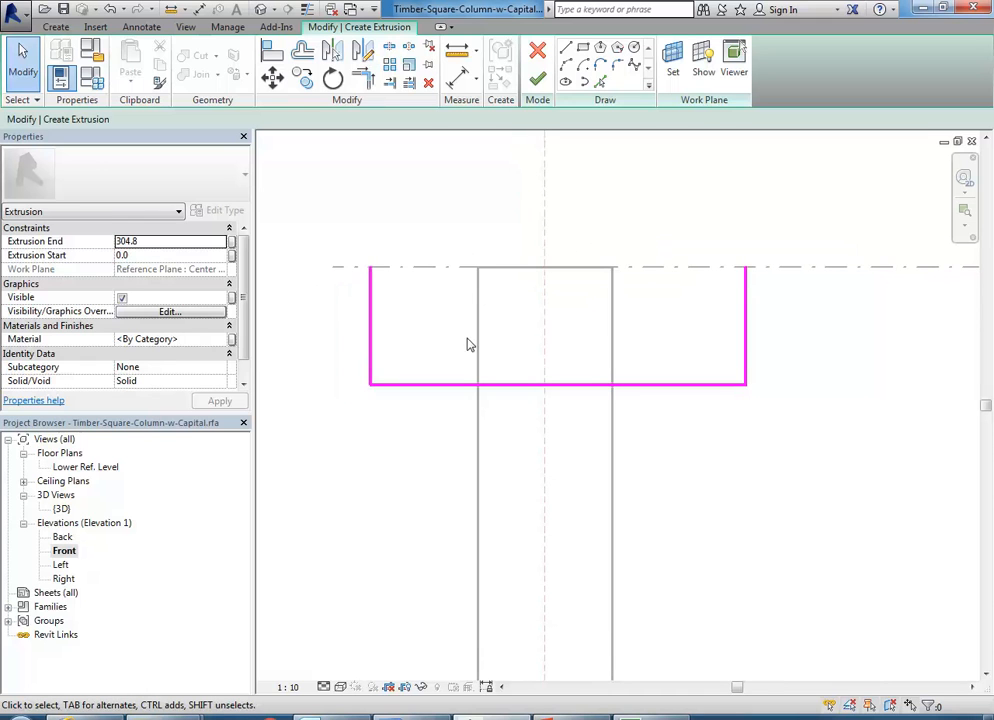
middle_click_drag(422, 290, 425, 300)
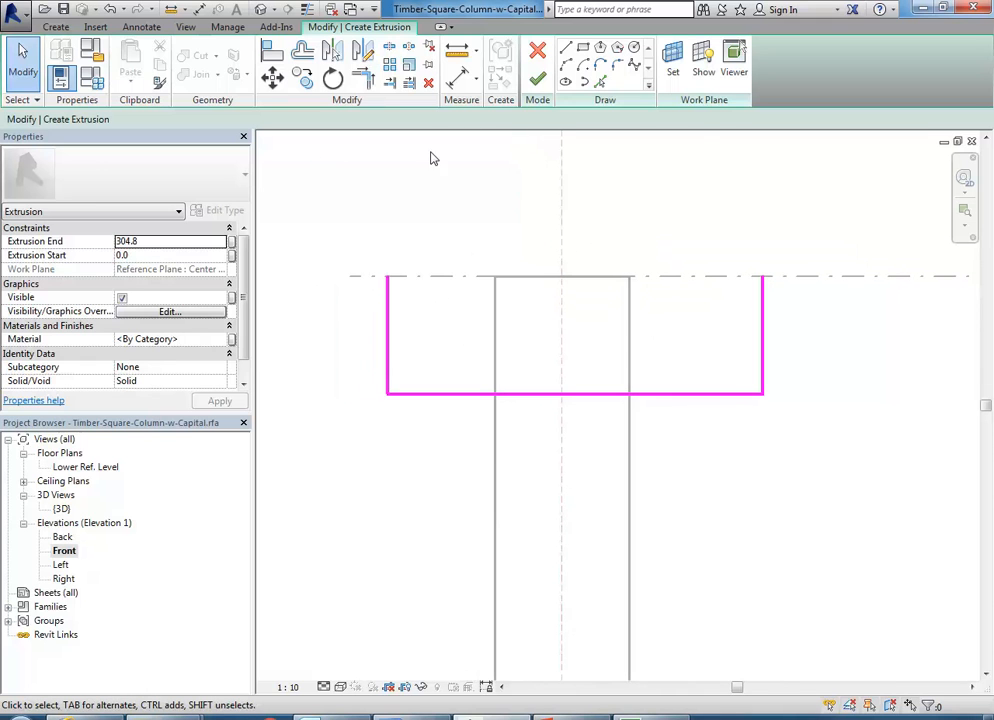
left_click(457, 78)
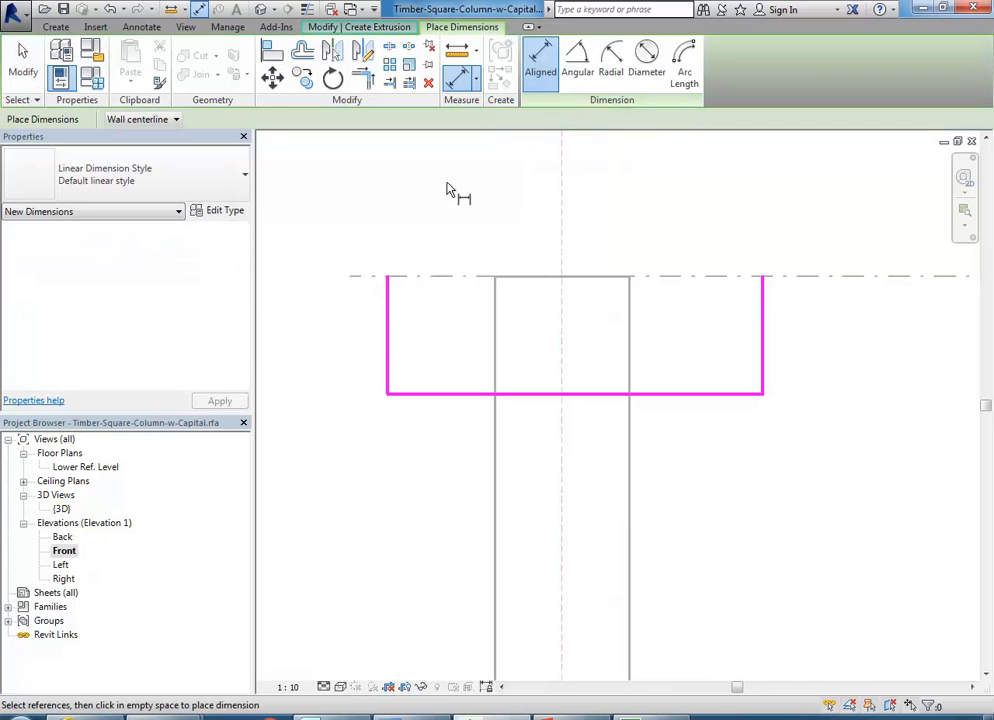
left_click(431, 276)
left_click(436, 396)
scroll(455, 395, "down", 1)
left_click(400, 418)
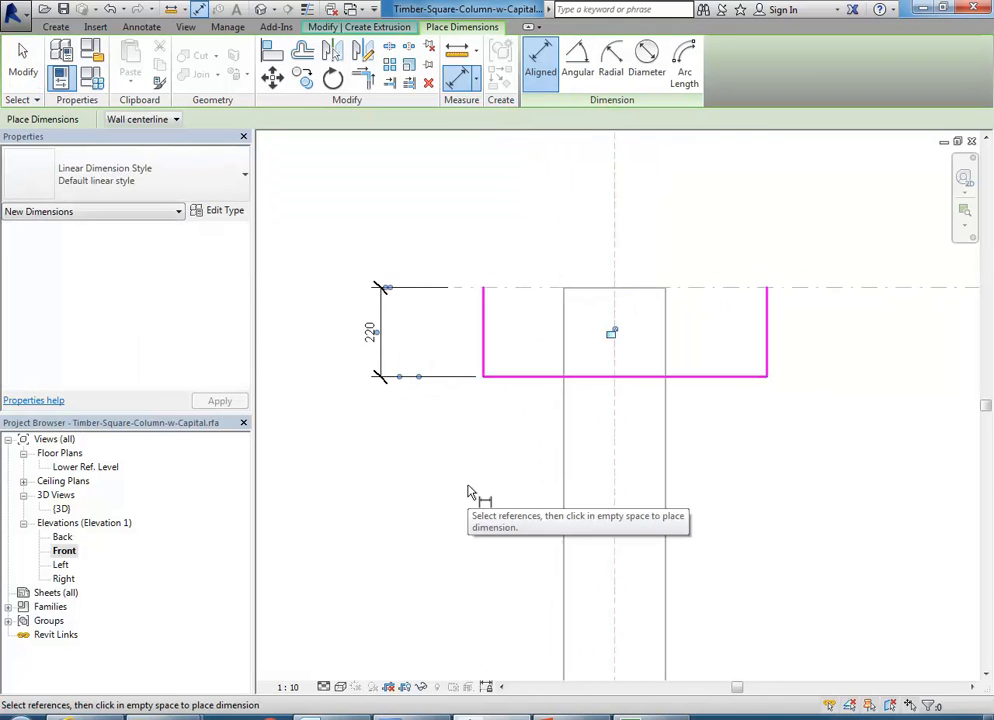
- Add aligned dimensions from each vertical sketch line to the nearest column face, placed above the capital
left_click(485, 321)
left_click(568, 334)
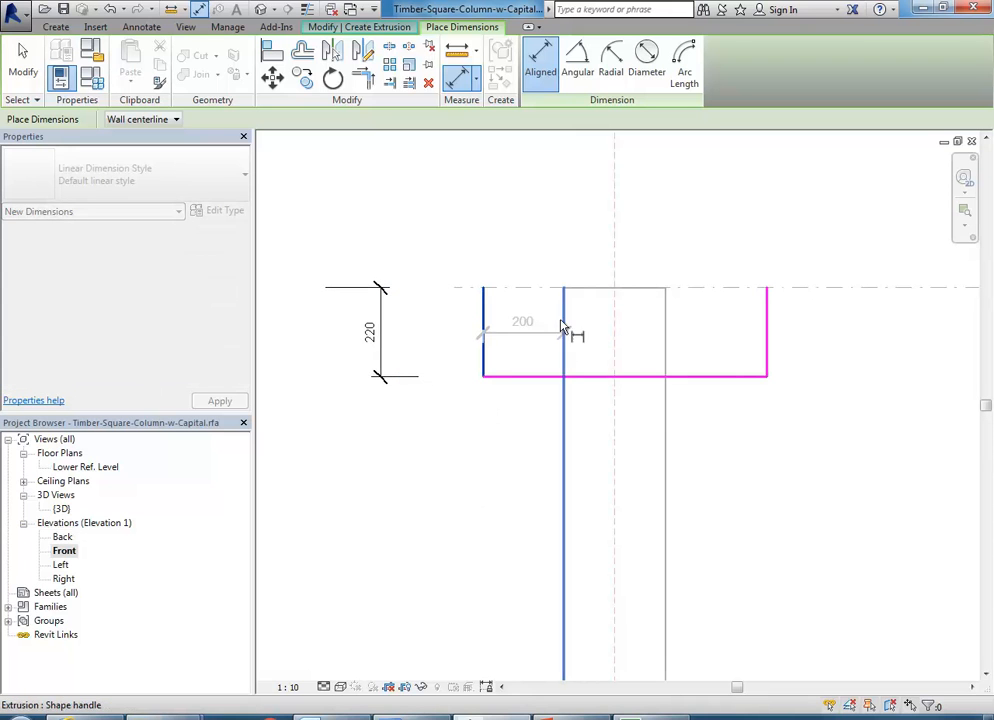
left_click(547, 208)
middle_click_drag(646, 371, 561, 366)
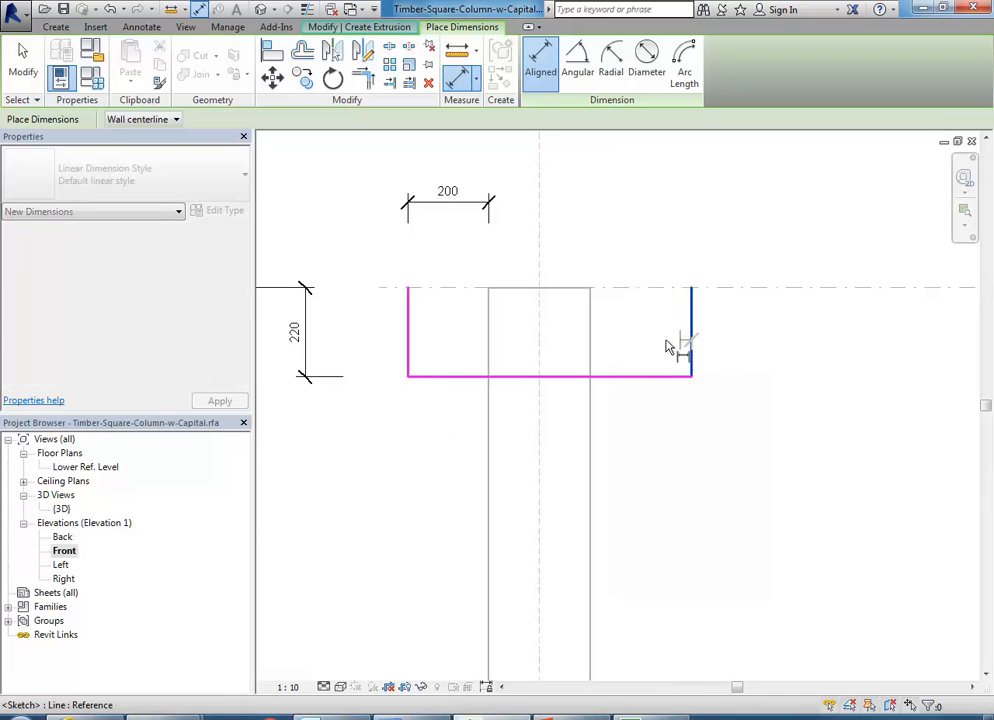
left_click(670, 347)
left_click(592, 344)
left_click(632, 206)
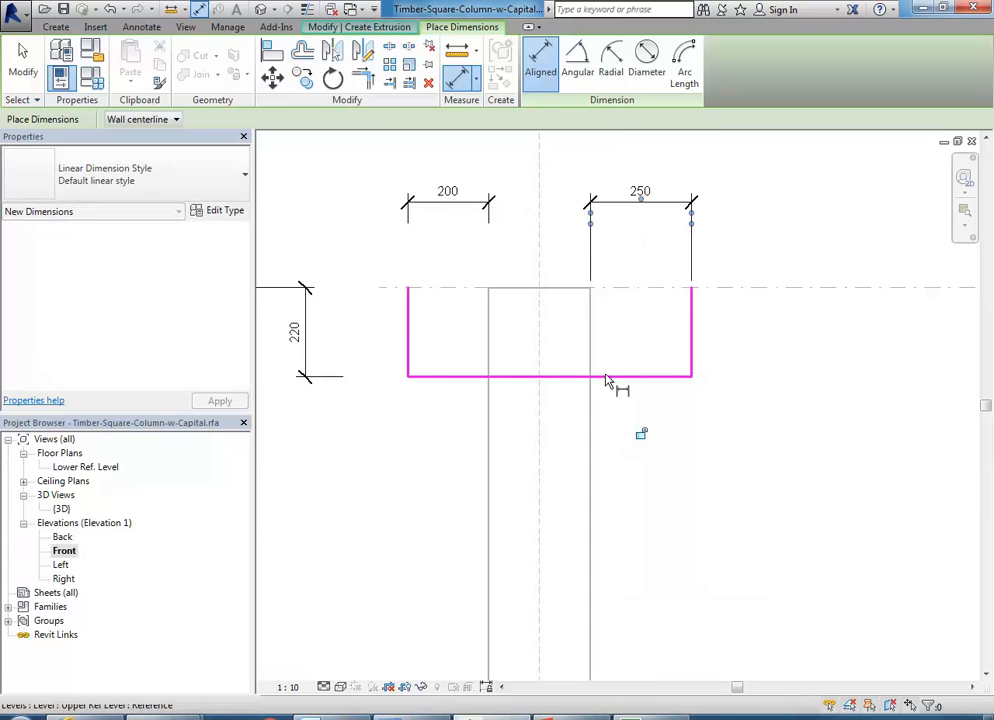
right_click(795, 206)
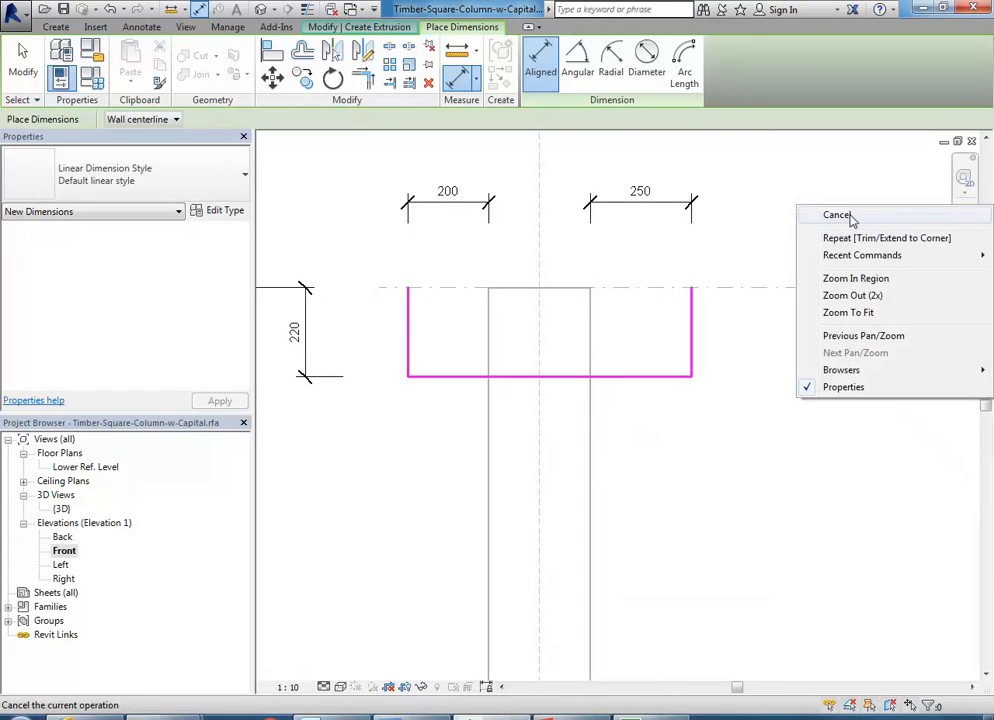
left_click(837, 215)
- Label the capital's height dimension and both side dimensions with the parameter b = 250
scroll(821, 228, "down", 1)
left_click(672, 214)
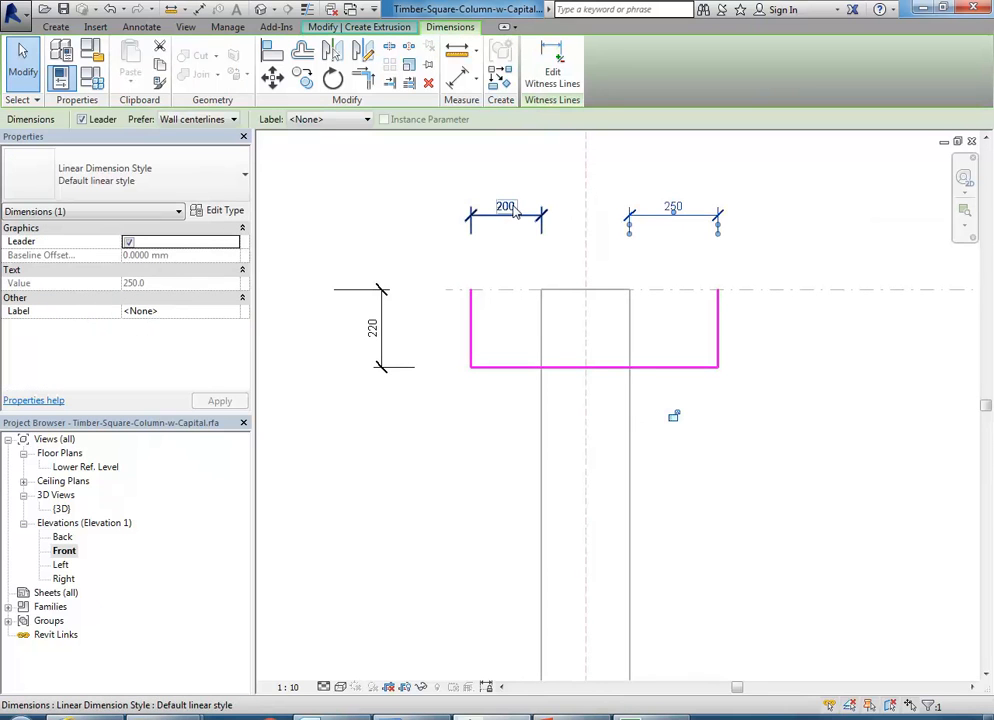
left_click(510, 214, "ctrl")
left_click(382, 341, "ctrl")
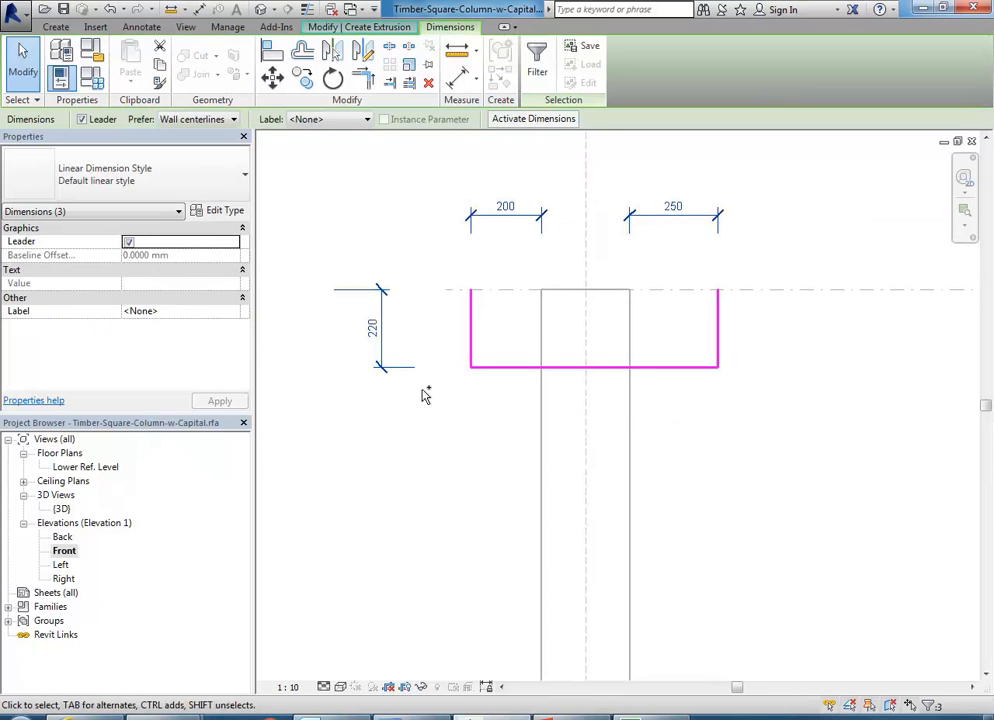
left_click(337, 121)
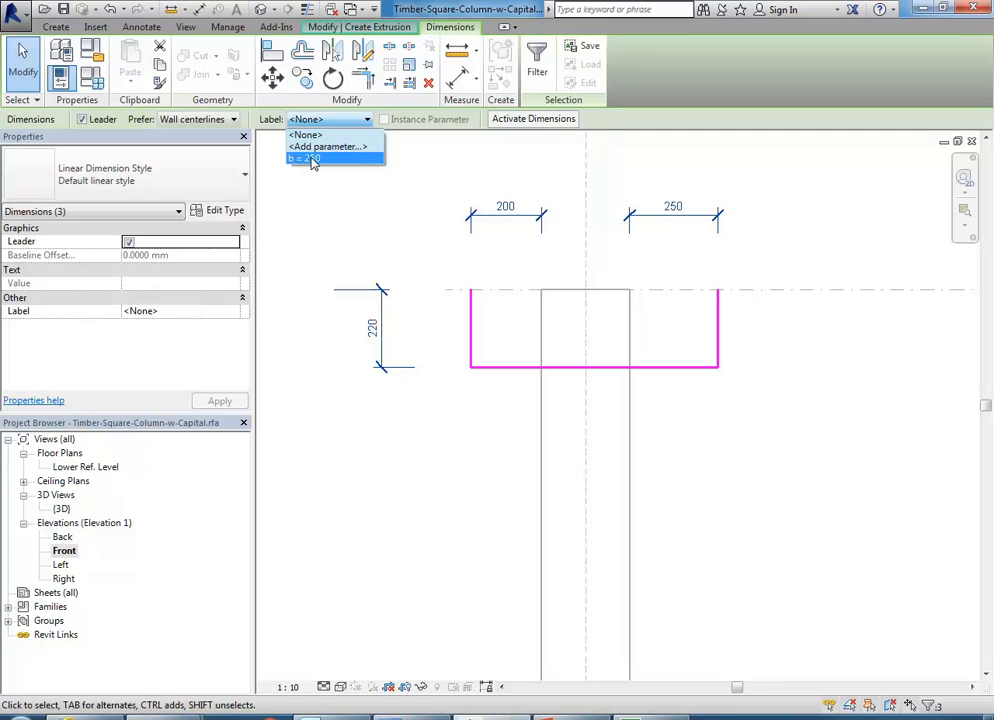
left_click(312, 160)
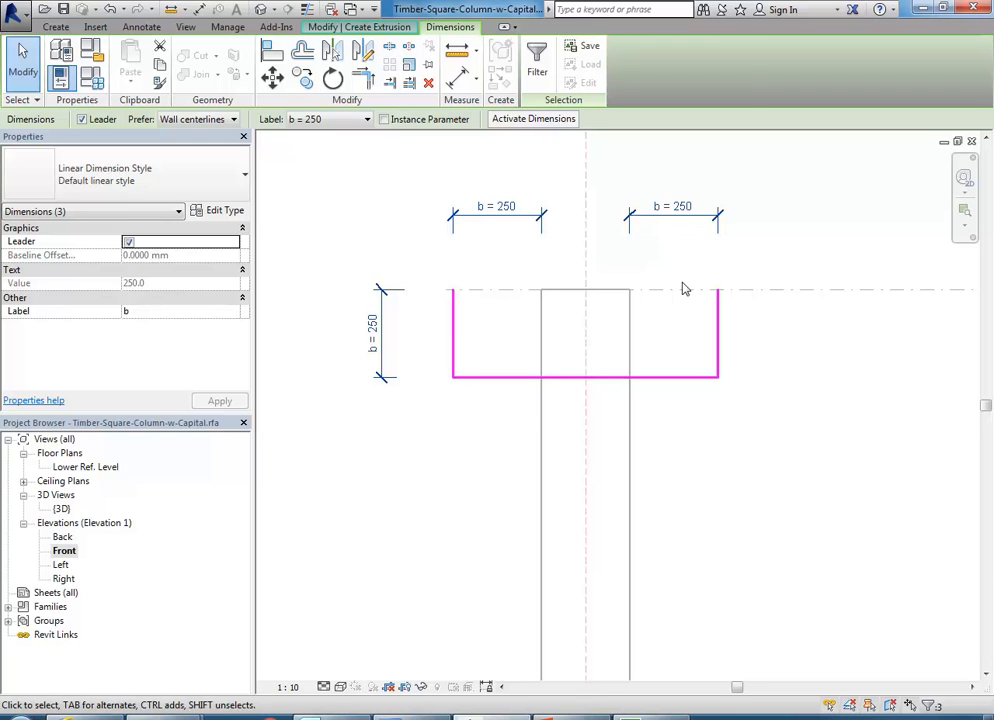
left_click(705, 487)
- Add the capital's top sketch line by picking the Upper Ref Level with Lock enabled
middle_click_drag(459, 421, 425, 479)
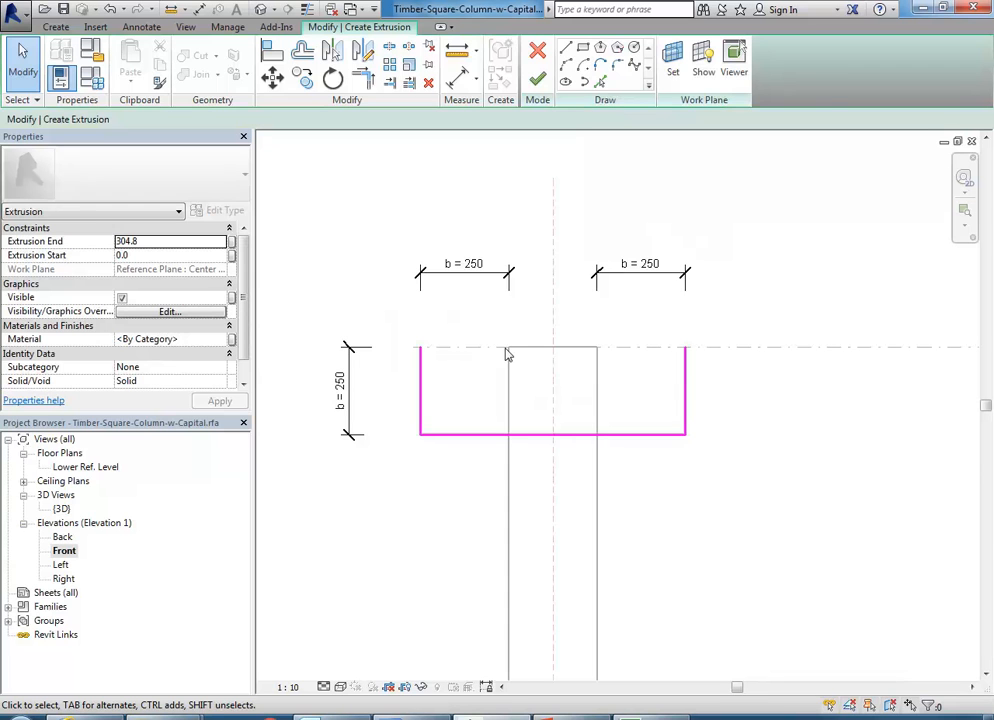
left_click(566, 48)
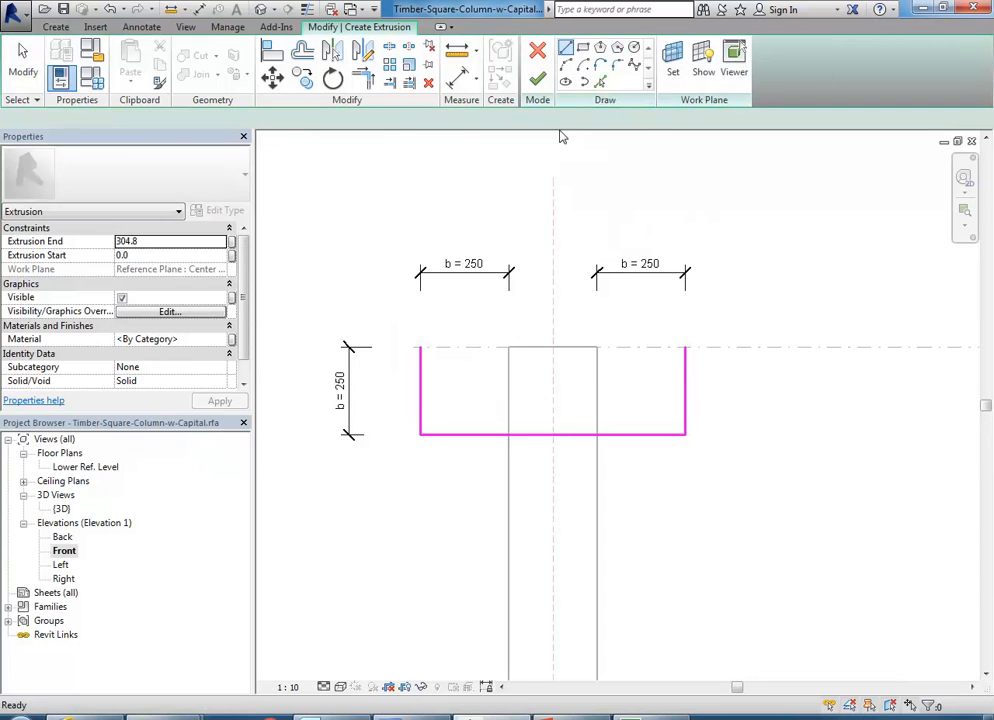
left_click(601, 82)
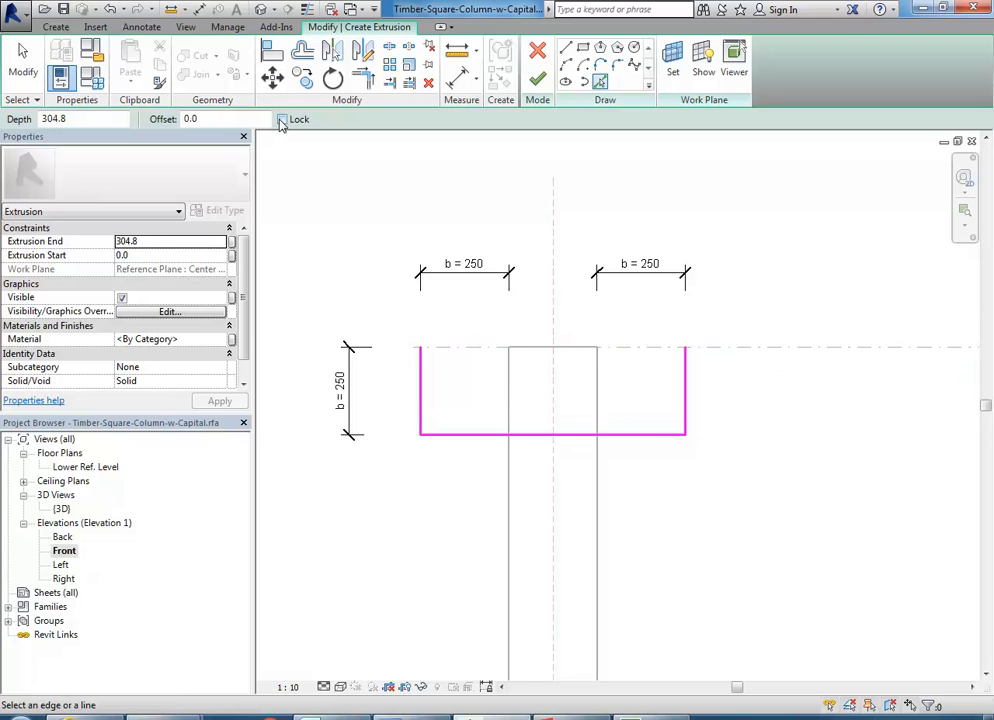
left_click(723, 348)
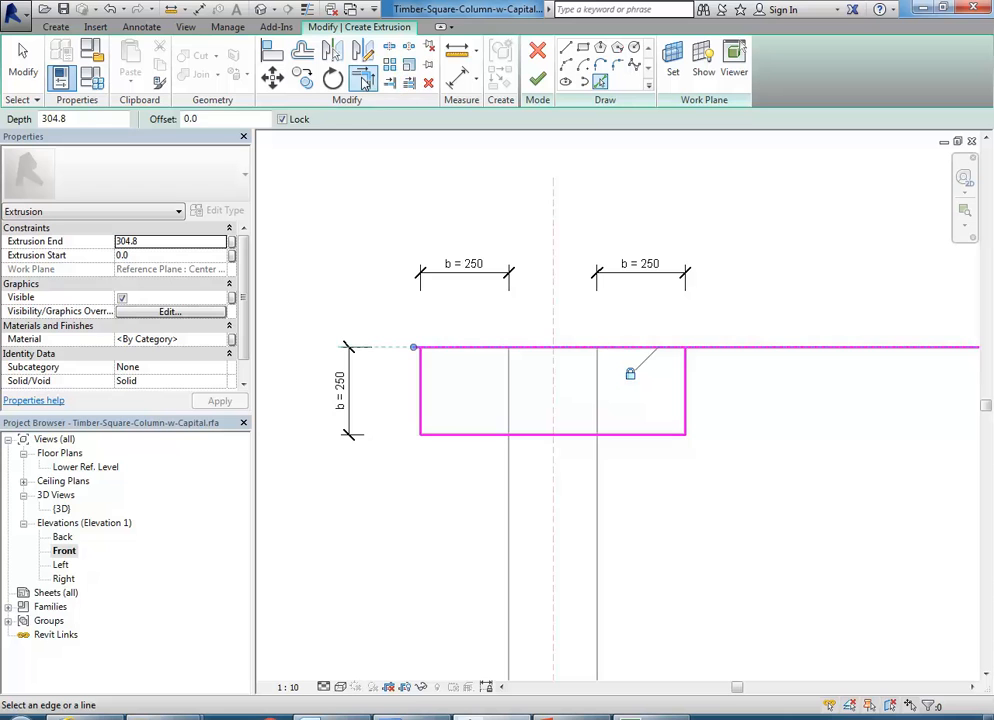
- Trim the top sketch line to the vertical side lines to close the rectangular capital profile
key("Escape")
key("t")
key("r")
left_click(615, 349)
left_click(685, 392)
right_click(770, 286)
left_click(781, 293)
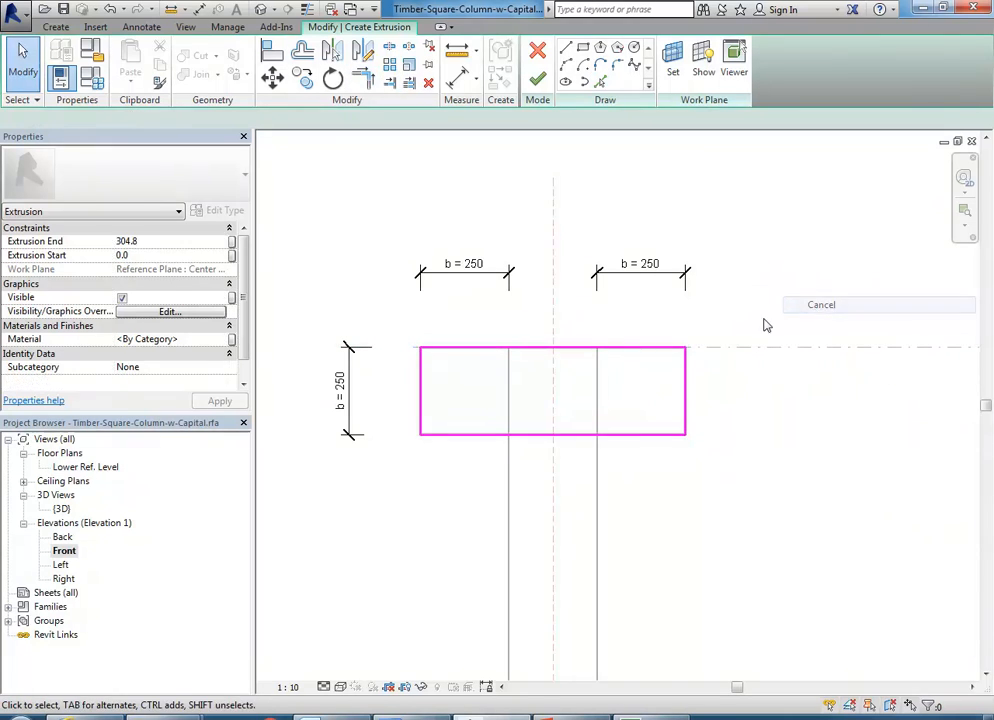
- Finish the capital's rectangular sketch to create the extrusion and deselect it
scroll(587, 333, "down", 1)
middle_click_drag(587, 333, 571, 335)
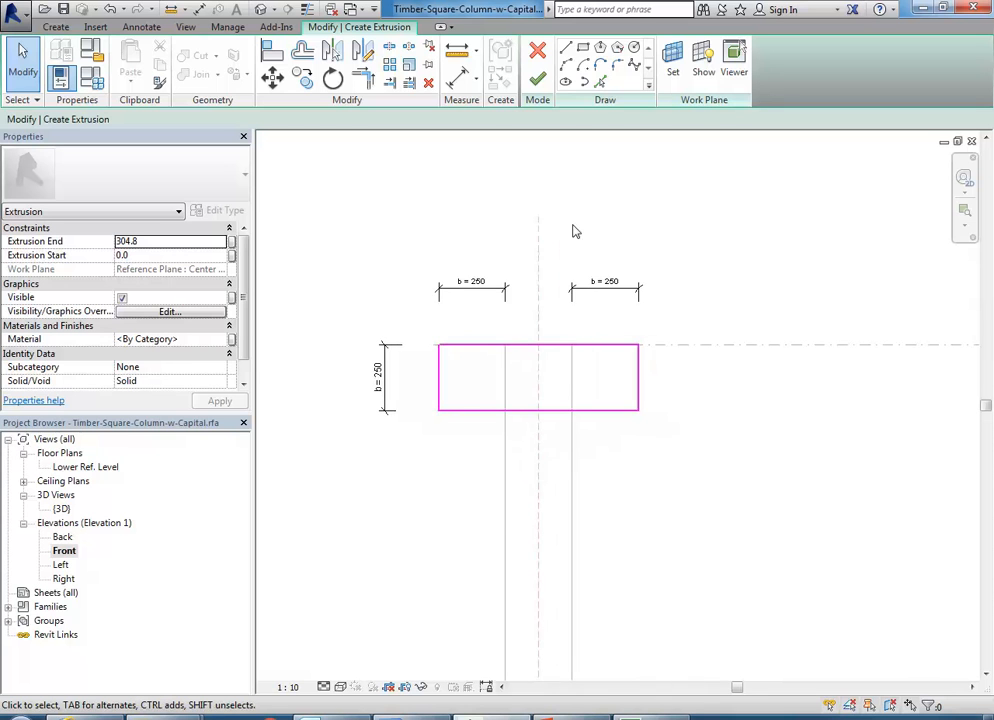
left_click(537, 78)
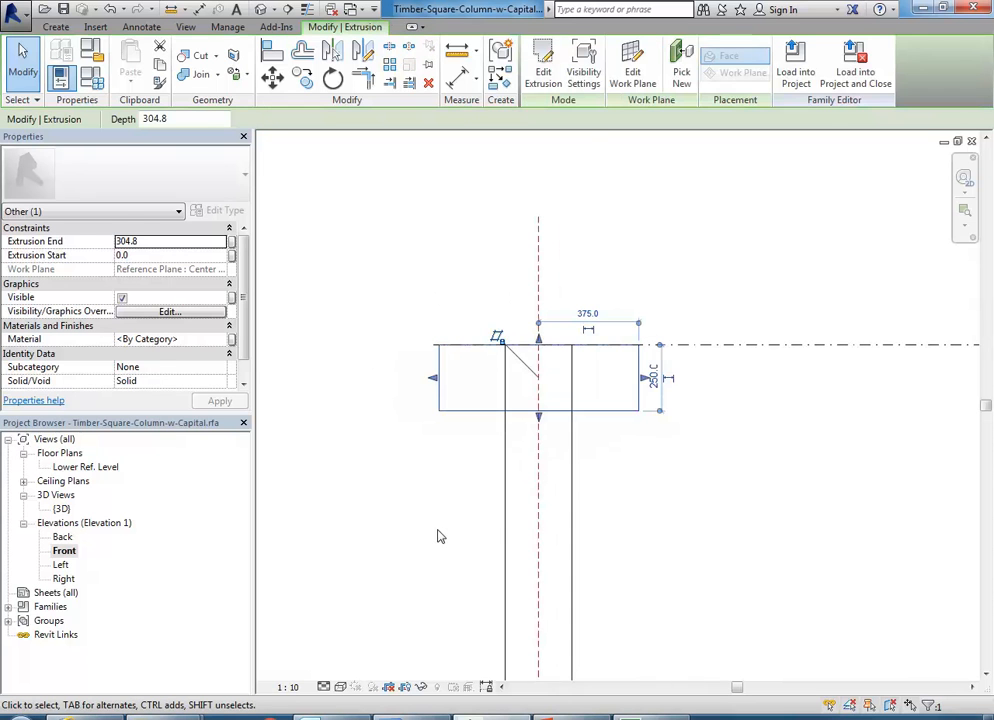
left_click(437, 537)
middle_click_drag(424, 461, 455, 501)
scroll(455, 501, "up", 1)
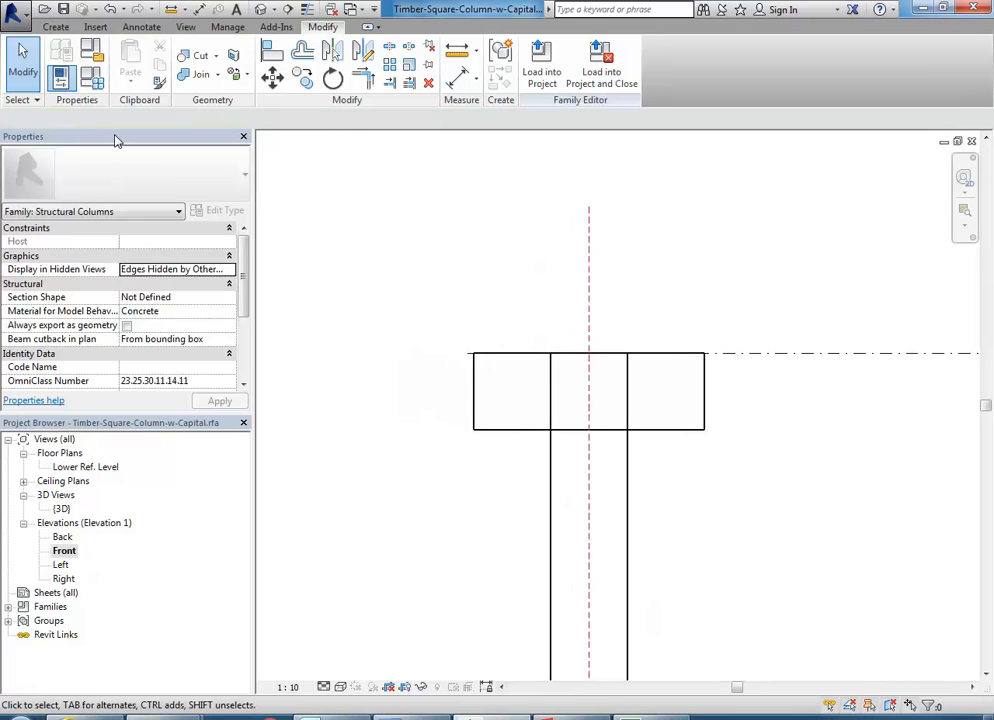
- Flex the family by setting parameter b to 450 in Family Types and applying it
left_click(60, 77)
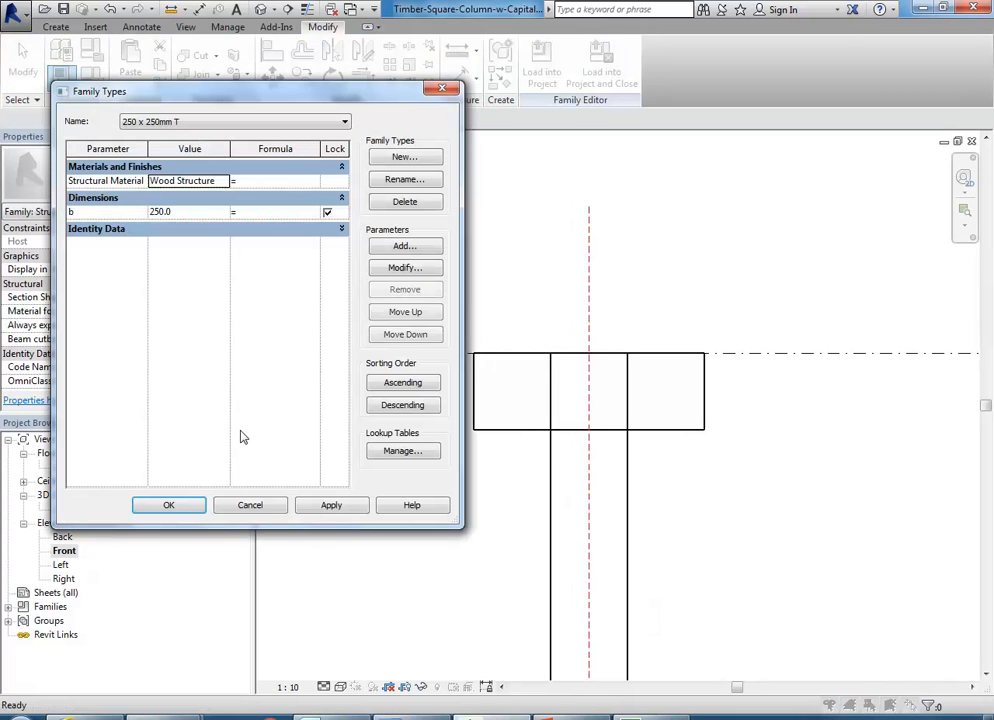
left_click(183, 212)
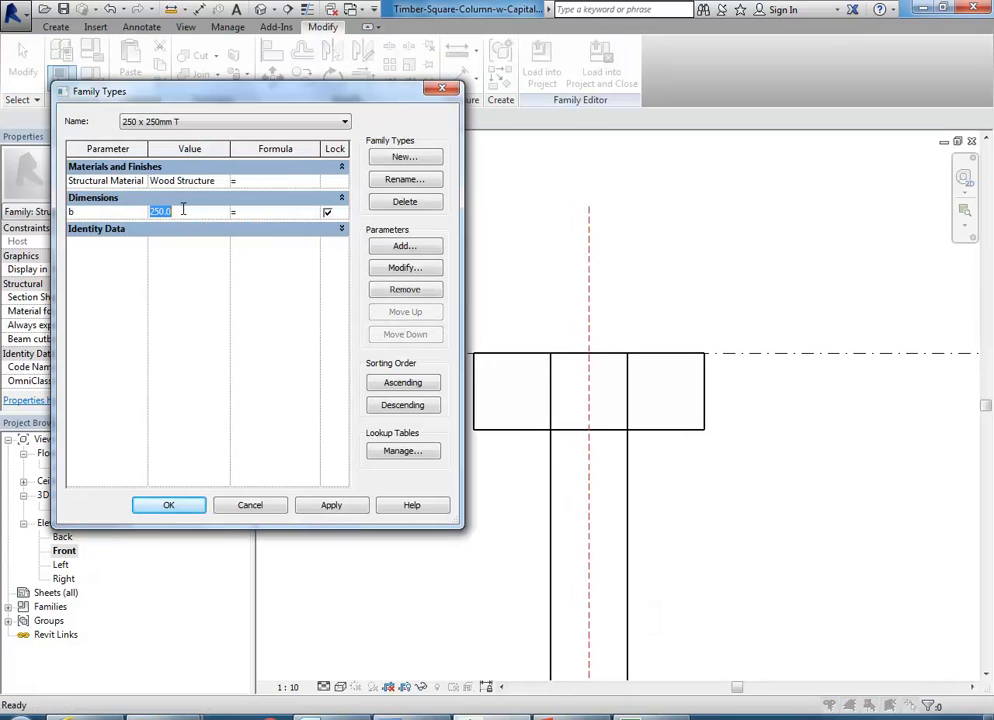
type("450")
left_click(328, 506)
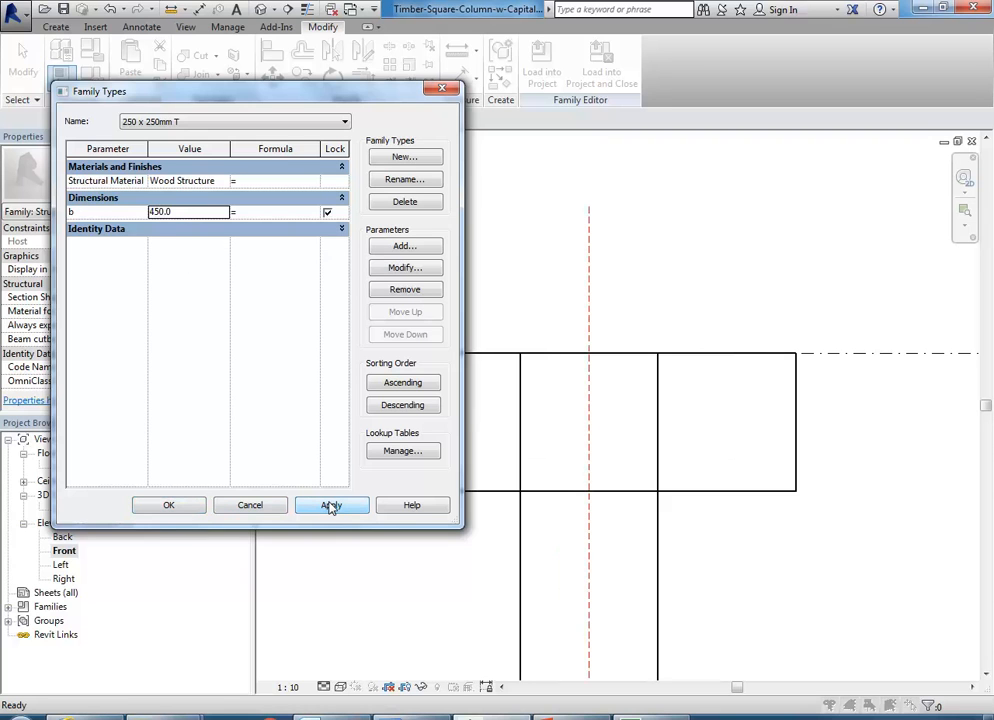
left_click_drag(288, 94, 127, 57)
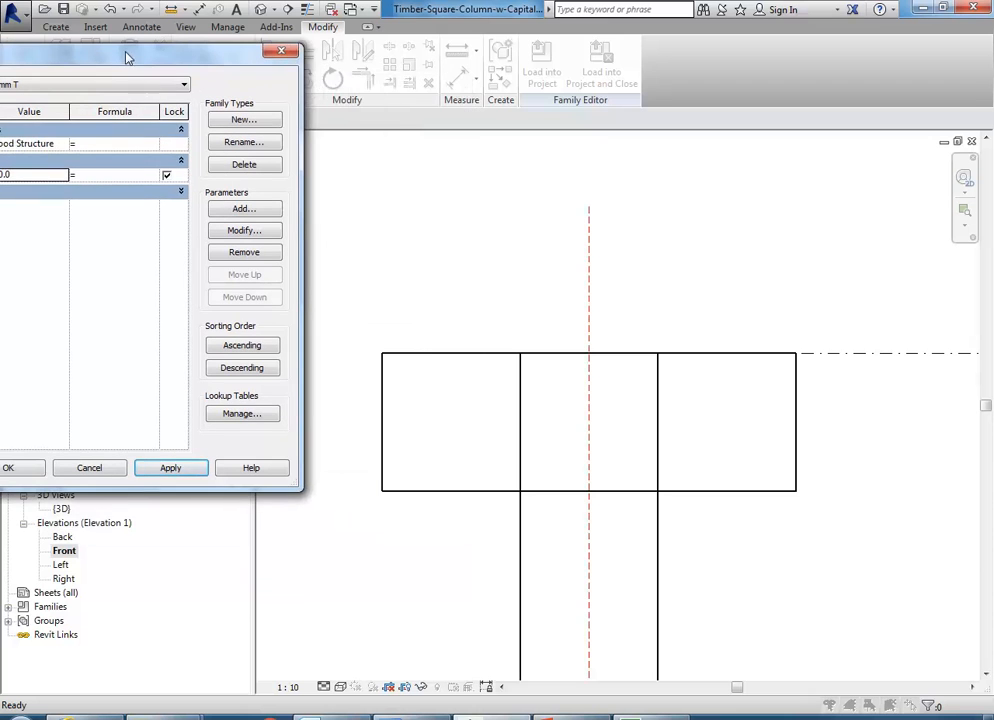
- Restore parameter b to 250 for the 250 x 250mm T type and accept the family types
left_click_drag(96, 65, 256, 73)
double_click(184, 183)
type("250")
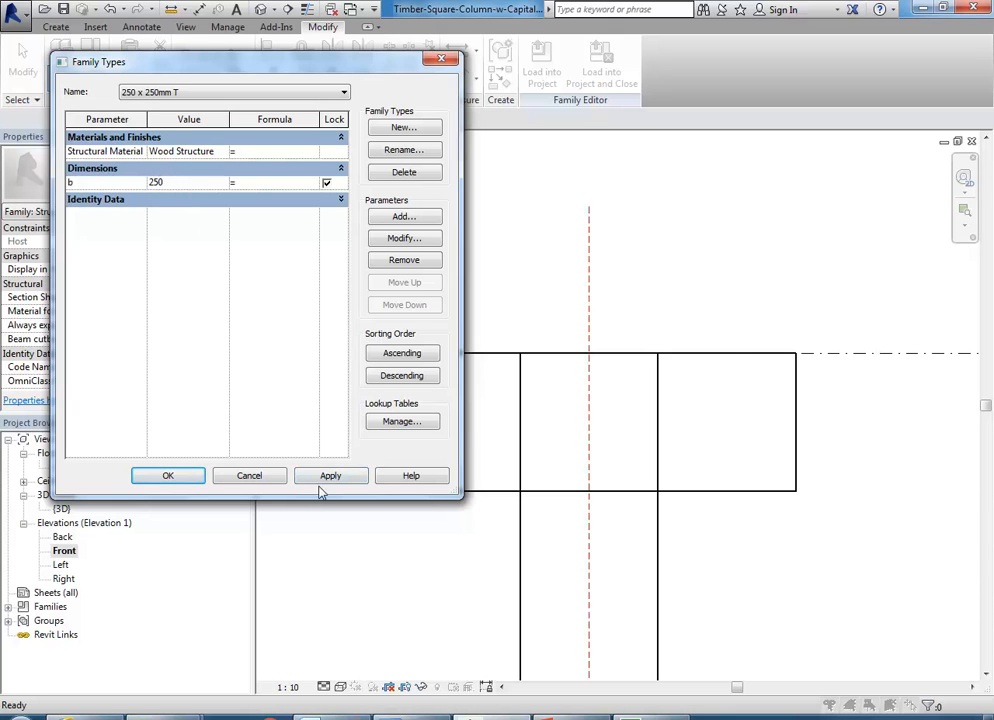
left_click(330, 475)
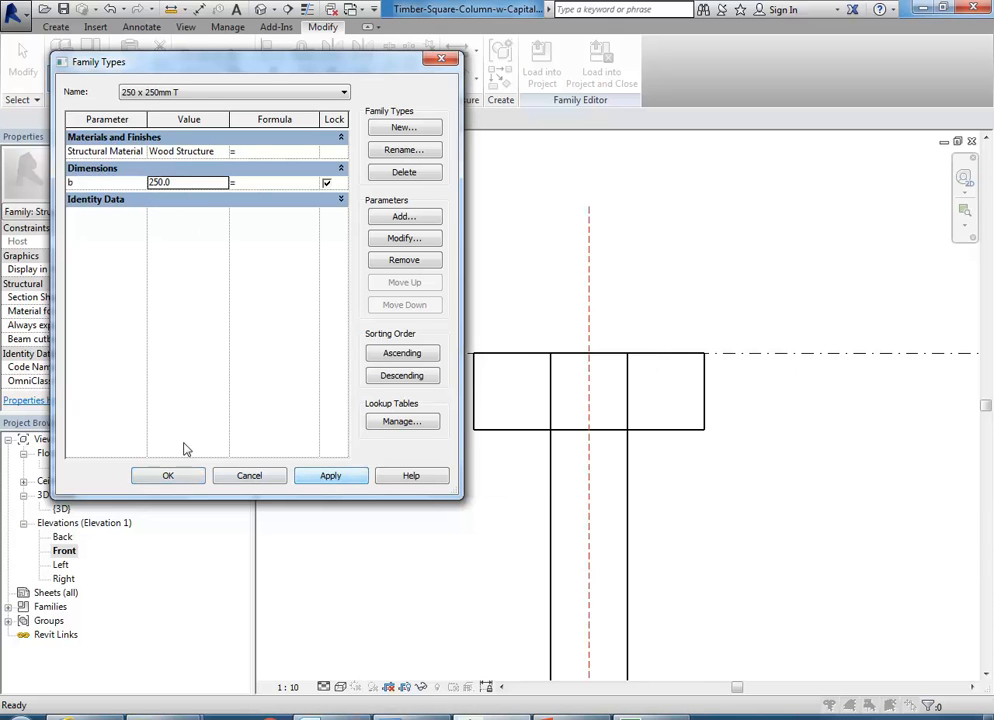
left_click(168, 475)
- Lower the column shaft's top to the capital's underside, removing the conflicting constraints, and lock it to that edge
scroll(397, 436, "up", 2)
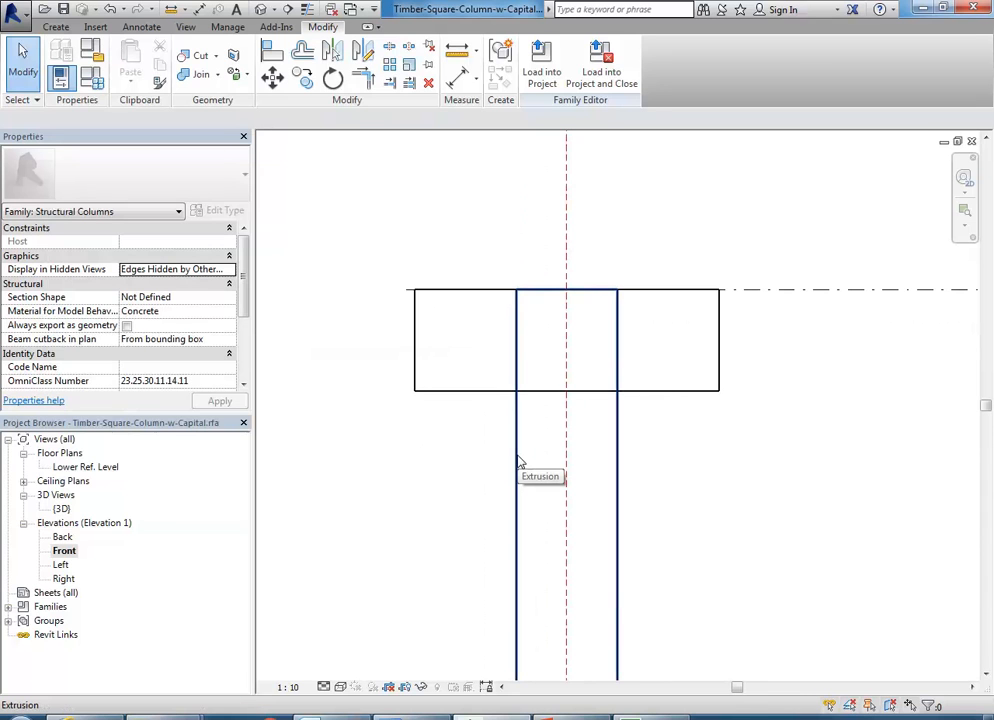
scroll(490, 370, "up", 1)
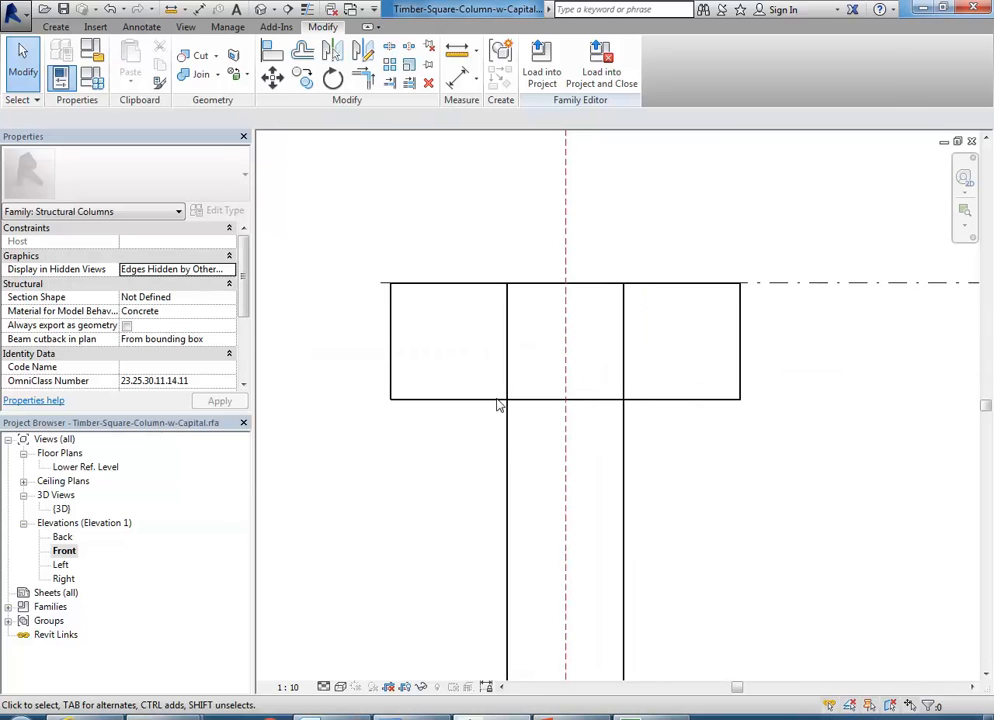
left_click(510, 472)
mouse_move(442, 445)
middle_mouse_down()
mouse_move(408, 453)
mouse_move(425, 425)
middle_mouse_up()
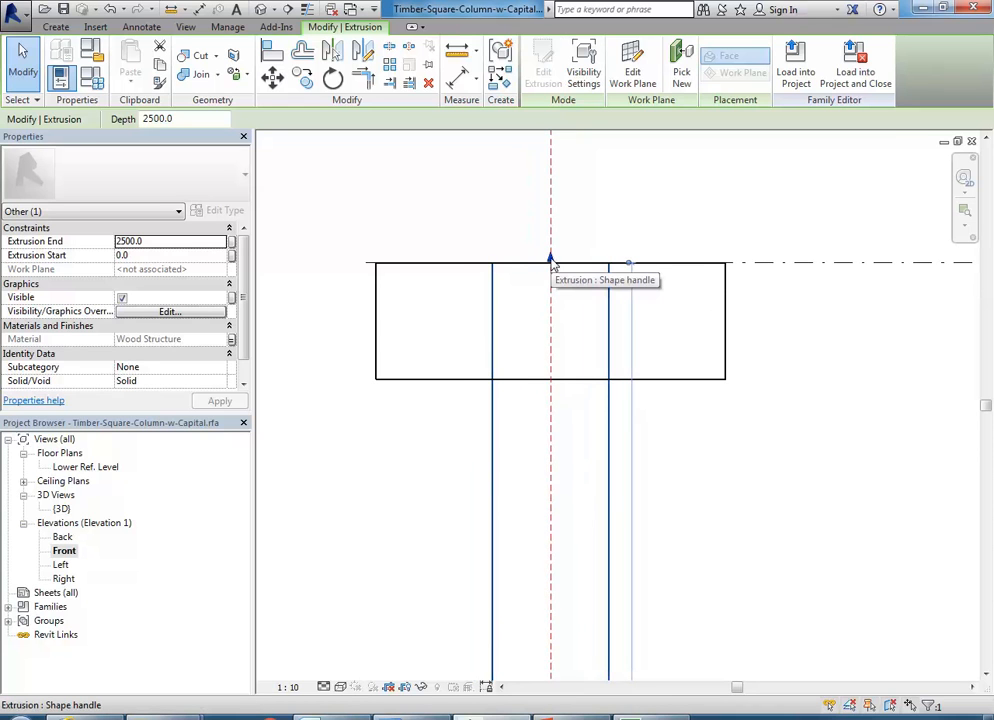
left_click_drag(551, 262, 528, 378)
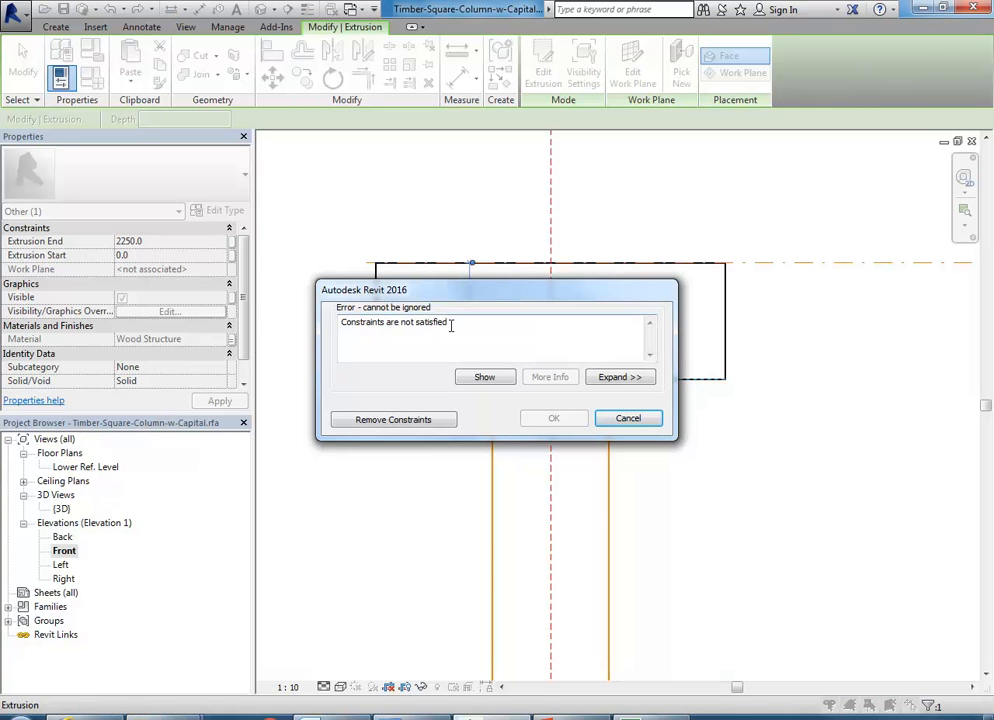
left_click(362, 421)
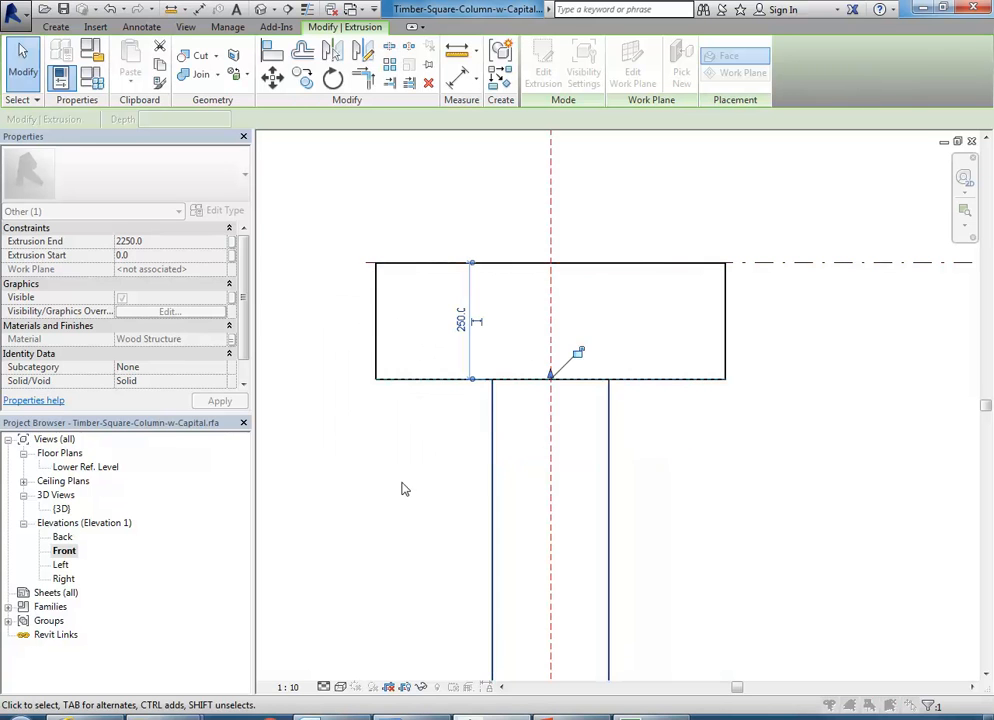
left_click(580, 351)
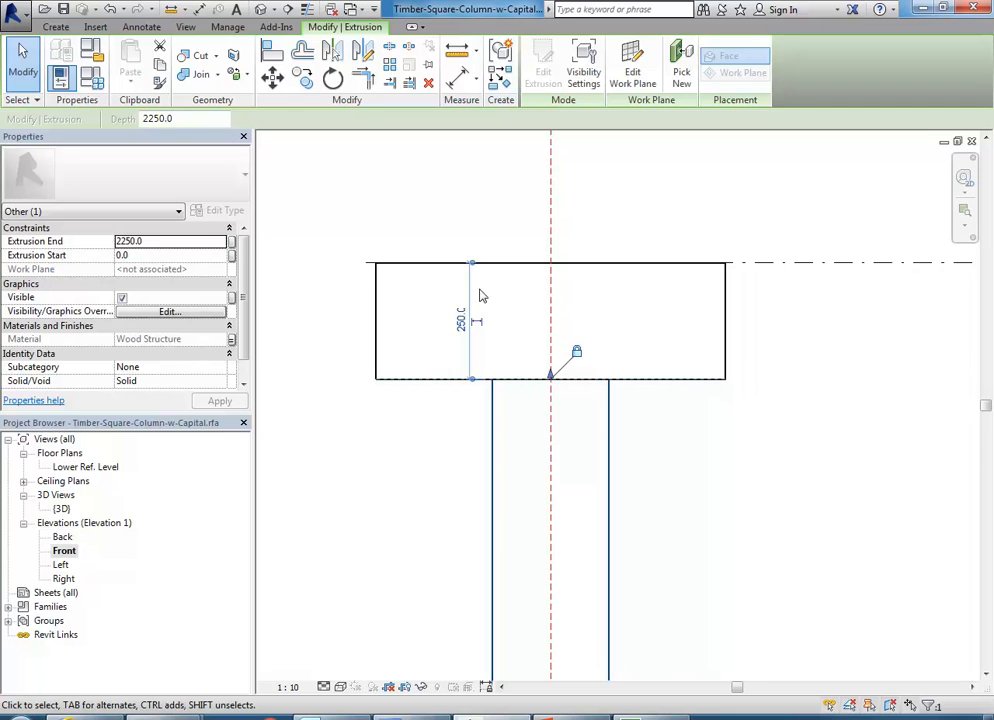
left_click(405, 496)
- Test the locked shaft and capital by applying a value of 450 to parameter b
scroll(405, 496, "down", 2)
middle_click_drag(437, 488, 501, 447)
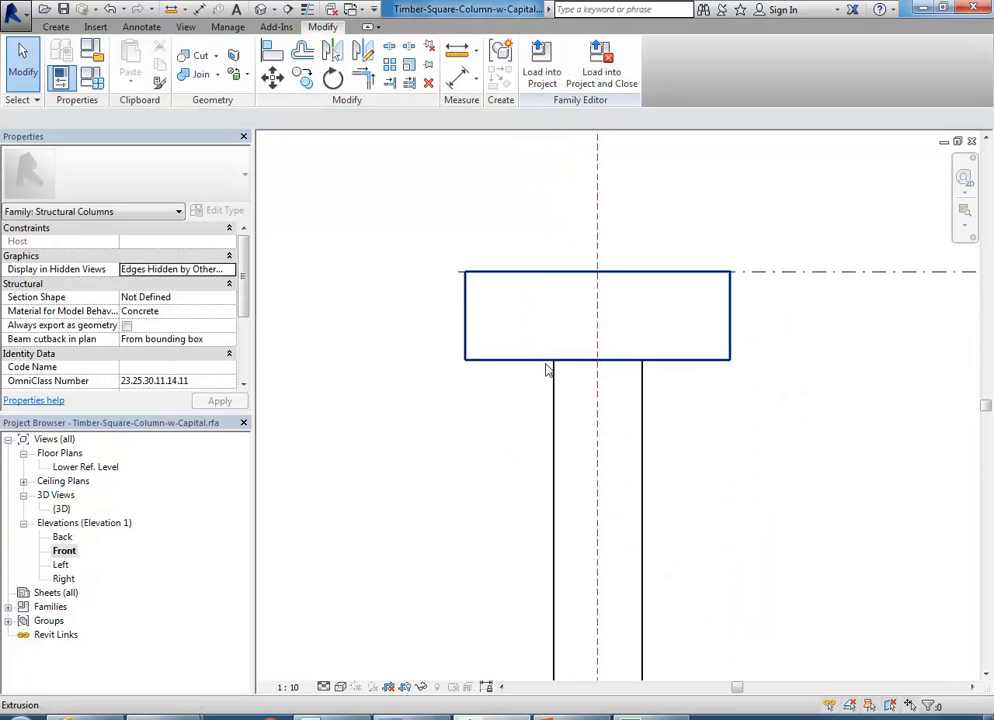
scroll(507, 368, "down", 1)
middle_click_drag(435, 386, 487, 384)
left_click(92, 79)
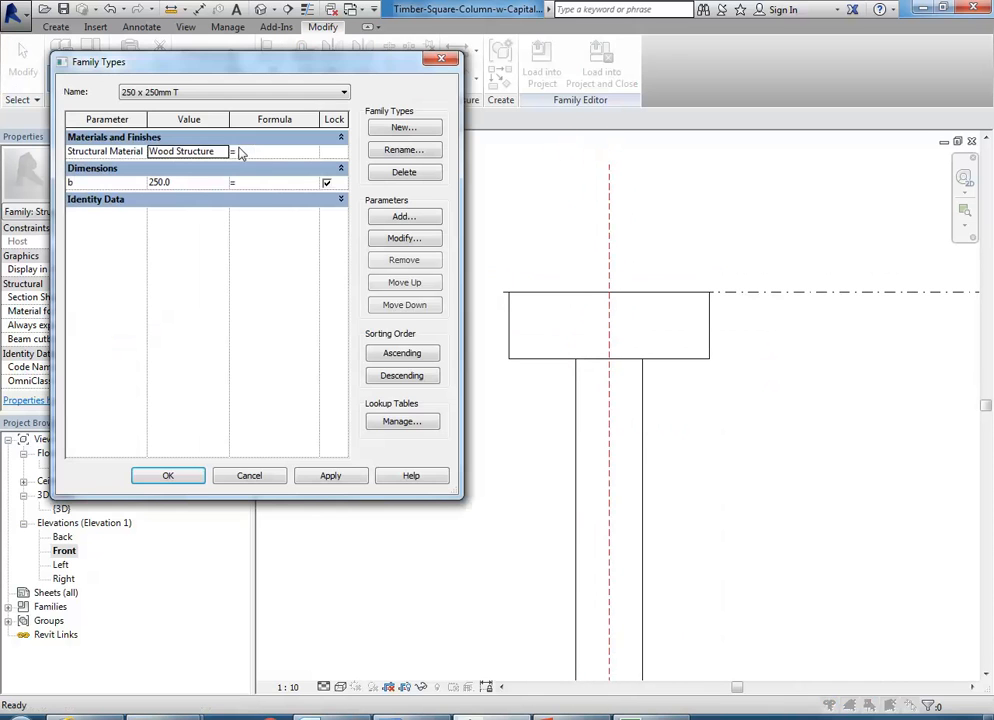
left_click(196, 185)
double_click(196, 185)
type("450")
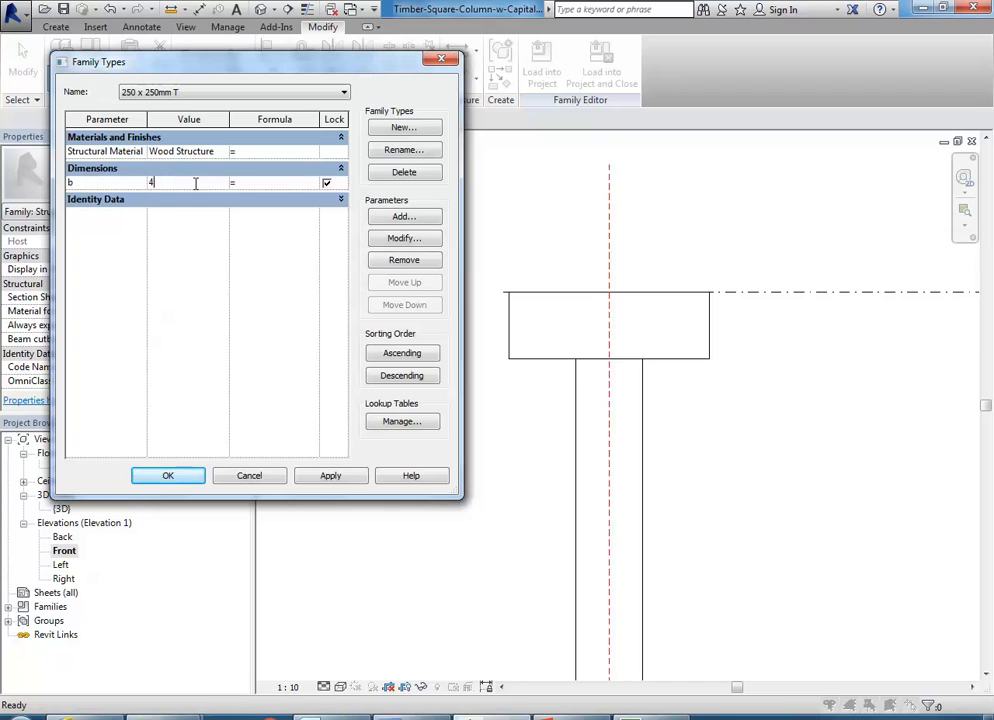
left_click(282, 406)
left_click(312, 478)
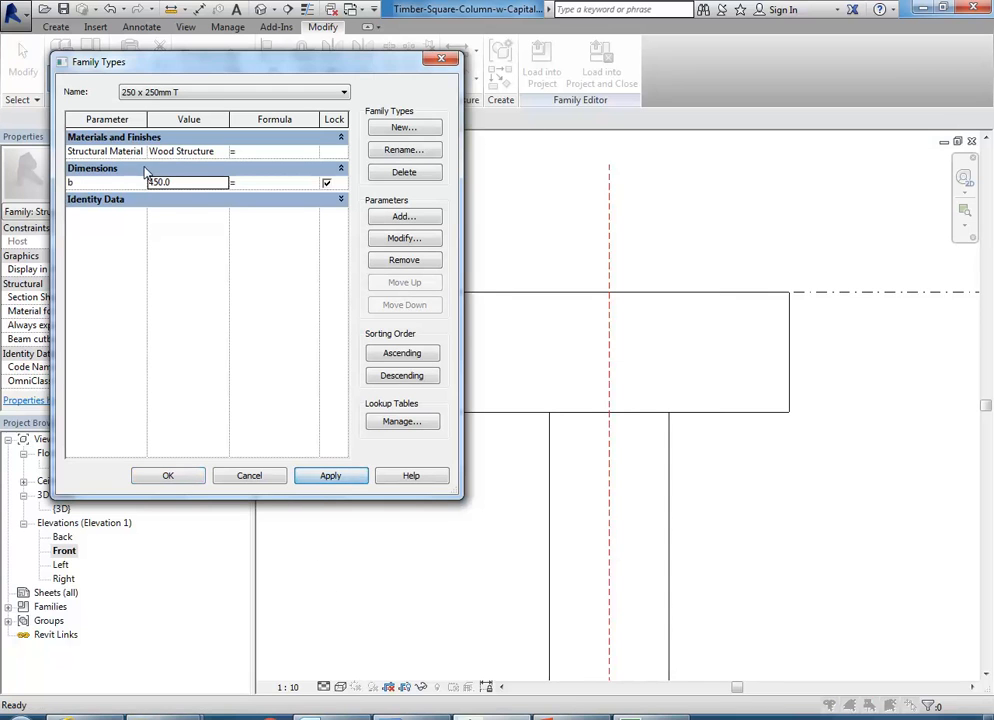
- Set parameter b back to 250, apply it and close the family types
left_click(183, 184)
type("250")
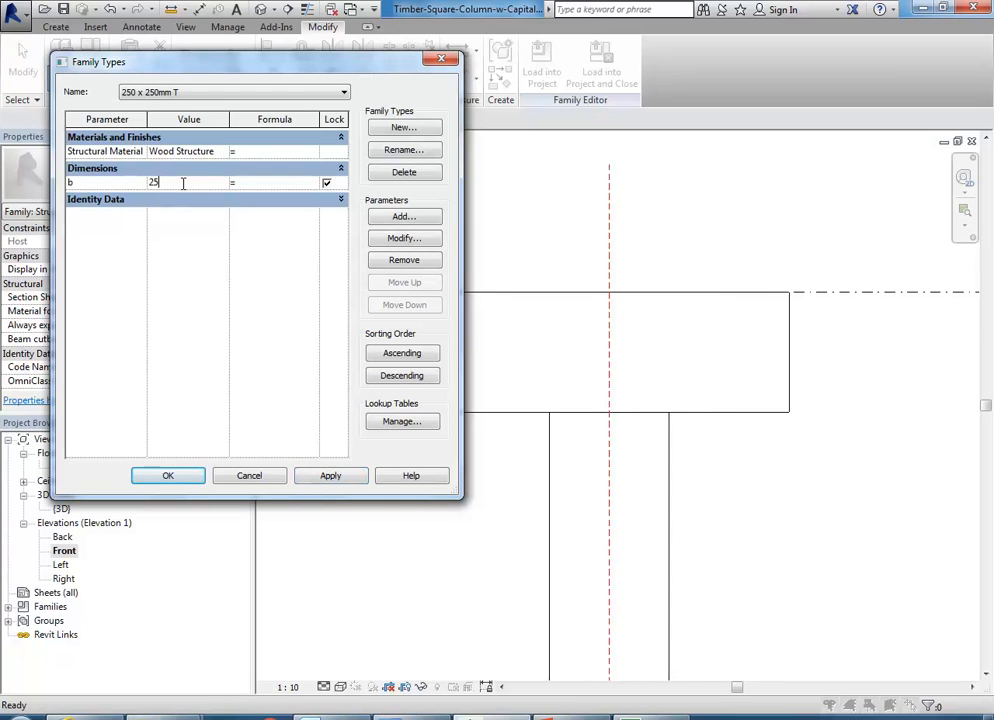
left_click(329, 475)
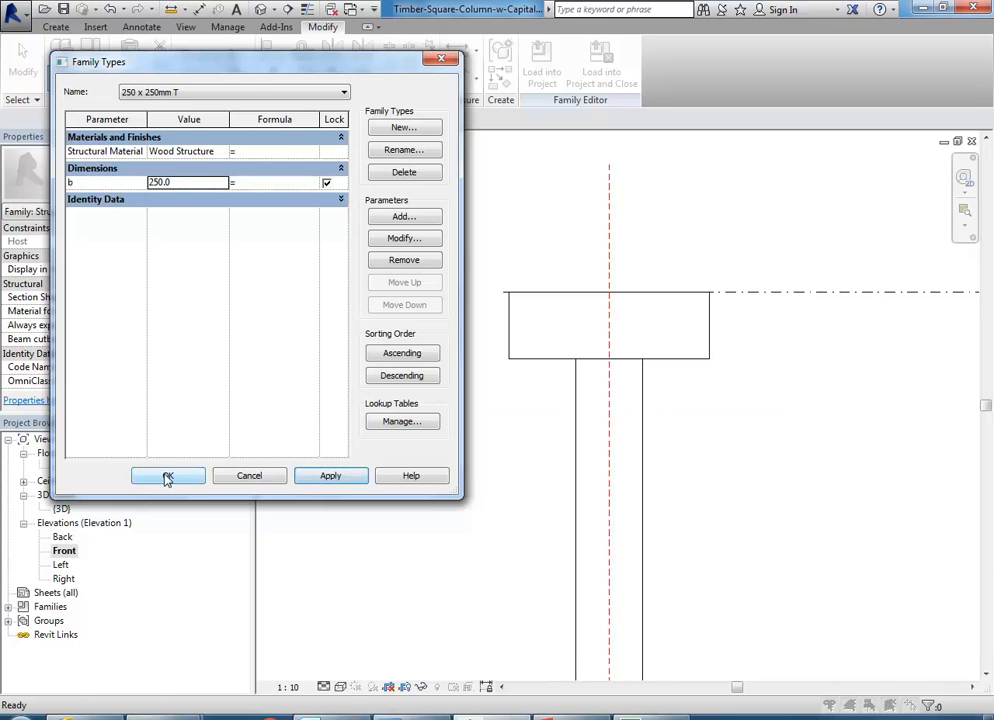
left_click(168, 476)
middle_click_drag(501, 400, 417, 423)
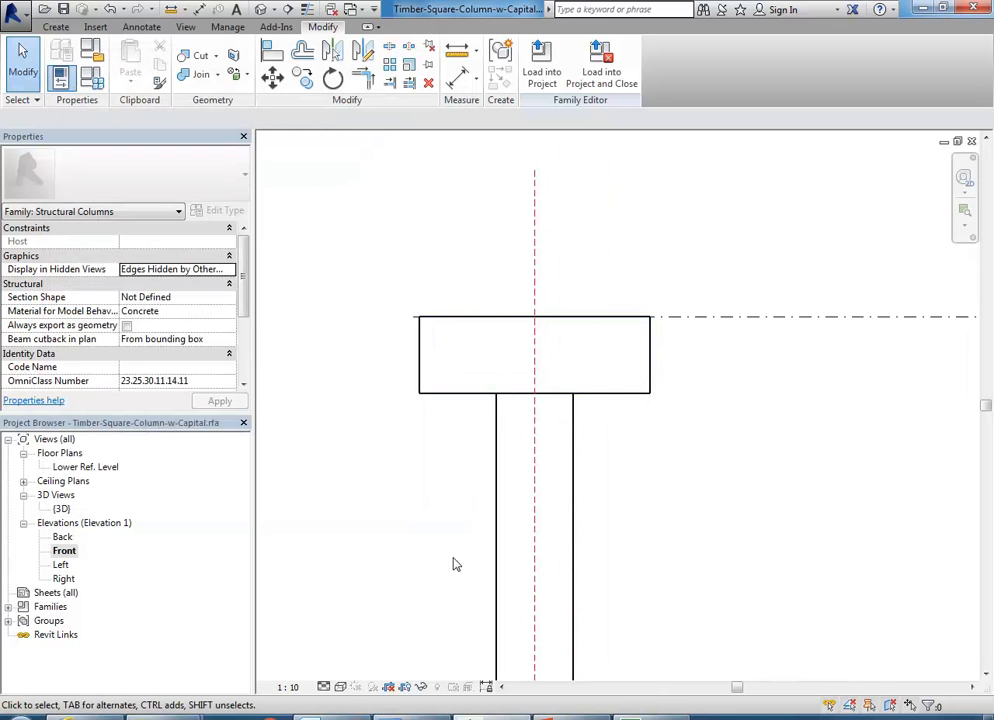
- Switch to PowerPoint to examine the rounded capital corners in the timber column photo, and return to Revit
mouse_move(650, 716)
left_click(620, 638)
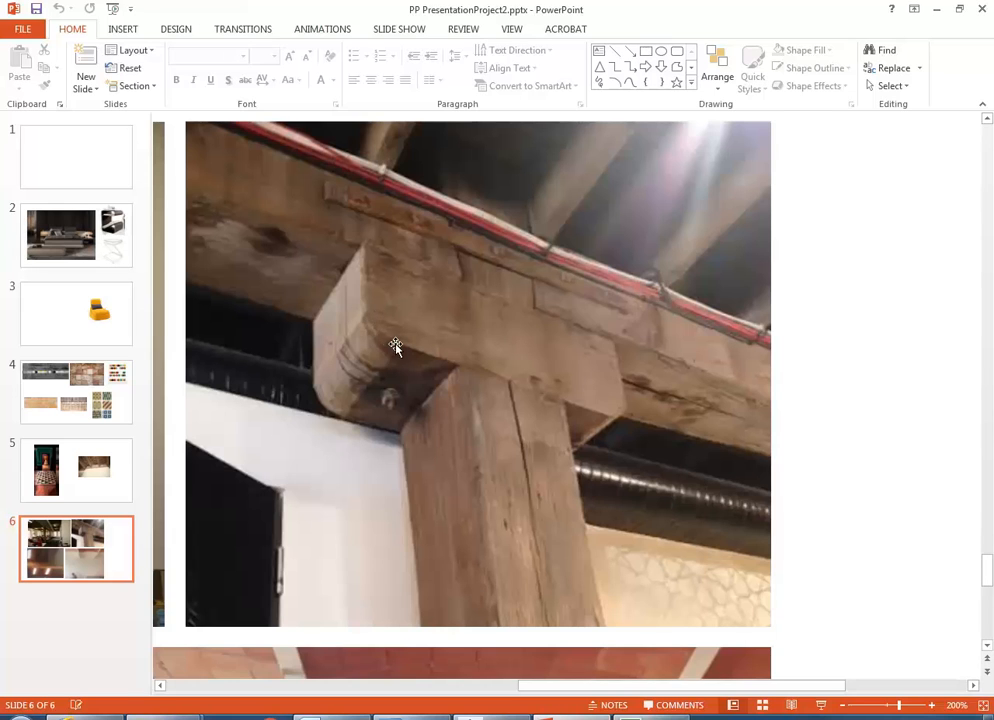
left_click(936, 9)
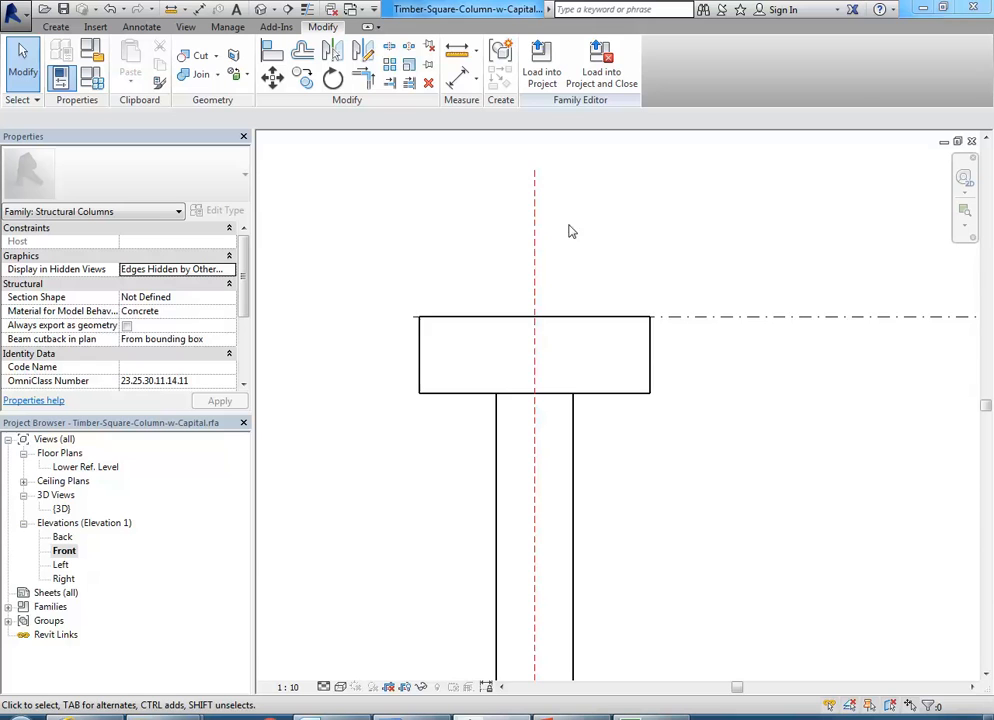
- Select the capital extrusion and open its sketch for editing
scroll(491, 337, "up", 3)
left_click(482, 366)
scroll(499, 297, "down", 2)
middle_click_drag(505, 305, 441, 382)
scroll(430, 382, "up", 1)
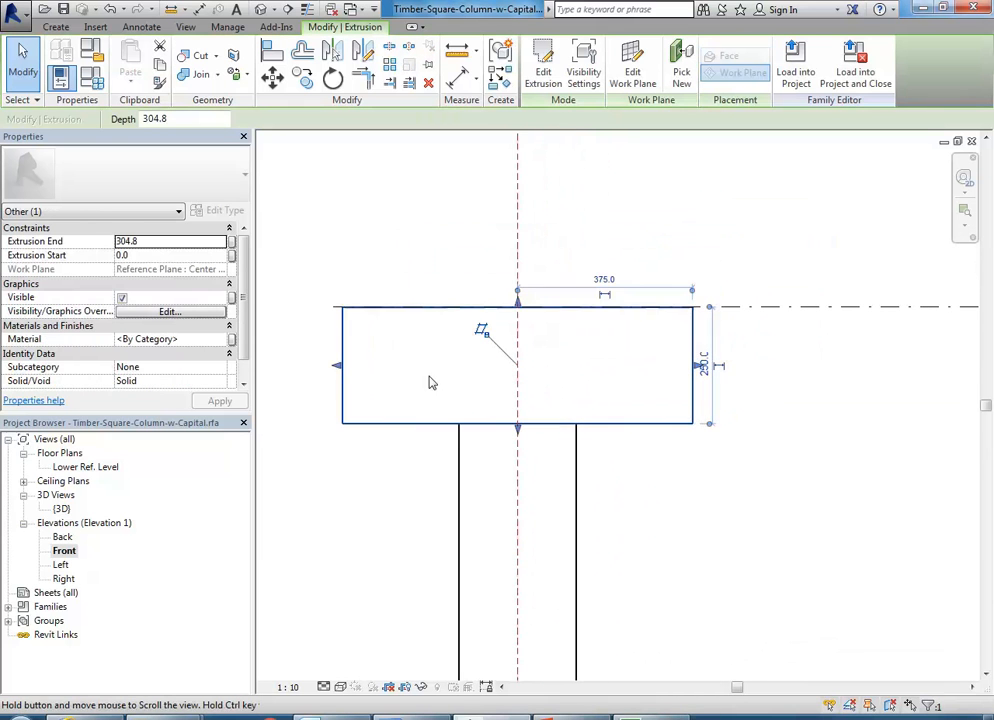
left_click(543, 76)
middle_click_drag(422, 373, 462, 403)
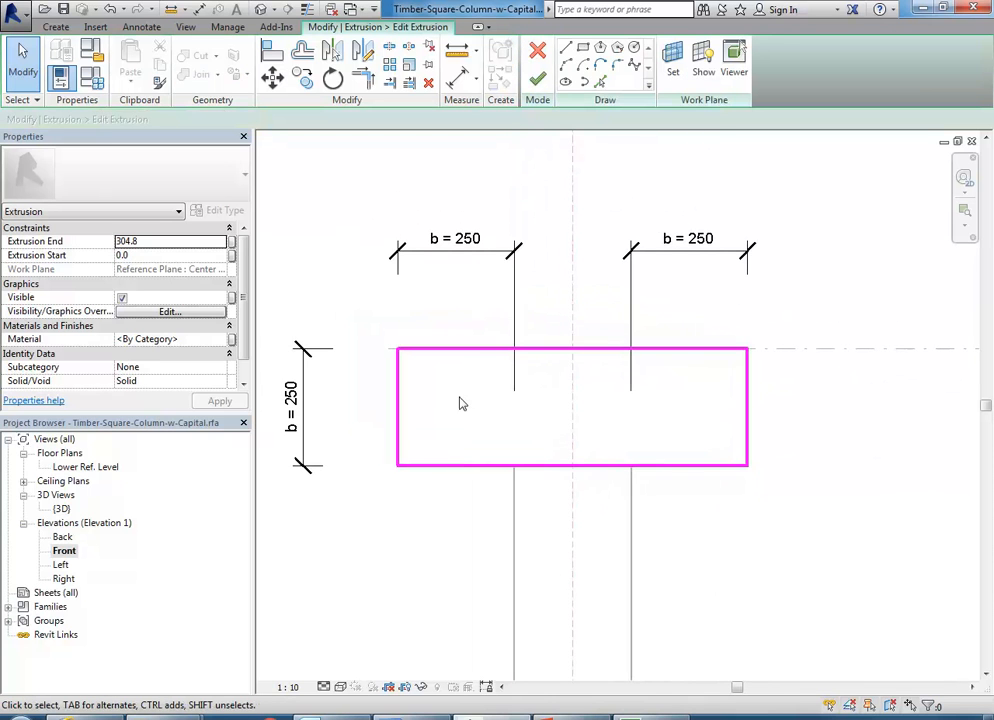
- Round the capital sketch's two bottom corners with fillet arcs, about 60 mm radius on the left and about 100 mm on the right
left_click(617, 66)
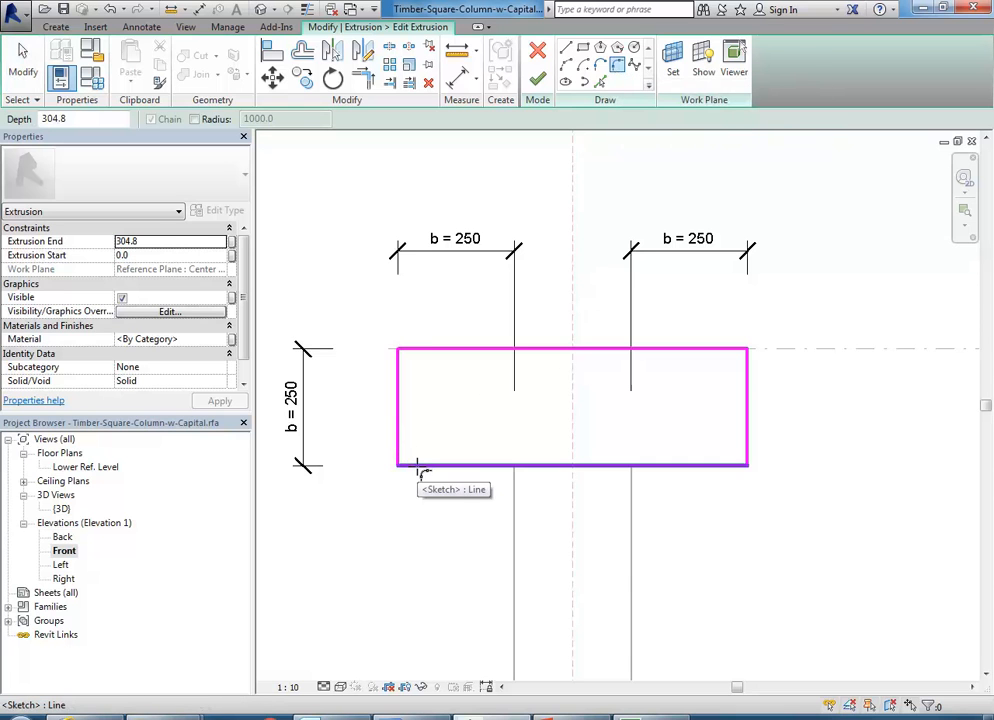
left_click(418, 465)
left_click(399, 455)
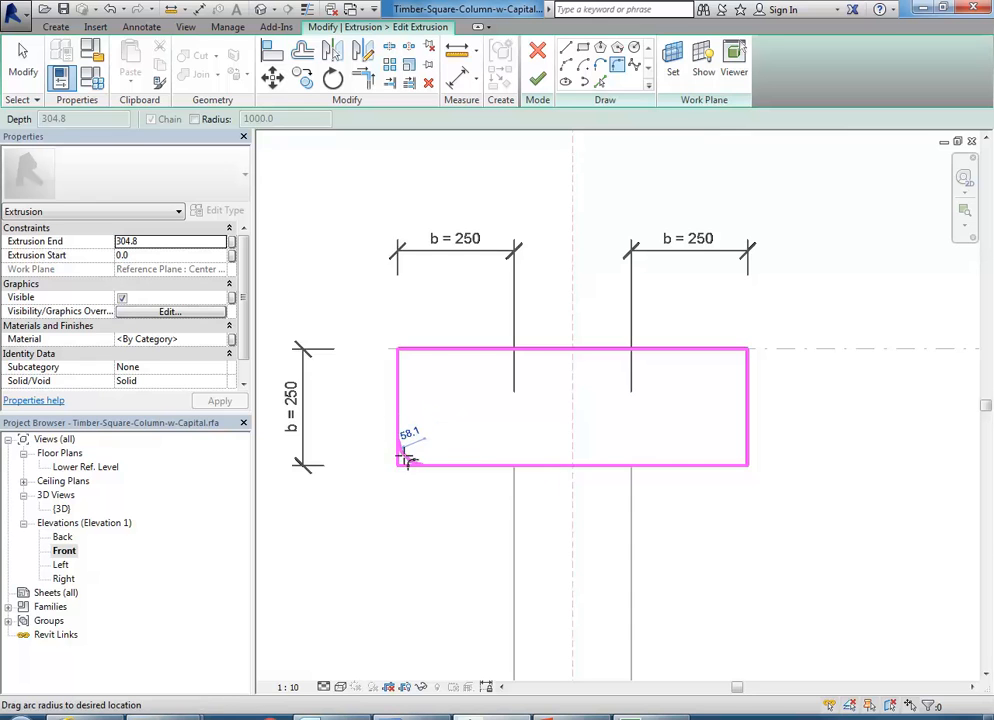
left_click(407, 460)
left_click(729, 467)
left_click(747, 457)
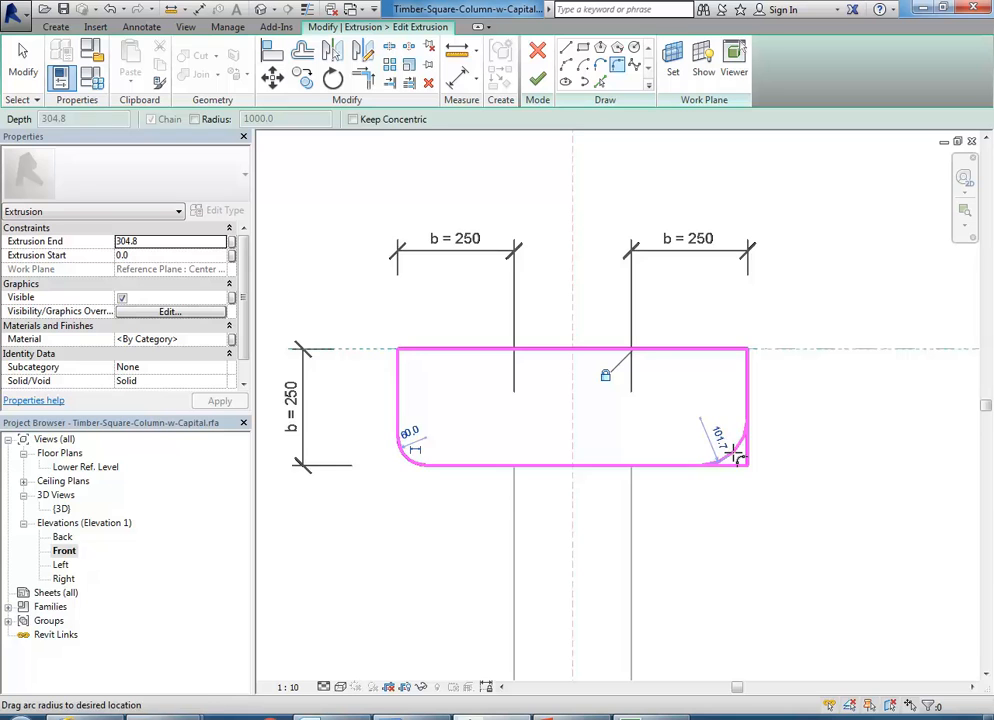
left_click(735, 456)
right_click(461, 300)
left_click(480, 309)
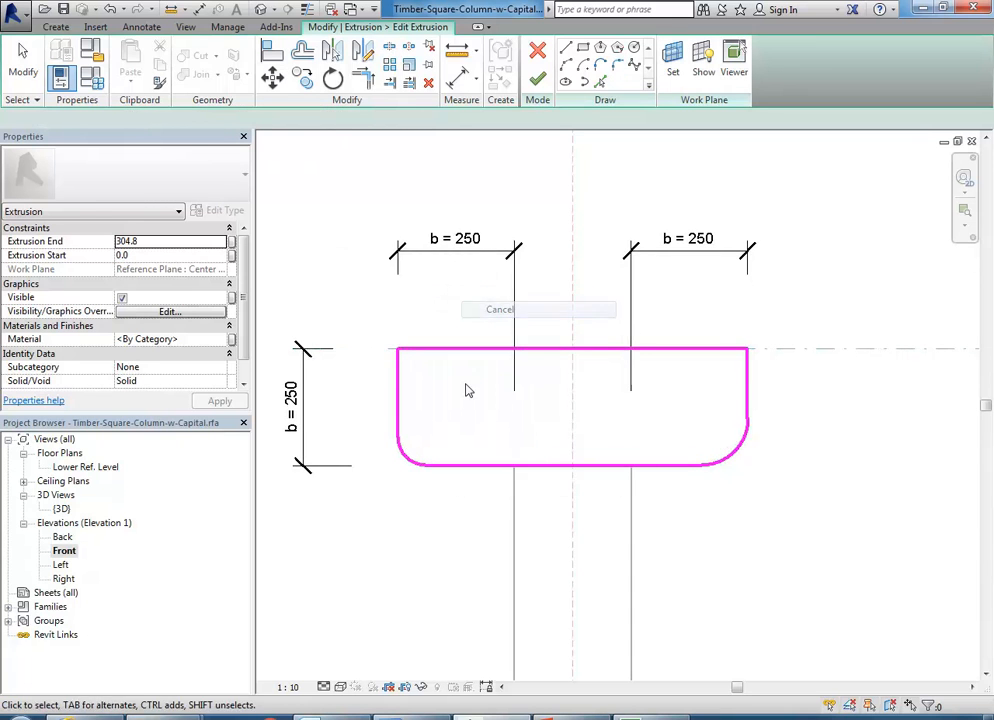
- Inspect the radius dimension of the lower-left fillet arc in the capital sketch
middle_click_drag(458, 413, 447, 416)
scroll(413, 464, "up", 2)
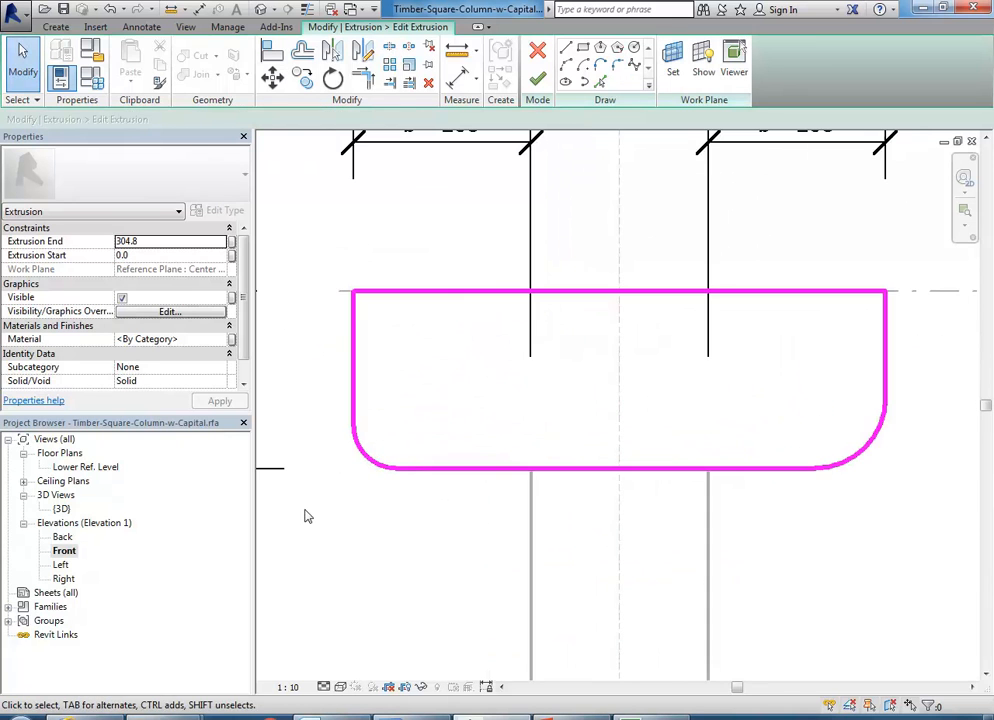
scroll(437, 536, "down", 1)
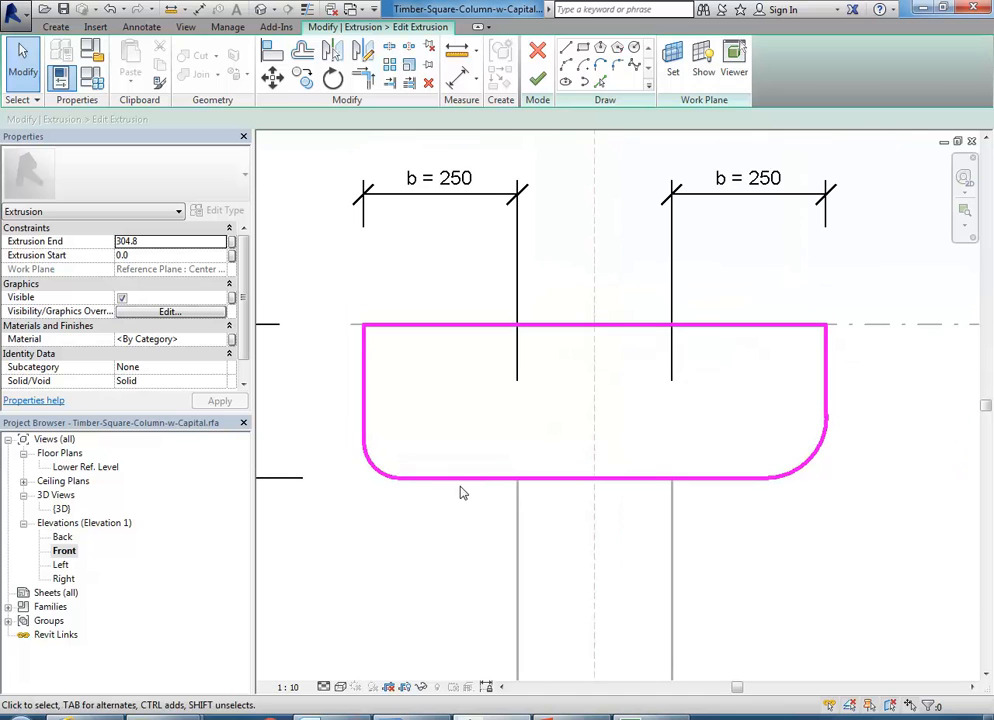
left_click(379, 476)
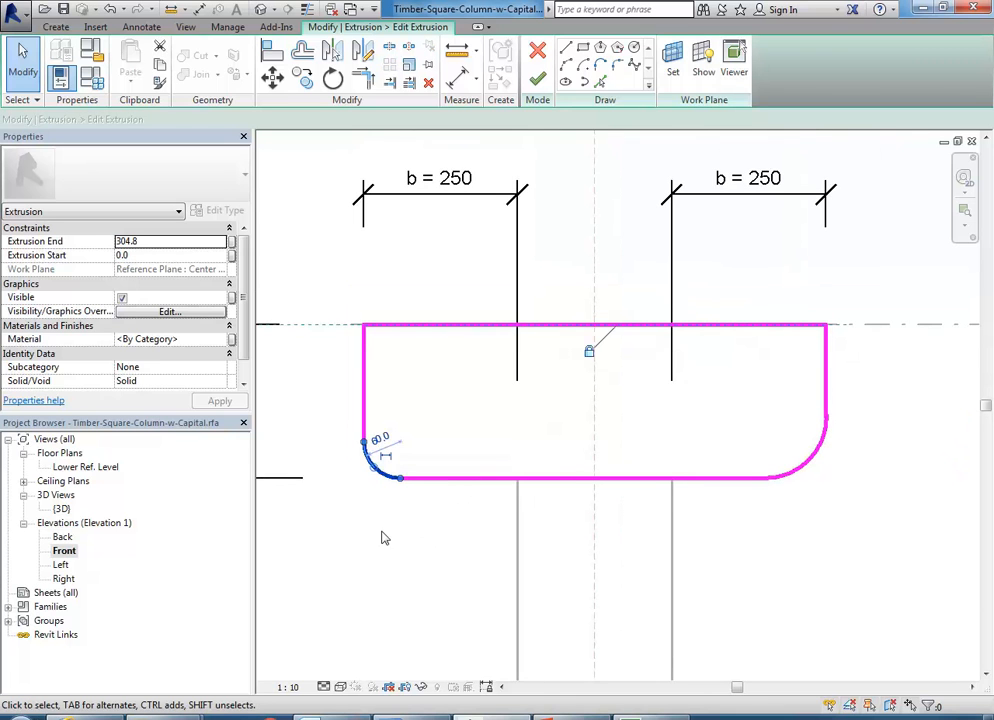
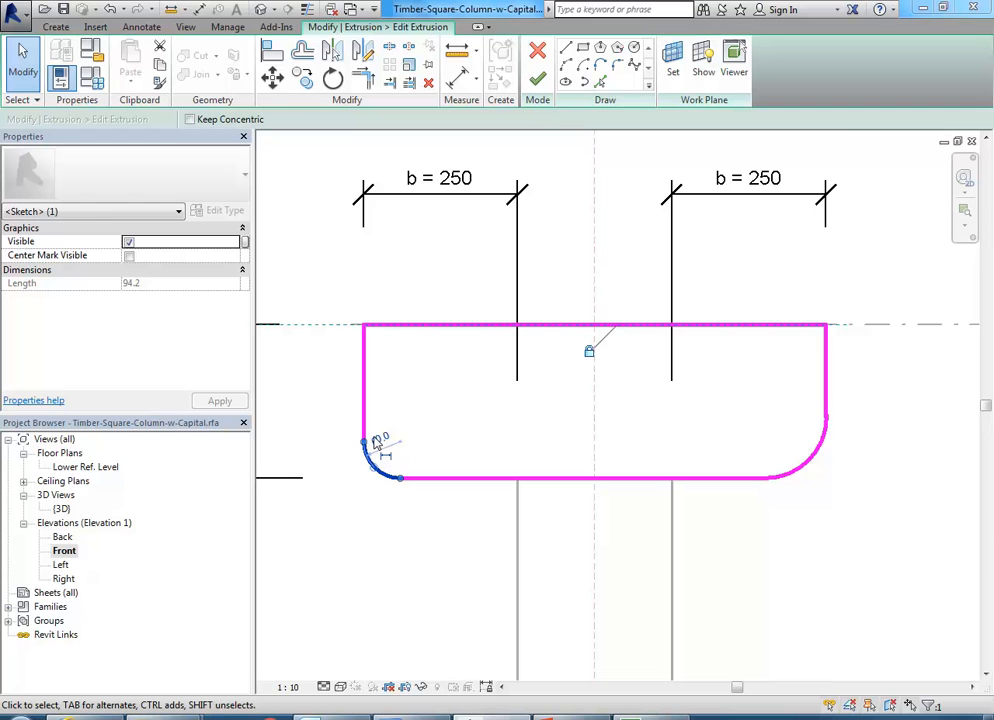
left_click(408, 556)
middle_click_drag(422, 559, 406, 563)
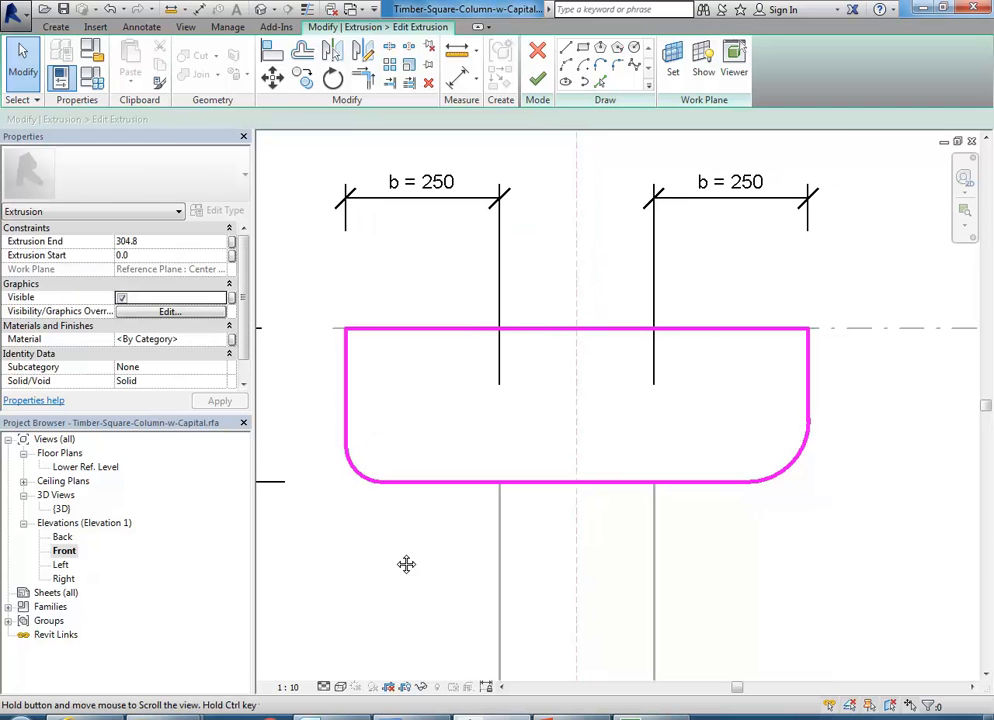
- Set the radius of the capital sketch's lower-right fillet arc to 60 mm
left_click(786, 476)
left_click(768, 458)
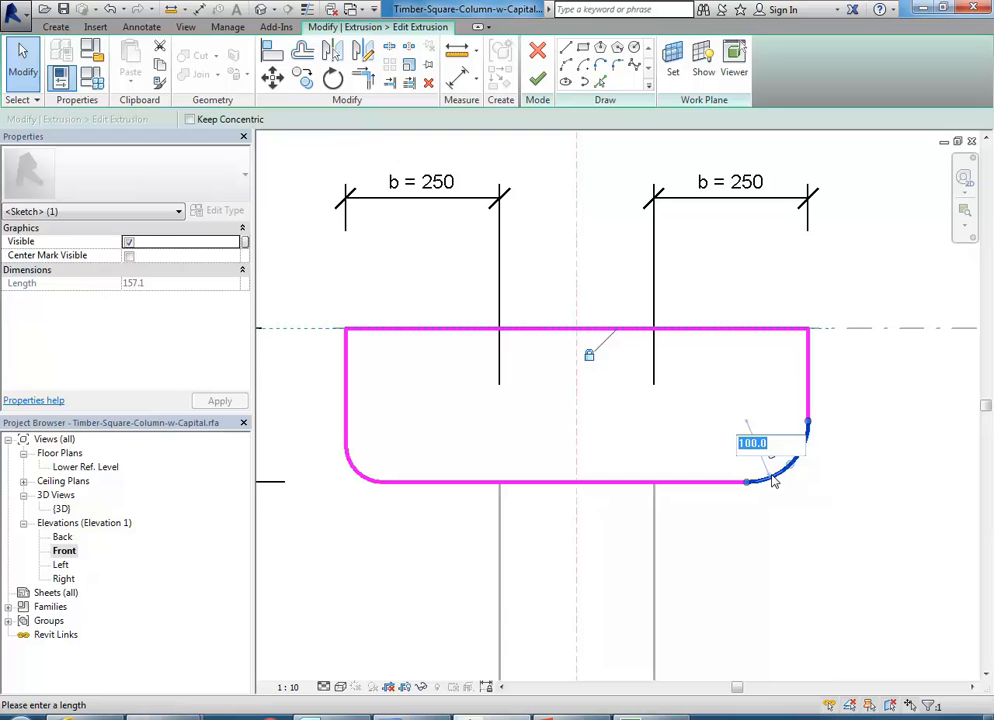
type("60")
key("Return")
left_click(829, 654)
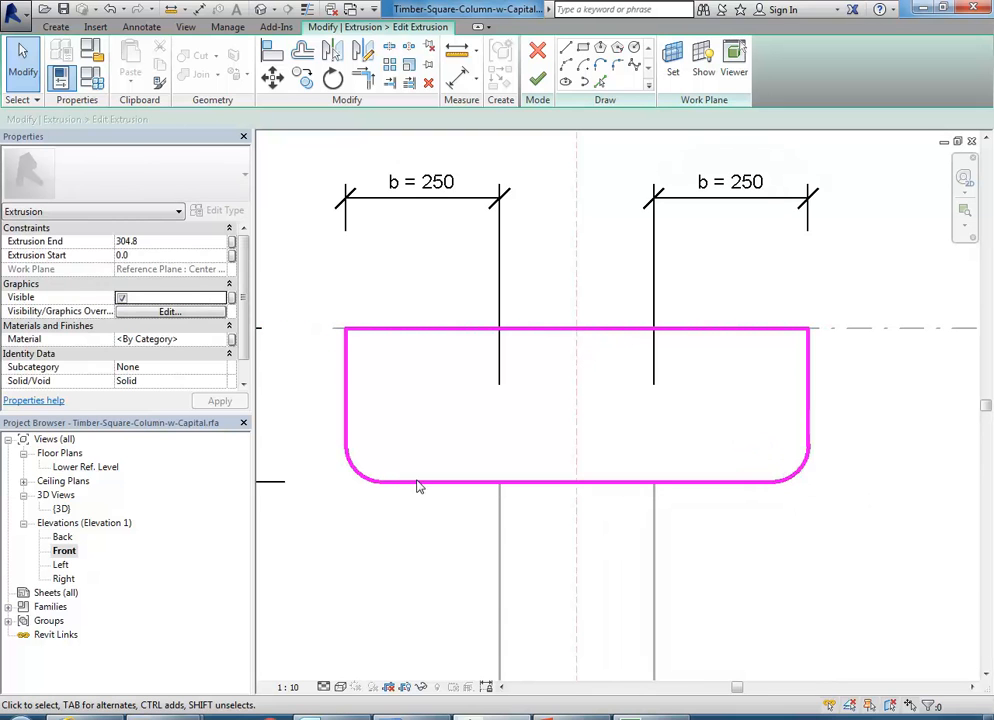
- Add radial dimensions to both bottom fillet arcs of the capital sketch
left_click(468, 80)
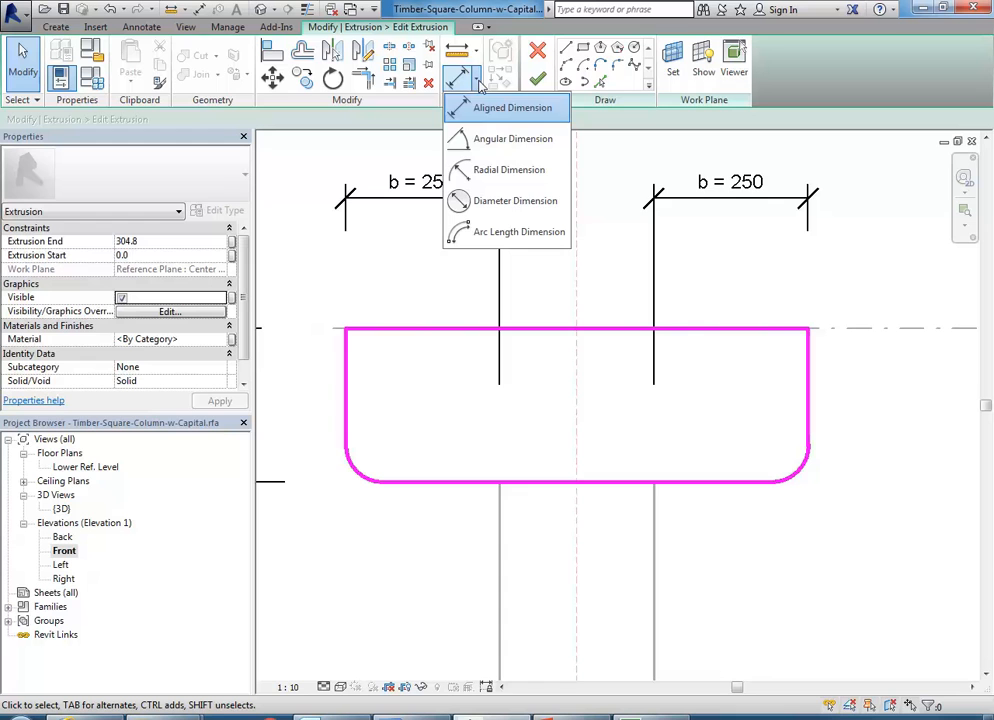
left_click(502, 174)
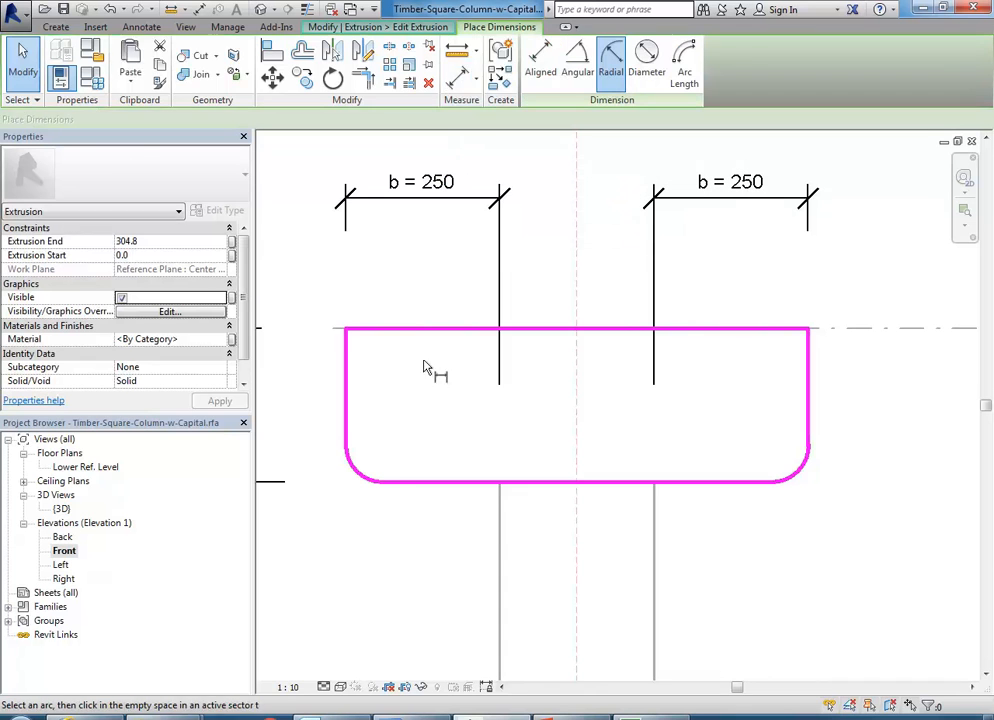
left_click(358, 476)
left_click(375, 460)
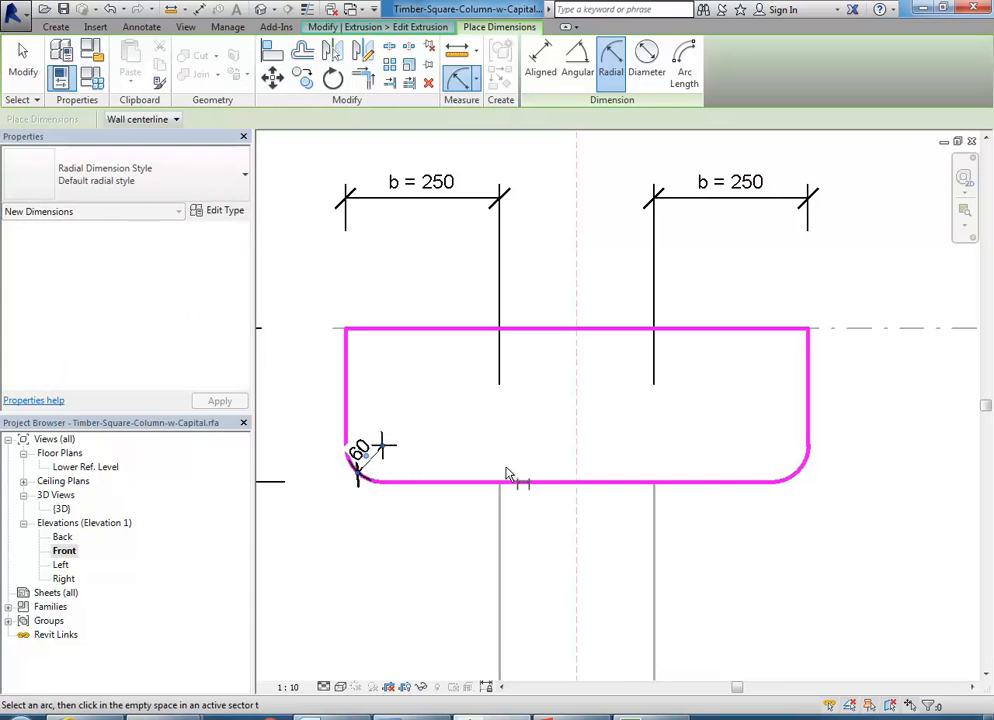
left_click(802, 472)
left_click(777, 455)
key("Escape")
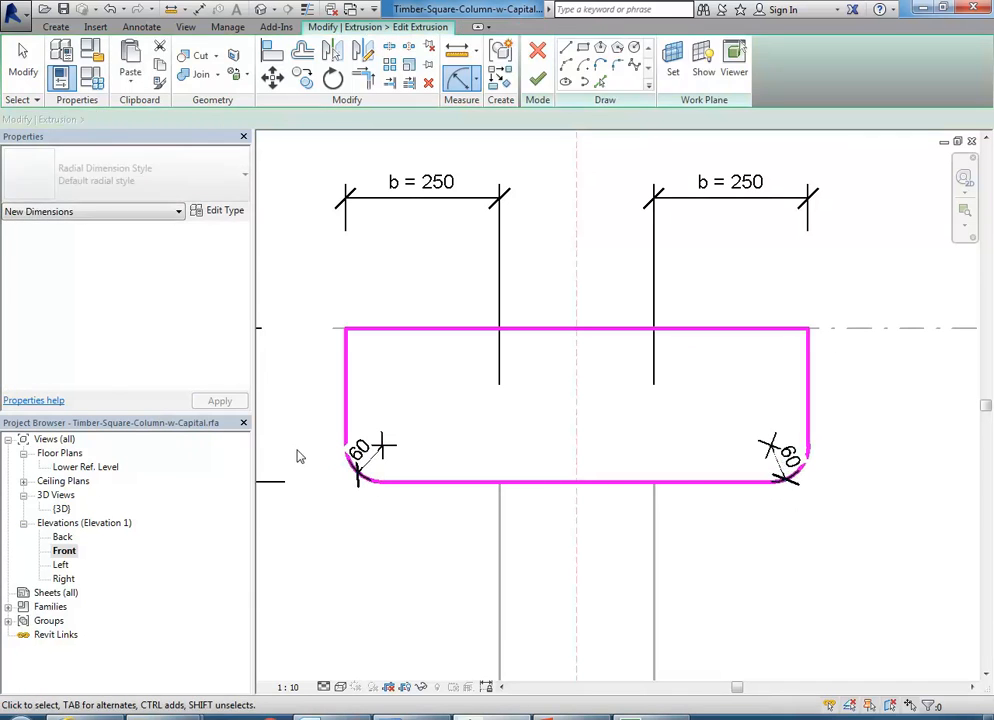
- Examine the parameter label options available for the radial dimension on the capital sketch's lower-left arc
left_click(361, 455)
middle_click_drag(409, 506, 428, 450)
scroll(455, 520, "down", 3)
scroll(428, 450, "up", 3)
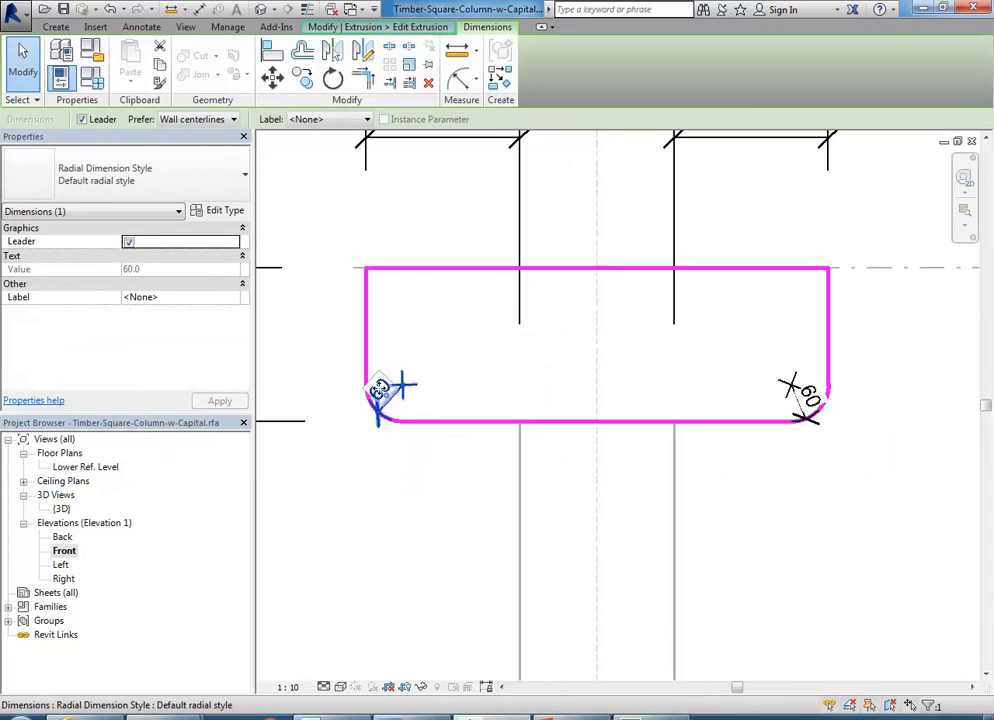
left_click(415, 515)
middle_click_drag(425, 506, 417, 510)
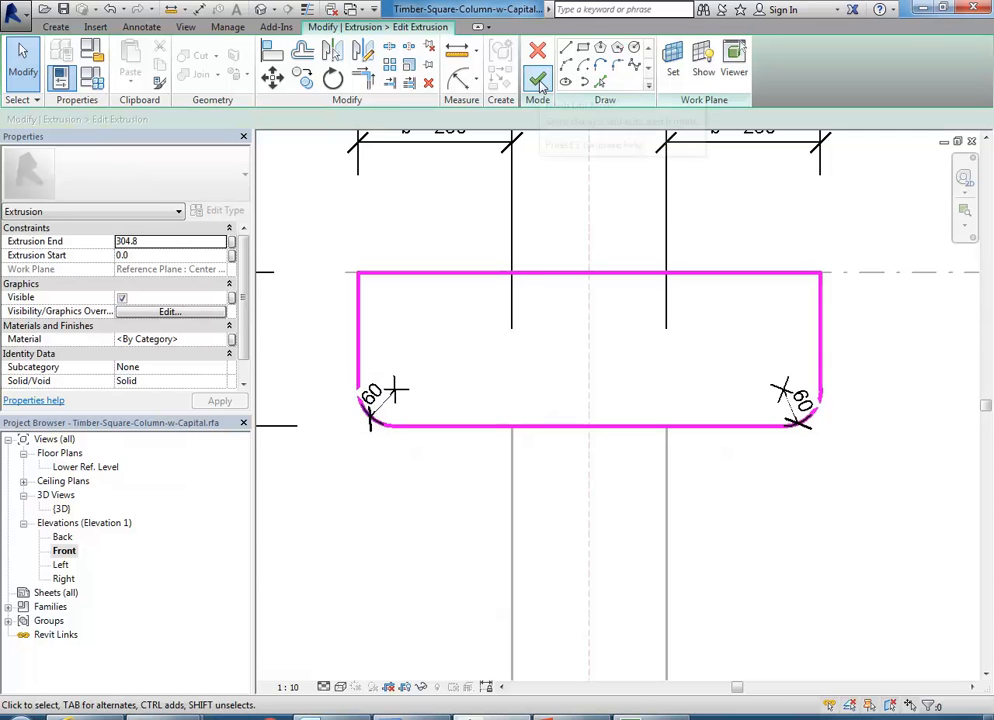
scroll(437, 402, "up", 3)
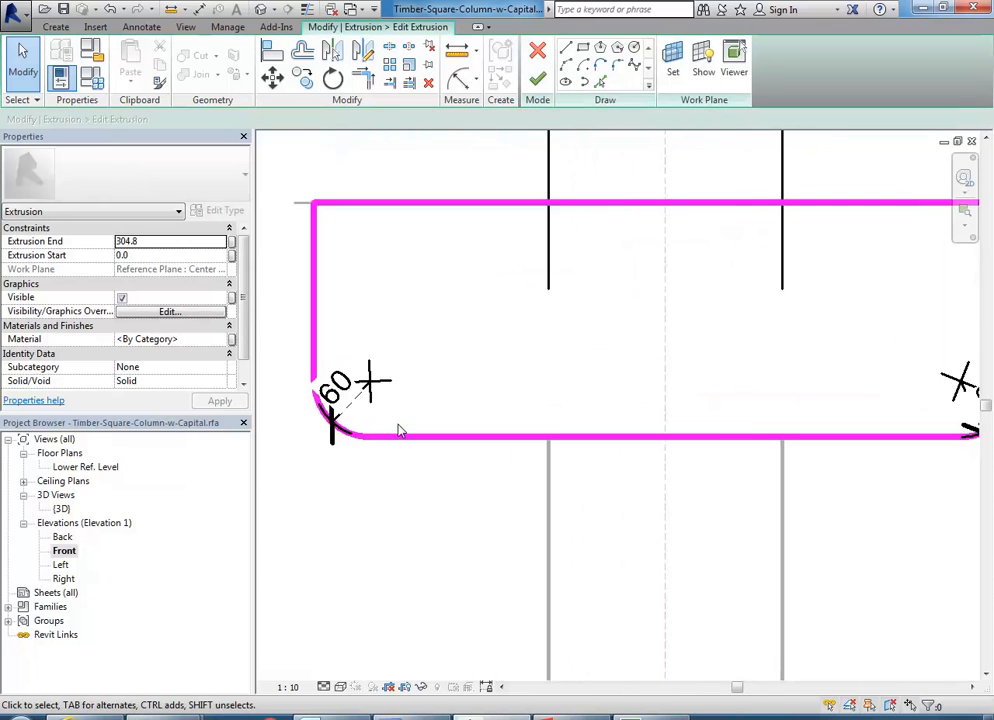
left_click(351, 404)
scroll(461, 395, "down", 3)
middle_click_drag(461, 395, 468, 408)
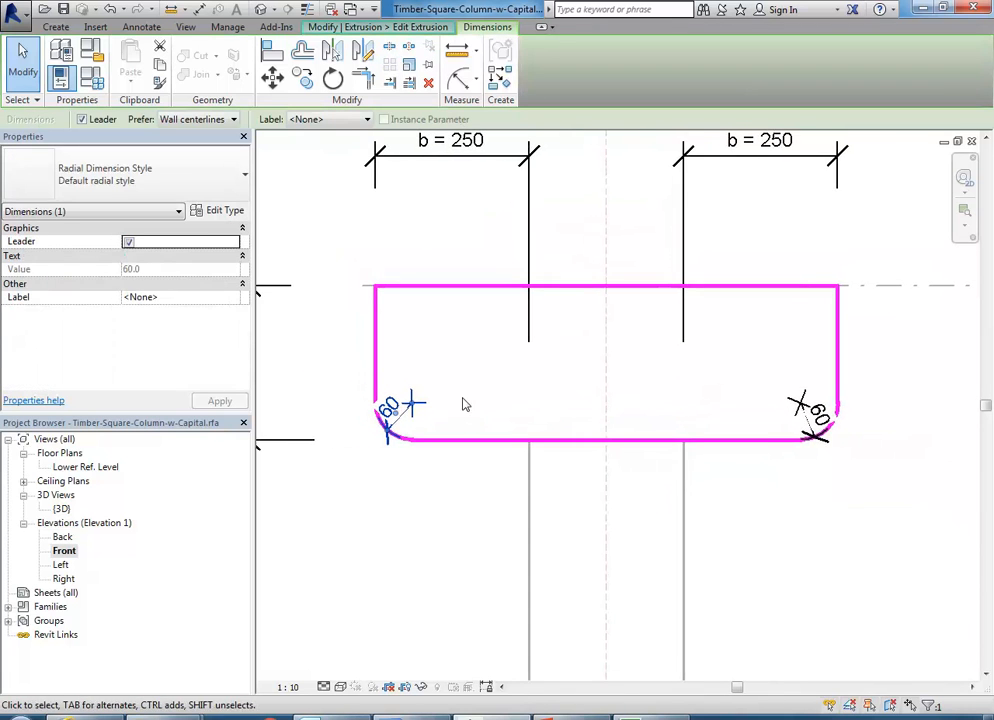
scroll(466, 404, "up", 1)
left_click(326, 120)
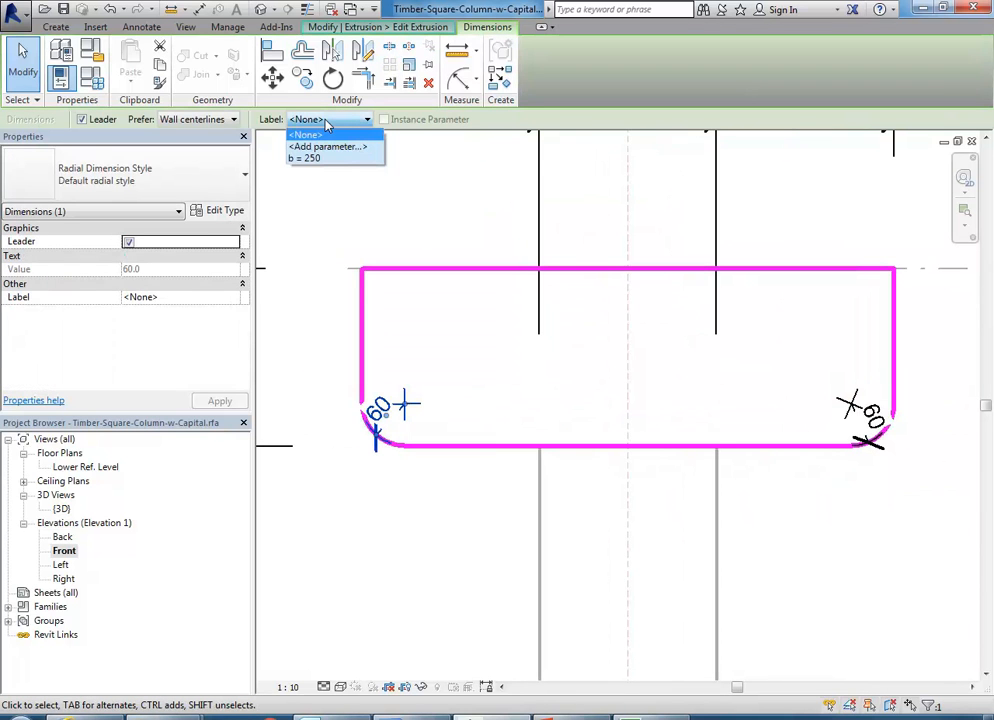
left_click(326, 120)
left_click(417, 562)
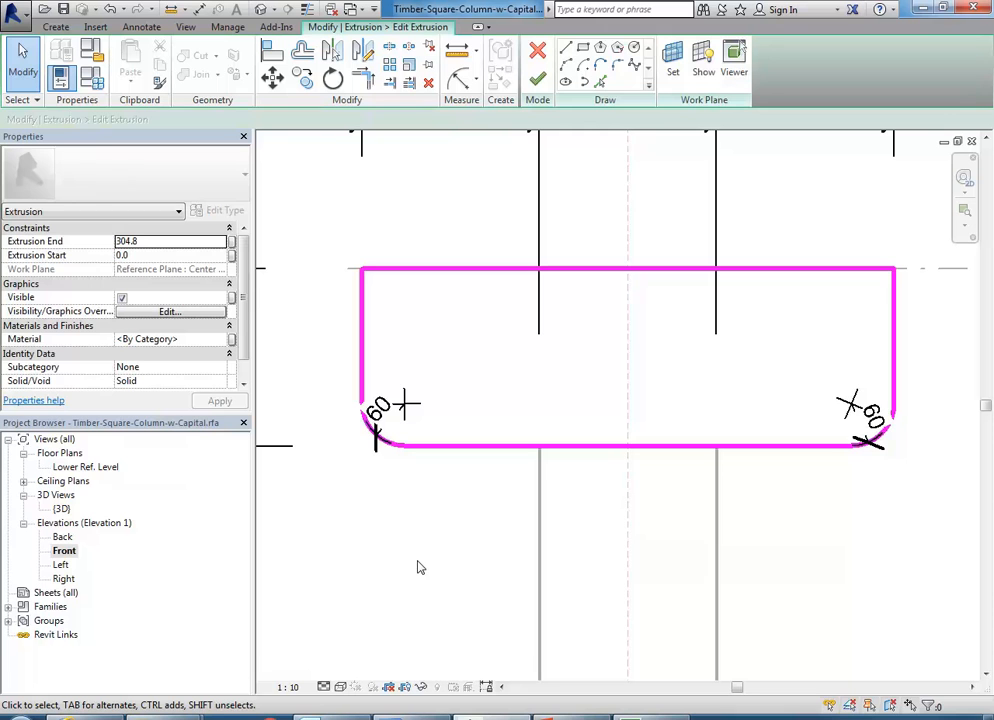
left_click(378, 409)
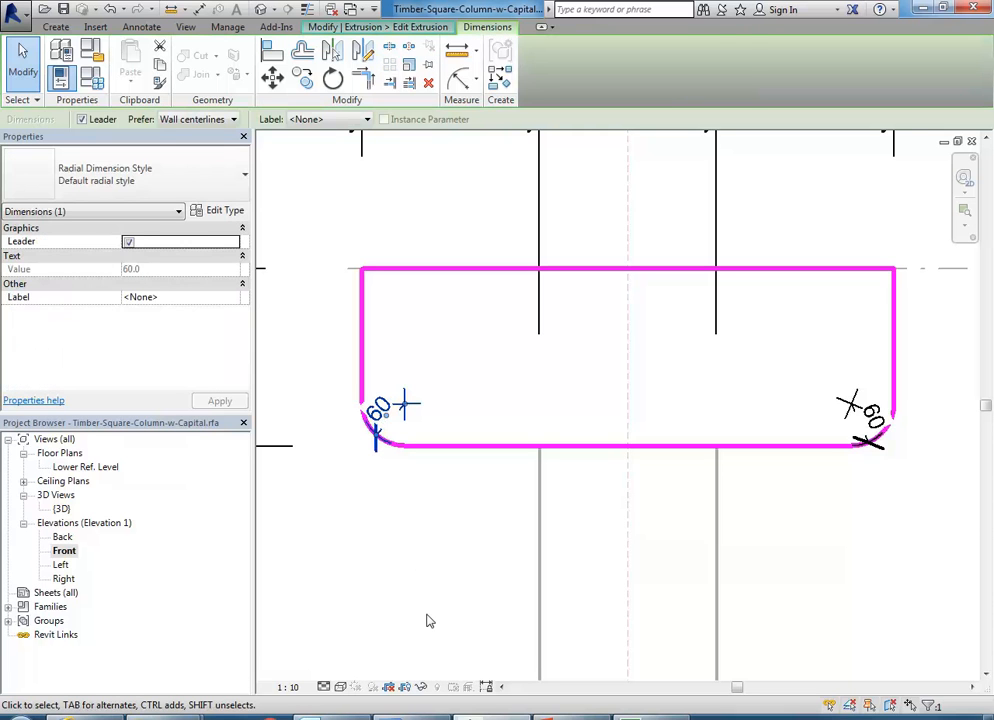
left_click(459, 584)
- Finish editing the capital's extrusion sketch
left_click(533, 75)
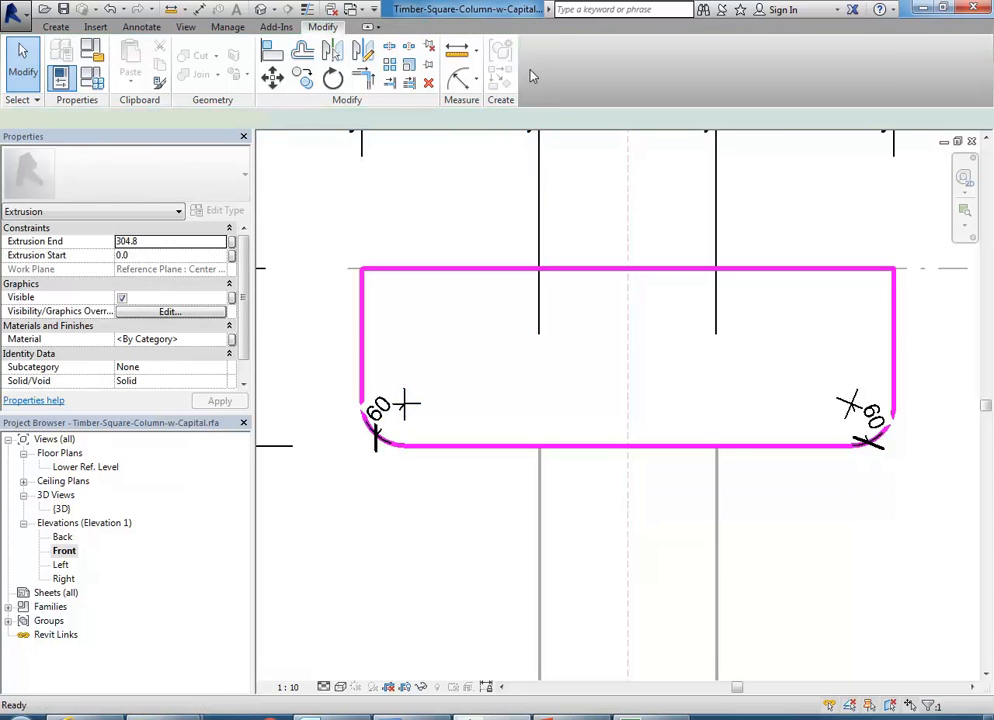
left_click(417, 538)
scroll(402, 328, "down", 1)
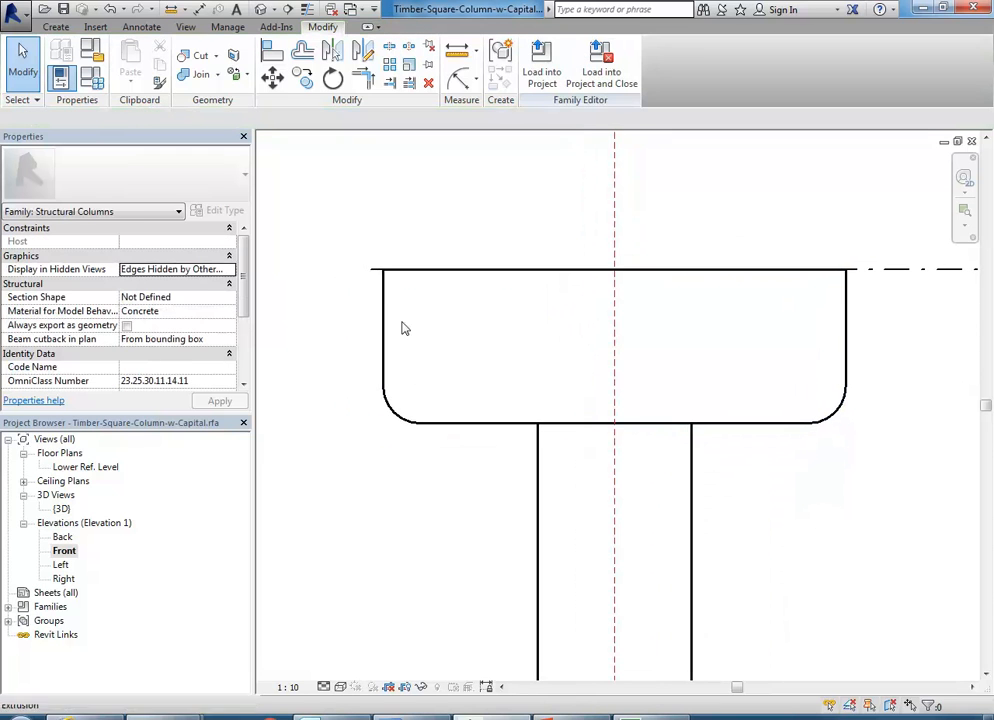
middle_click_drag(419, 509, 405, 502)
scroll(390, 315, "down", 2)
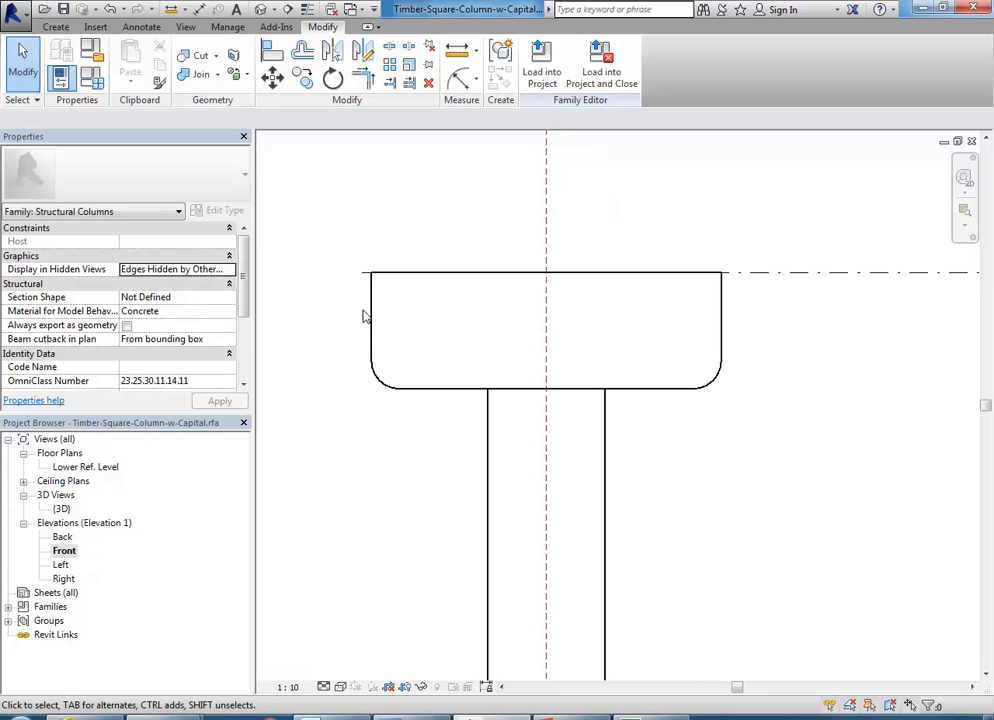
- Flex the 250 x 250mm T family type by applying values of 450 and 150 to parameter b
left_click(96, 60)
left_click(430, 434)
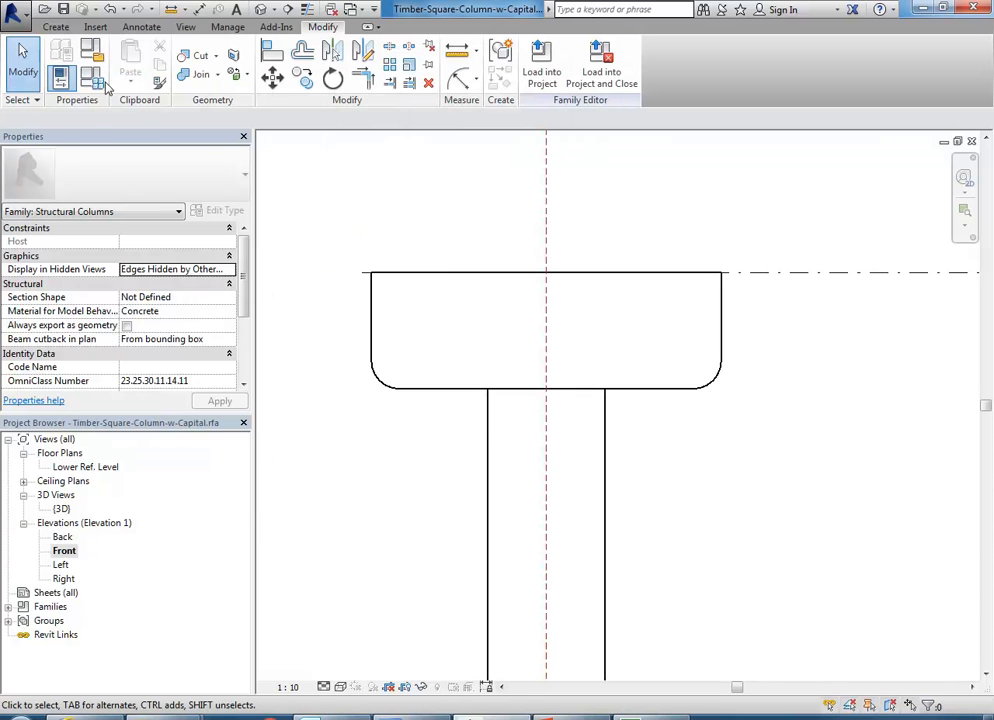
left_click(61, 56)
mouse_move(257, 72)
left_mouse_down()
mouse_move(189, 84)
mouse_move(275, 60)
mouse_move(266, 62)
left_mouse_up()
left_click(260, 470)
middle_click_drag(393, 472, 623, 492)
left_click(62, 58)
left_click(207, 177)
type("450")
left_click(343, 470)
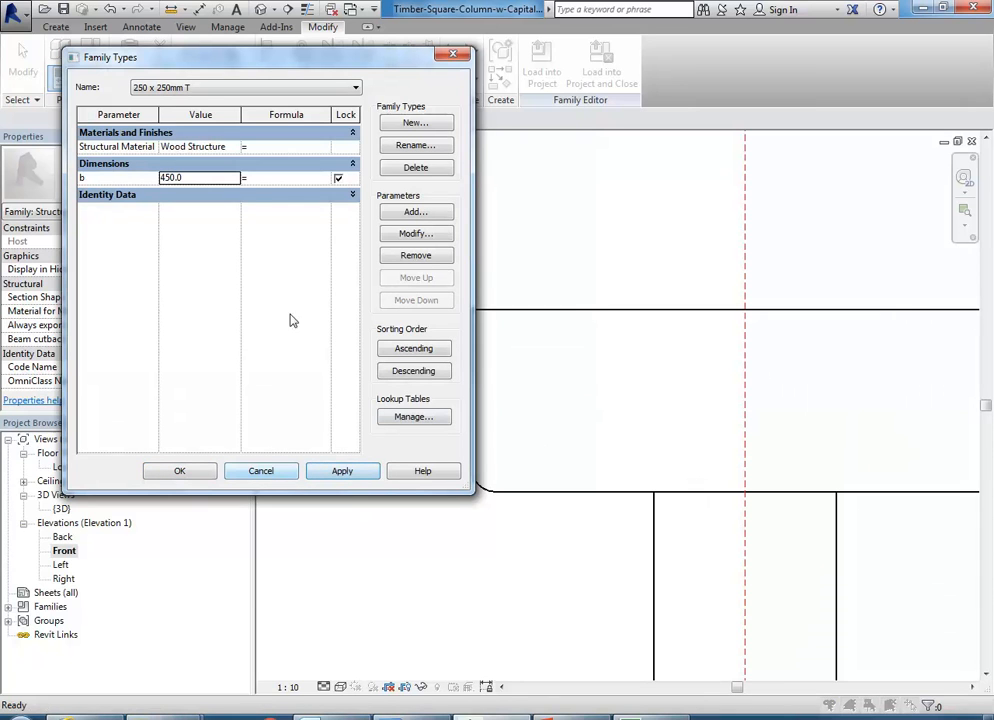
left_click(200, 179)
type("150")
left_click(336, 472)
- Set parameter b of the 250 x 250mm T type to 250 and accept the family types
left_click(213, 177)
type("250")
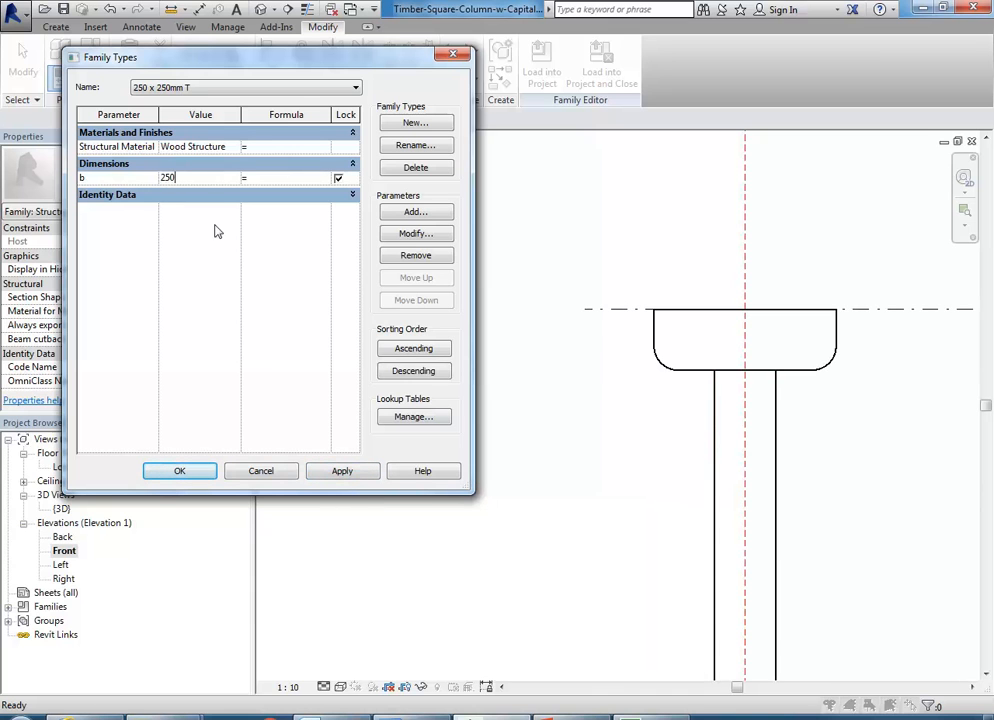
left_click(339, 476)
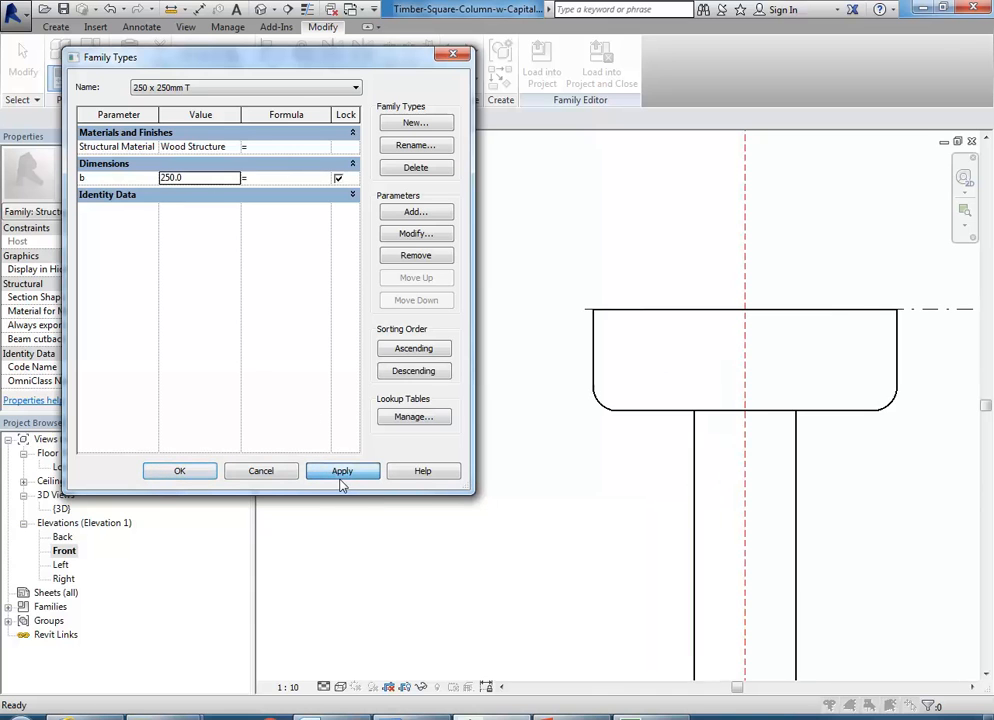
left_click(181, 471)
scroll(415, 420, "up", 3)
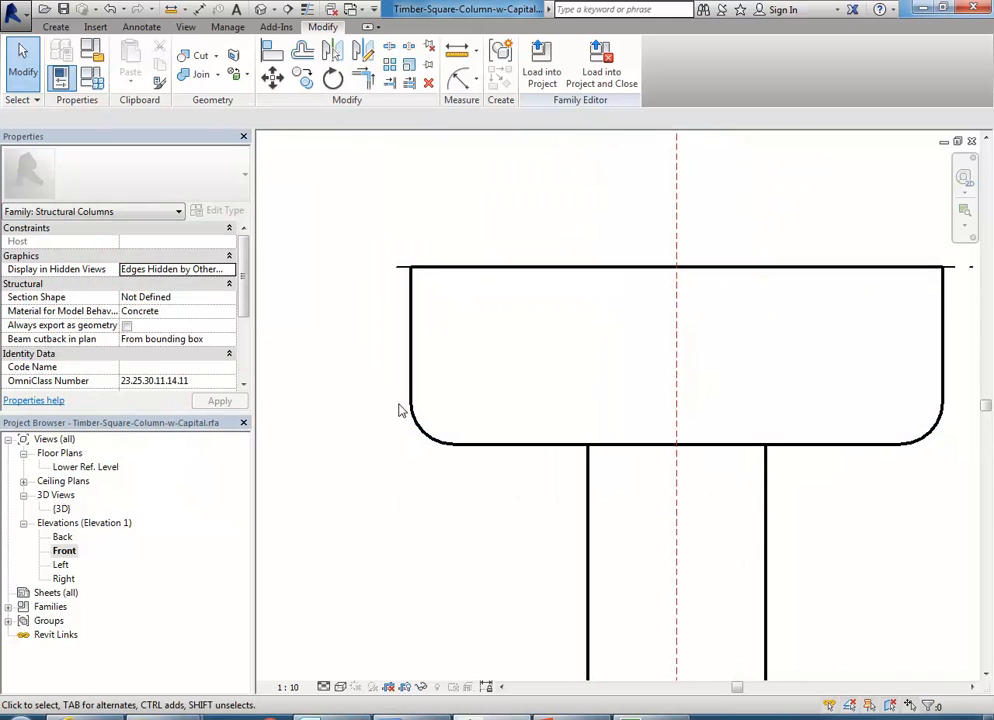
scroll(501, 376, "down", 1)
middle_click_drag(505, 382, 478, 386)
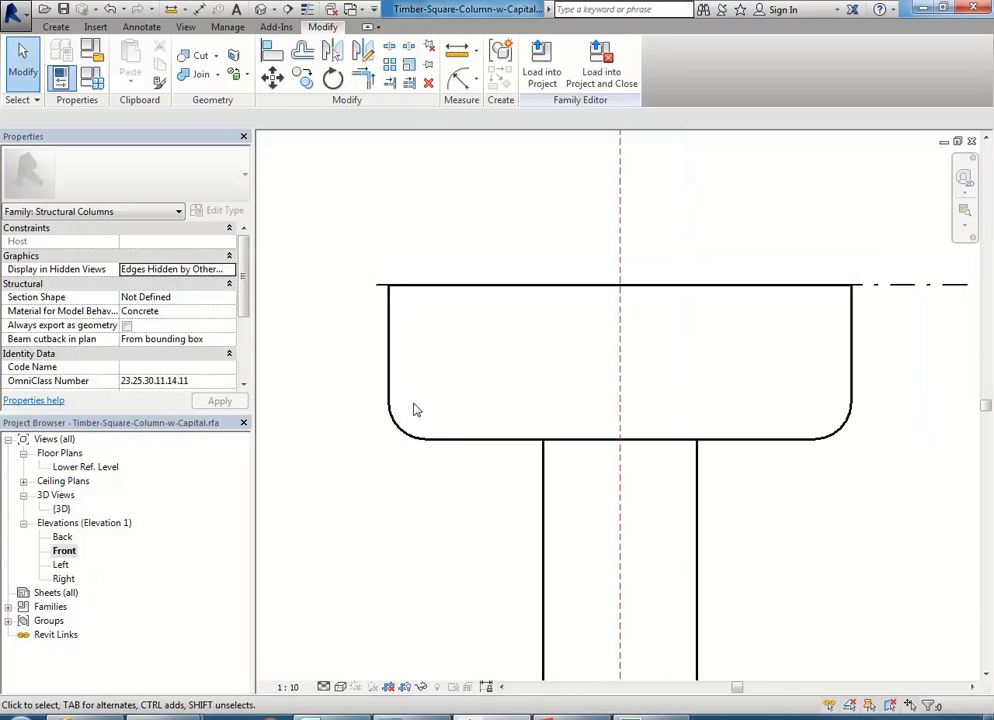
scroll(414, 530, "down", 1)
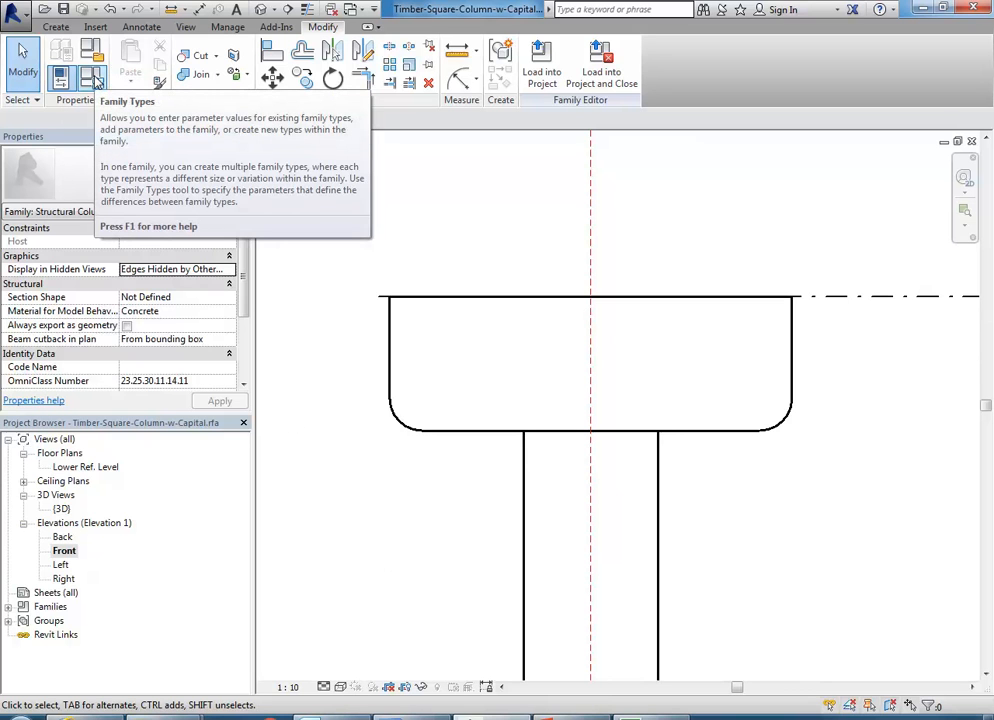
middle_click_drag(375, 487, 391, 455)
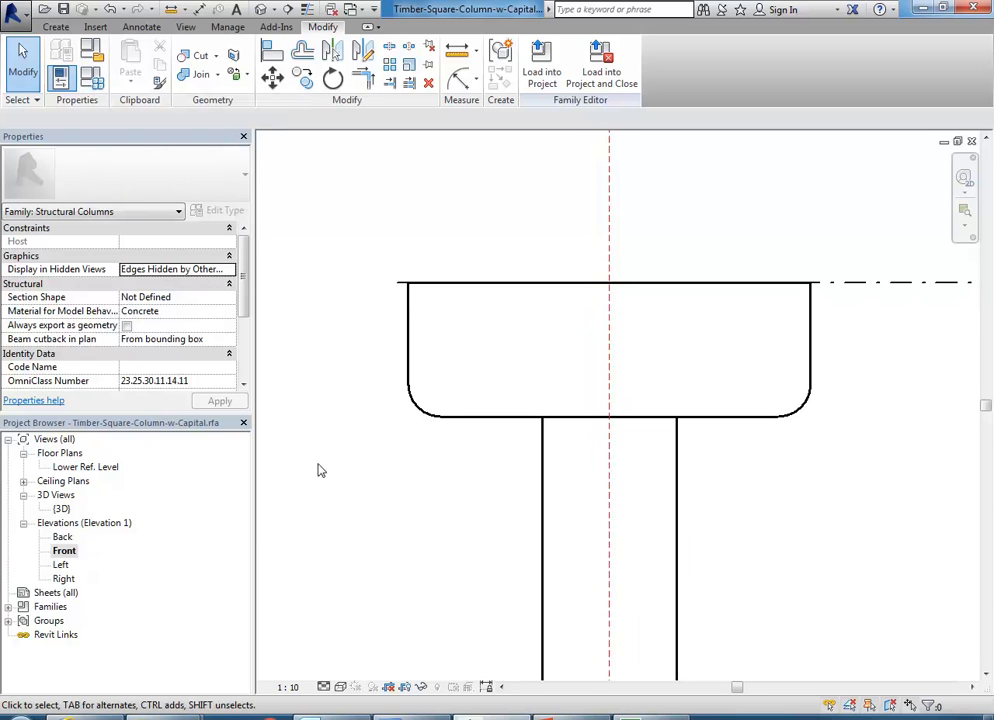
- Open the Left elevation to examine the capital's depth against the column shaft
scroll(410, 399, "down", 5)
middle_click_drag(493, 392, 498, 289)
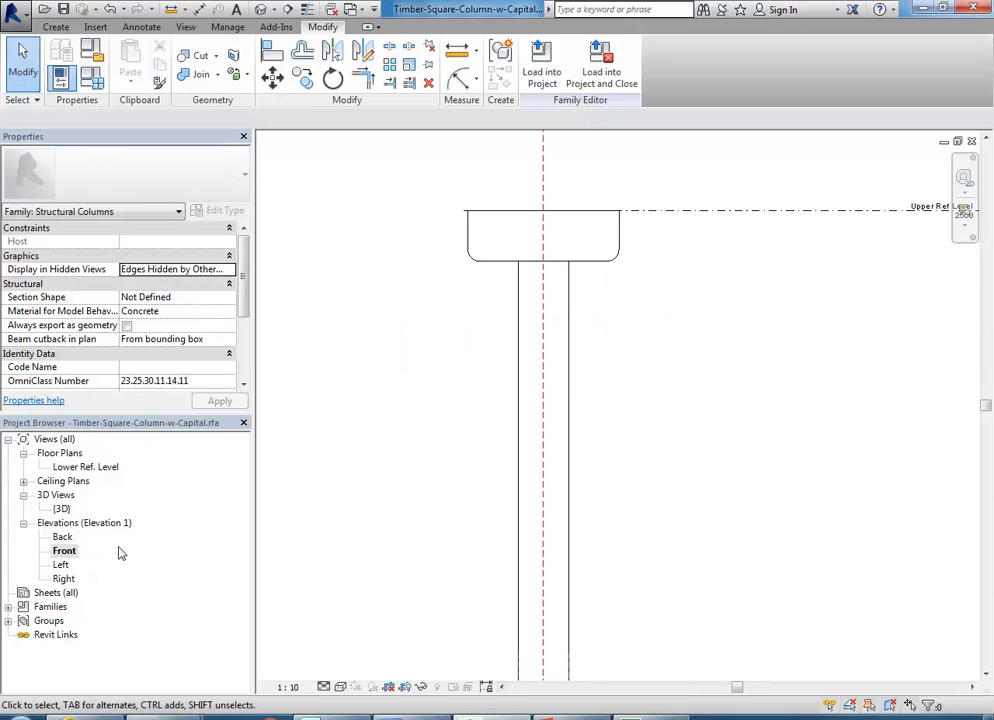
double_click(57, 570)
scroll(444, 402, "down", 1)
middle_click_drag(448, 402, 444, 530)
scroll(420, 376, "up", 3)
scroll(478, 438, "up", 3)
mouse_move(444, 466)
middle_mouse_down()
mouse_move(466, 464)
mouse_move(450, 459)
middle_mouse_up()
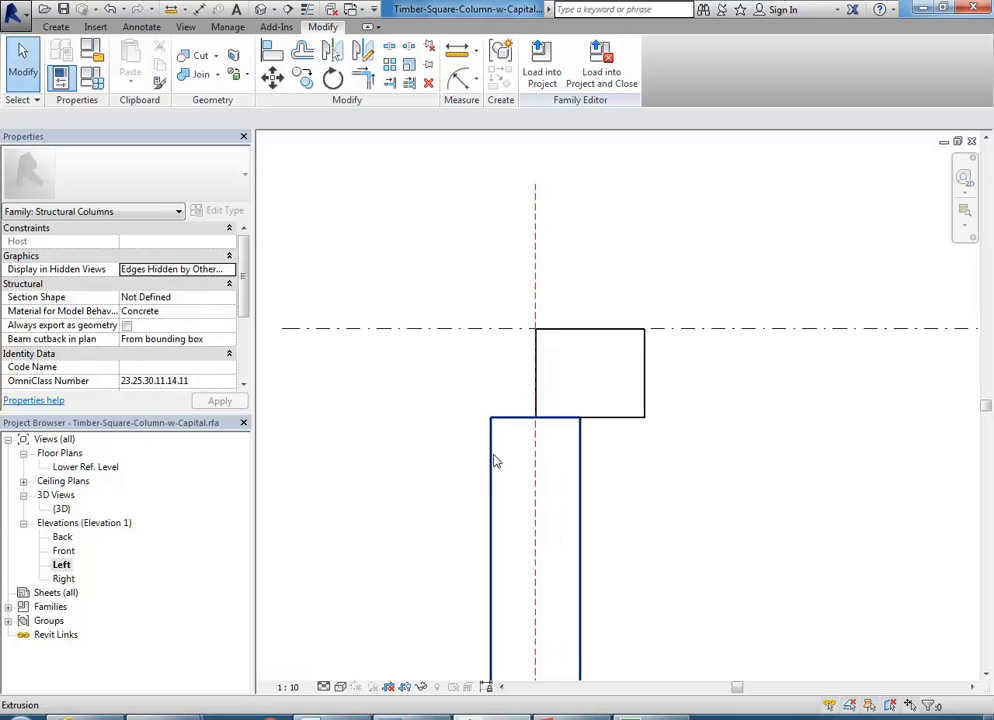
- Stretch the capital extrusion's left face in the Left elevation to align with the column's left face and lock it there
left_click(615, 419)
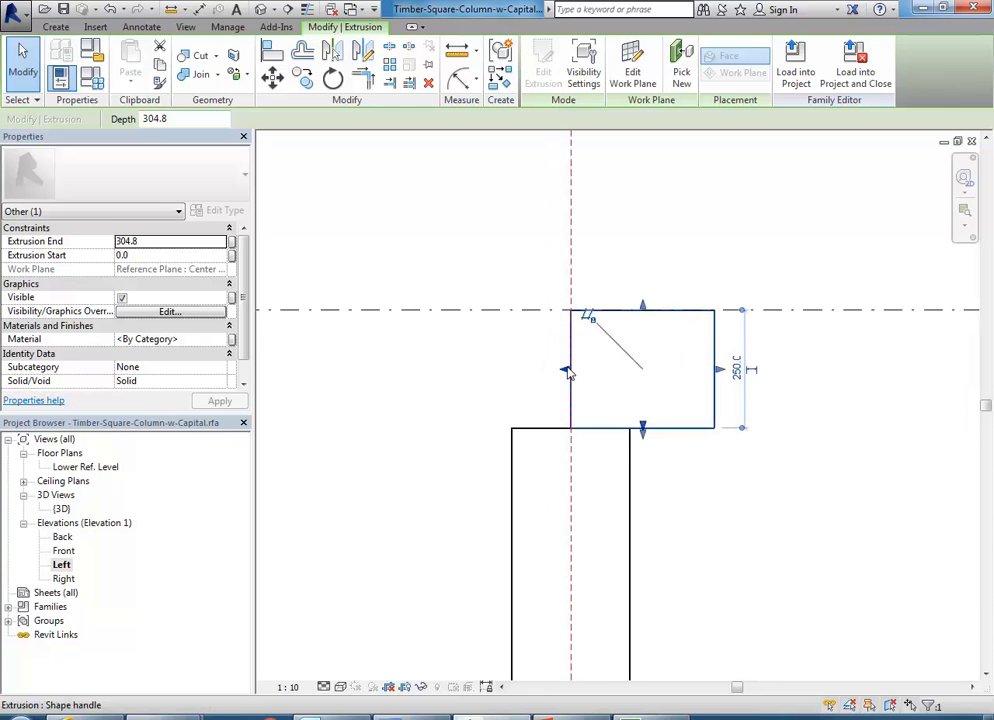
left_click_drag(546, 371, 515, 372)
left_click_drag(512, 460, 513, 461)
left_click(486, 469)
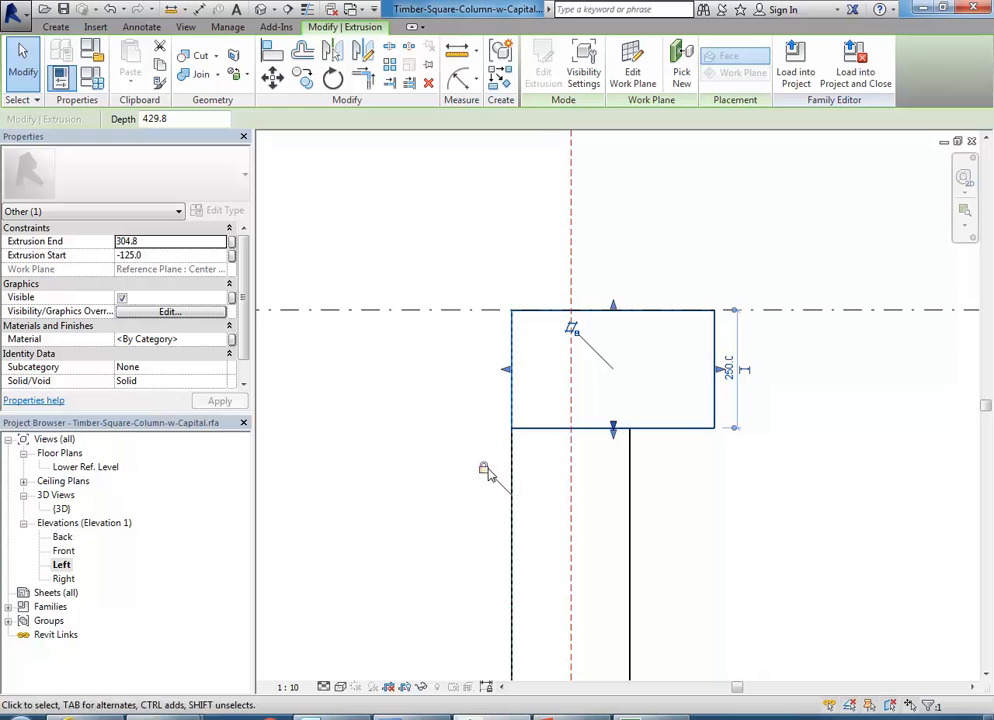
- Pull the capital extrusion's right face back to the column's right face in the Left elevation and lock the alignment
scroll(613, 437, "up", 2)
left_click_drag(772, 340, 646, 456)
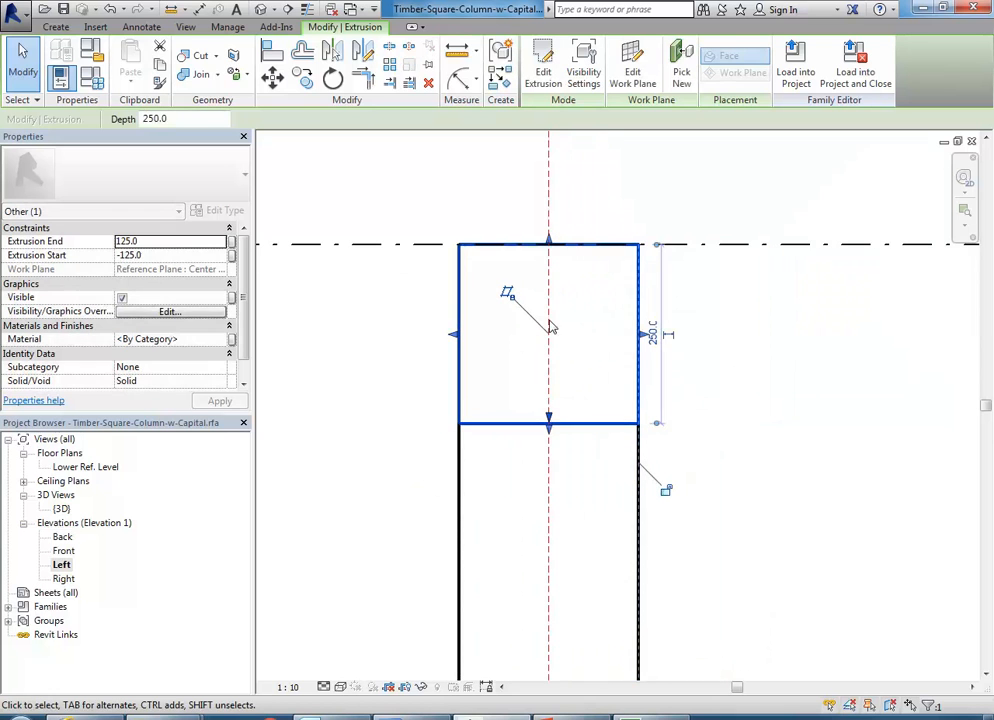
left_click(666, 490)
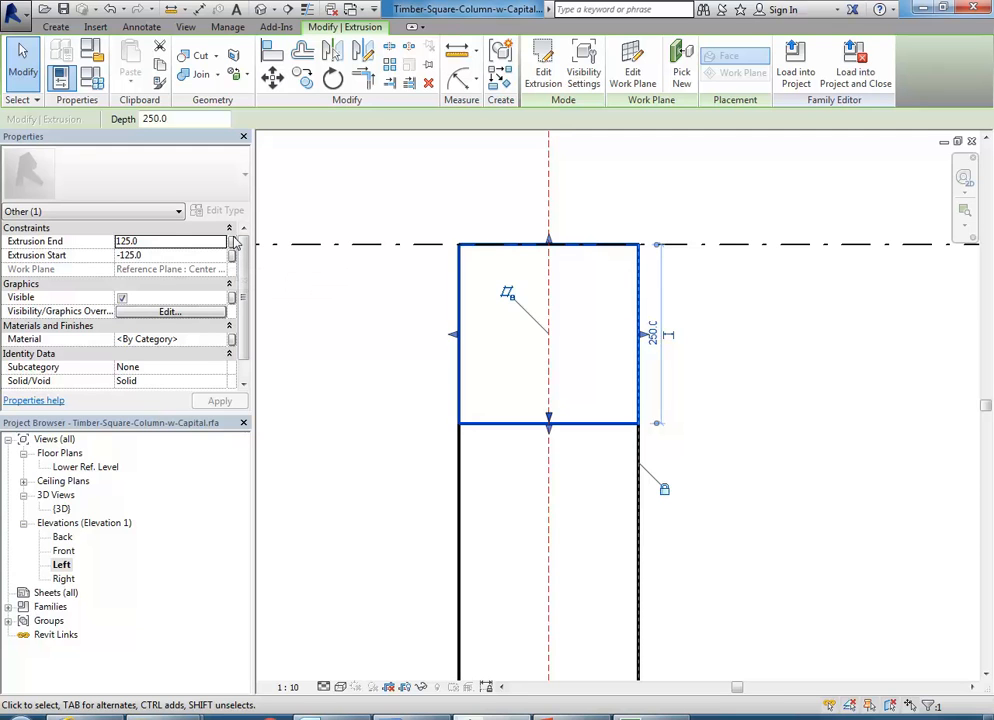
left_click(344, 384)
- Open the {3D} view and inspect the capital on the column from the front
scroll(442, 373, "down", 3)
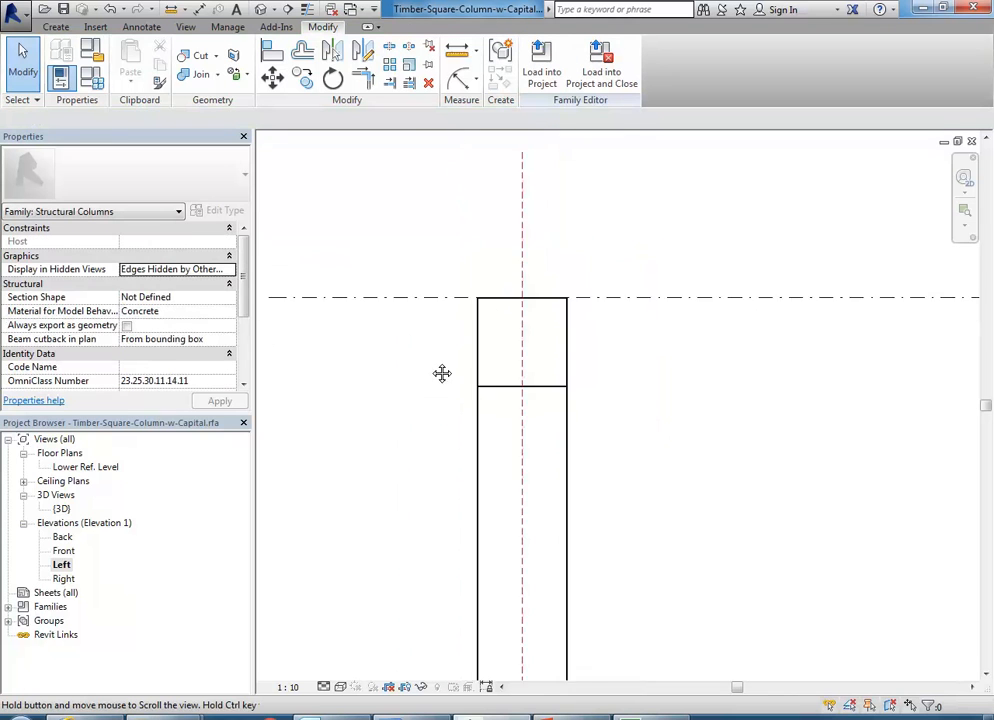
scroll(453, 358, "down", 4)
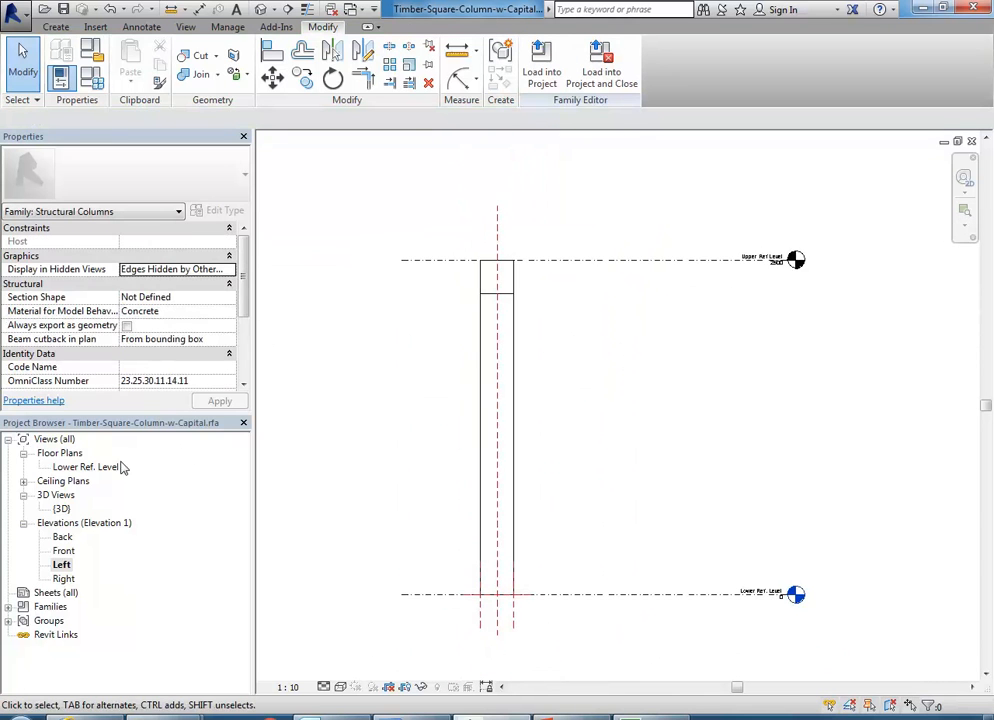
double_click(61, 509)
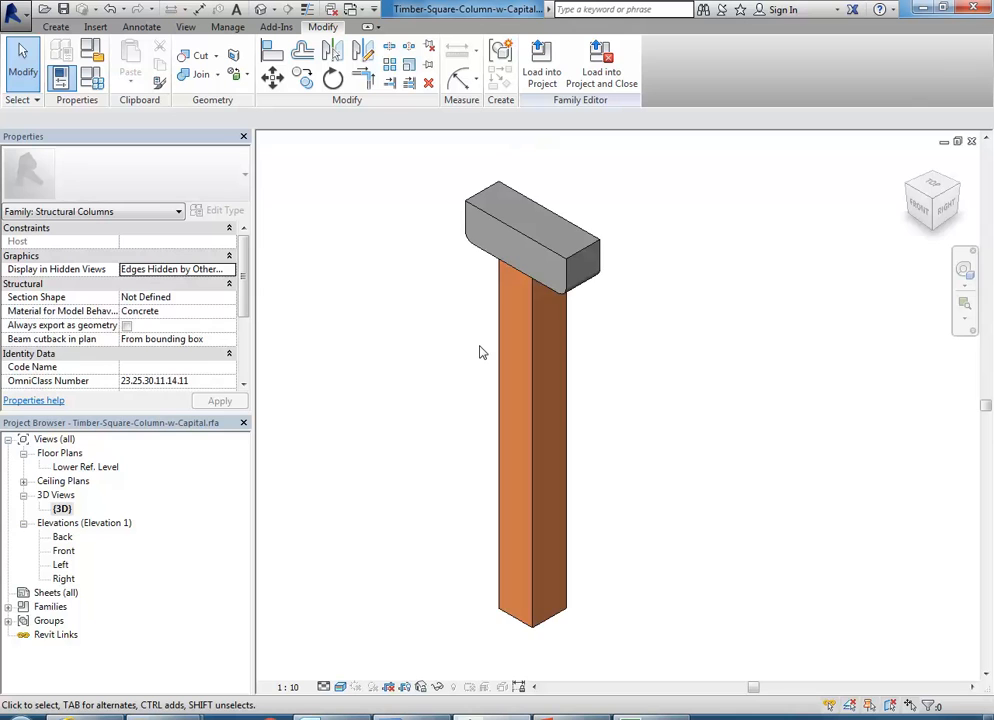
middle_click_drag(400, 398, 630, 357, "shift")
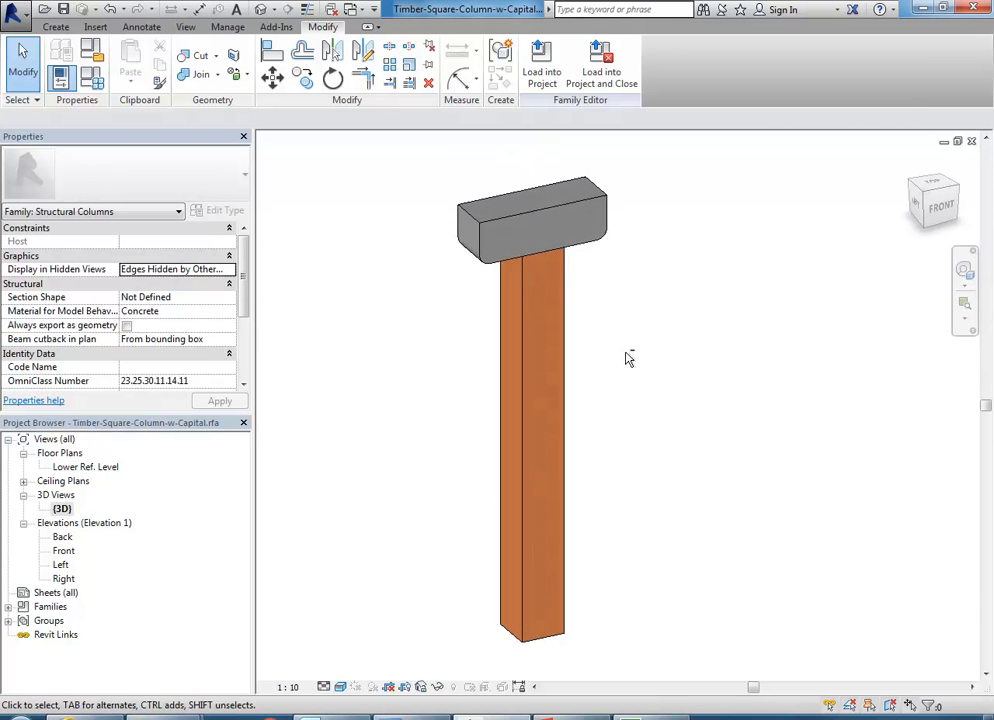
scroll(547, 252, "up", 3)
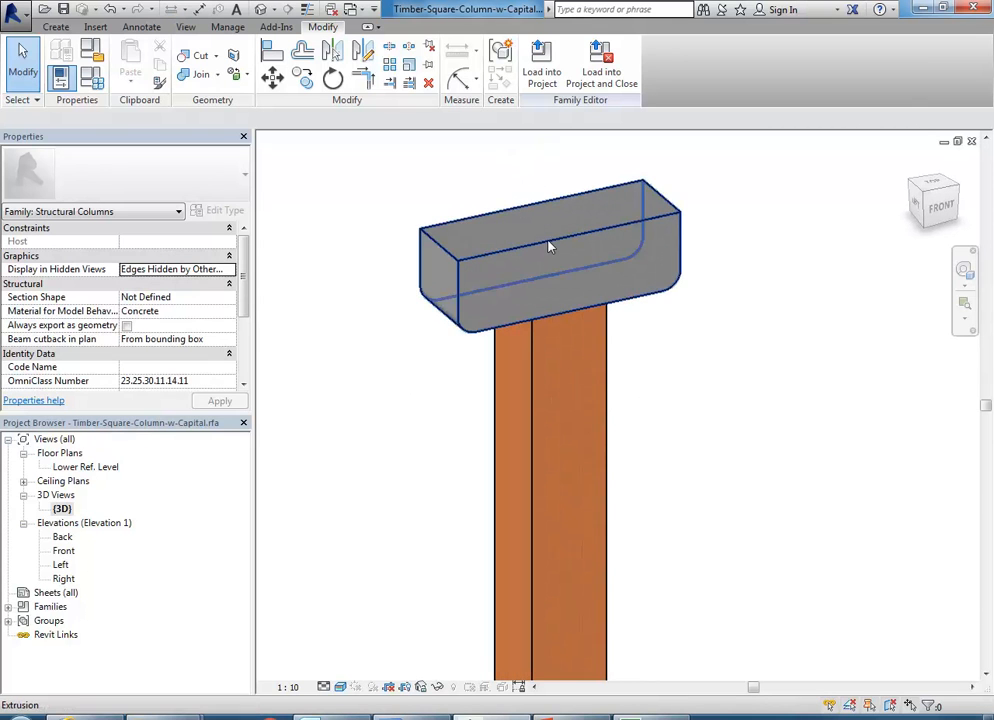
- Check which family parameter the column shaft's material is associated with, leaving the association as it is
left_click(532, 389)
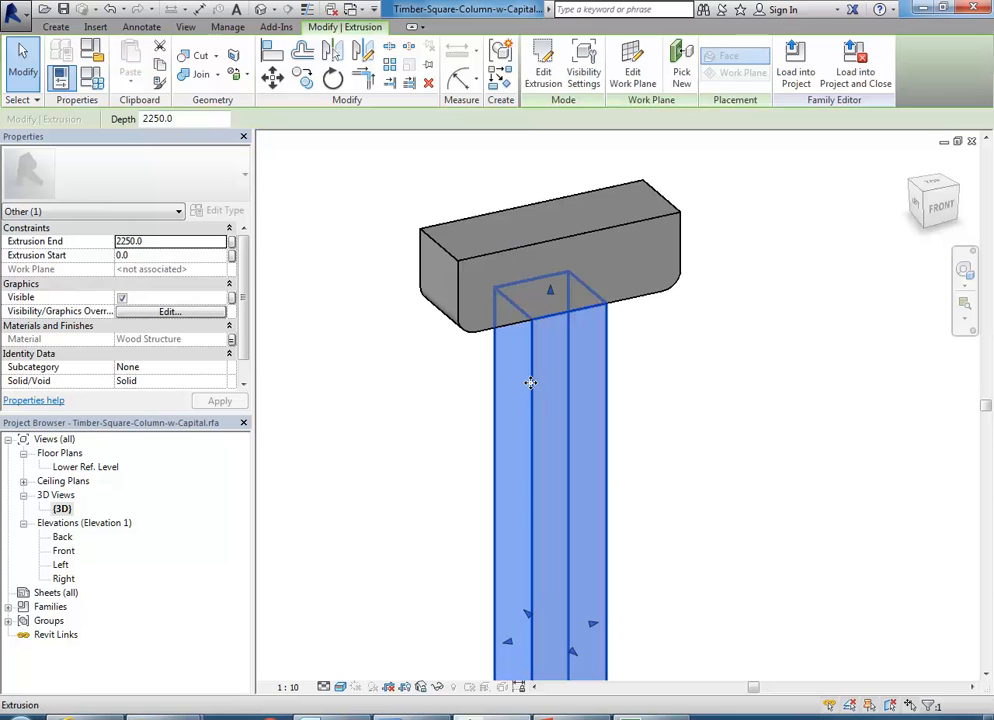
left_click(231, 342)
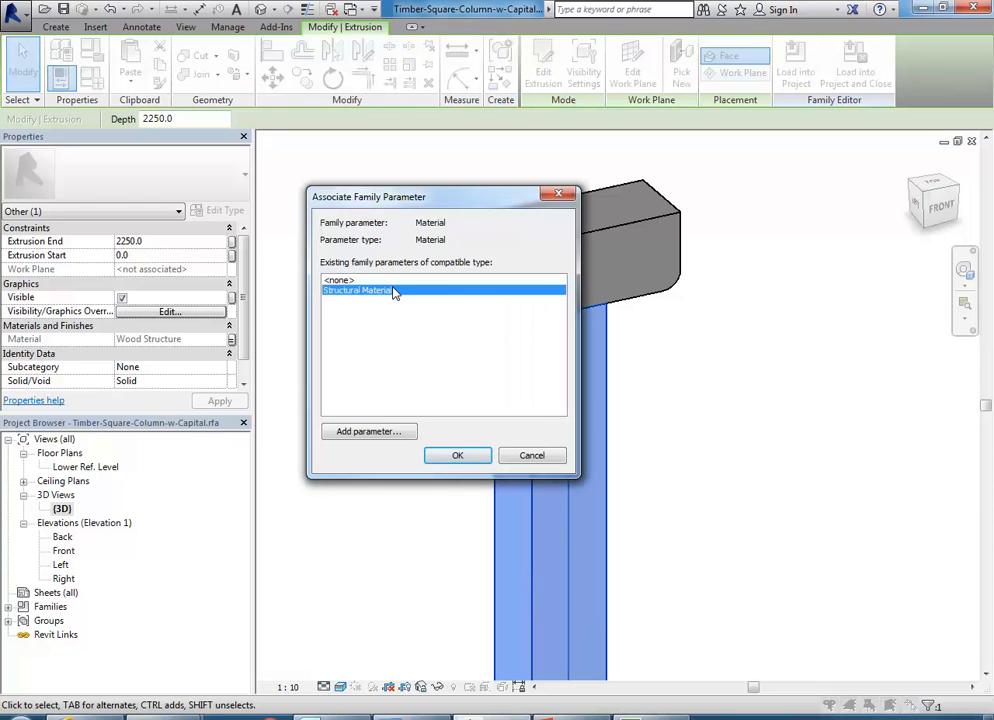
left_click(532, 456)
left_click(402, 473)
- Assign the Wood Structure material to the capital extrusion
left_click(430, 380)
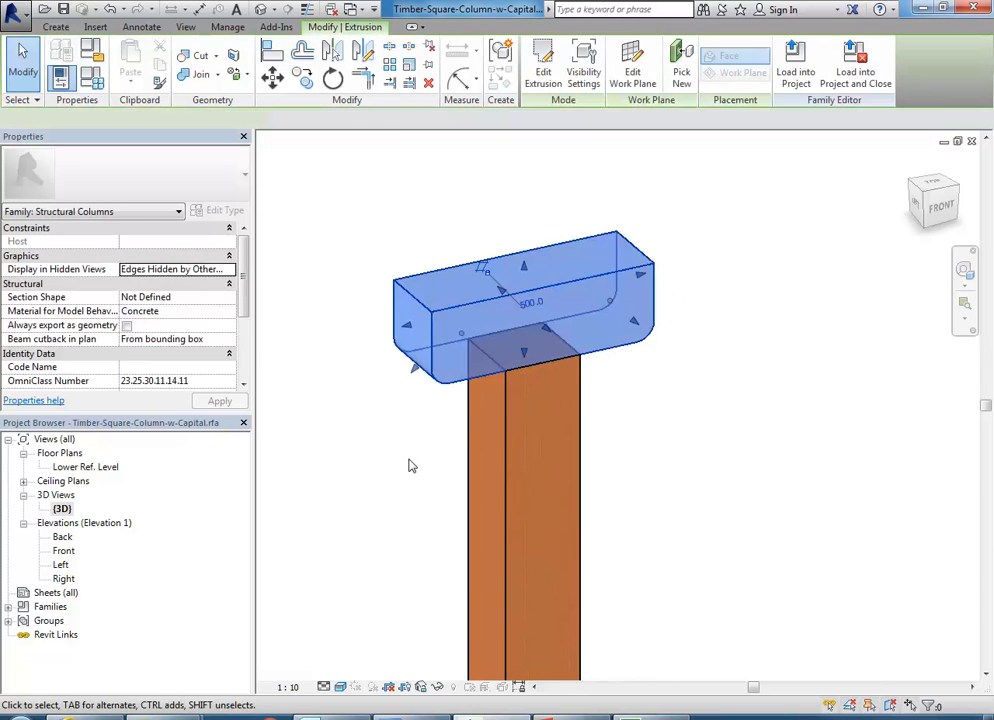
scroll(444, 419, "up", 3)
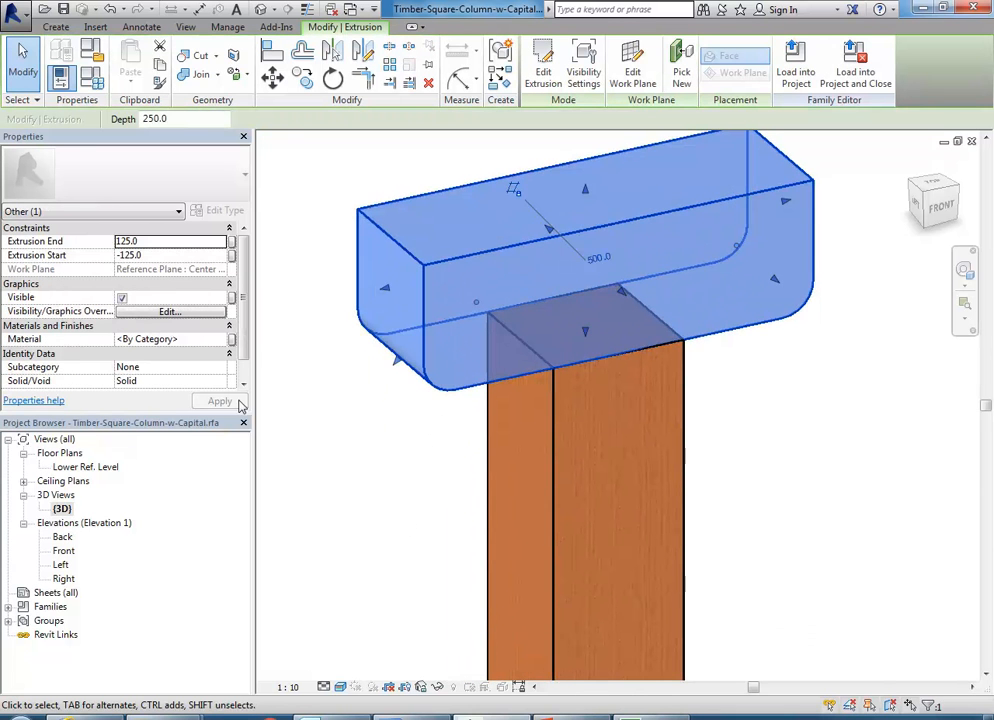
left_click(186, 341)
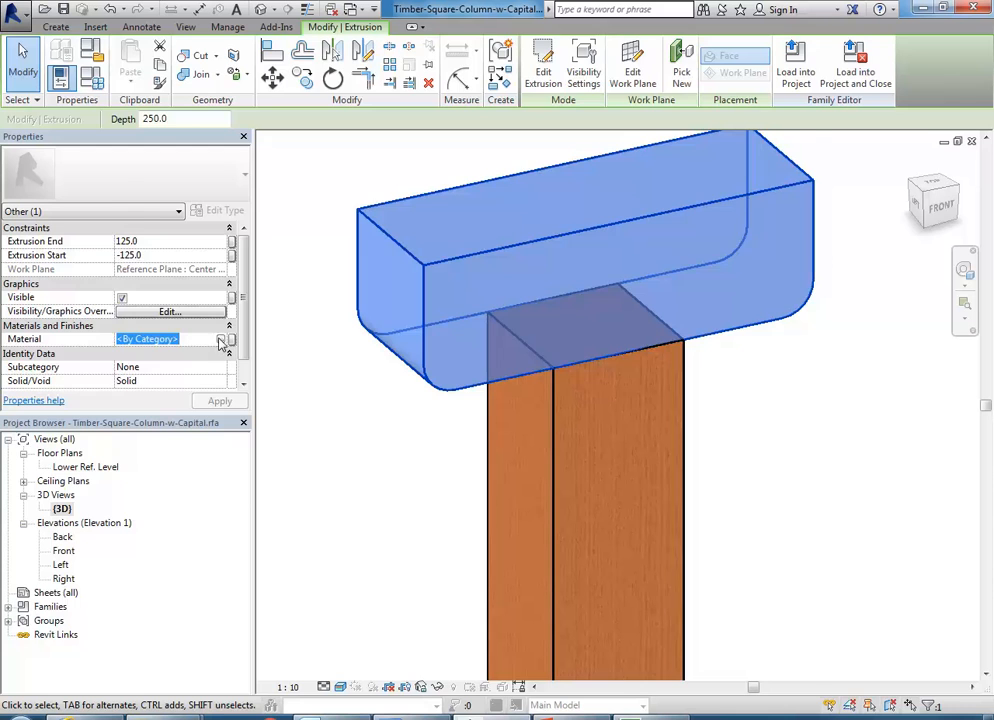
left_click(221, 340)
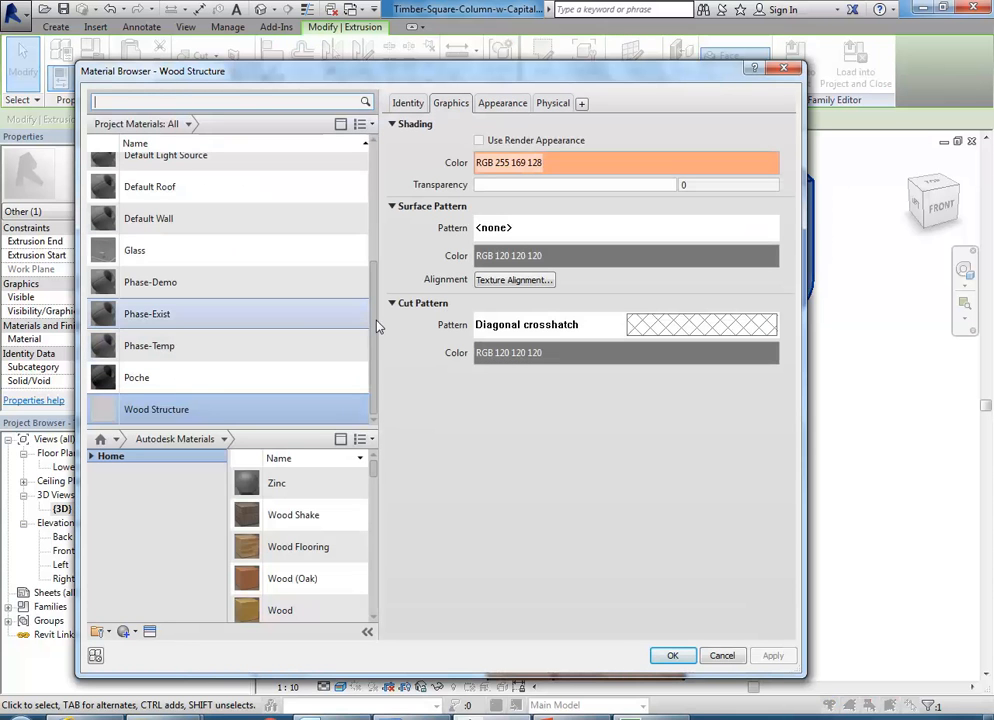
left_click(127, 413)
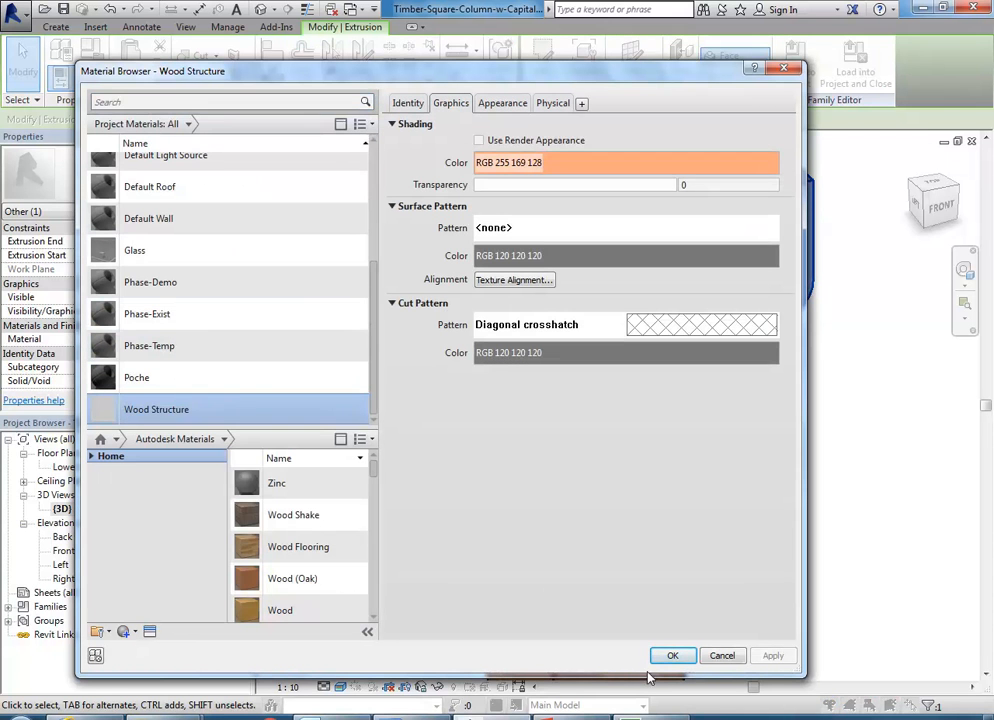
left_click(672, 655)
left_click(397, 580)
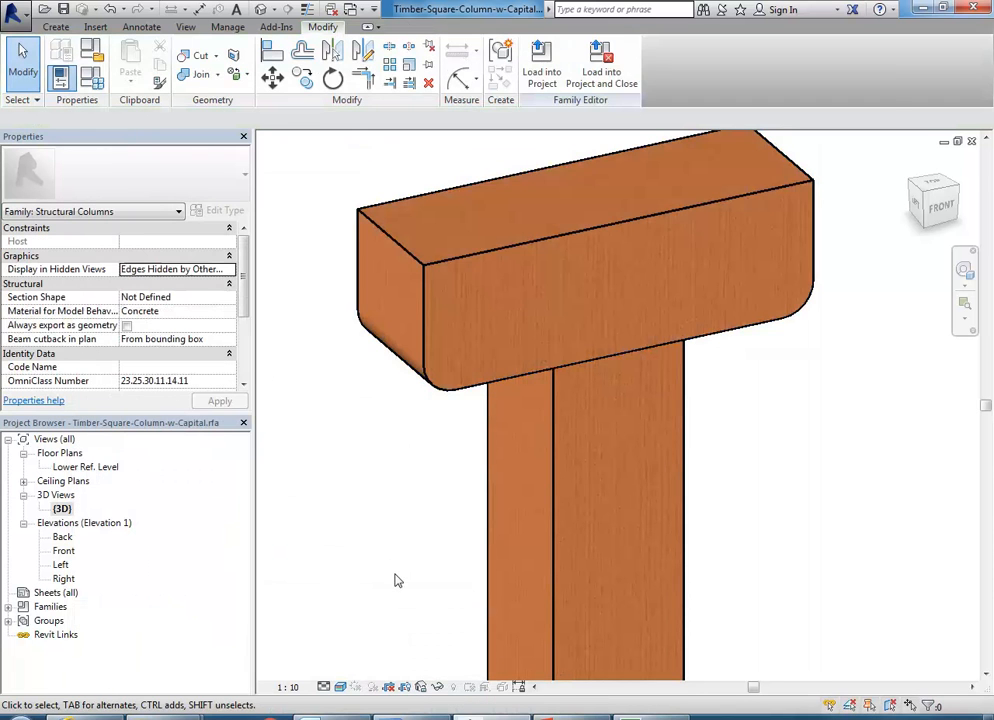
- Associate the capital extrusion's material with the Structural Material family parameter
left_click(444, 396)
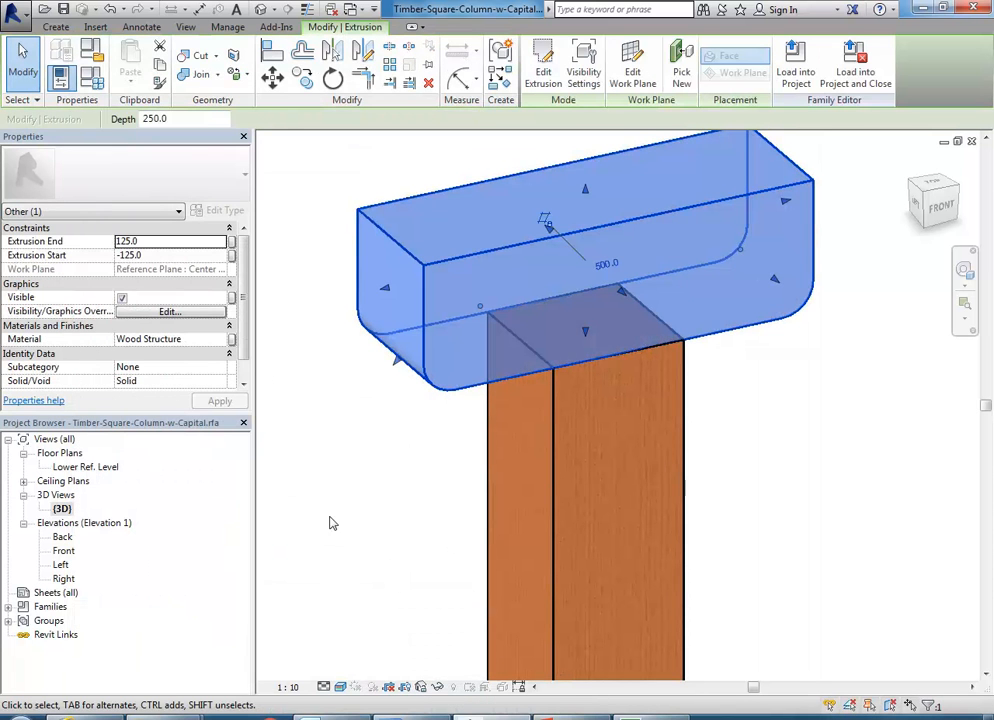
left_click(232, 341)
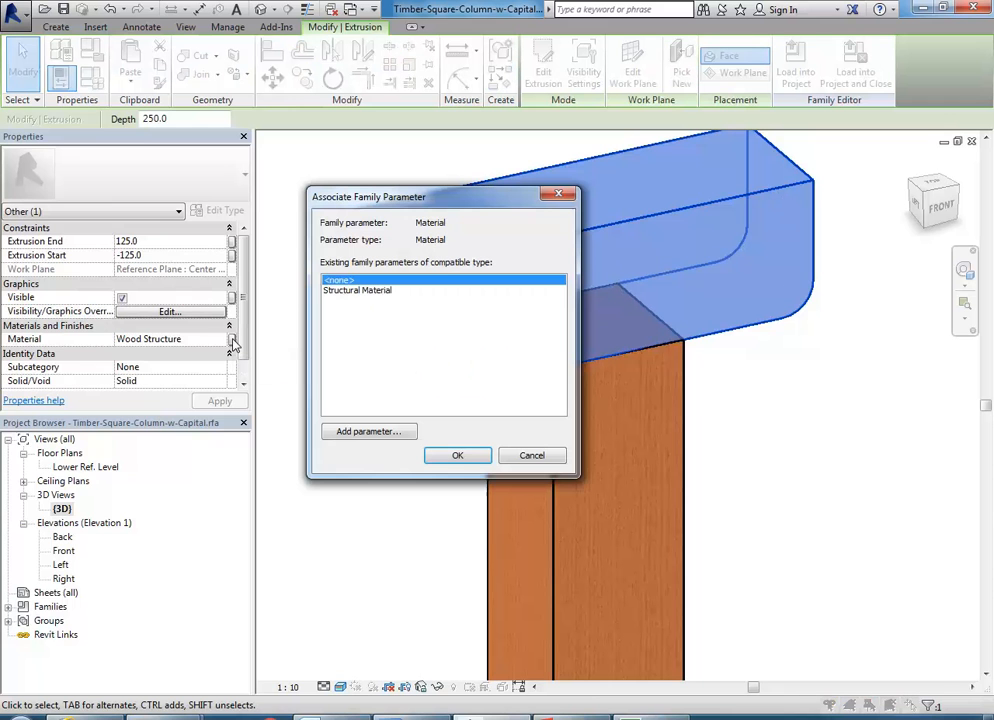
left_click(367, 289)
left_click(457, 455)
left_click(422, 503)
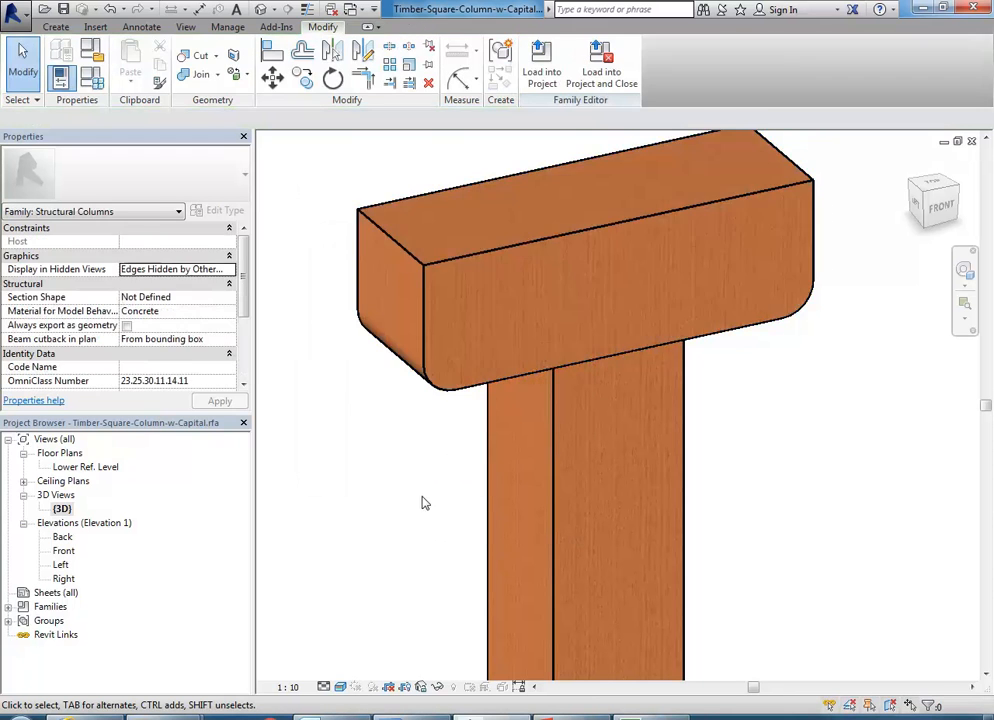
- Save the finished column family and load it into the HarringtonSt-13-Floor Structure project
scroll(420, 495, "down", 5)
middle_click_drag(370, 484, 432, 450)
scroll(396, 463, "up", 2)
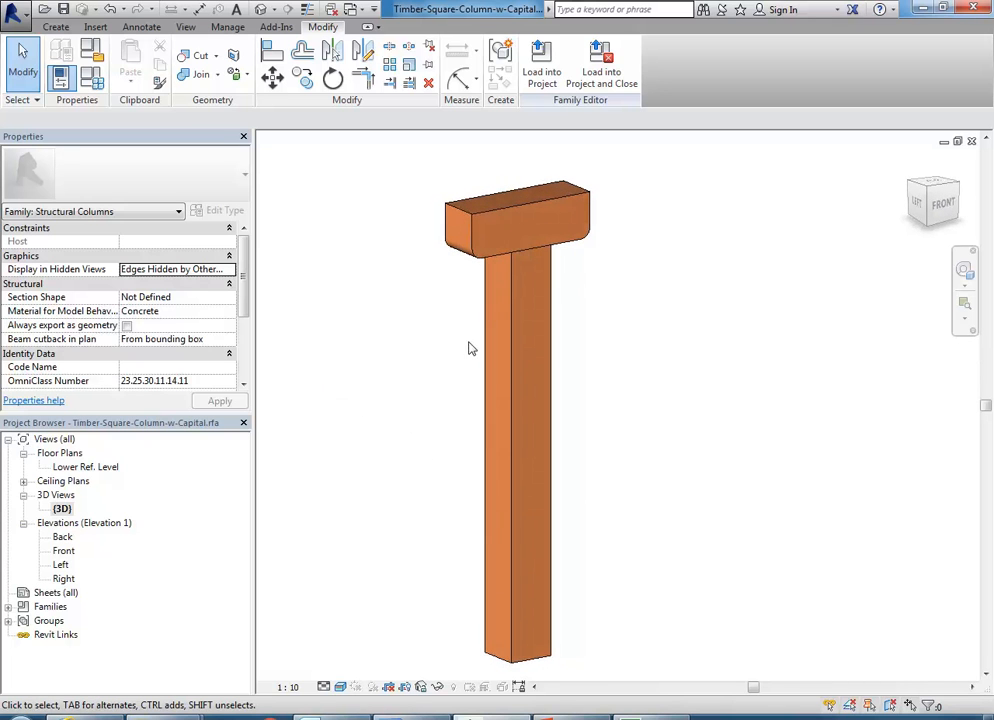
left_click(63, 10)
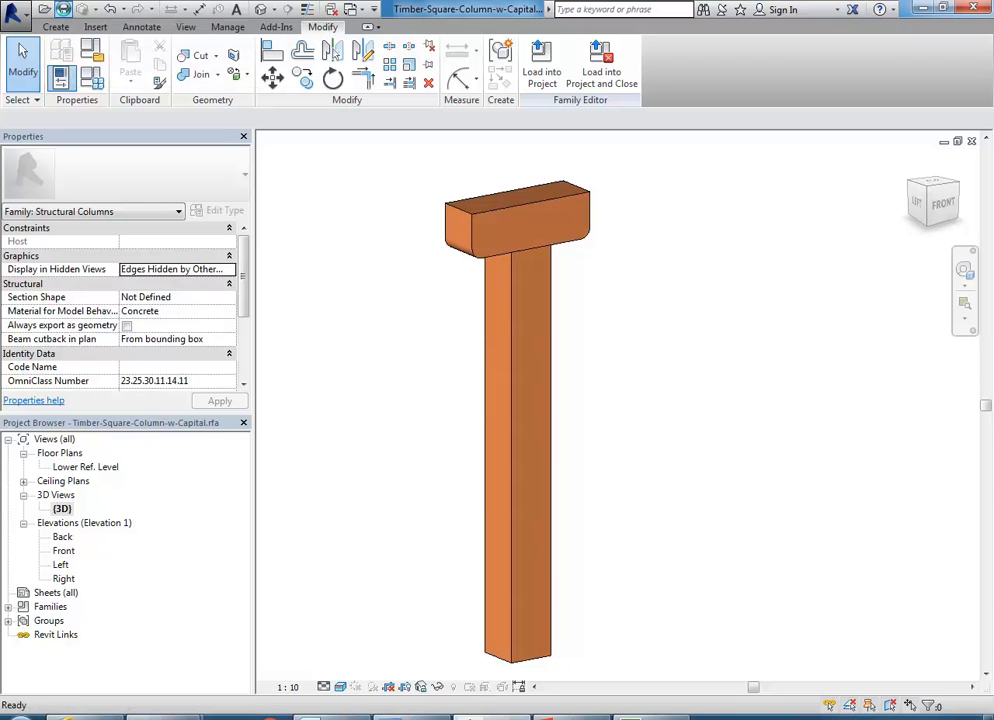
left_click(541, 76)
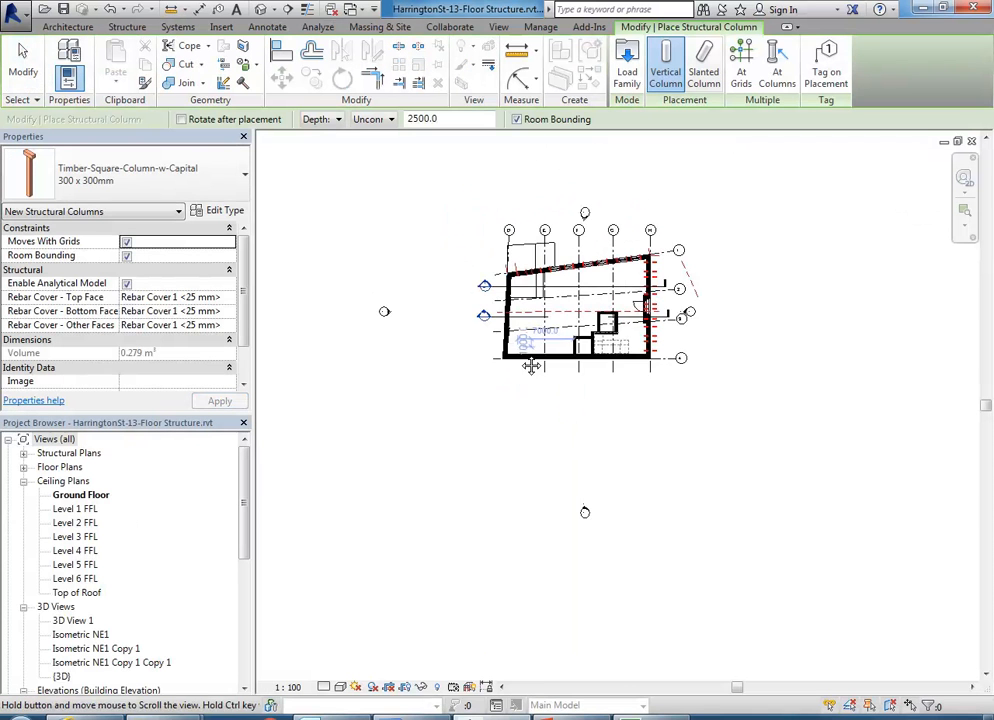
- Place a 300 x 300mm Timber-Square-Column-w-Capital in the Ground Floor ceiling plan, about 2250 mm from grid E towards D, between grids 2 and 3
scroll(359, 370, "up", 2)
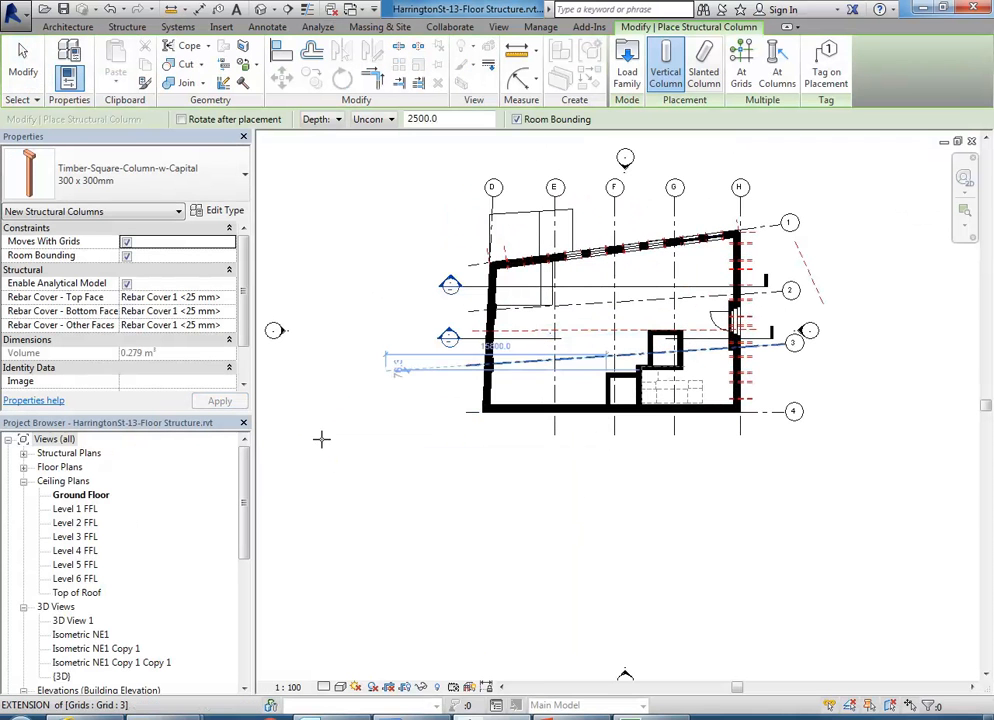
scroll(480, 400, "up", 3)
scroll(481, 396, "up", 4)
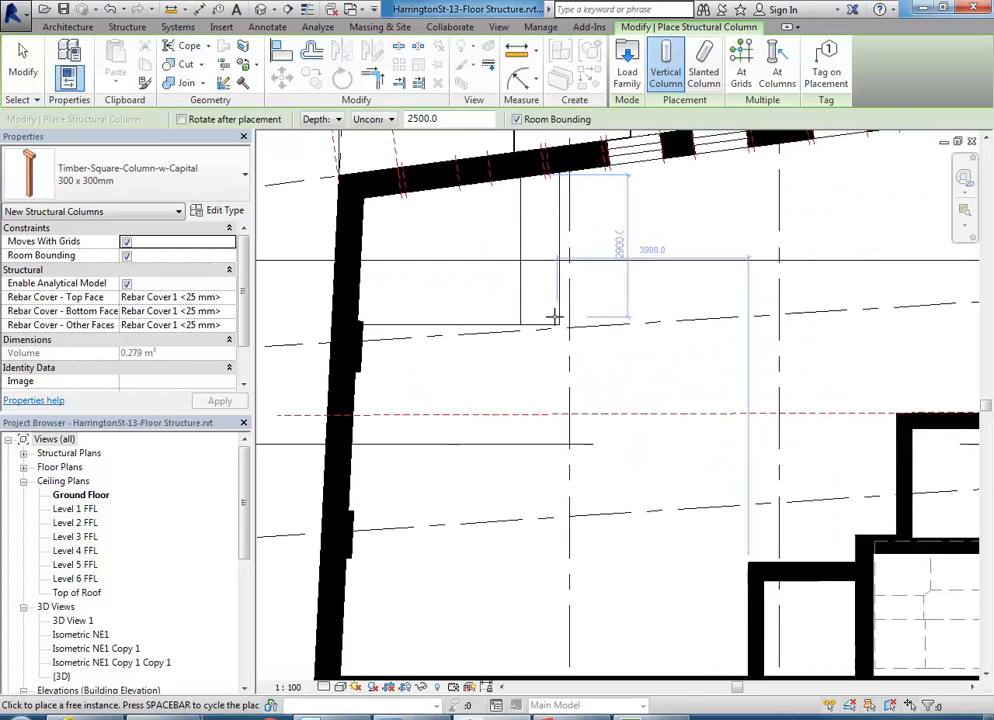
scroll(508, 408, "down", 1)
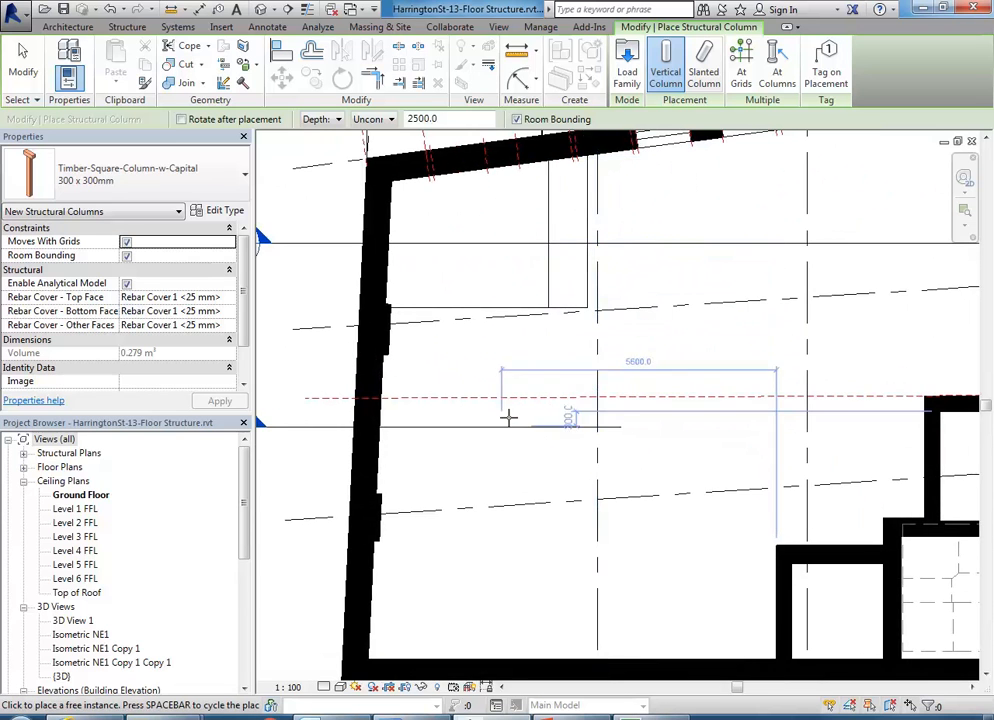
scroll(539, 355, "down", 1)
left_click(535, 407)
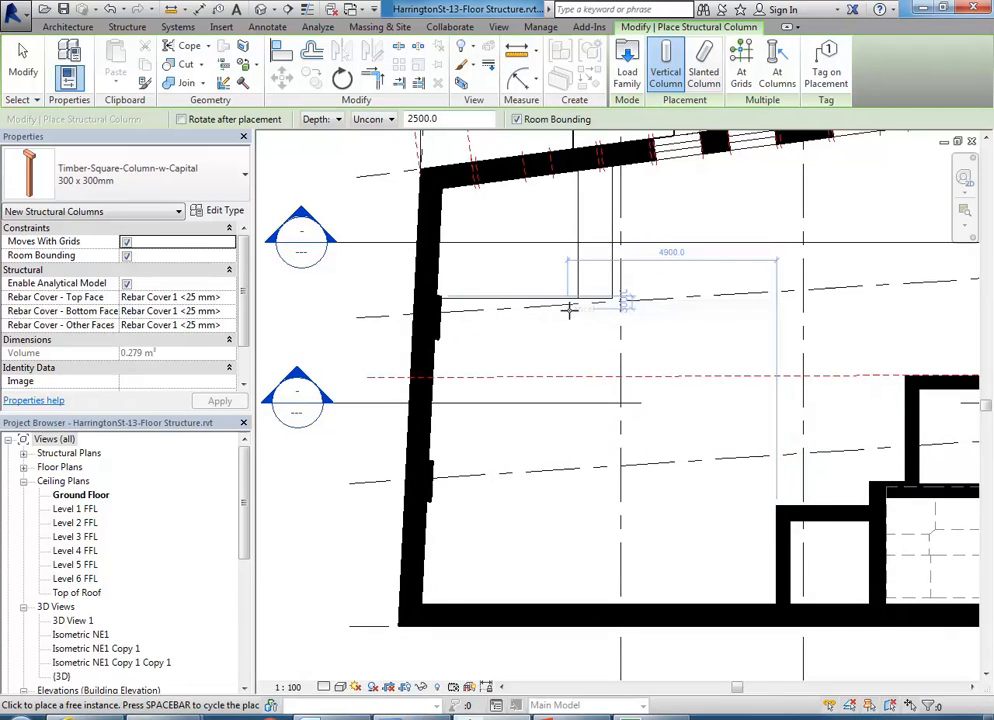
right_click(568, 313)
left_click(562, 328)
- Open Section 1 from its marker near grid 3 and shade the view to look for the placed column
scroll(552, 322, "down", 2)
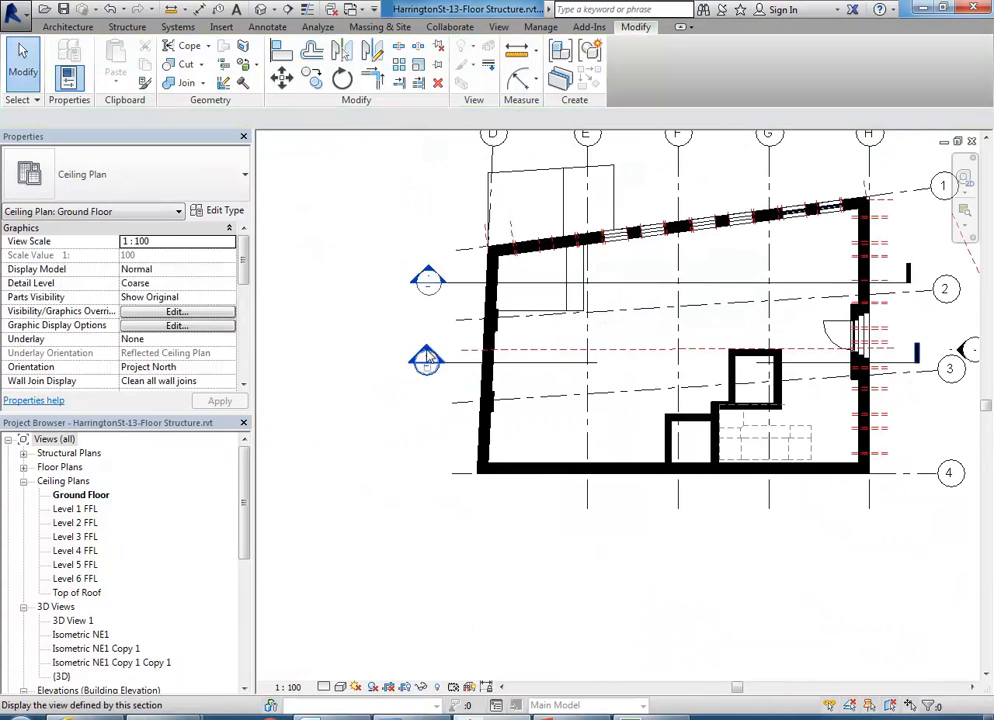
double_click(427, 362)
scroll(590, 345, "down", 3)
middle_click_drag(542, 527, 505, 480)
scroll(573, 484, "down", 2)
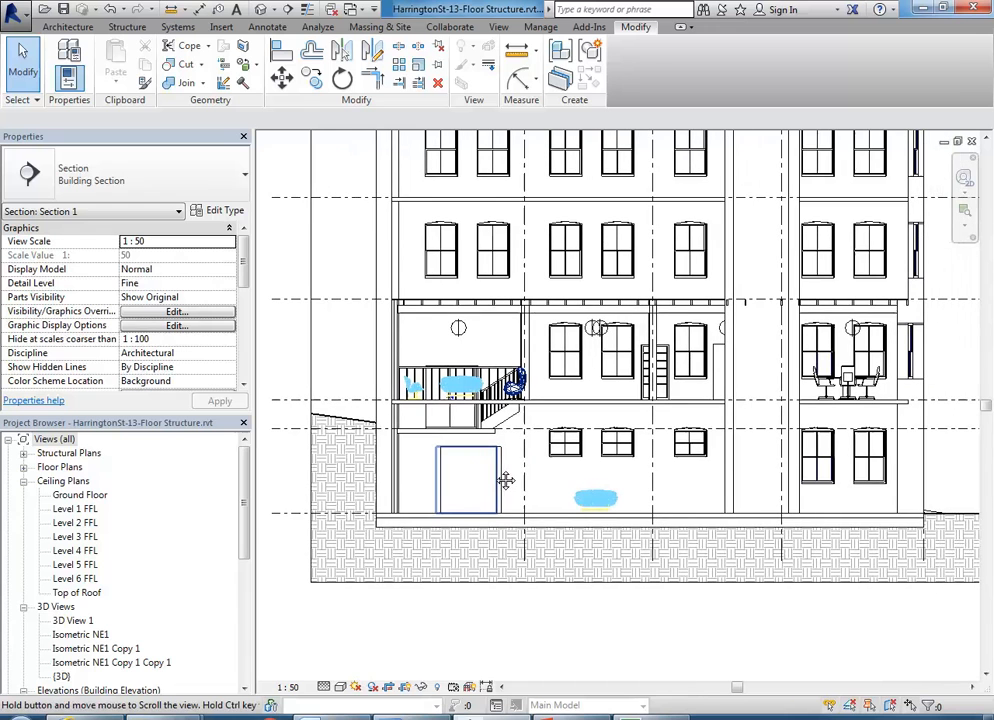
left_click(341, 688)
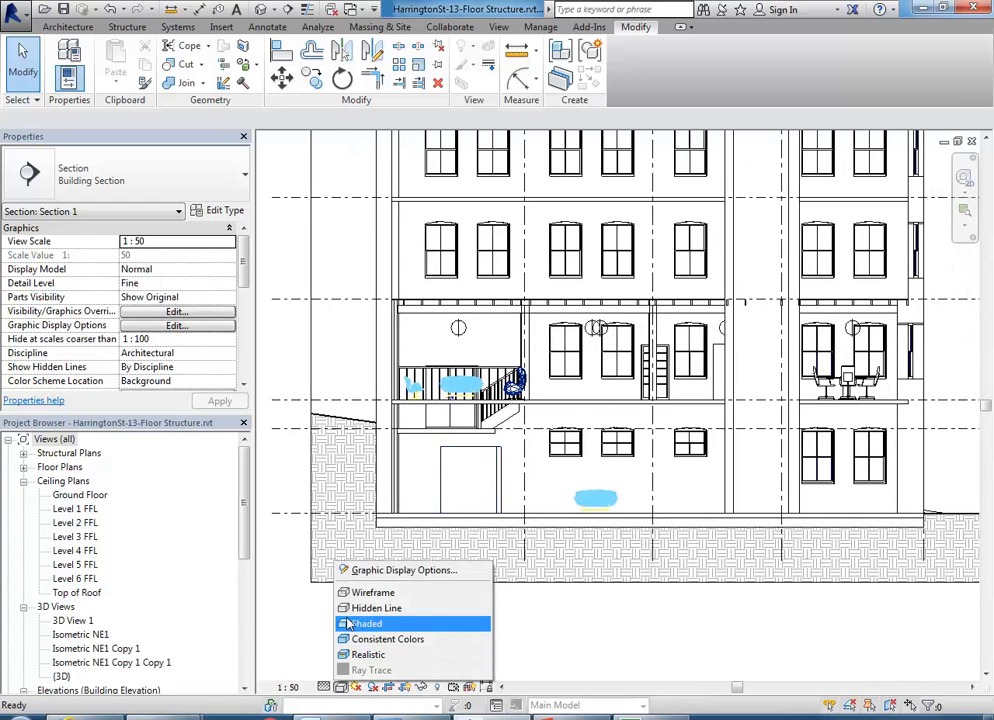
left_click(366, 623)
scroll(463, 443, "up", 2)
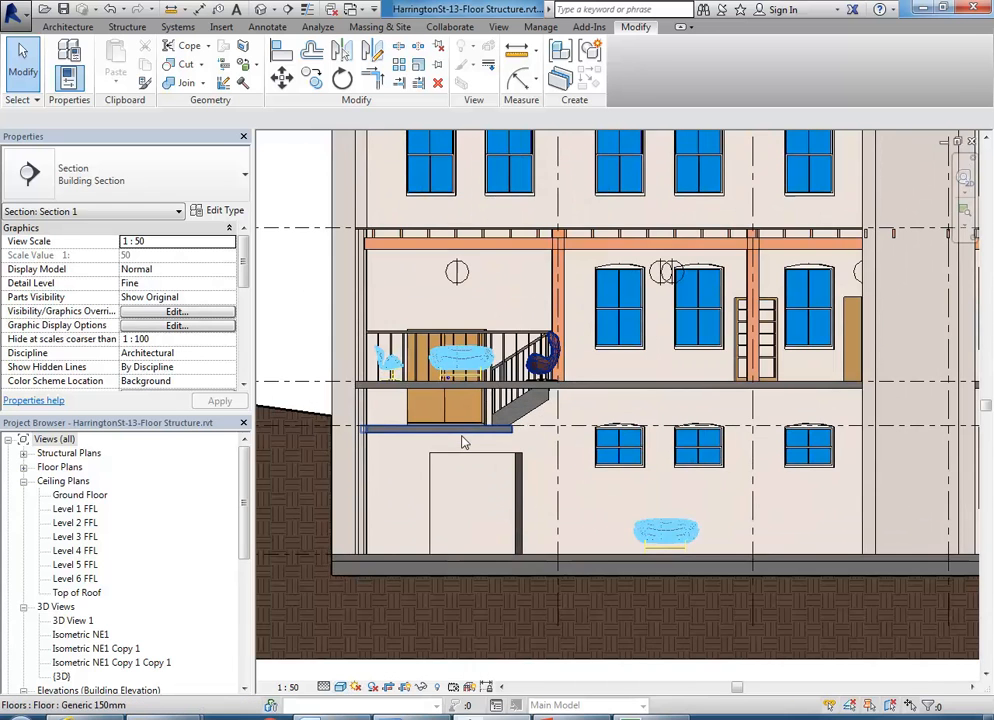
double_click(65, 465)
double_click(78, 453)
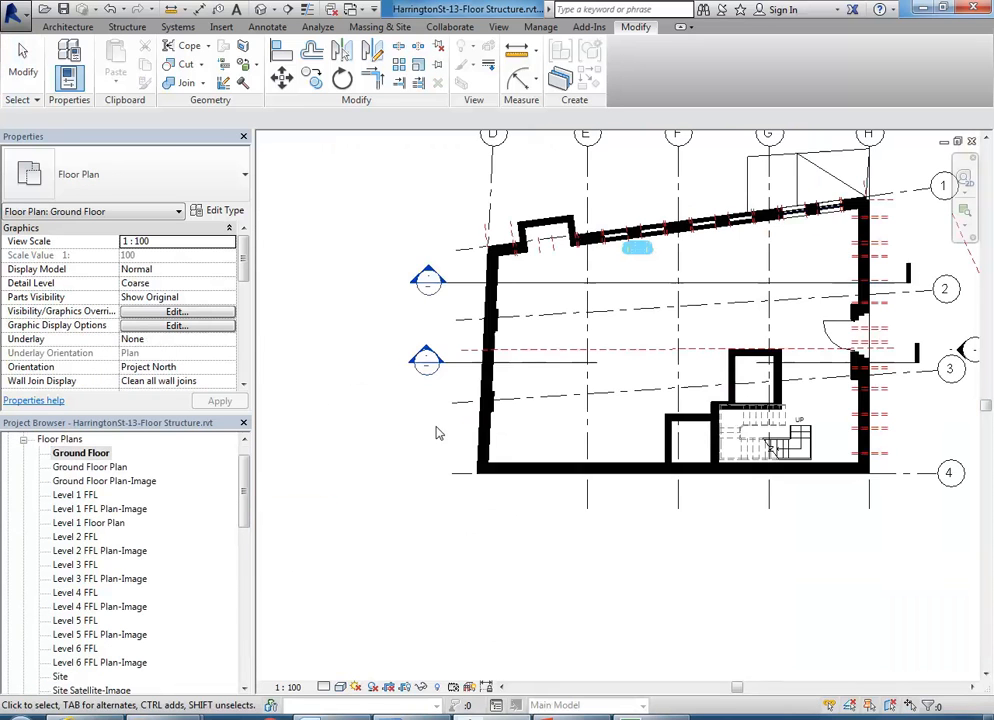
scroll(590, 352, "up", 3)
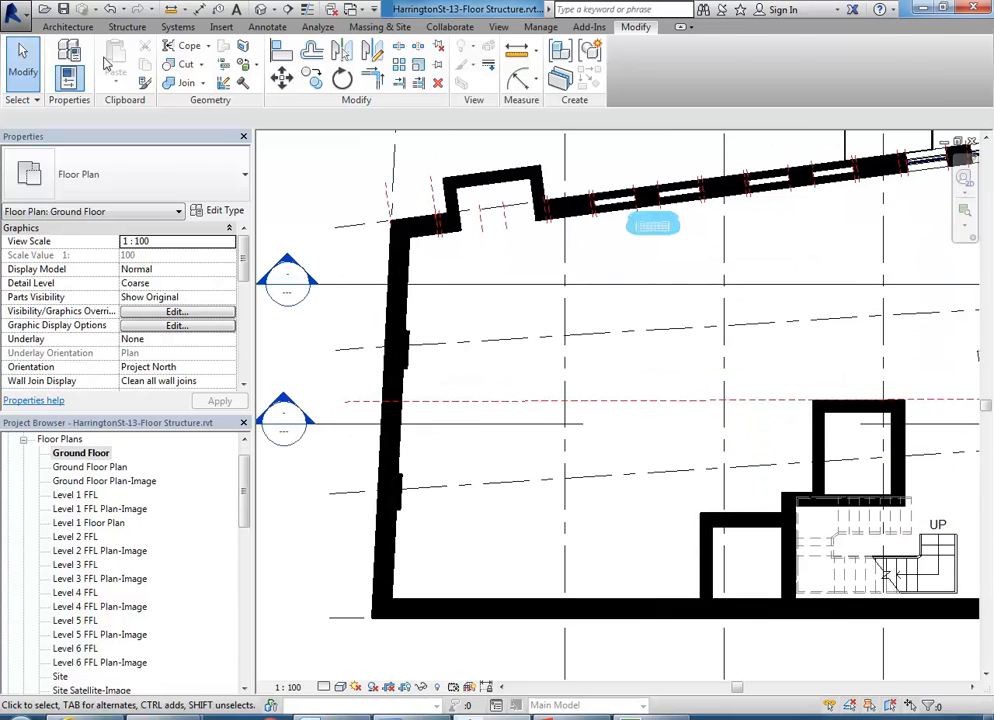
left_click(66, 28)
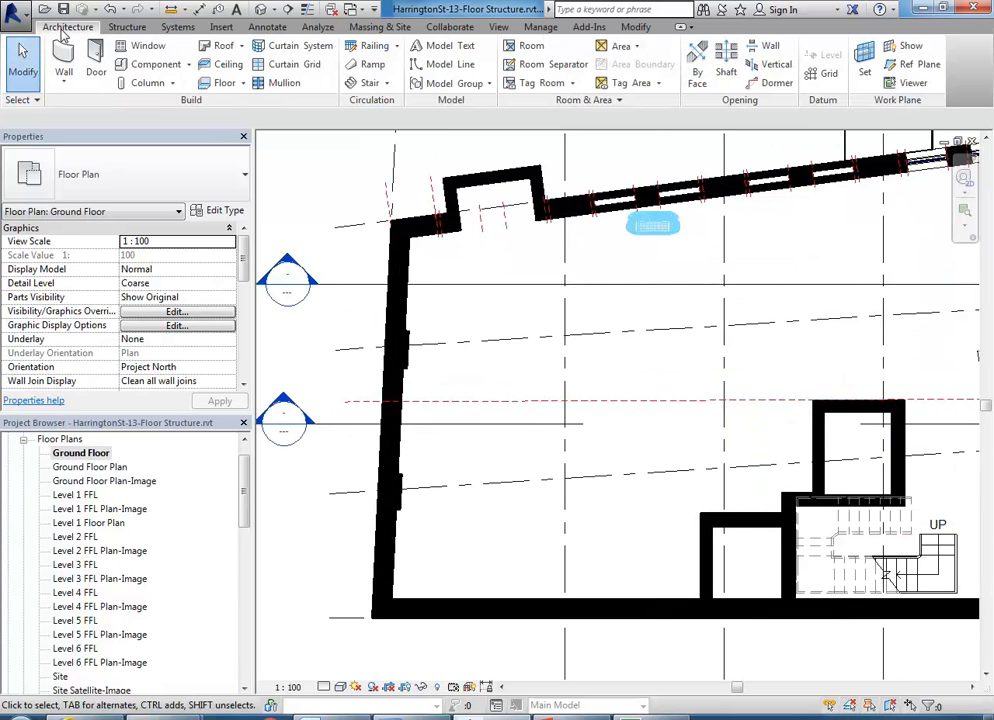
left_click(173, 84)
left_click(165, 106)
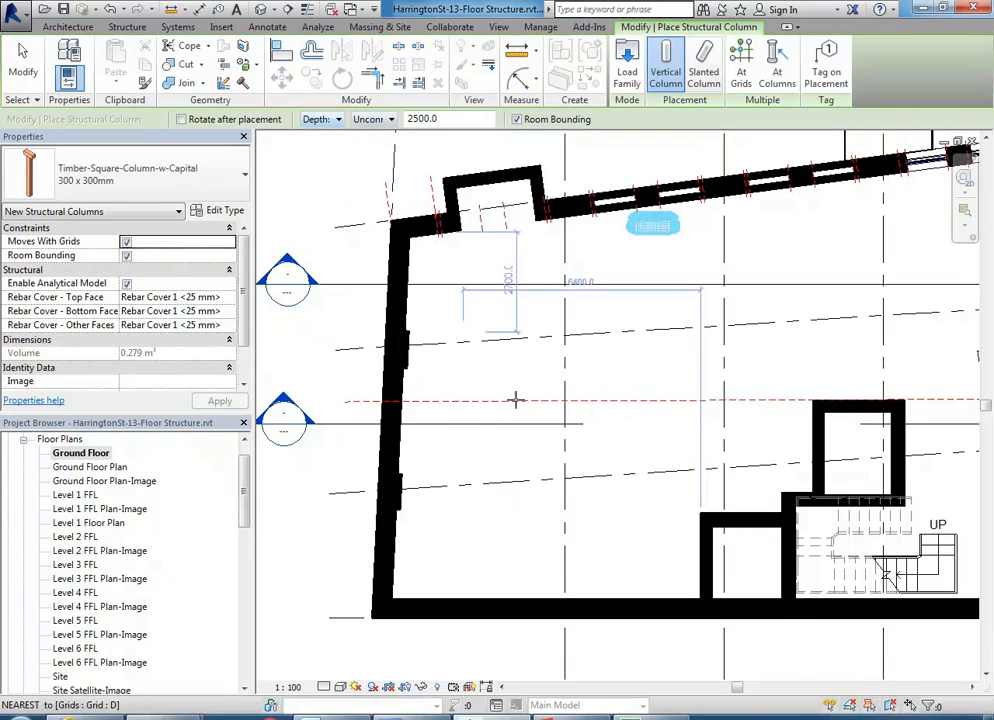
right_click(458, 303)
left_click(484, 316)
right_click(456, 297)
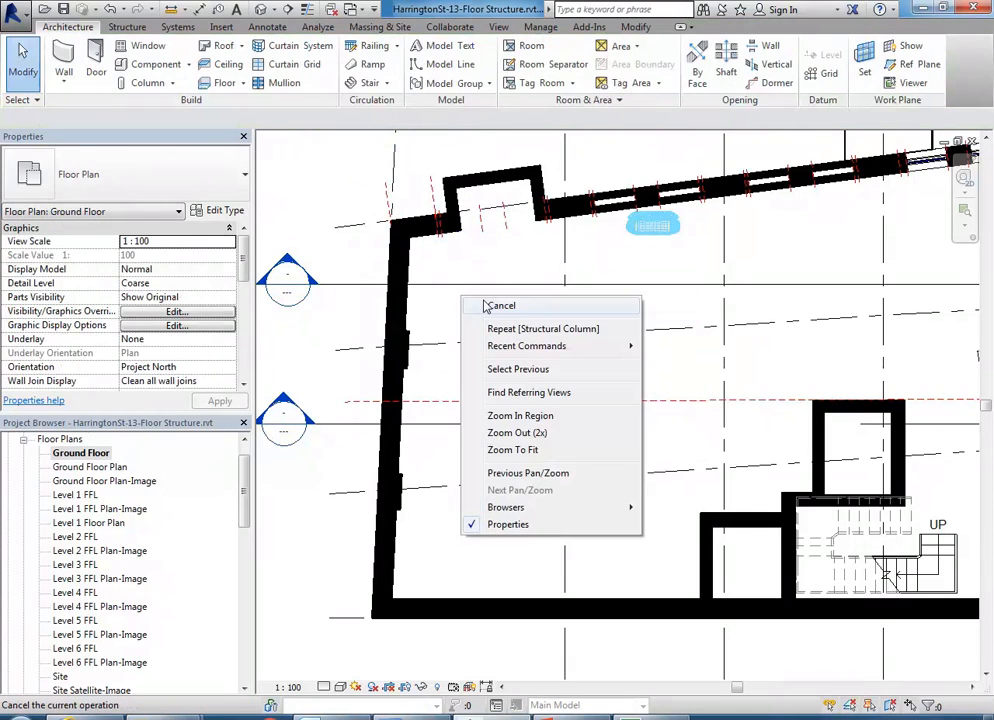
left_click(490, 303)
- Reopen Section 1 in Wireframe style and examine the placed column's position and level constraints at the ground slab
double_click(282, 410)
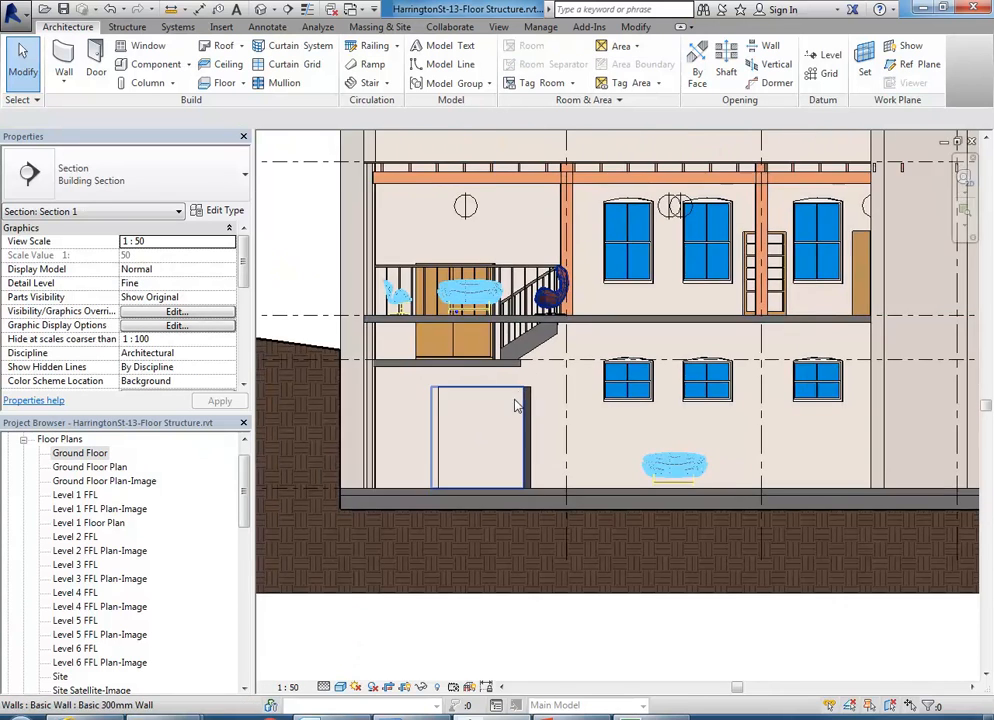
scroll(515, 405, "down", 3)
left_click(340, 687)
left_click(368, 594)
scroll(432, 349, "up", 5)
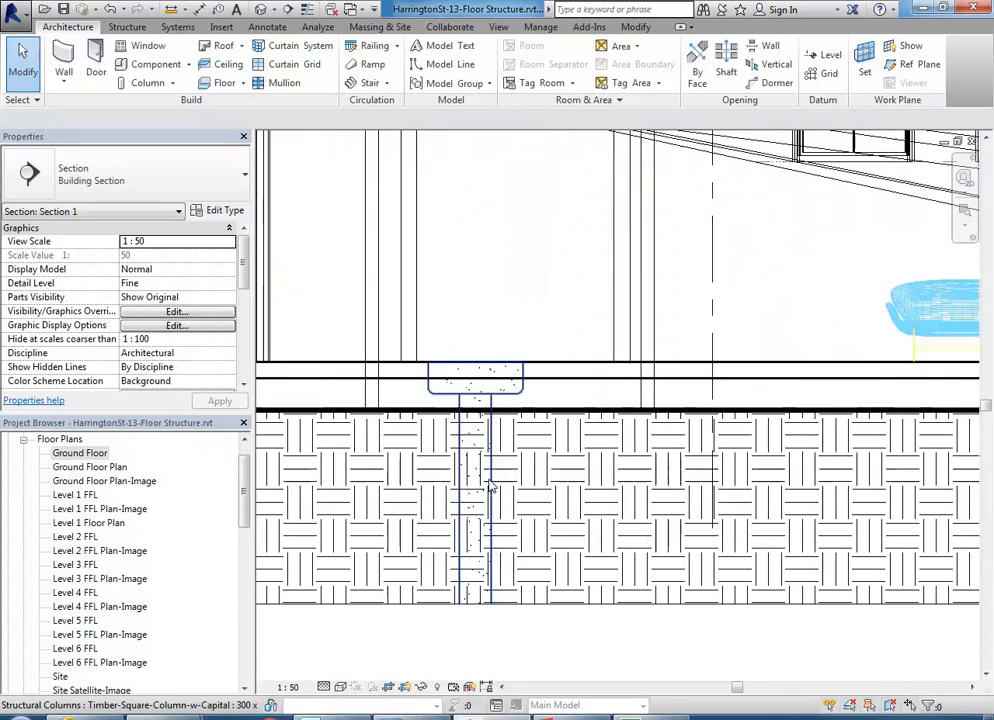
left_click(440, 395)
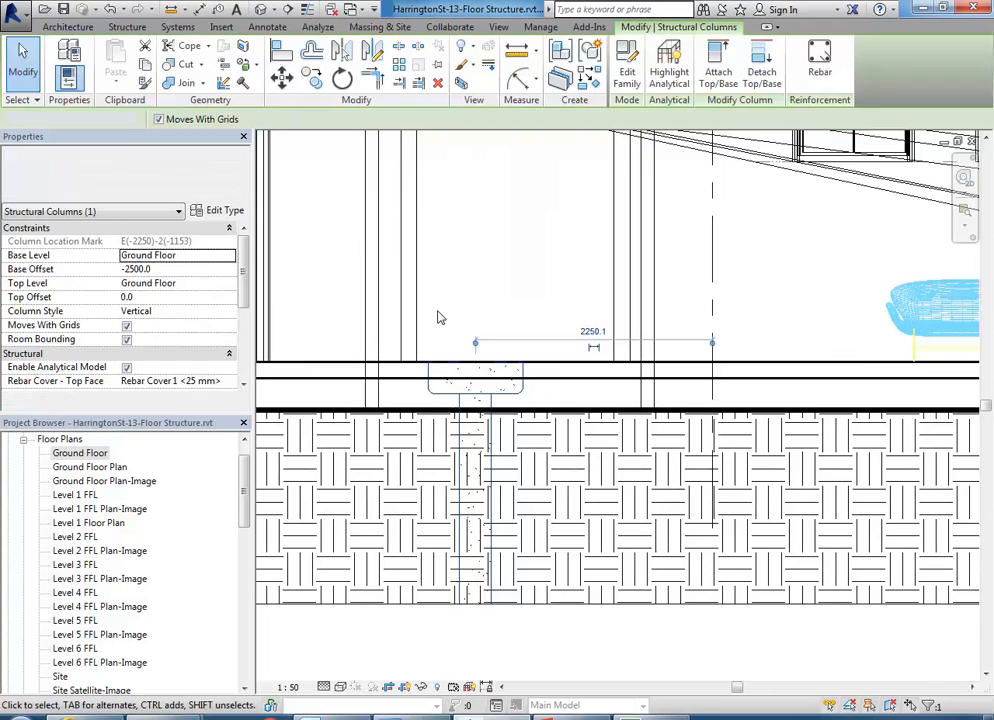
left_click(437, 317)
- Place a 300 x 300mm capital column in the Ground Floor plan, height to Level 2 FFL, about 2150 mm from grid E and 960 mm from grid 2
double_click(80, 454)
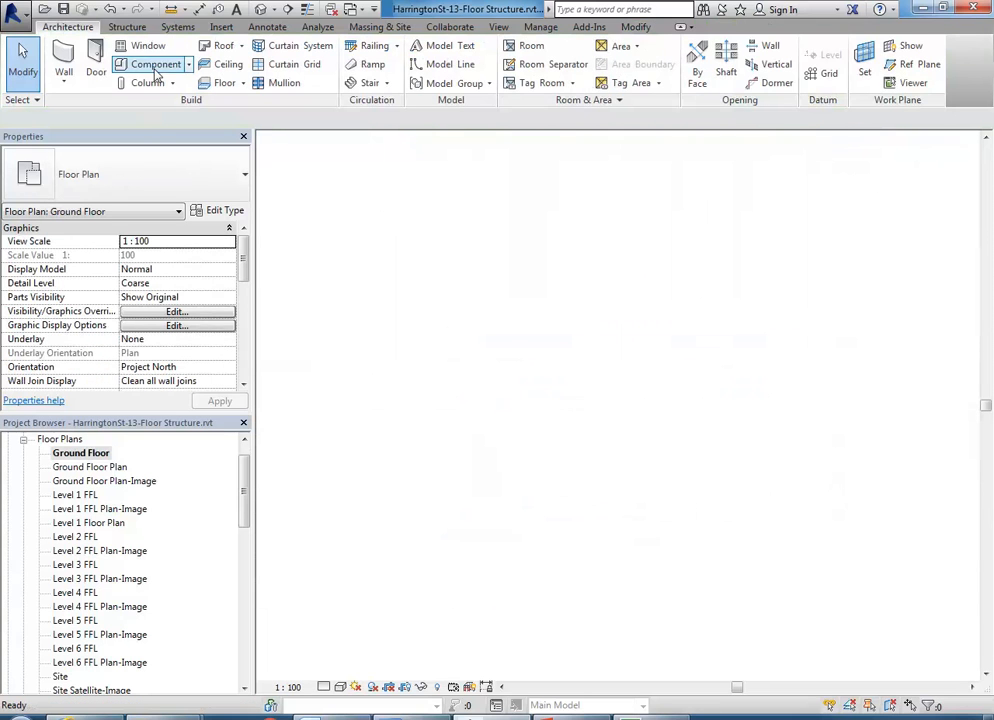
left_click(172, 84)
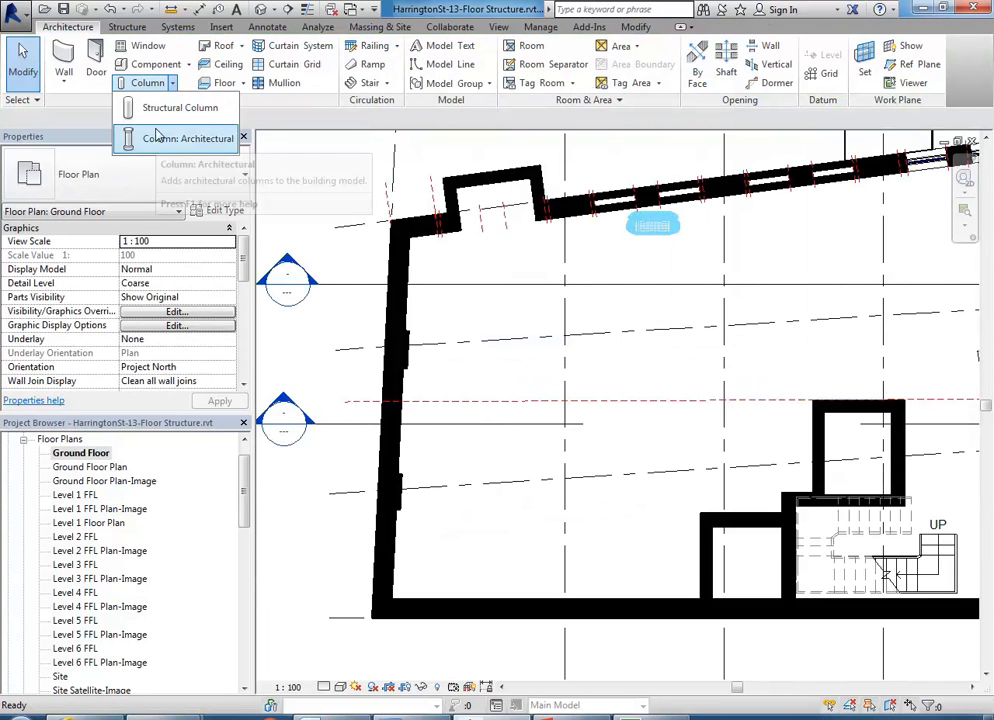
left_click(176, 105)
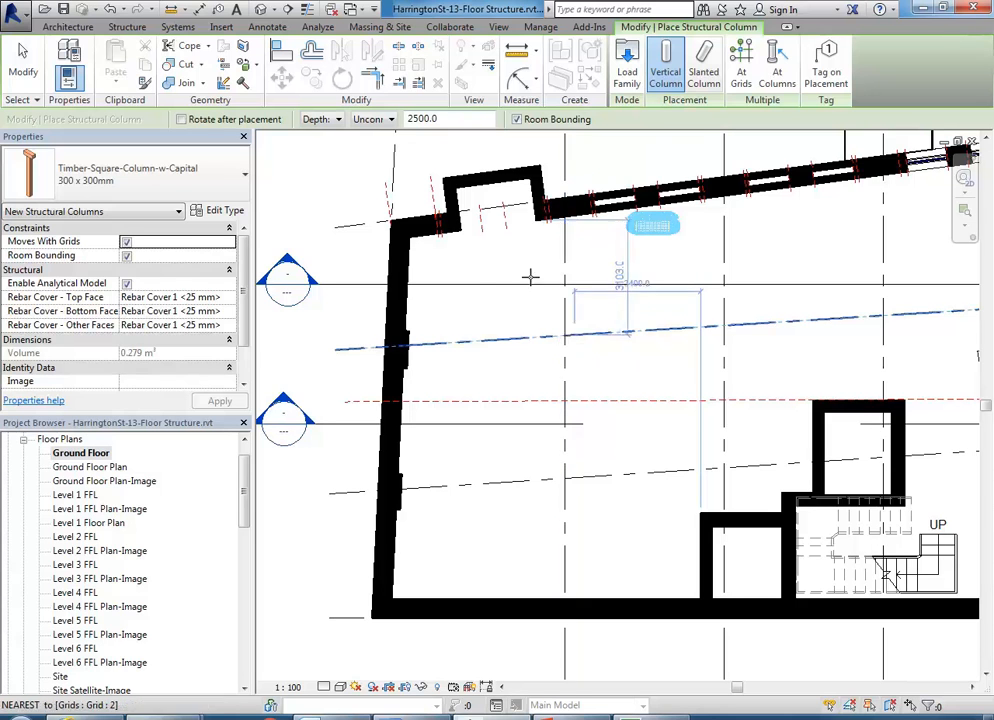
left_click(324, 120)
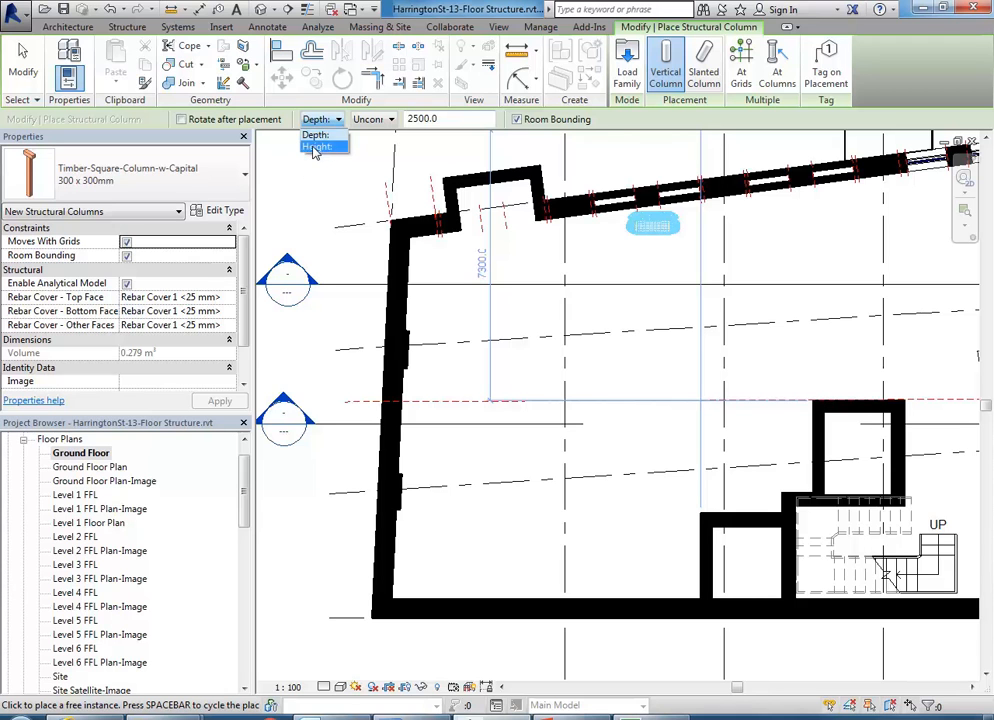
left_click(315, 147)
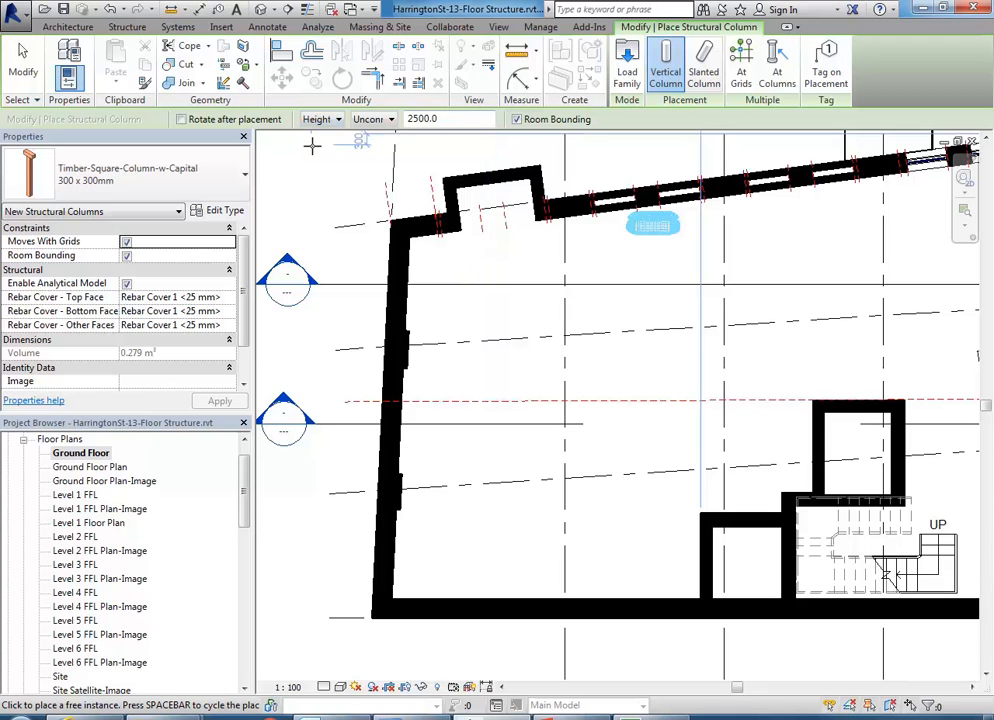
left_click(370, 120)
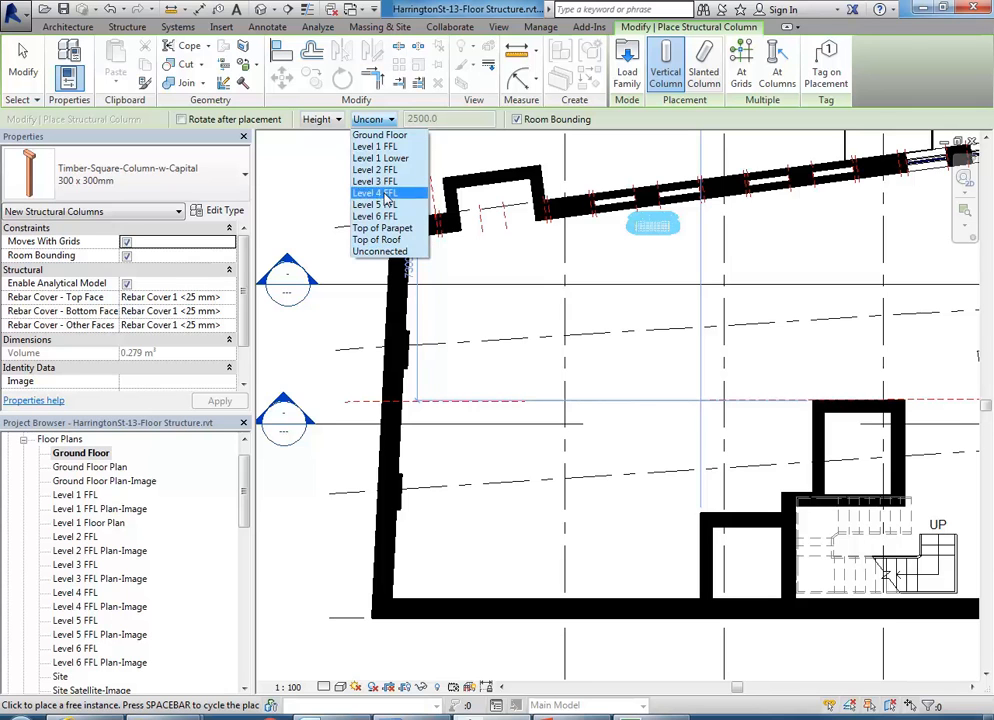
left_click(375, 170)
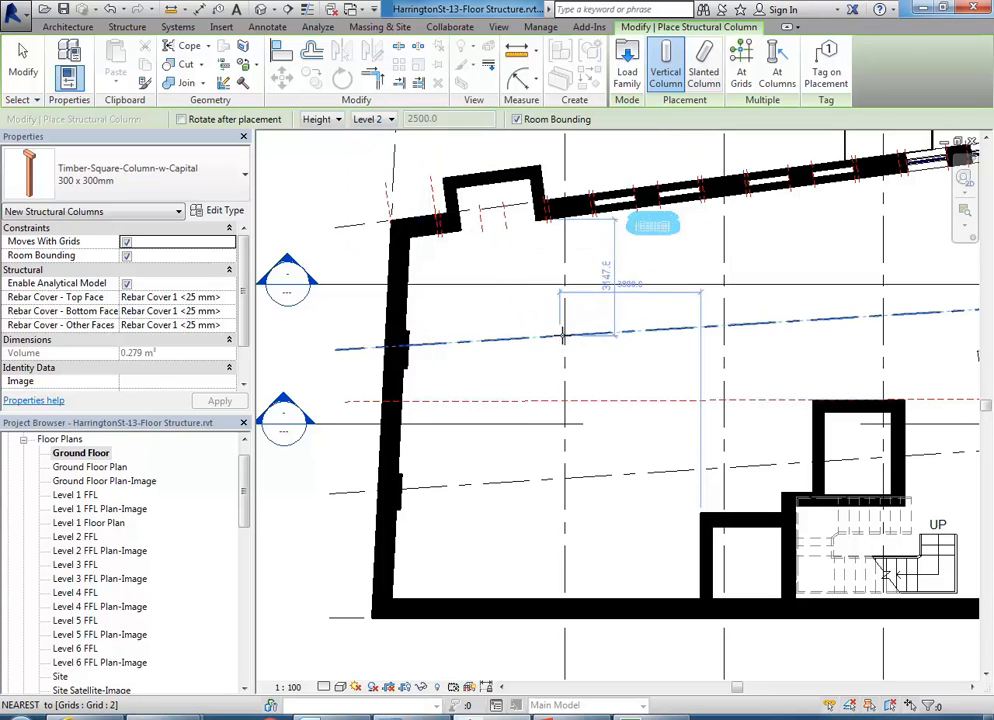
left_click(485, 376)
right_click(480, 316)
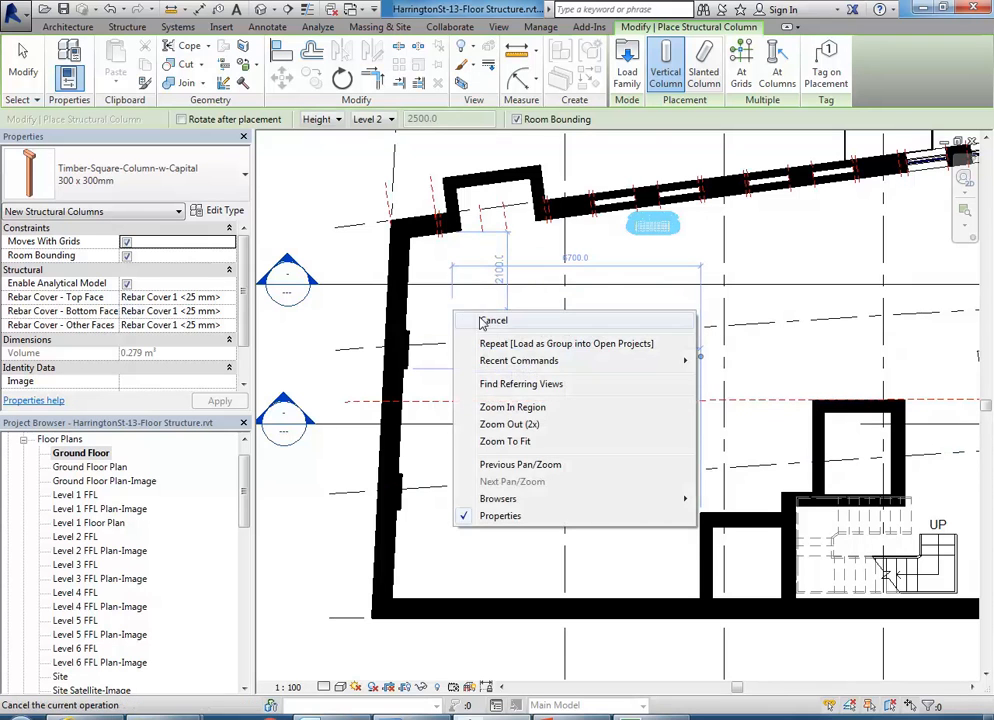
left_click(521, 329)
- Open Section 1 and select the new full-height column to examine its vertical extent and level constraints
double_click(285, 410)
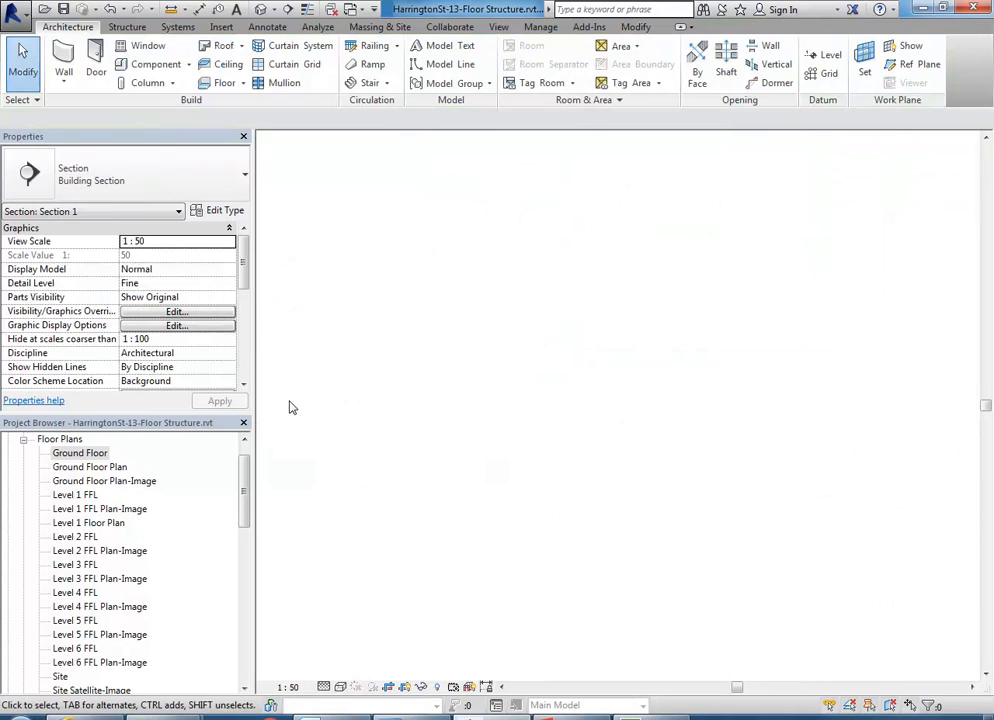
middle_click_drag(485, 345, 555, 502)
scroll(584, 457, "down", 1)
middle_click_drag(584, 457, 540, 489)
scroll(540, 489, "down", 1)
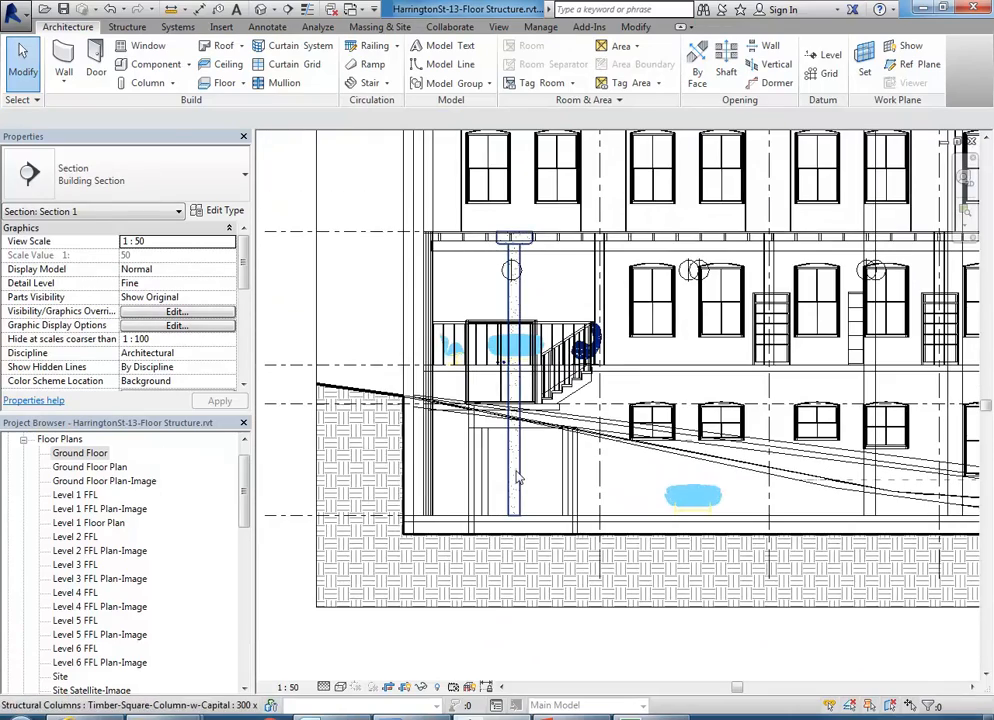
left_click(517, 510)
scroll(490, 338, "up", 2)
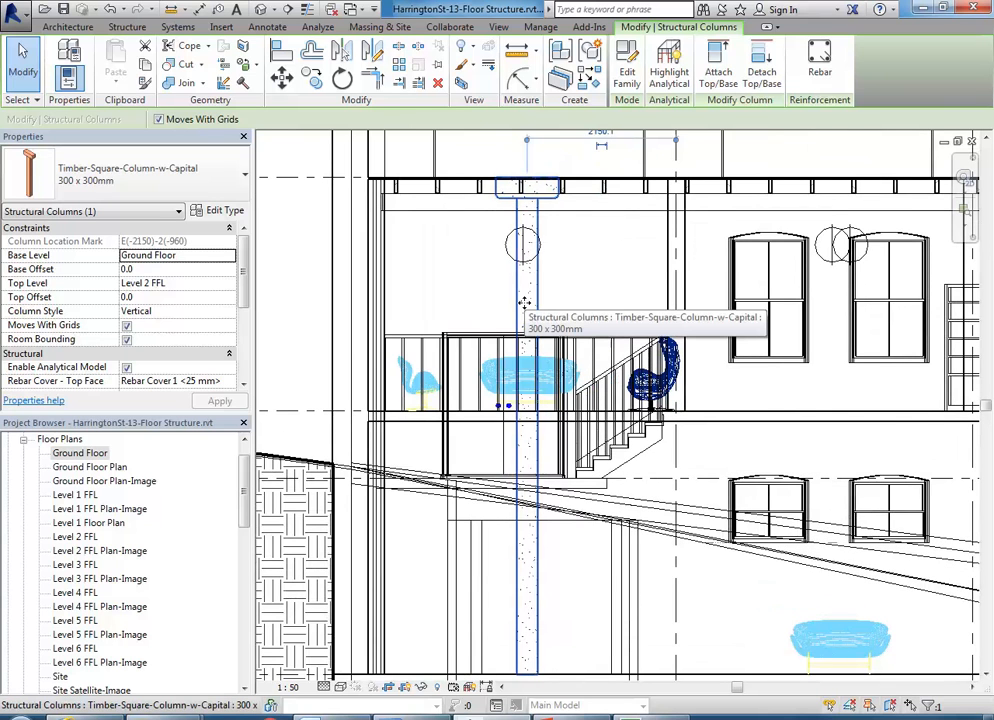
- Check the selected column's structural material in its type properties and look through the available column types
left_click(222, 210)
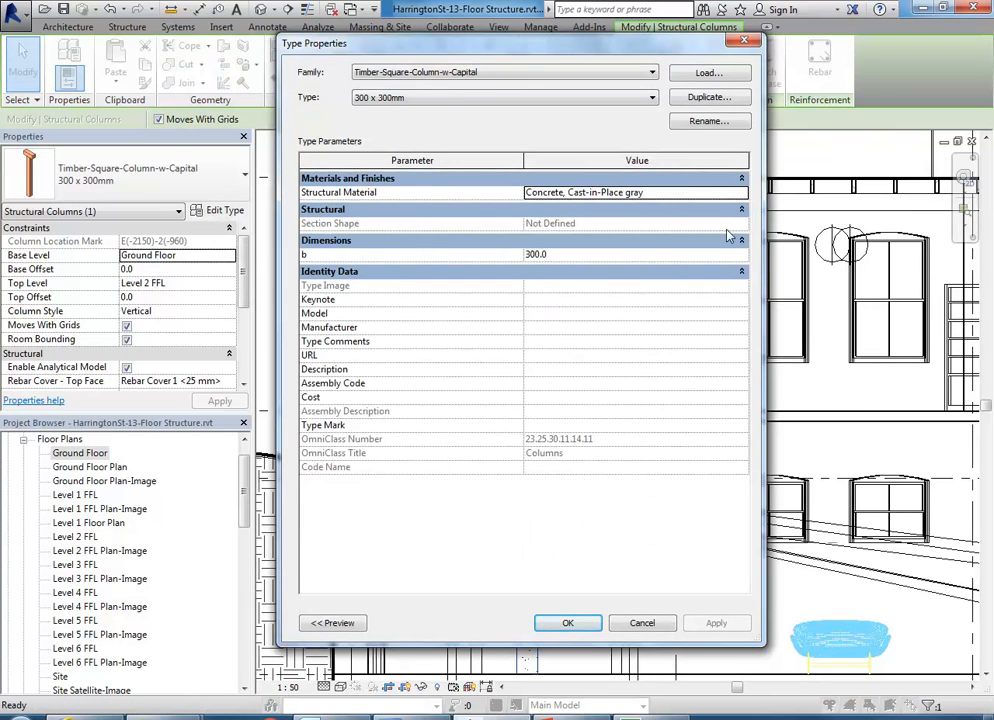
left_click(632, 623)
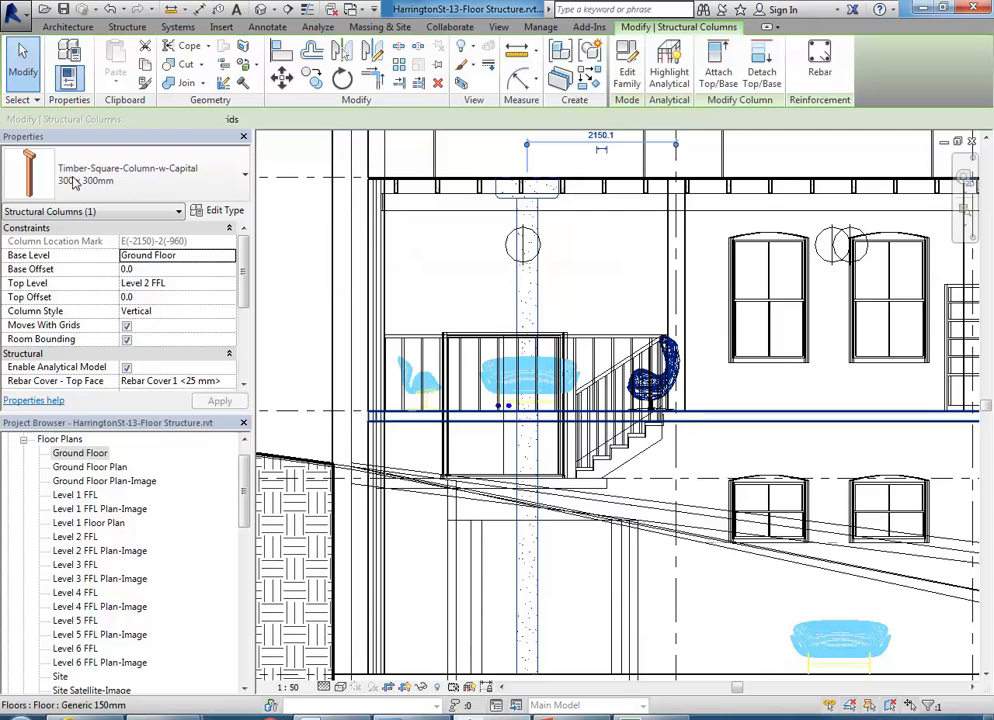
left_click(169, 187)
left_click(169, 187)
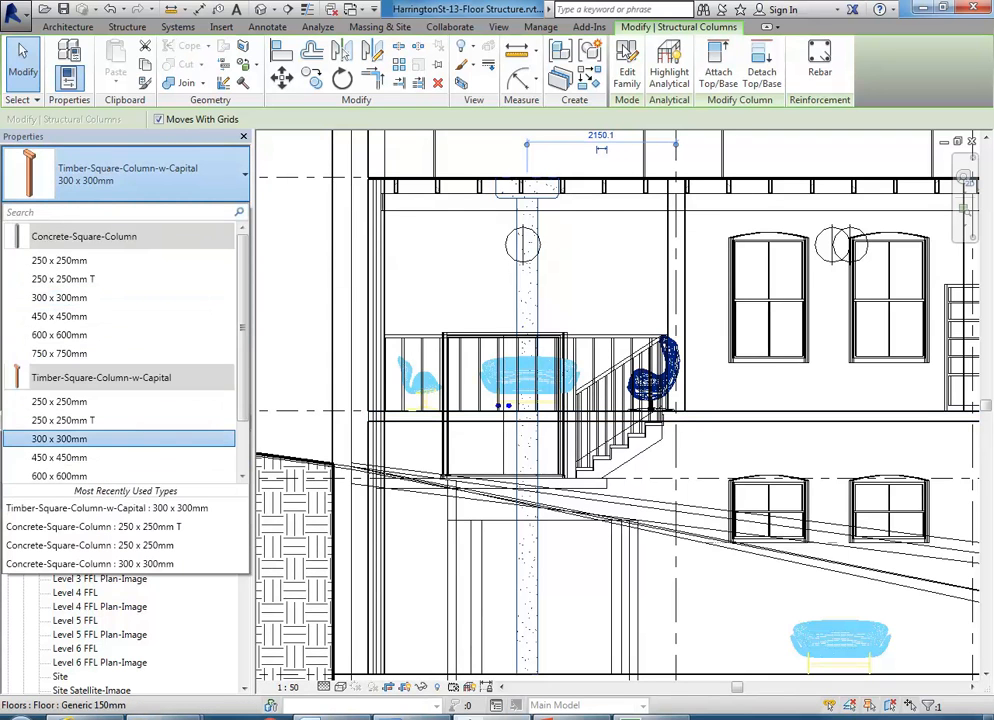
- Open the column family for editing in its 3D view and check the 250 x 250mm type's structural material
left_click(627, 55)
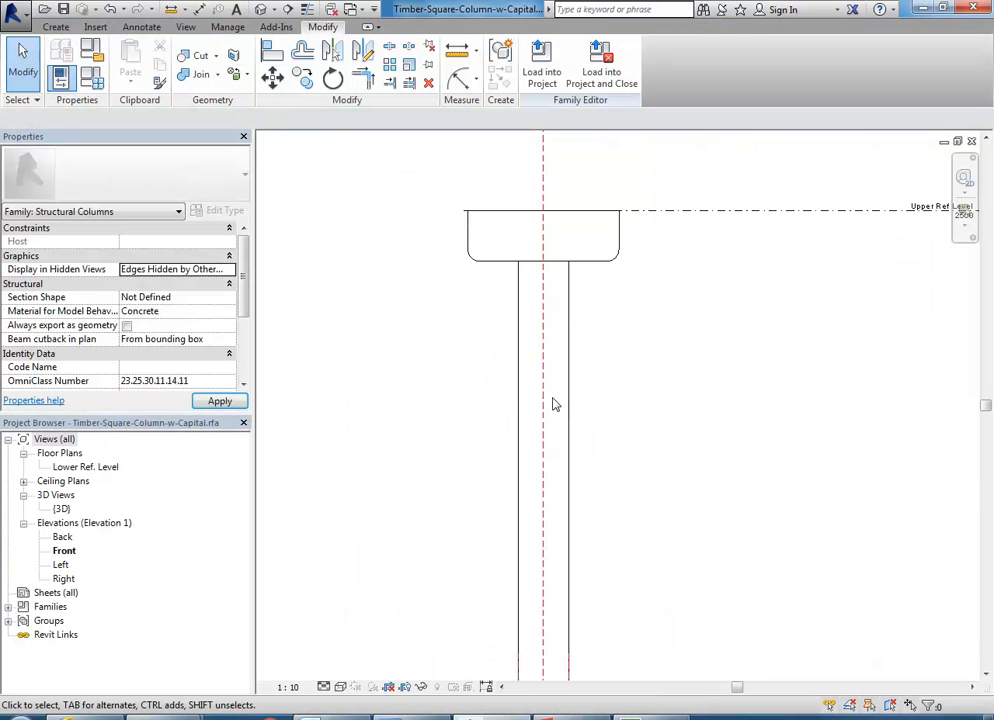
scroll(556, 404, "down", 2)
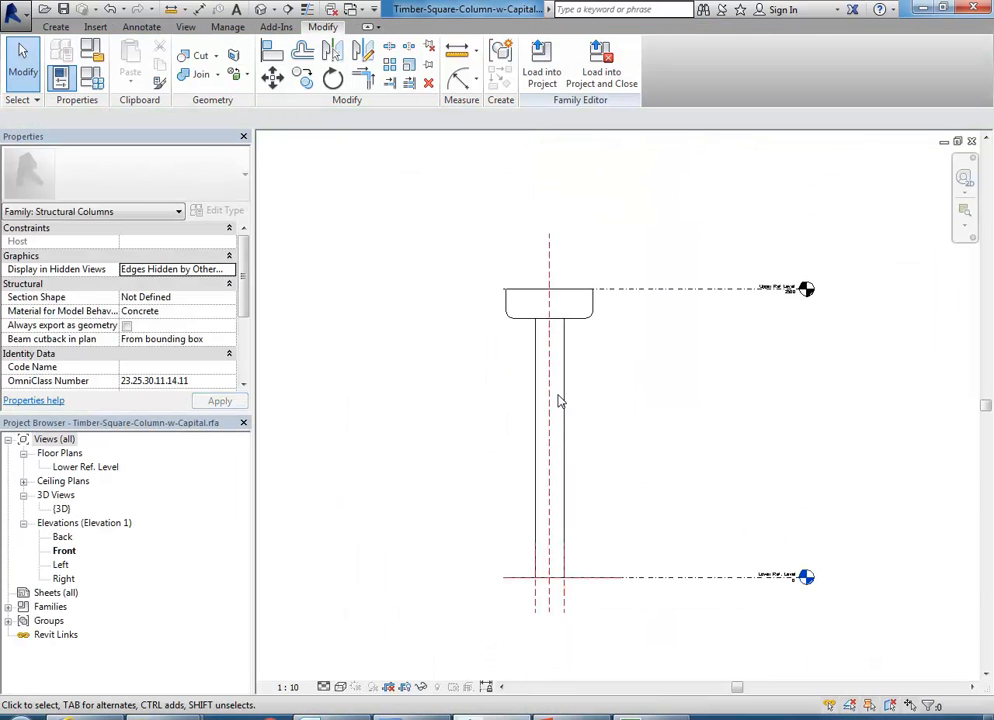
double_click(61, 509)
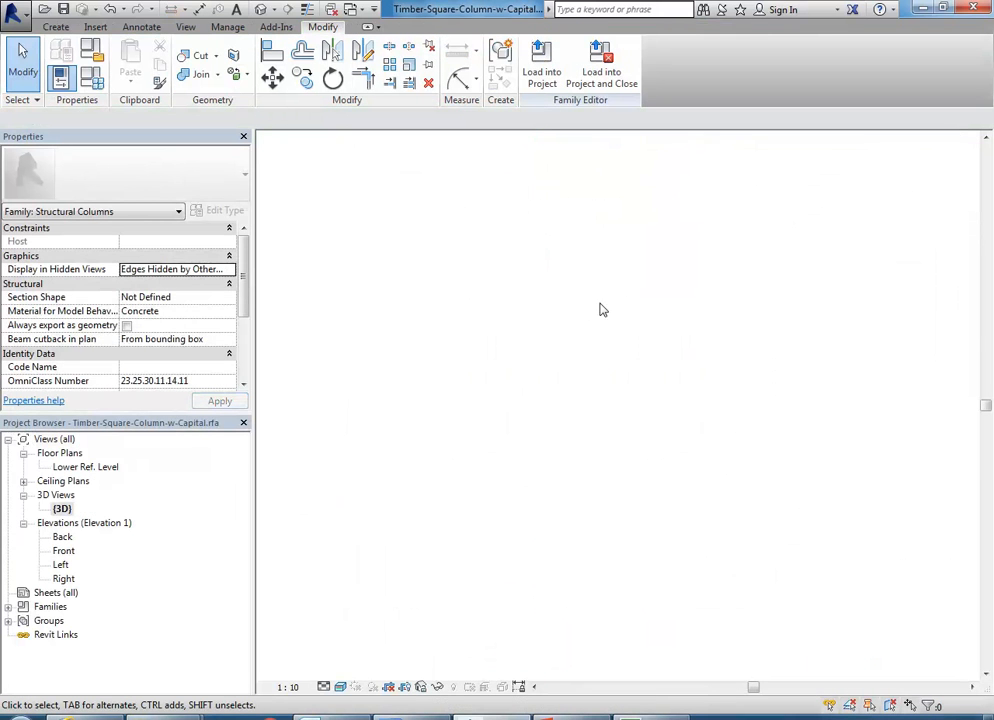
left_click(84, 84)
left_click(229, 90)
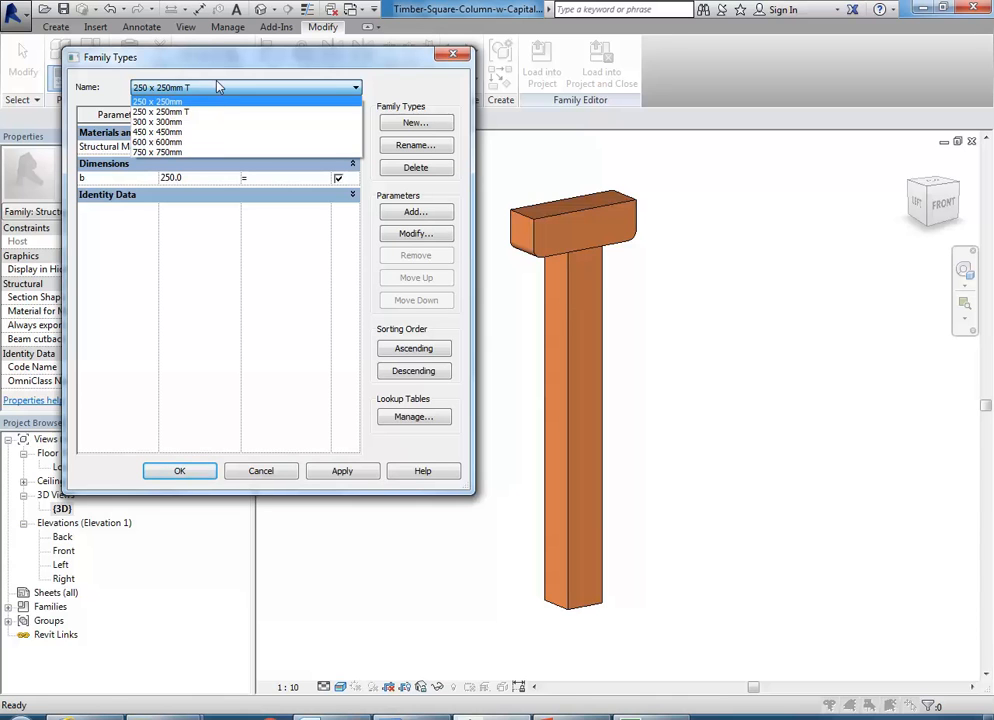
left_click(208, 103)
- Set the structural material of the 300 x 300mm family type to Wood Structure
left_click(229, 91)
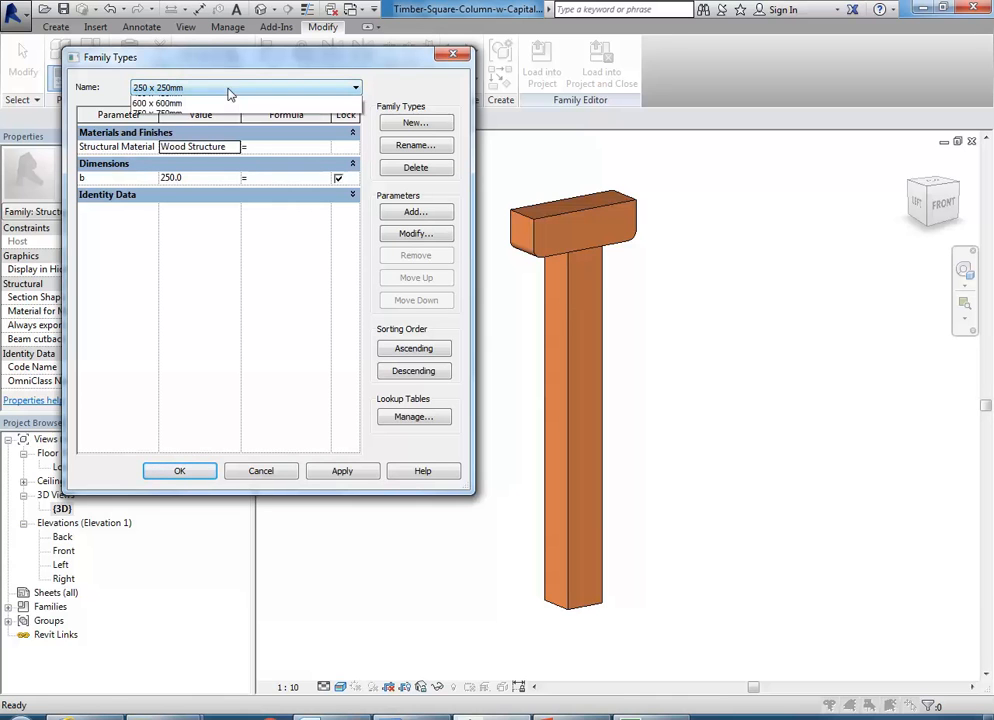
left_click(208, 111)
left_click(205, 147)
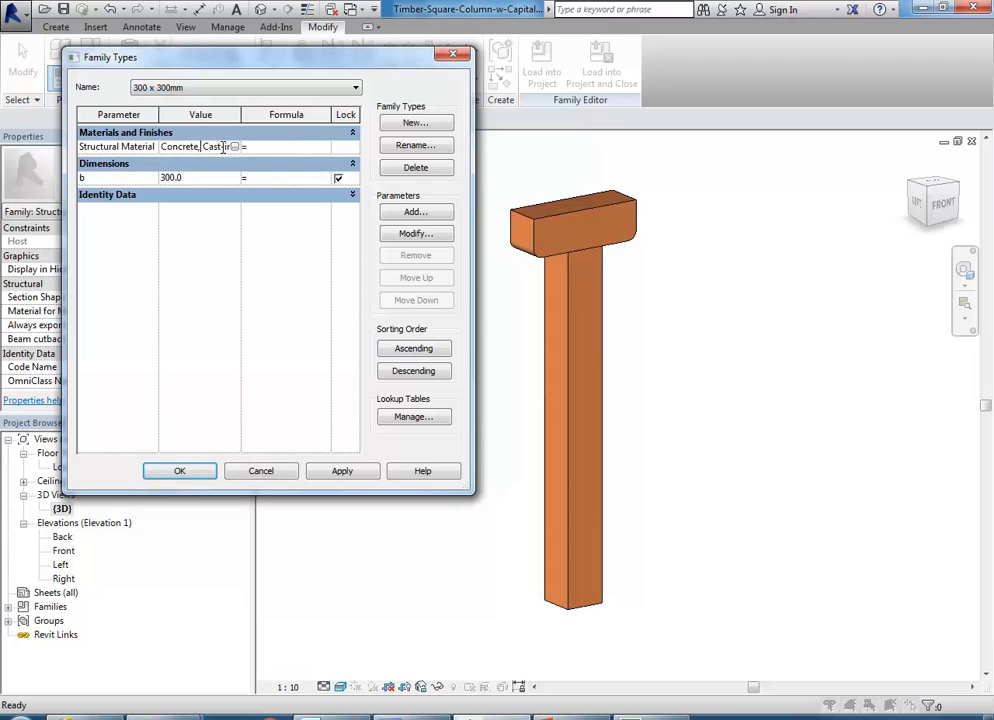
left_click(235, 147)
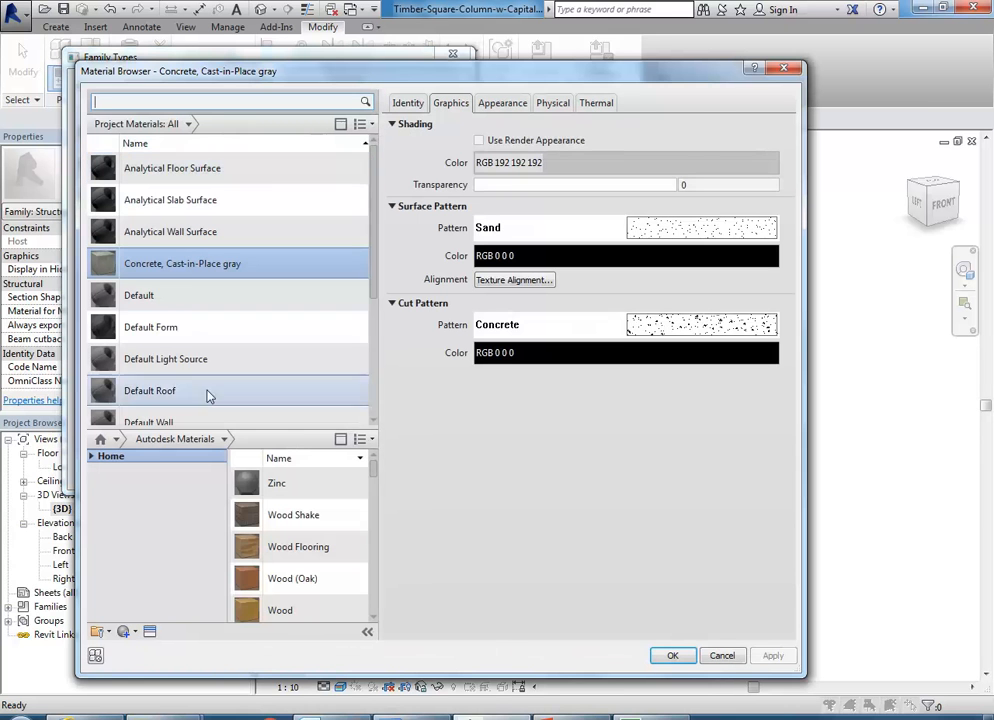
scroll(208, 399, "down", 1)
left_click_drag(375, 272, 382, 430)
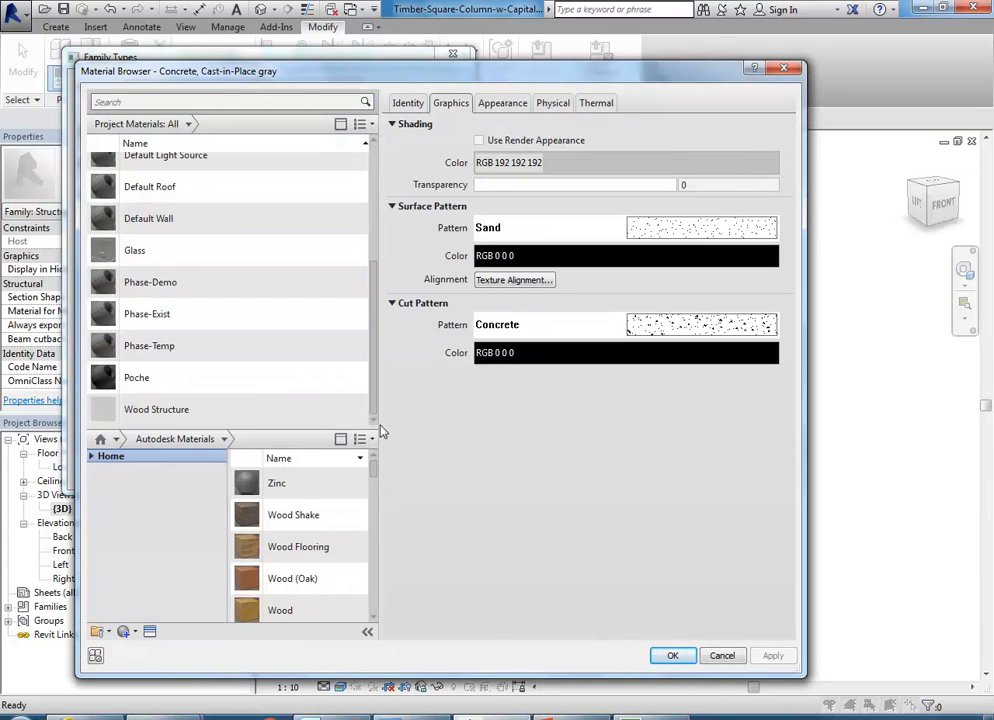
left_click(203, 412)
left_click(672, 656)
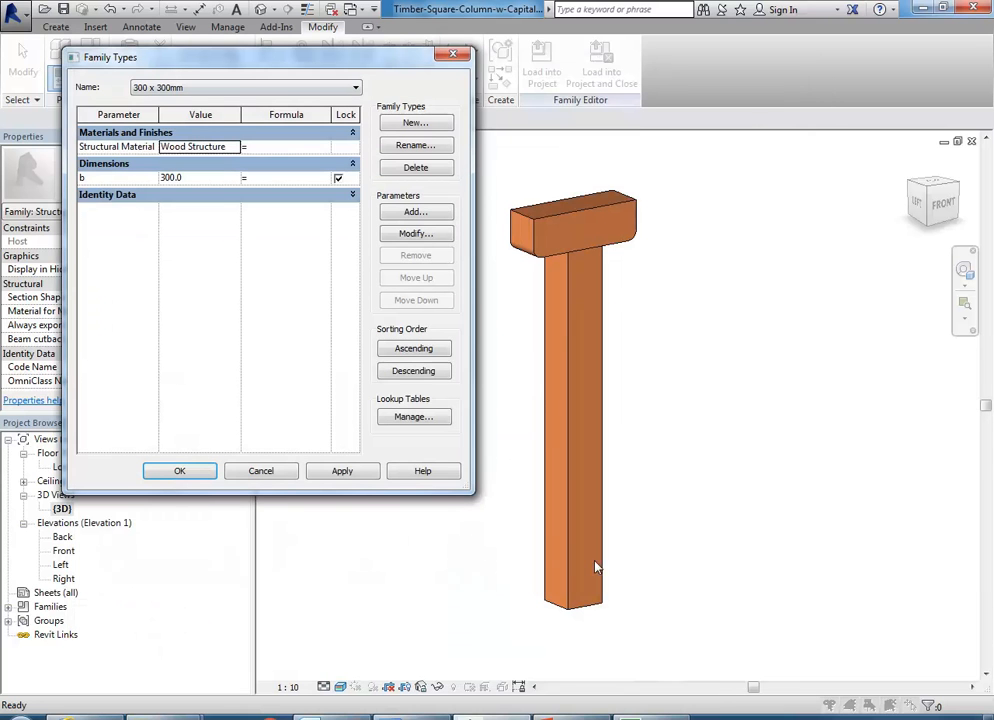
- Assign the Wood Structure material to the 450 x 450mm family type
left_click(240, 88)
left_click(215, 133)
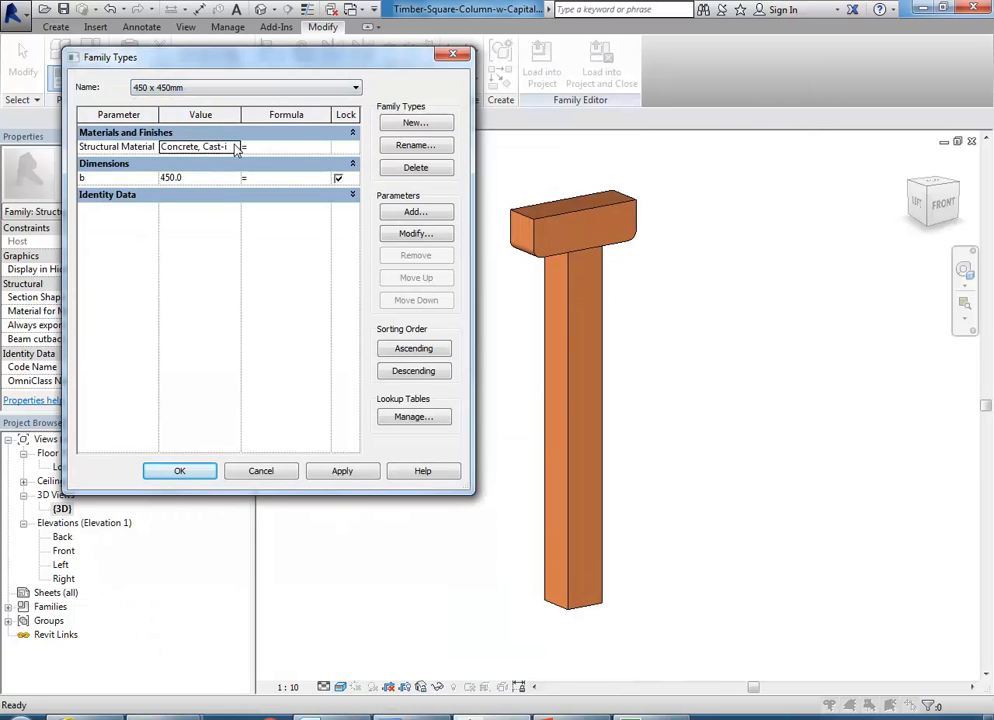
left_click(236, 147)
left_click_drag(375, 248, 376, 377)
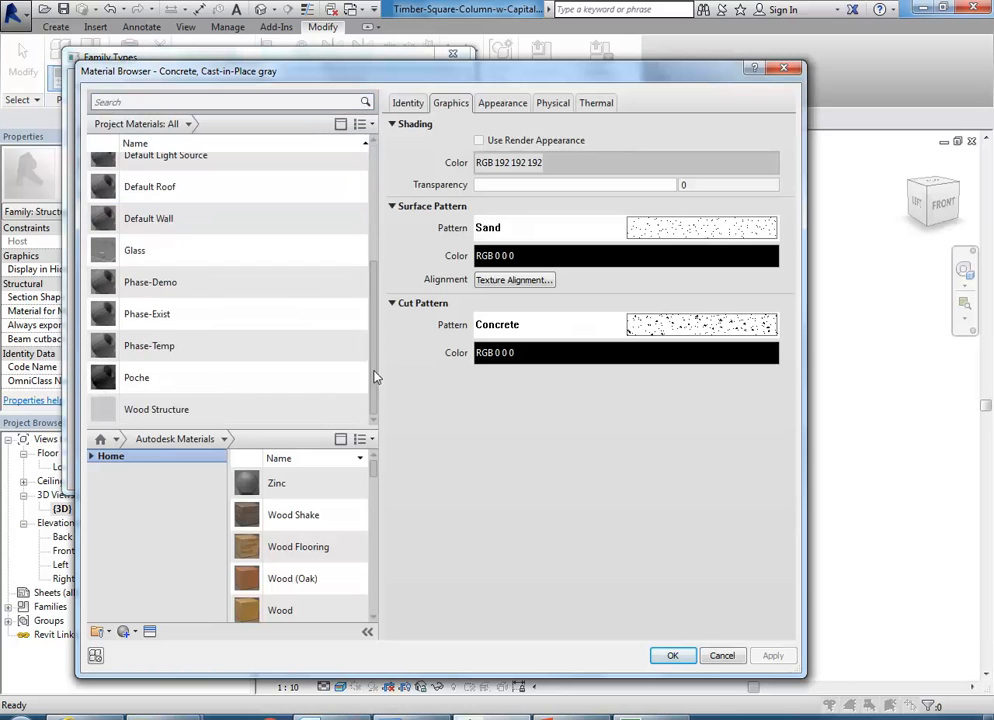
left_click(224, 420)
left_click(673, 656)
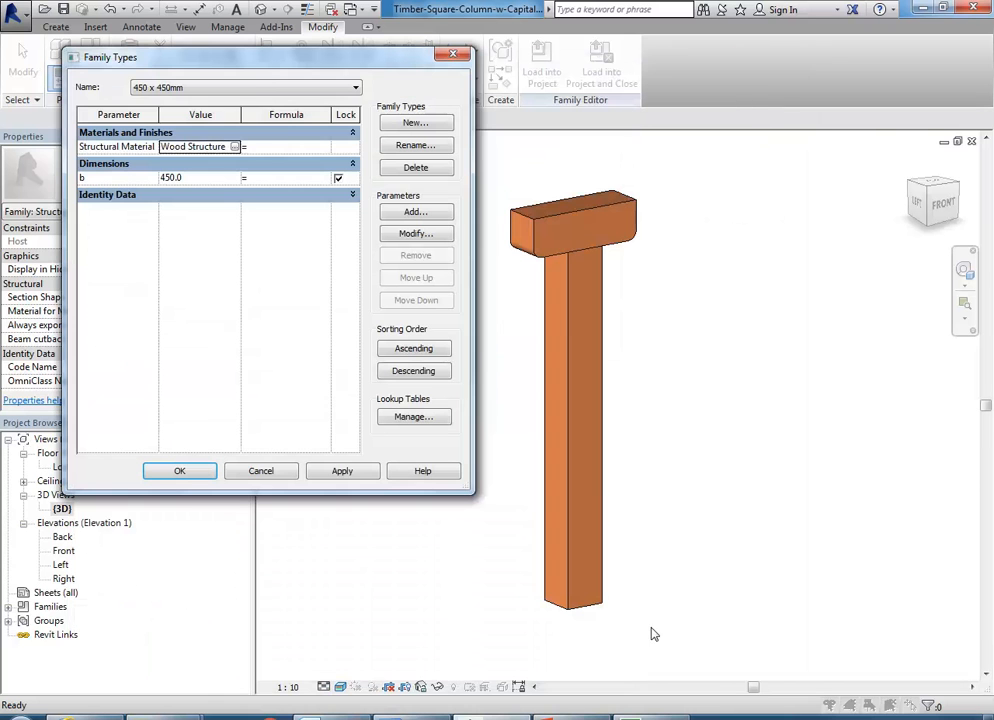
- Change the 600 x 600mm family type's structural material to Wood Structure
left_click(255, 87)
left_click(229, 148)
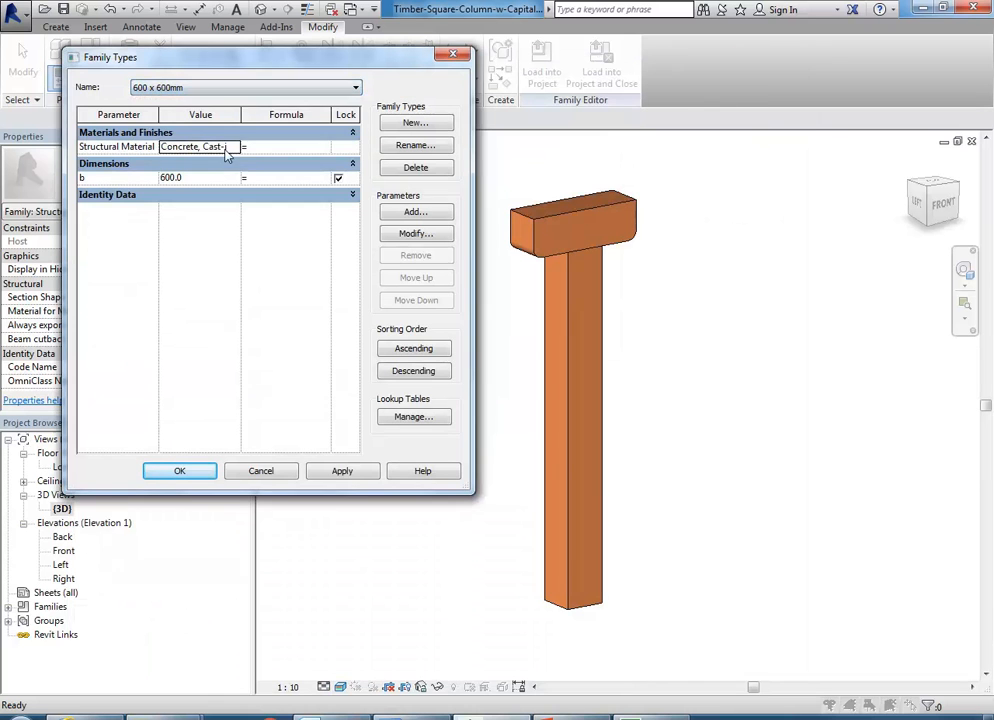
left_click(229, 147)
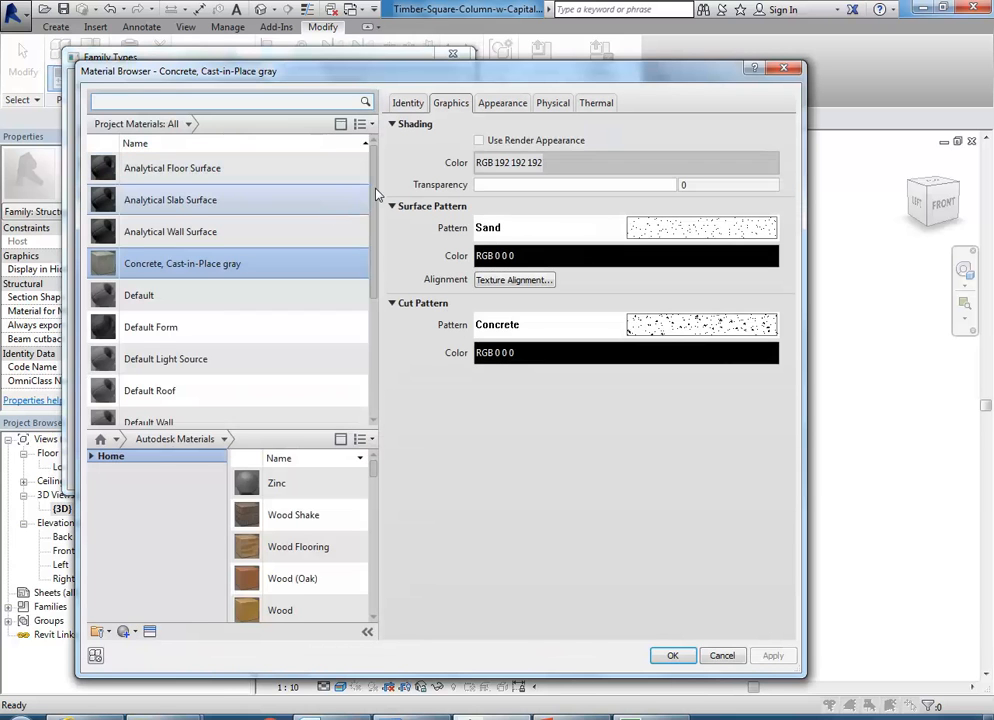
scroll(372, 393, "down", 3)
left_click(165, 409)
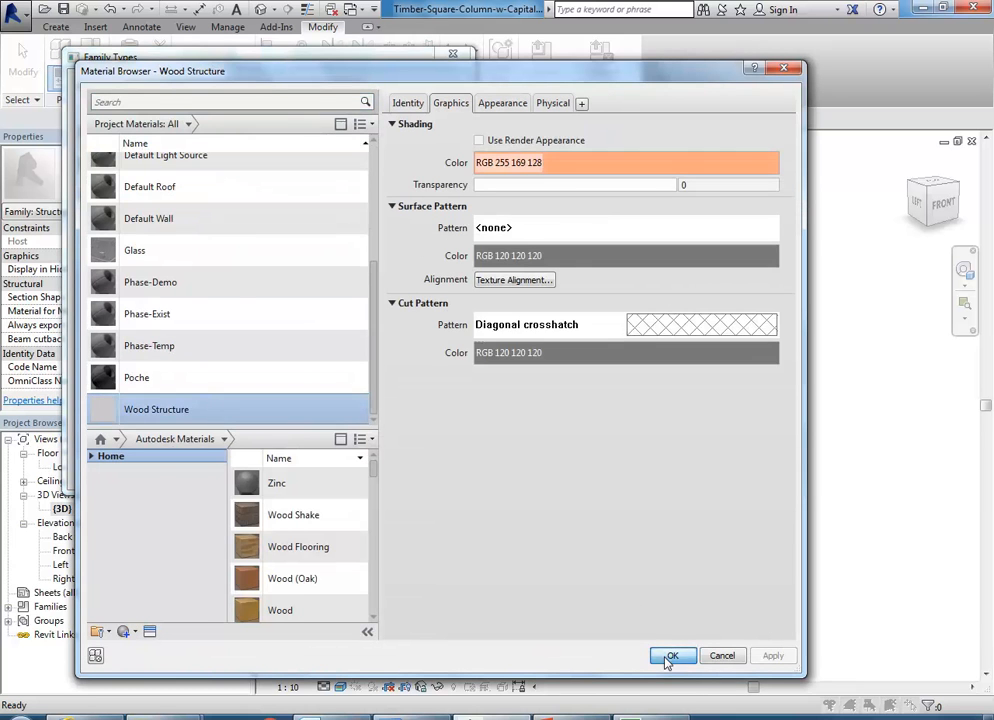
left_click(669, 656)
- Give the 750 x 750mm family type the Wood Structure material and check its values
left_click(244, 90)
left_click(209, 157)
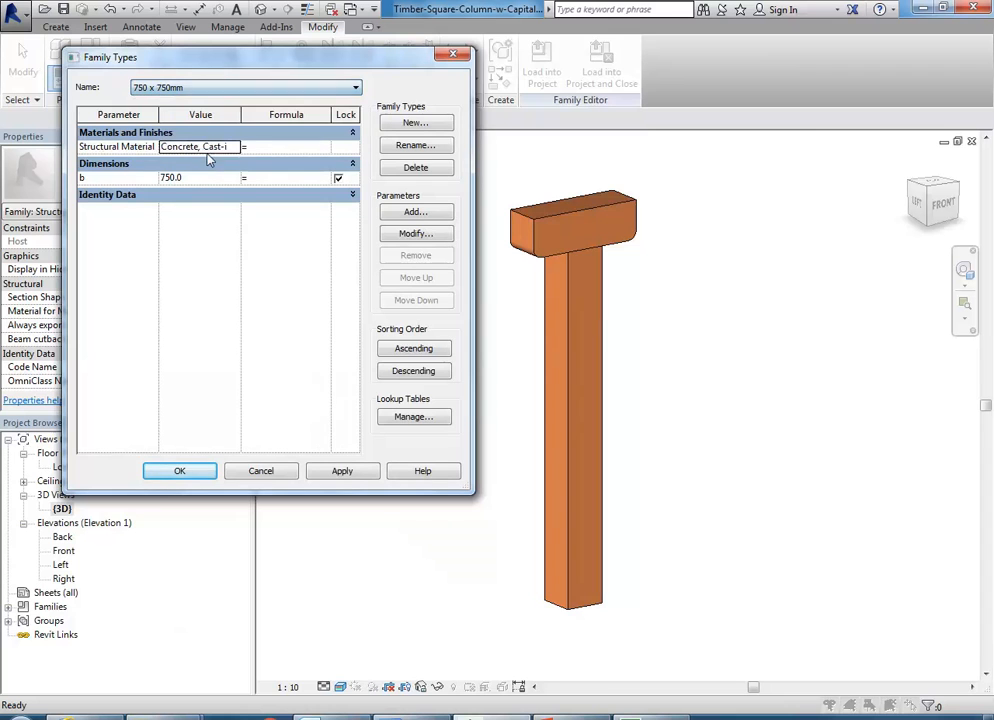
left_click(236, 147)
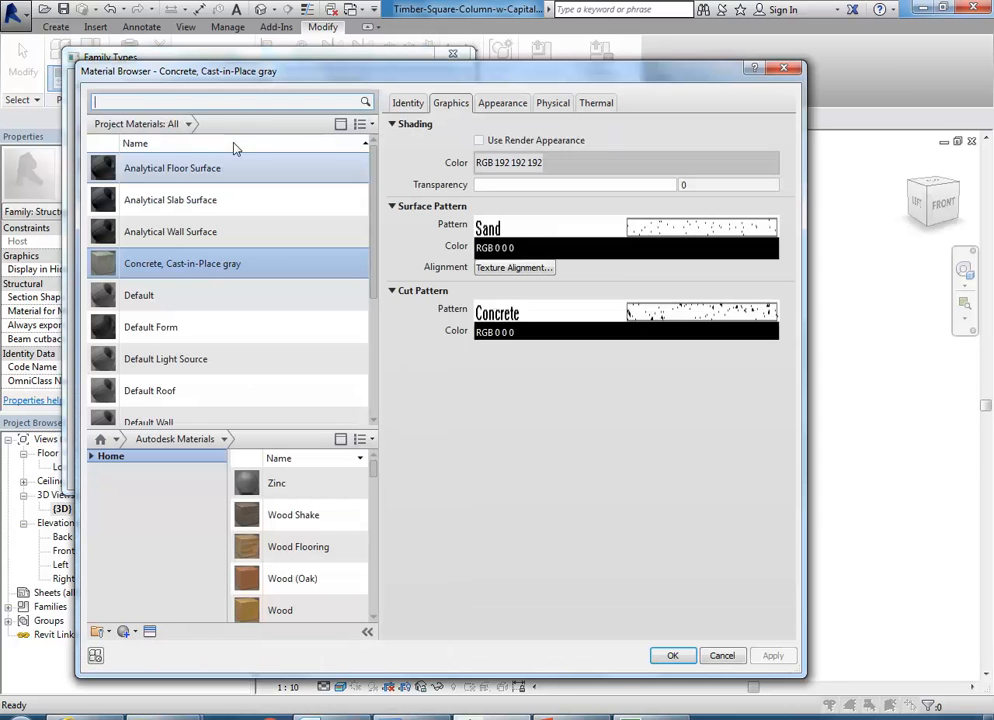
scroll(287, 276, "down", 2)
left_click(211, 410)
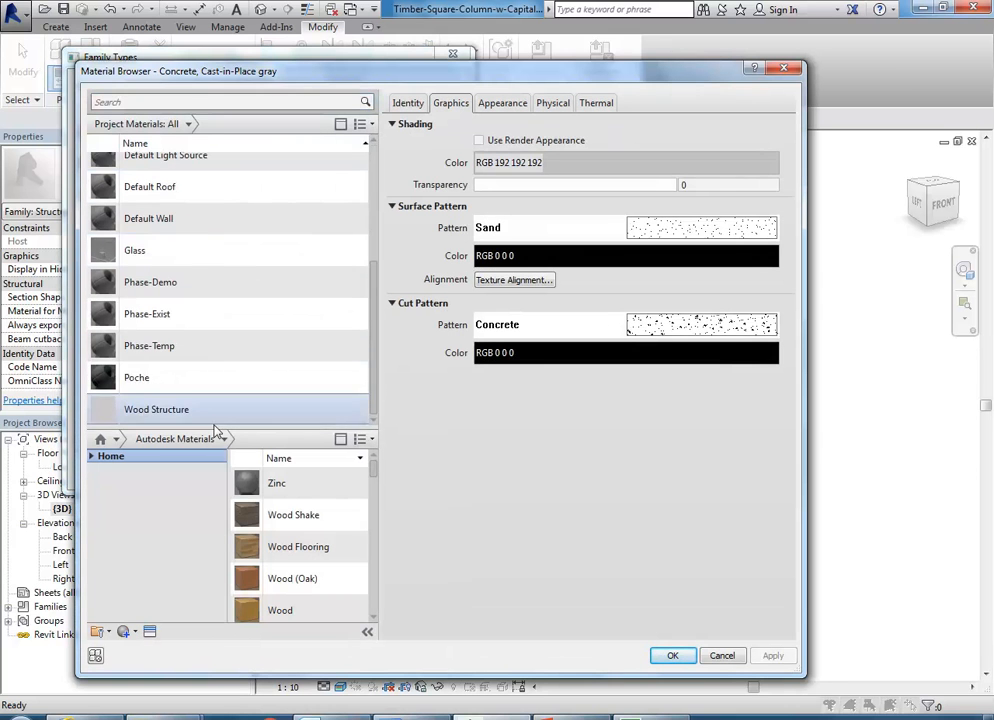
left_click(672, 656)
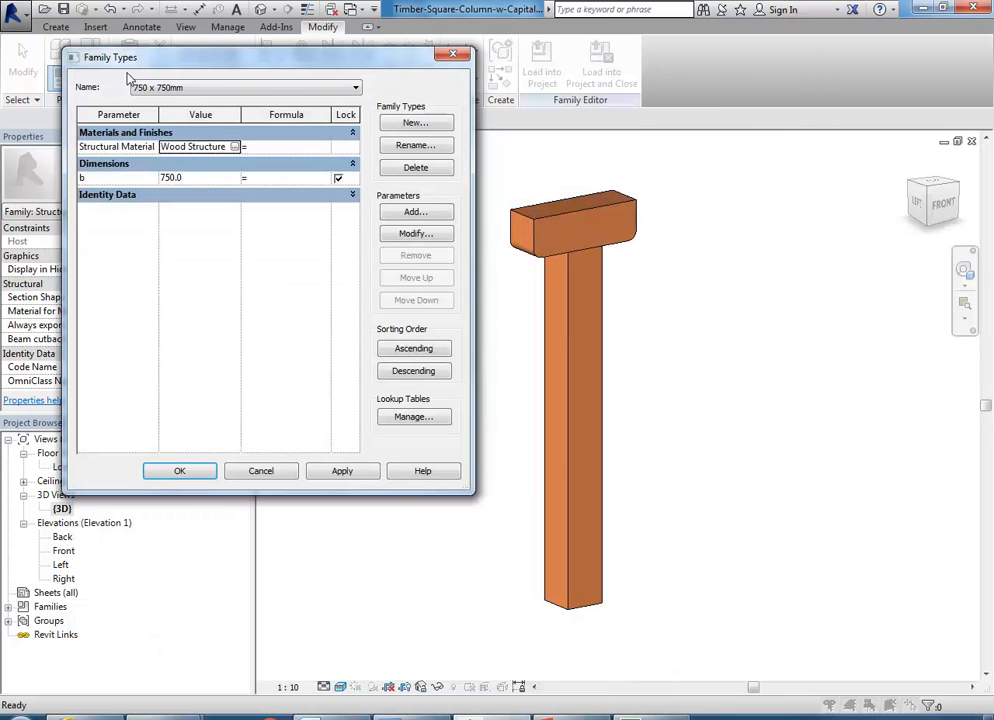
left_click(200, 177)
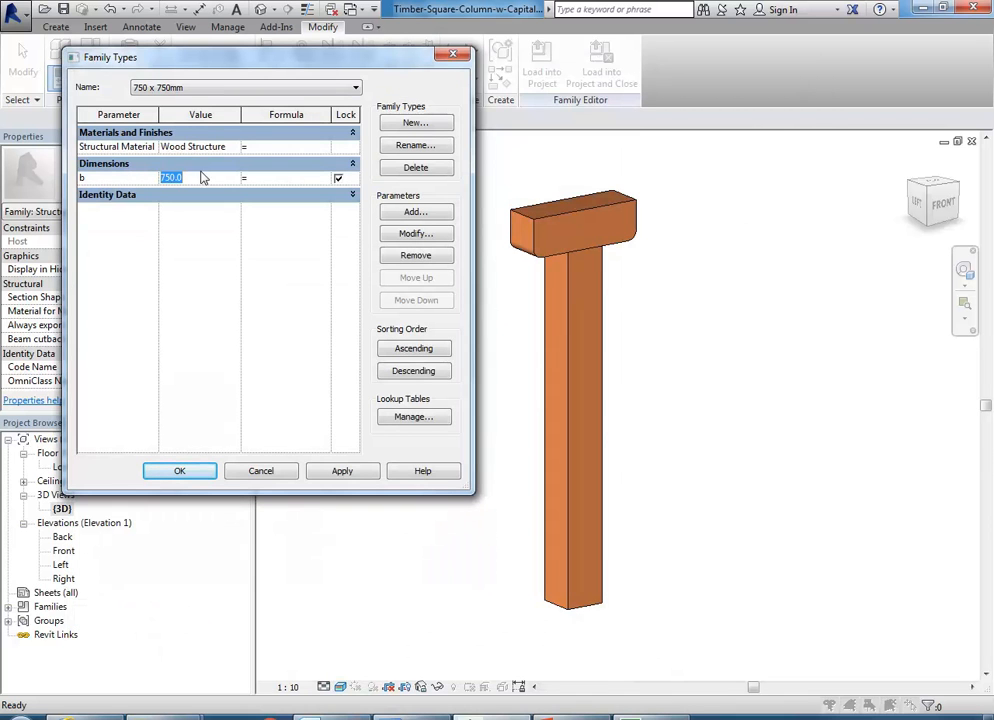
left_click(197, 147)
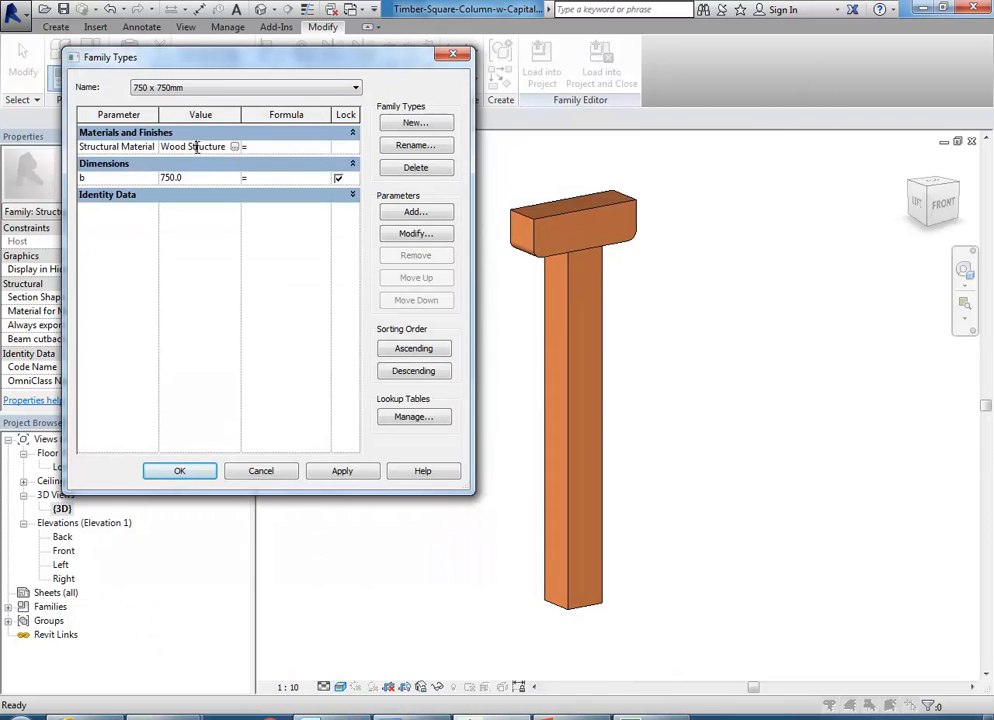
- Delete the 250 x 250mm T type from the column family and make 250 x 250mm the current type
left_click(272, 88)
left_click(213, 106)
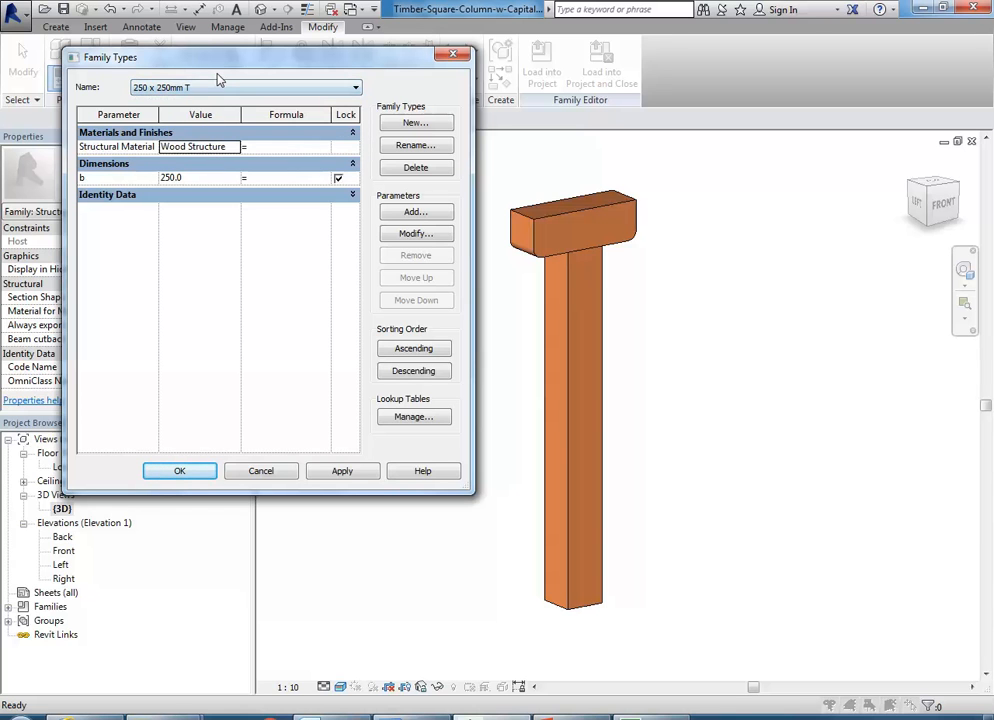
left_click(416, 168)
left_click(176, 88)
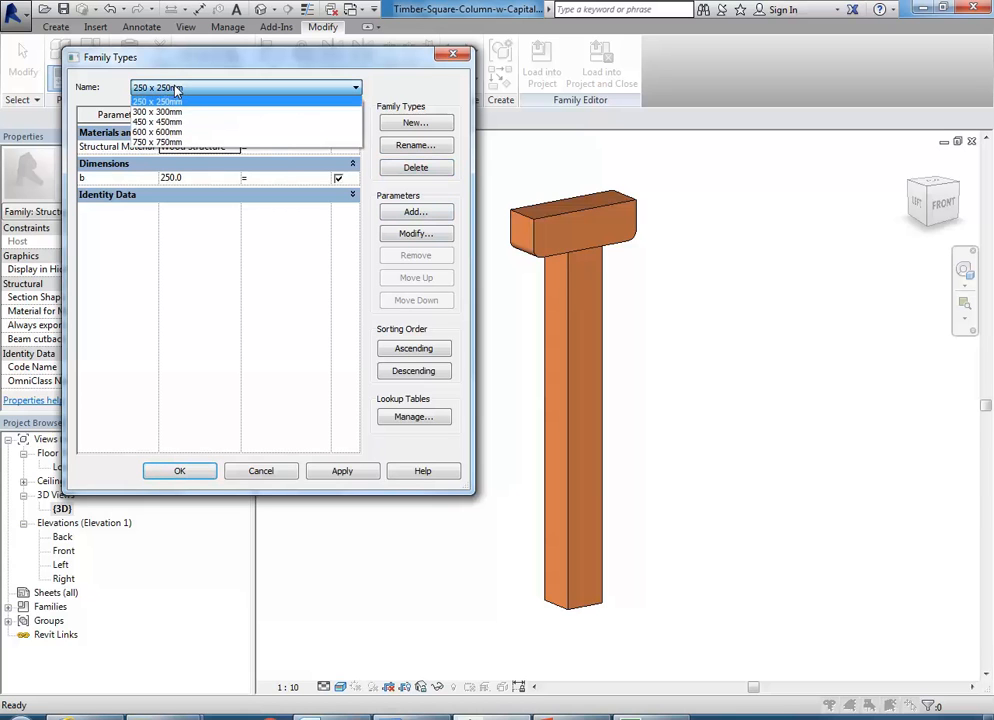
left_click(158, 101)
left_click(178, 471)
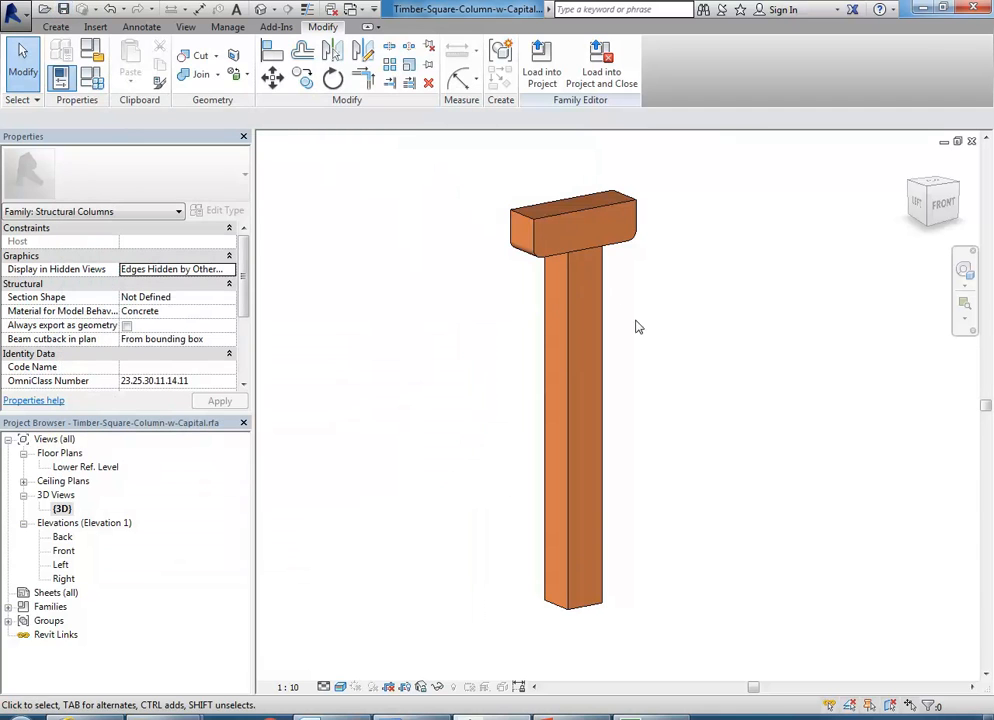
- Reload the column family into the Harrington St project, overwriting the existing version, and switch the section's timber column to the 250 x 250mm type
left_click(541, 65)
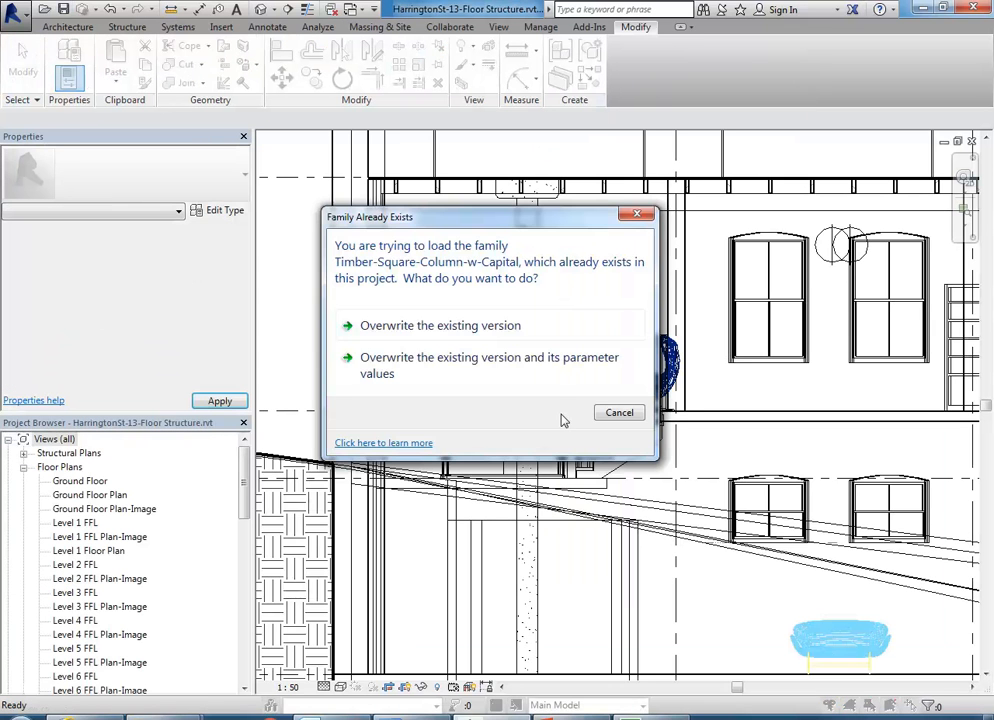
left_click(440, 325)
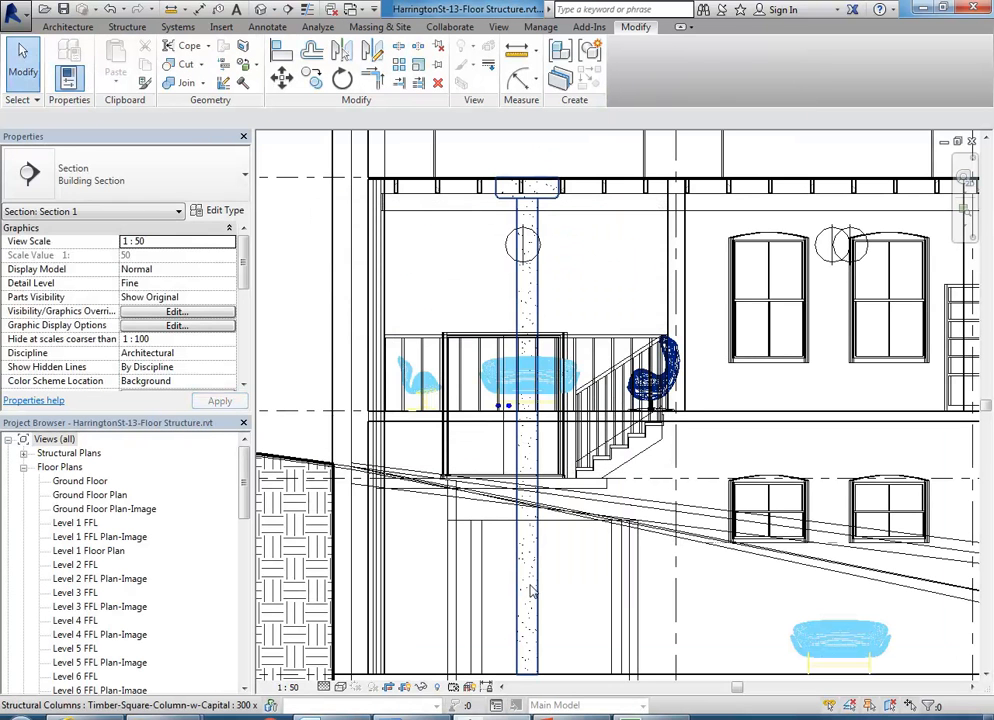
left_click(537, 590)
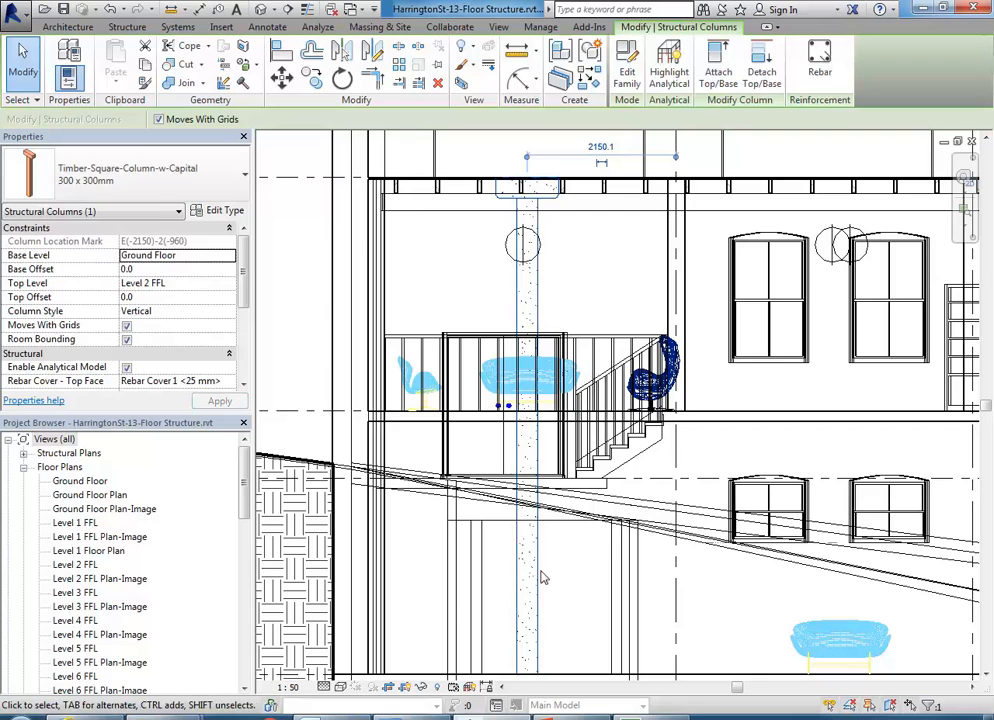
left_click(144, 175)
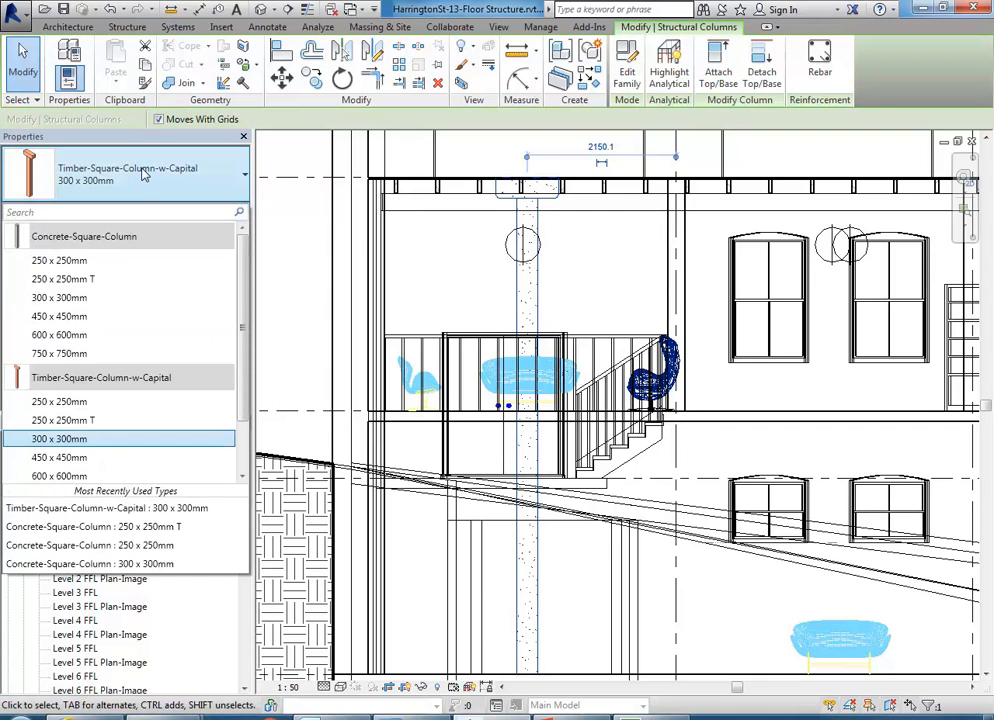
left_click(80, 401)
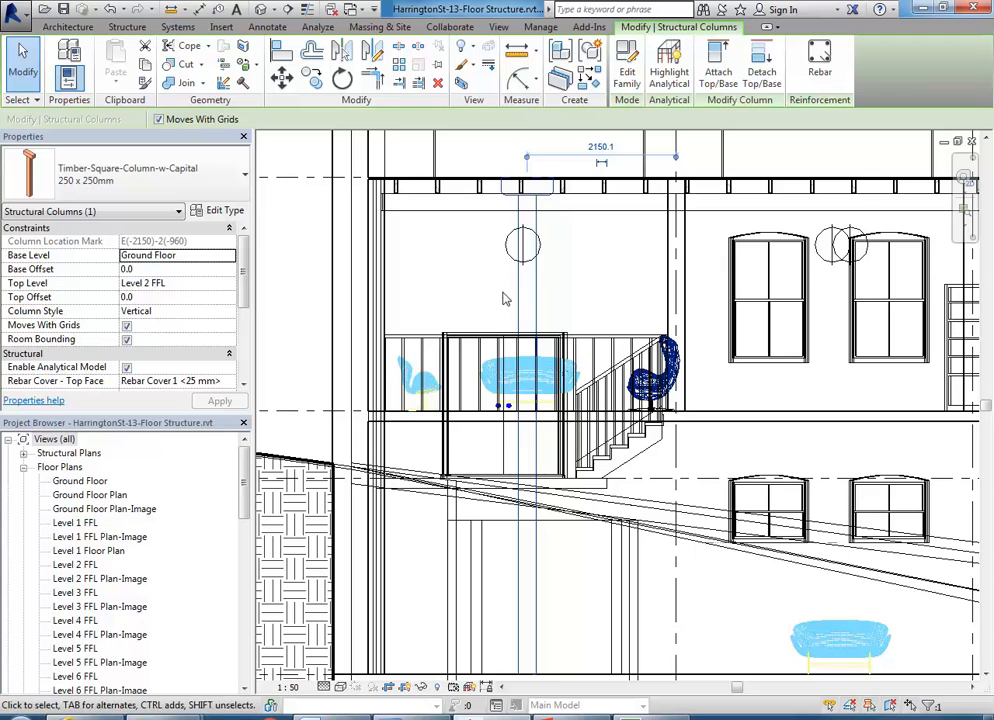
key("Escape")
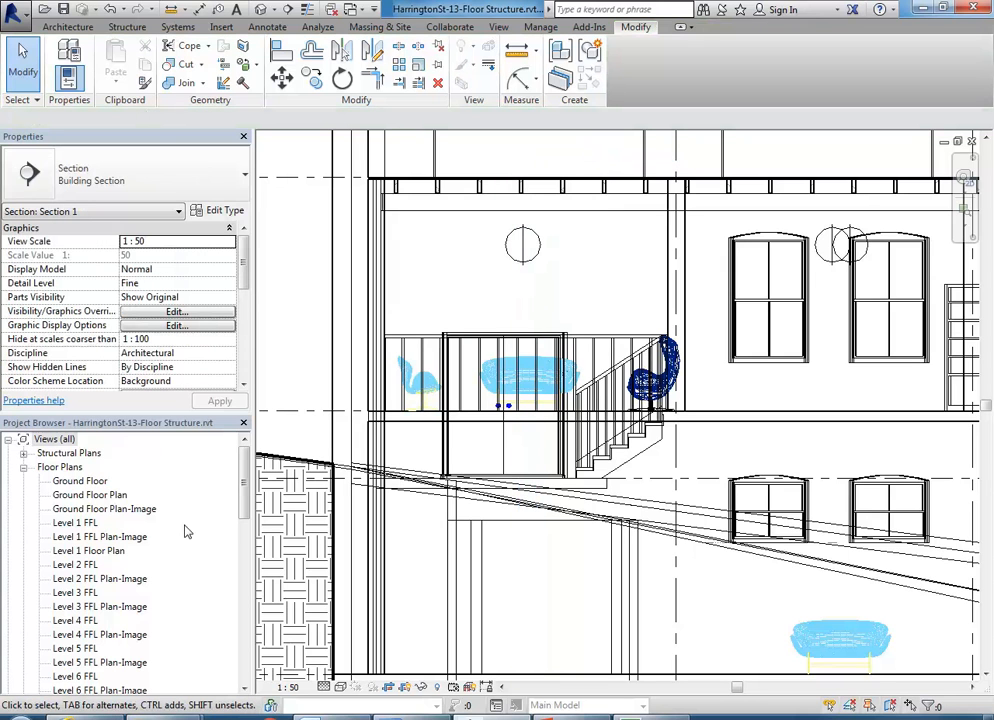
- Measure the vertical distance from the underside of the main beam up to the top of the Level 2 floor in the section
left_click_drag(248, 500, 240, 590)
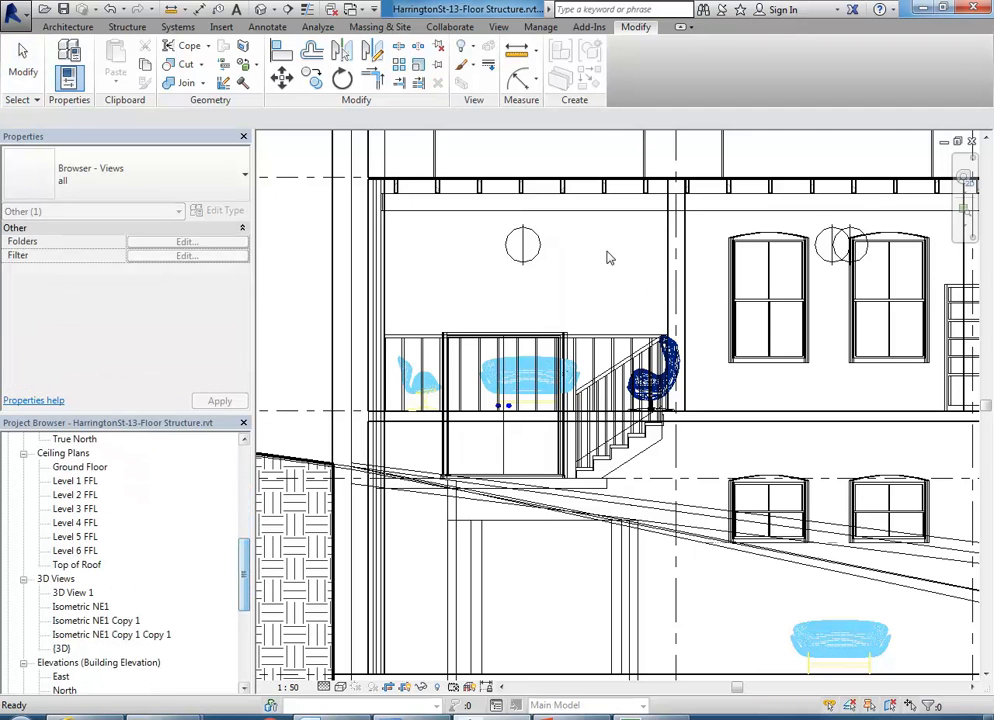
scroll(607, 255, "up", 6)
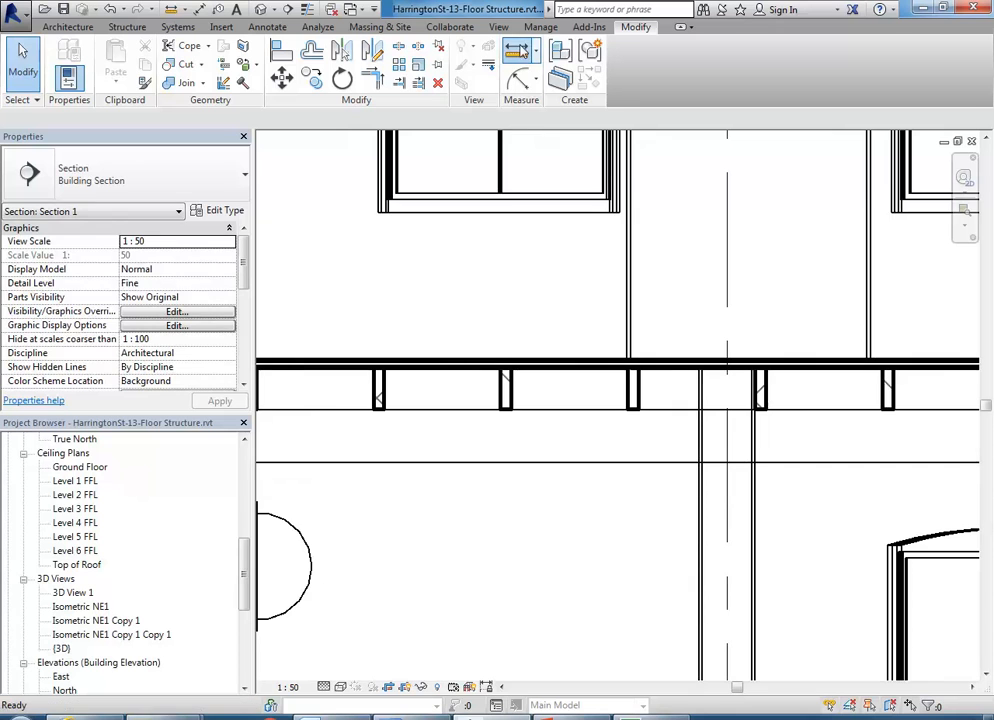
scroll(597, 362, "up", 3)
left_click(513, 499)
left_click(512, 321)
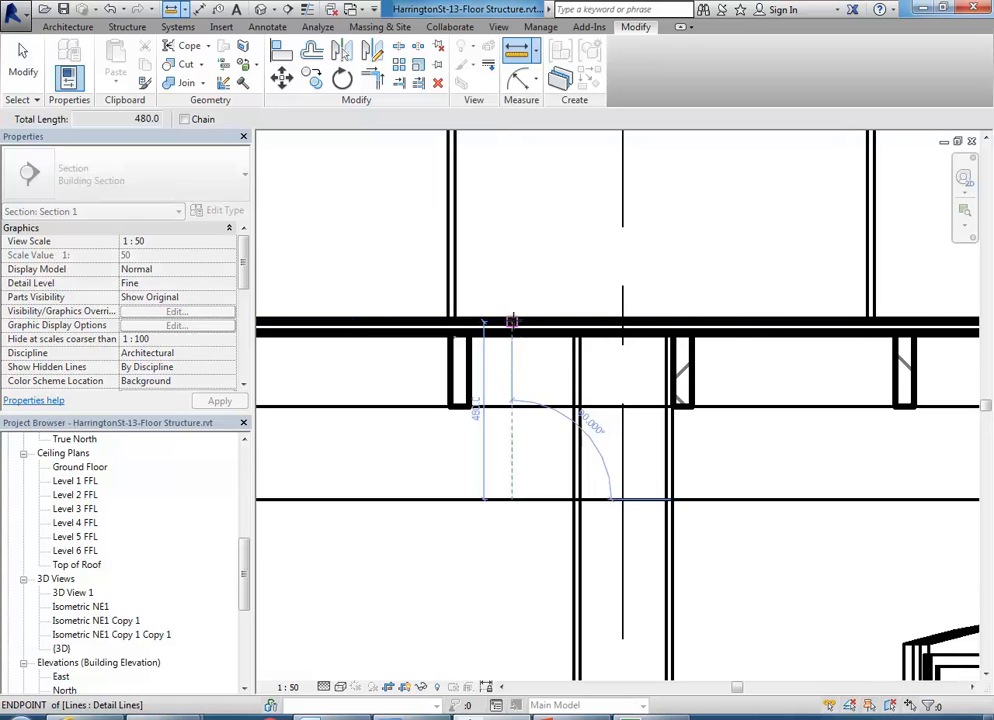
right_click(518, 274)
left_click(565, 291)
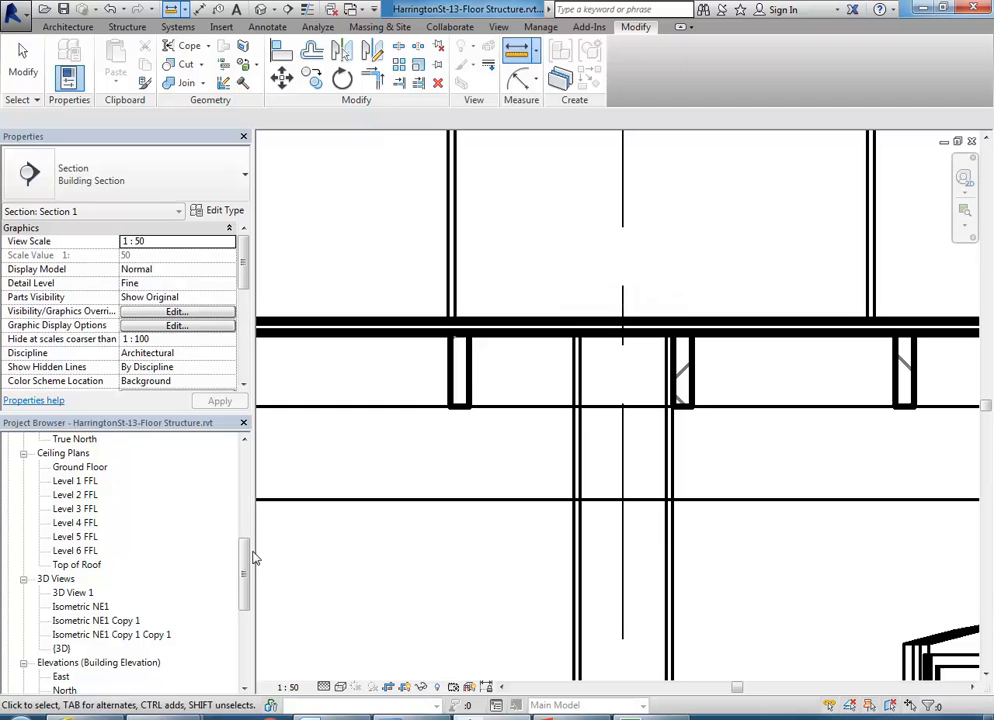
- In 3D View 1, change all Concrete-Square-Column 250 x 250mm T instances to Timber-Square-Column-w-Capital 250 x 250mm
double_click(100, 592)
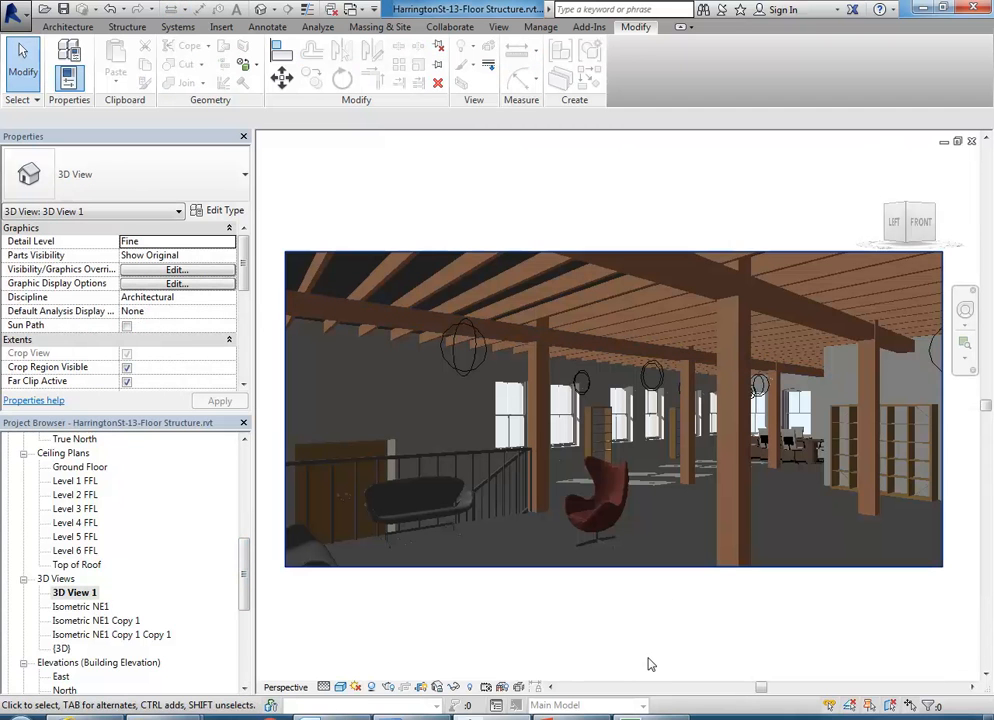
left_click(737, 524)
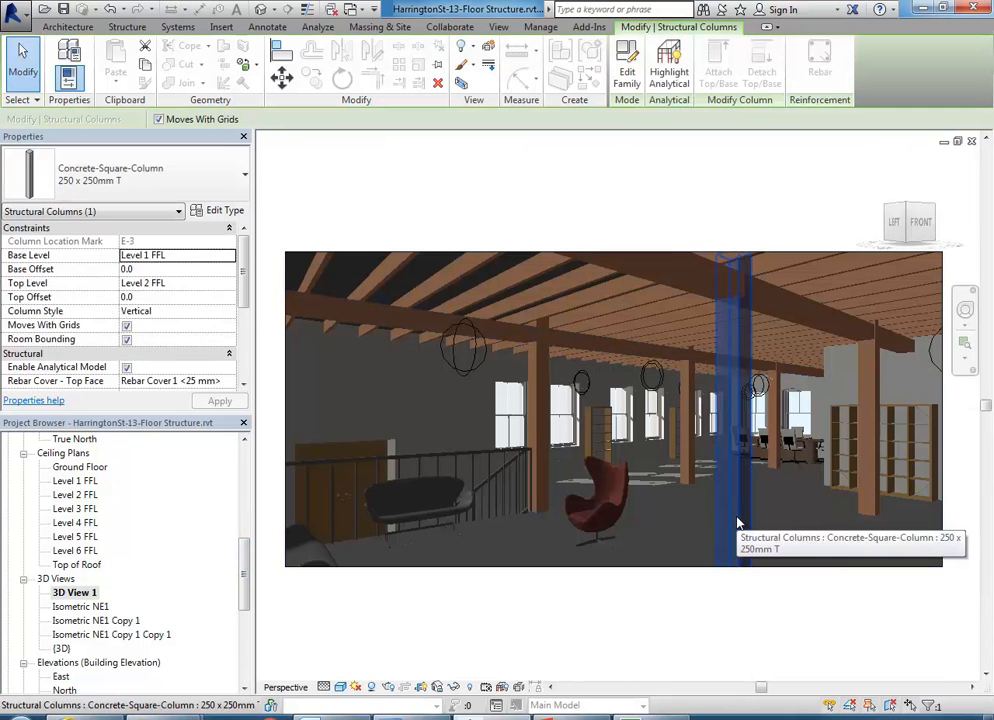
right_click(737, 524)
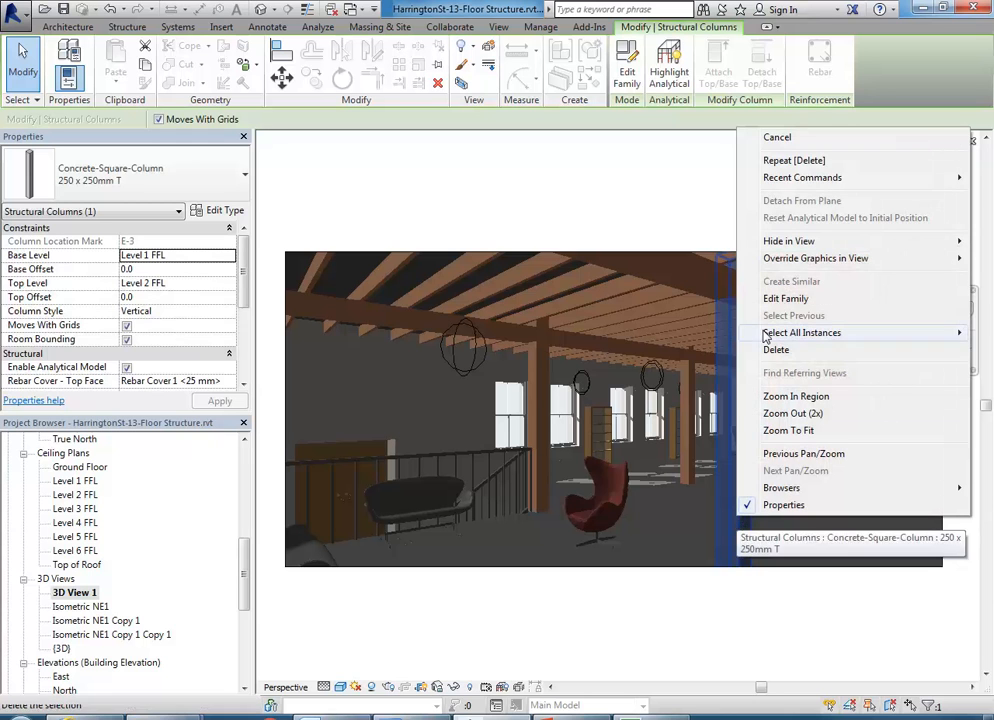
mouse_move(790, 333)
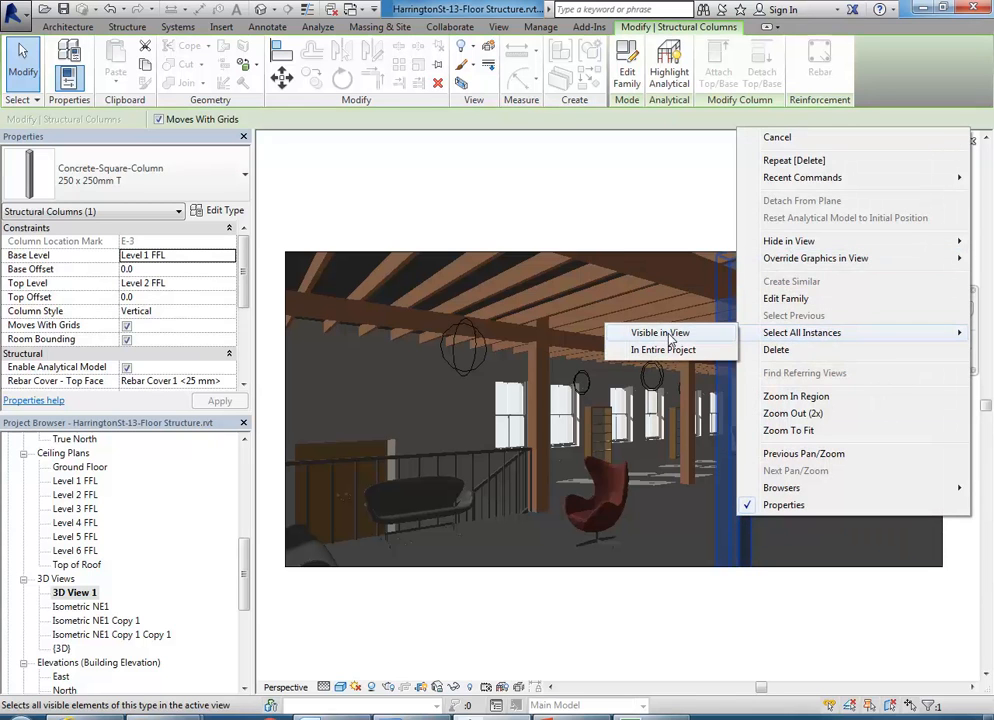
left_click(660, 350)
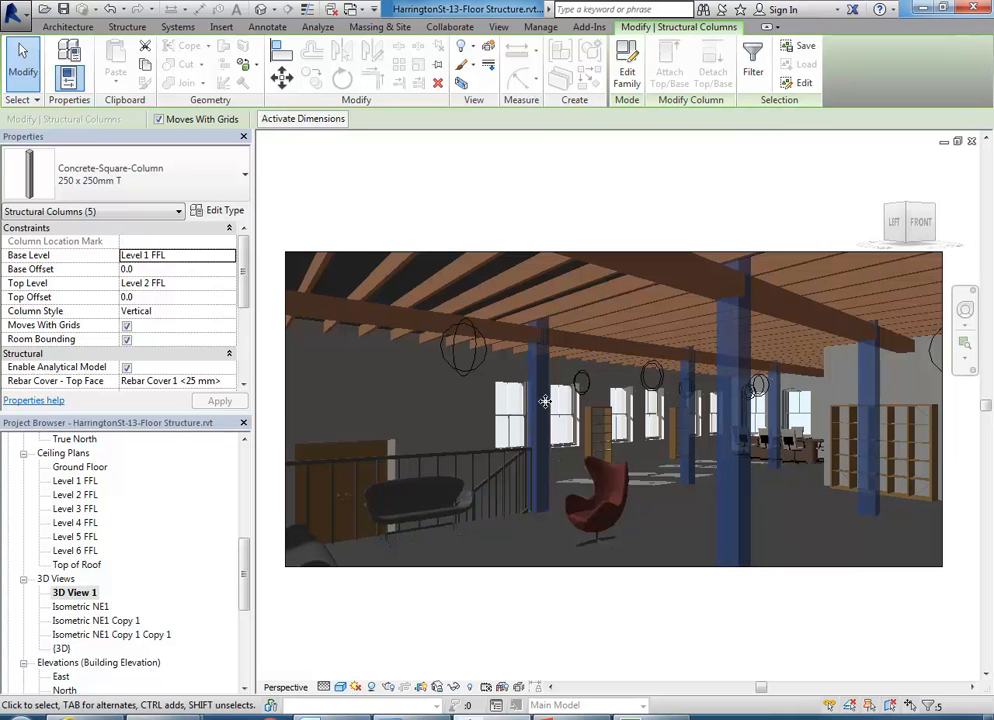
left_click(190, 180)
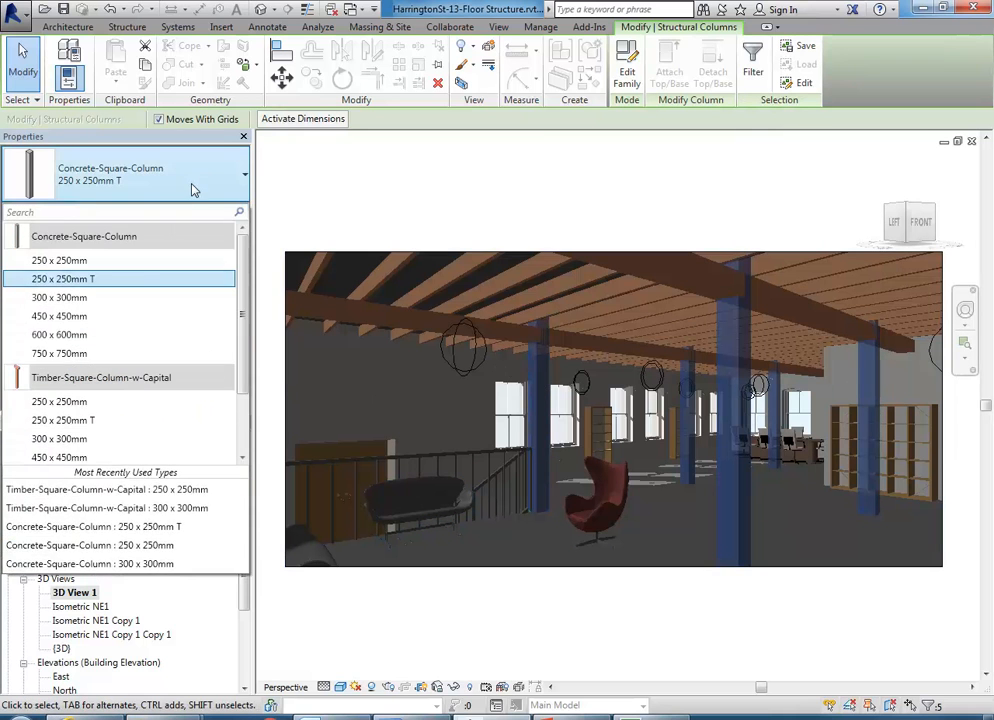
left_click(60, 403)
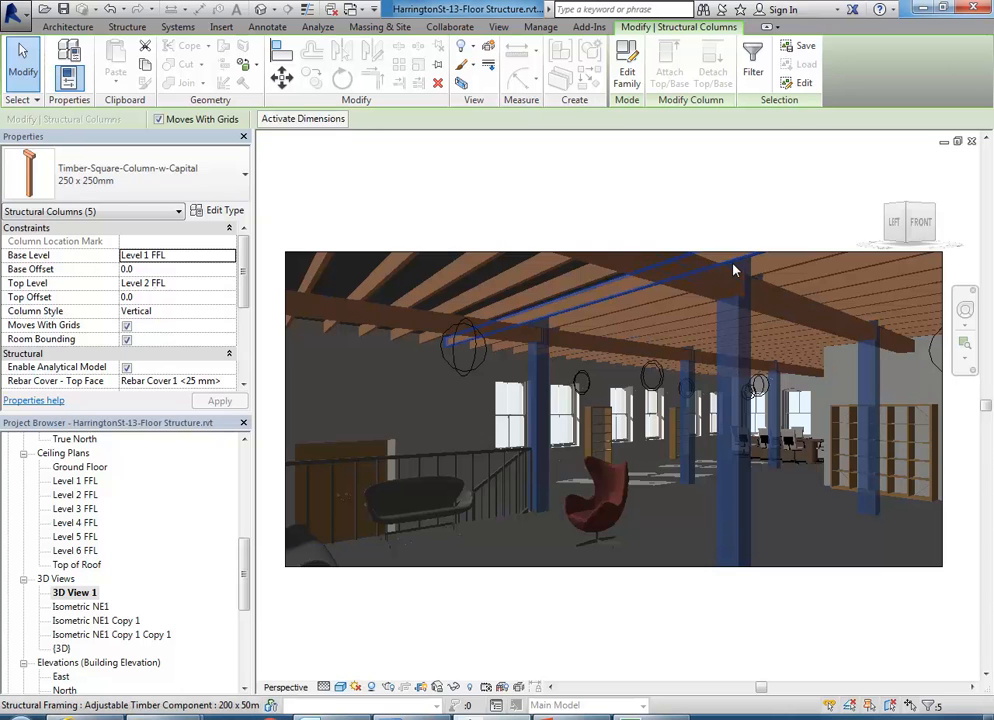
- Set the selected timber columns' top offset to -480 mm and unjoin the elements that stop intersecting
left_click(171, 297)
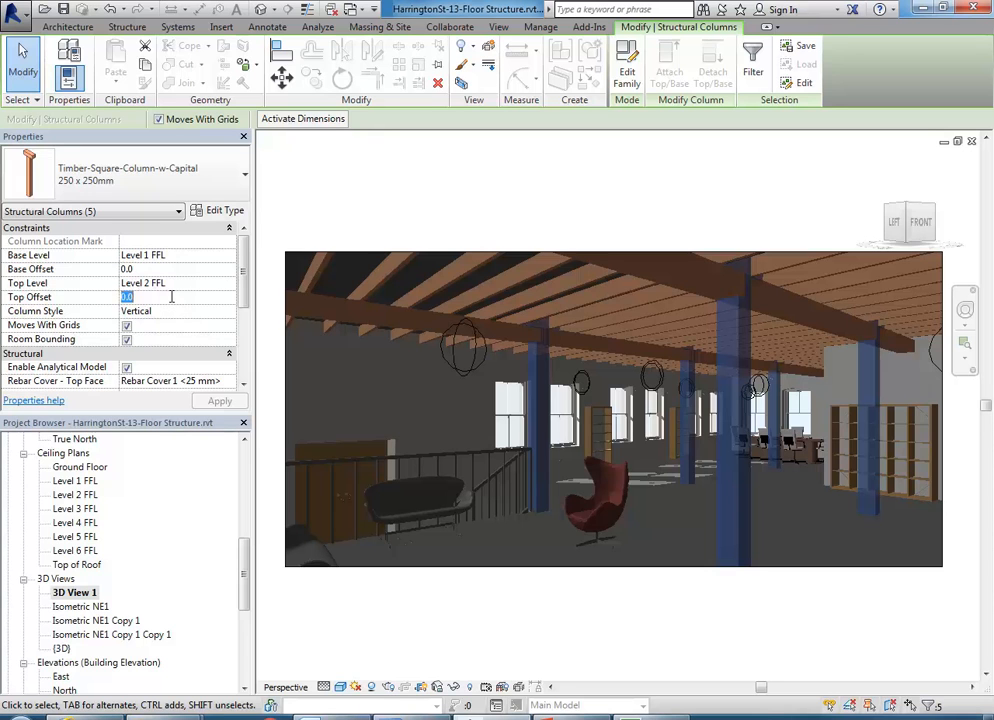
type("-")
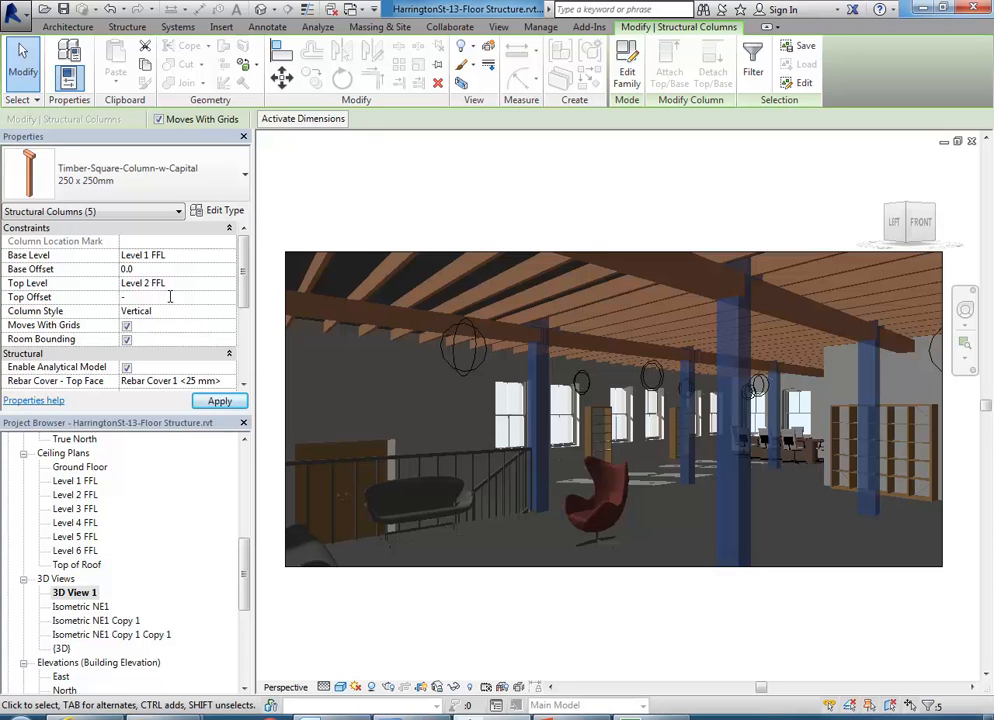
type("480")
key("Return")
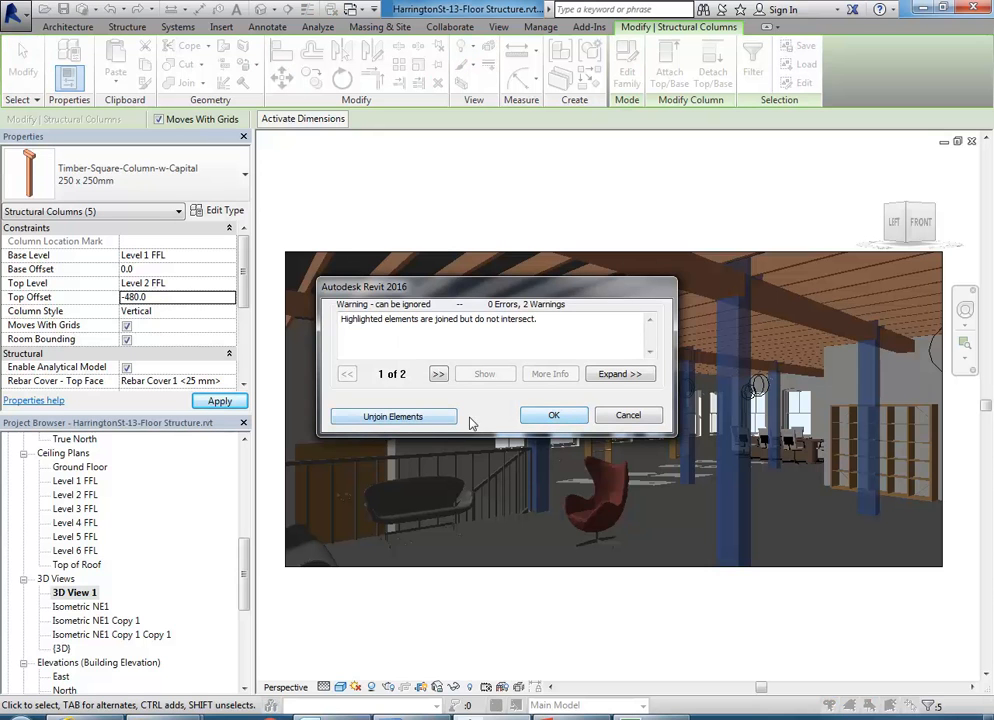
left_click(395, 418)
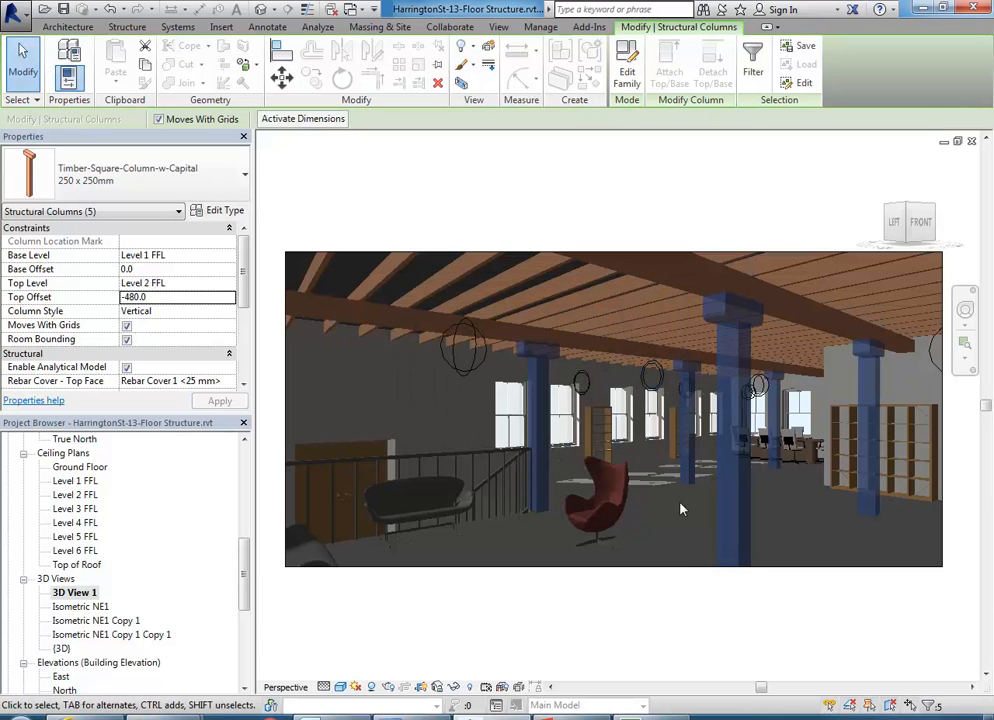
left_click(700, 617)
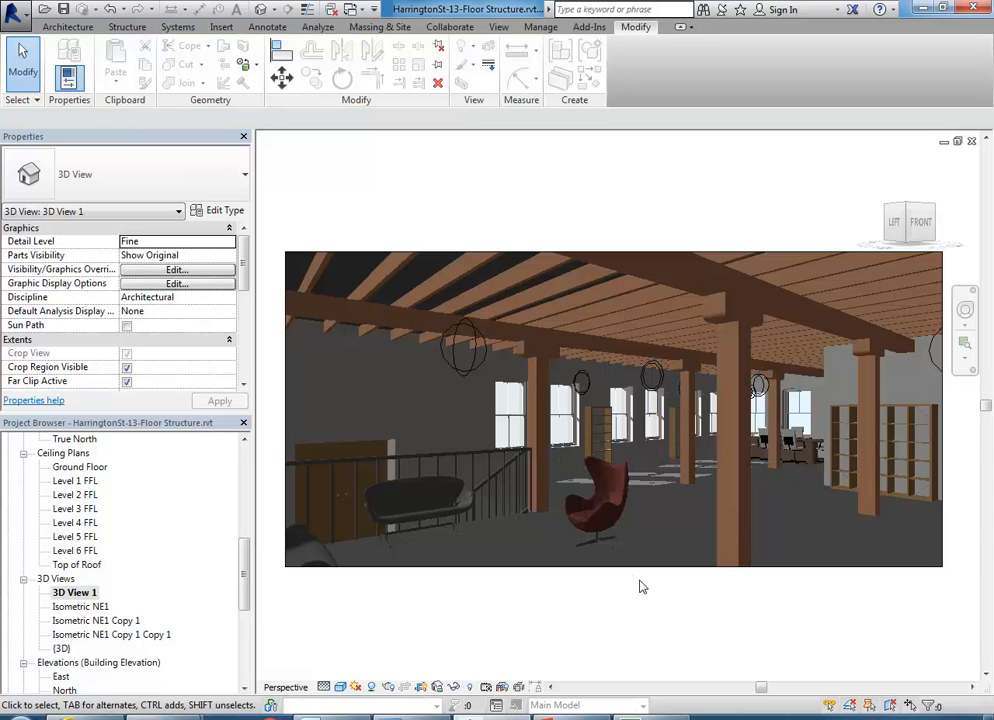
- Check the Level 1 floor's type and the alternative floor types available for it
left_click(494, 523)
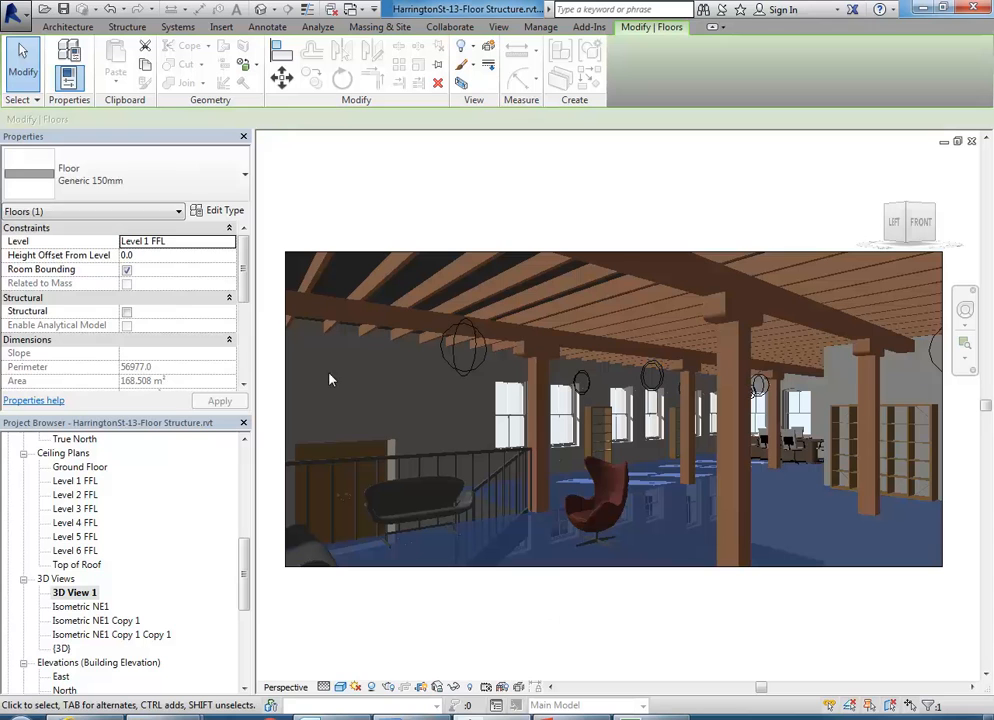
left_click(173, 189)
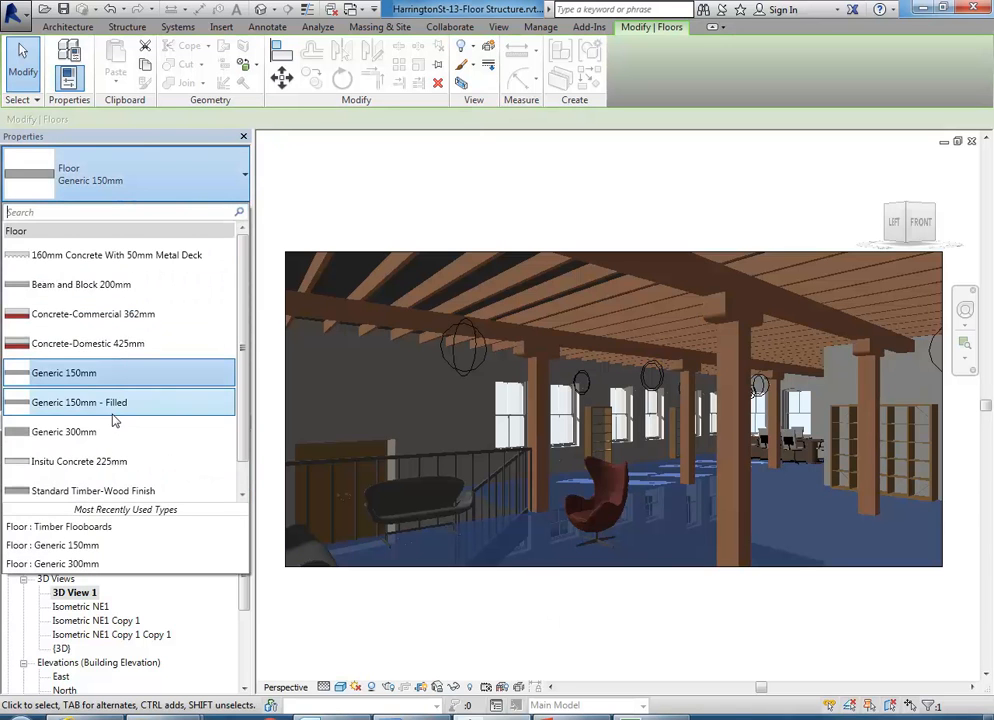
scroll(102, 350, "down", 1)
left_click(80, 488)
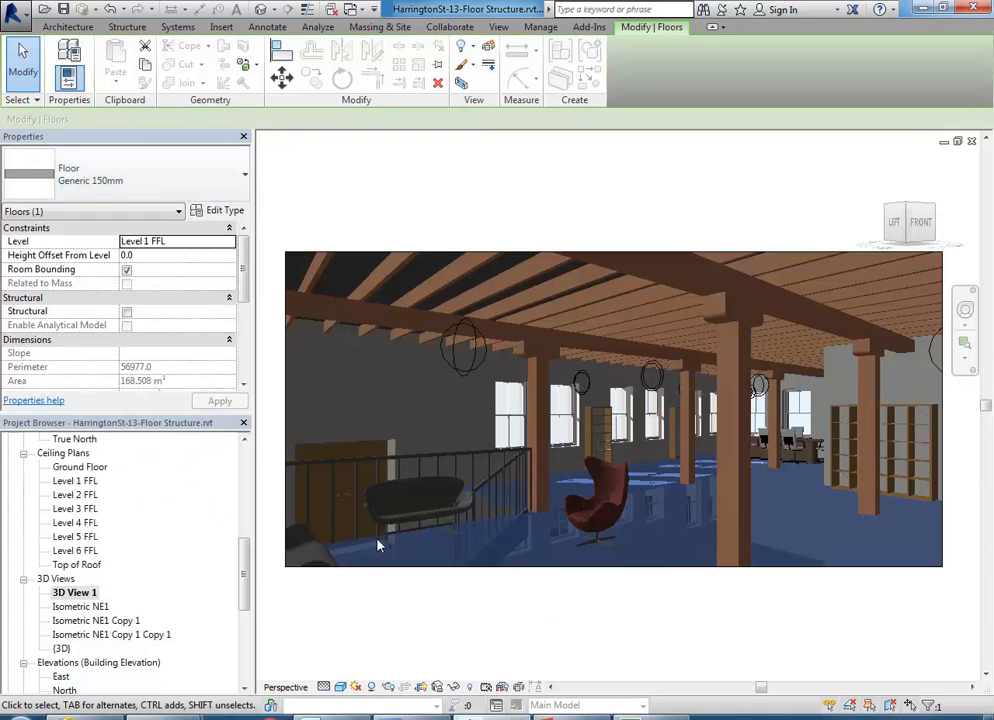
left_click(605, 598)
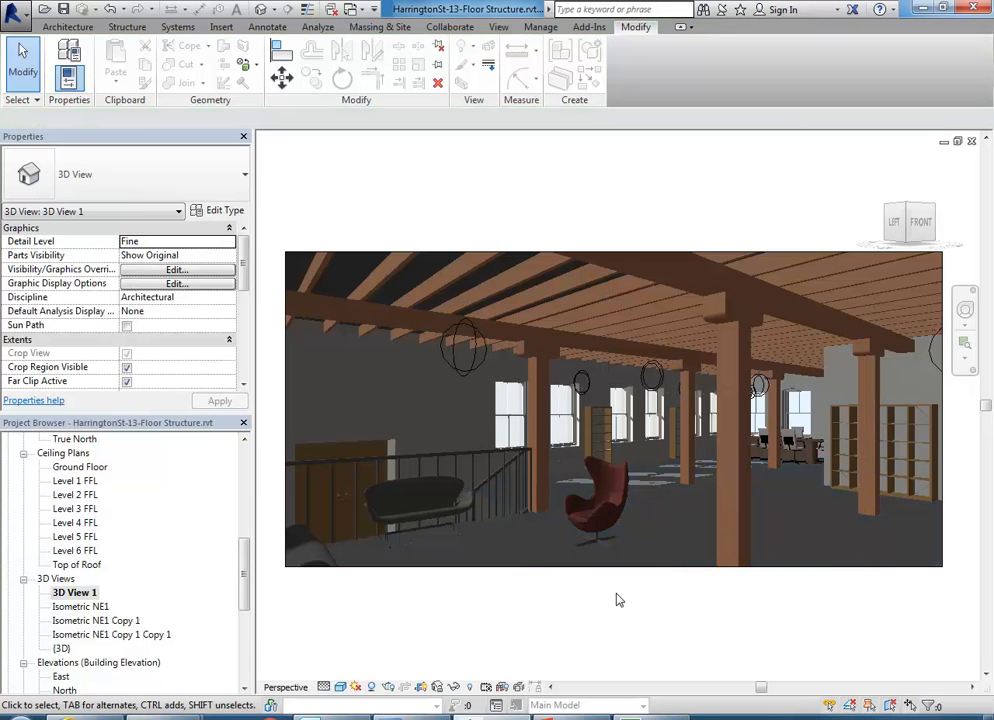
- Set 3D View 1 to the Realistic visual style and inspect the floor finish and timber columns
left_click(340, 687)
left_click(348, 662)
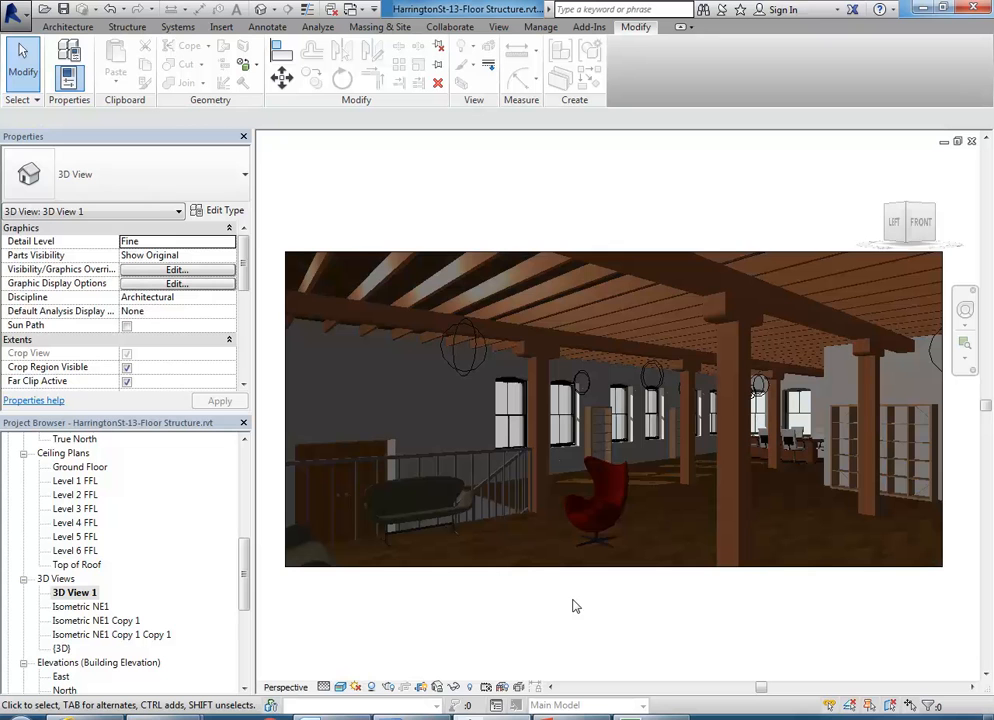
scroll(522, 555, "up", 6)
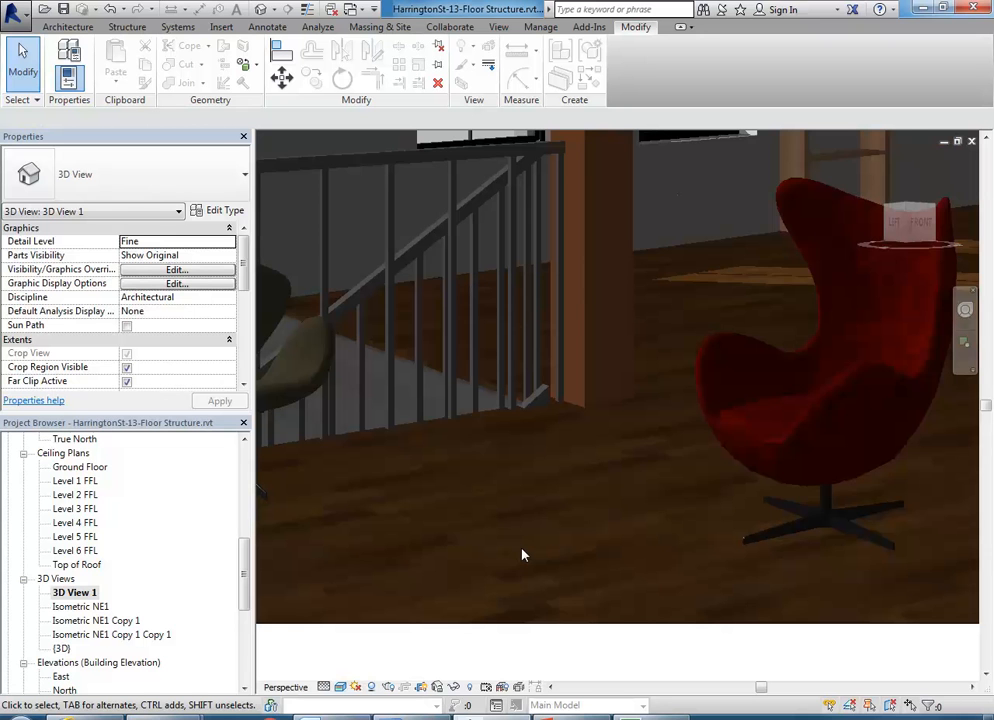
scroll(522, 555, "down", 8)
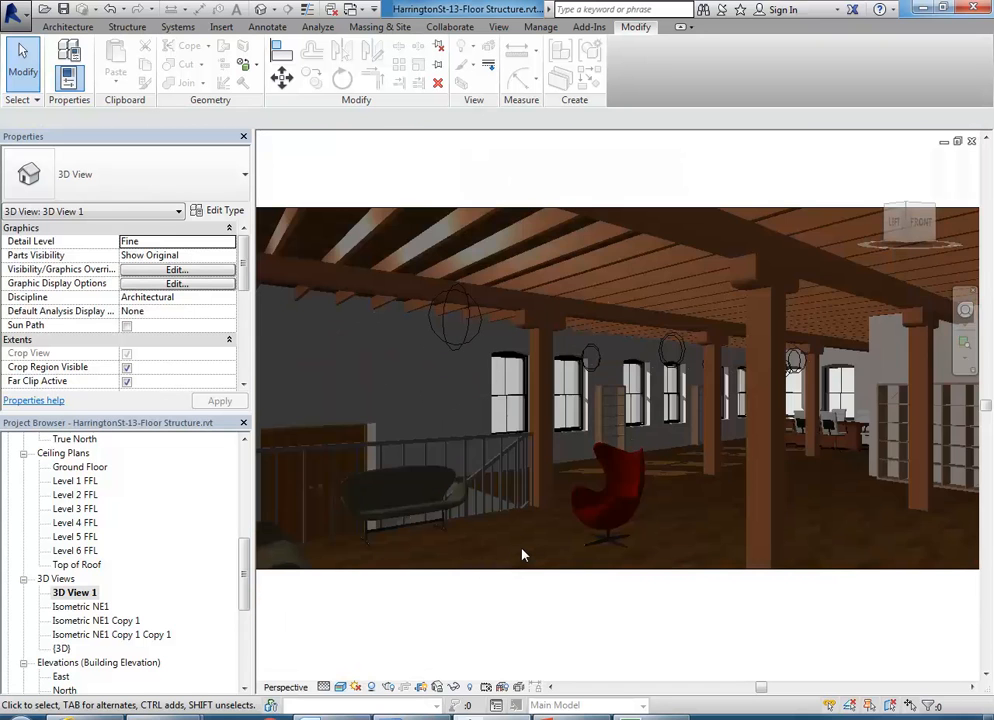
scroll(528, 543, "down", 3)
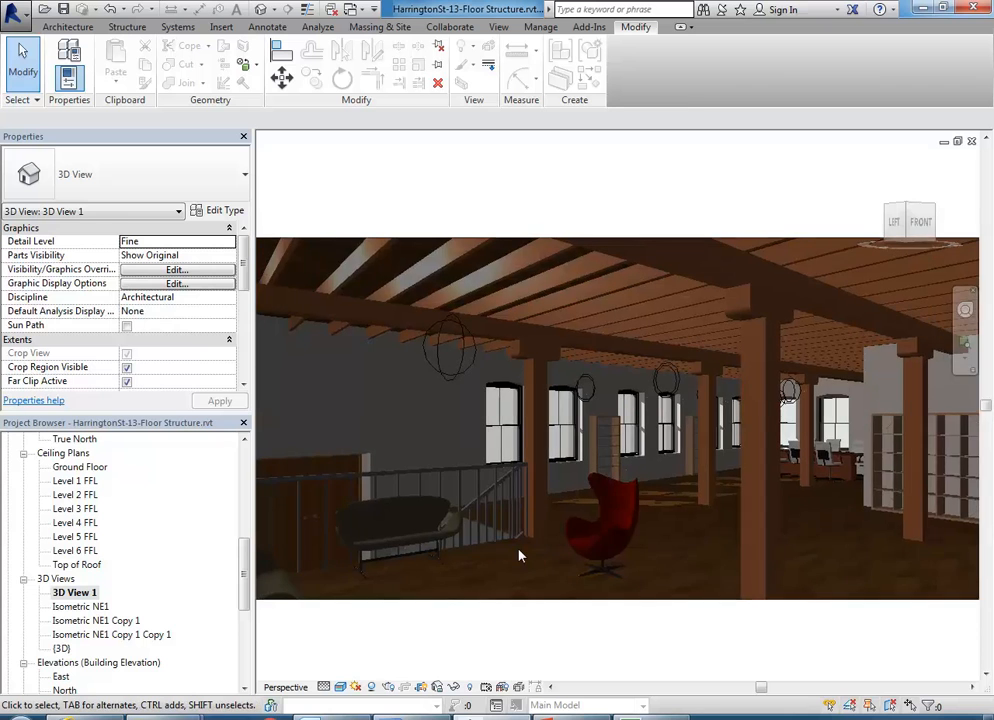
- Switch to Windows Explorer, find Timber-Square-Column-w-Capital.rfa in the Revit Library's Structural > Columns > Wood folder, and return to the Revit project
mouse_move(185, 714)
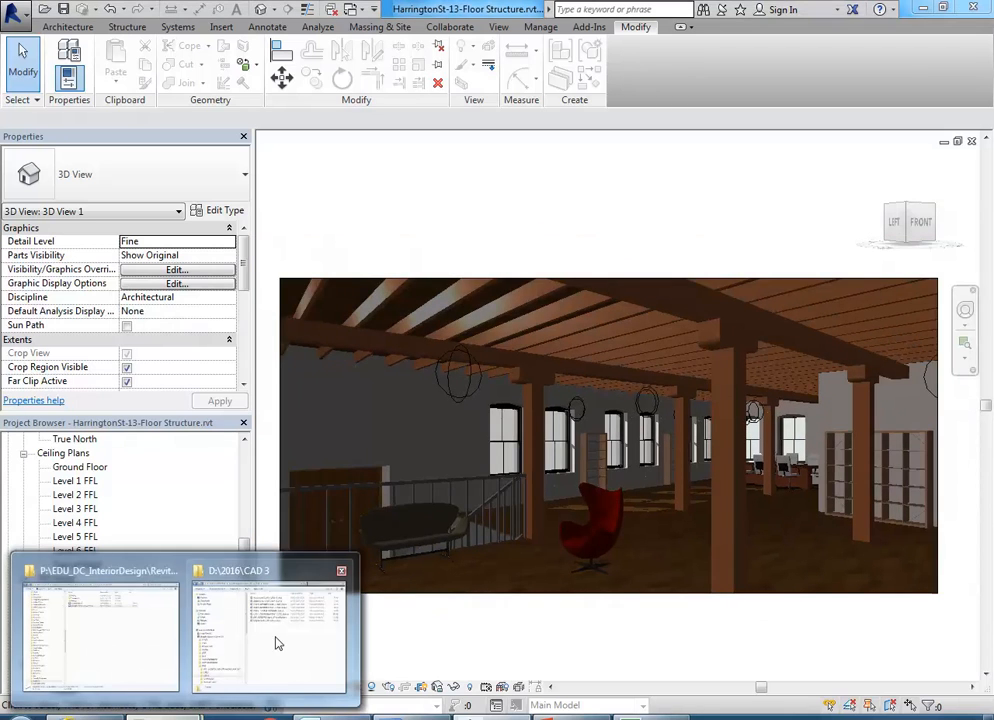
left_click(83, 639)
left_click(466, 308)
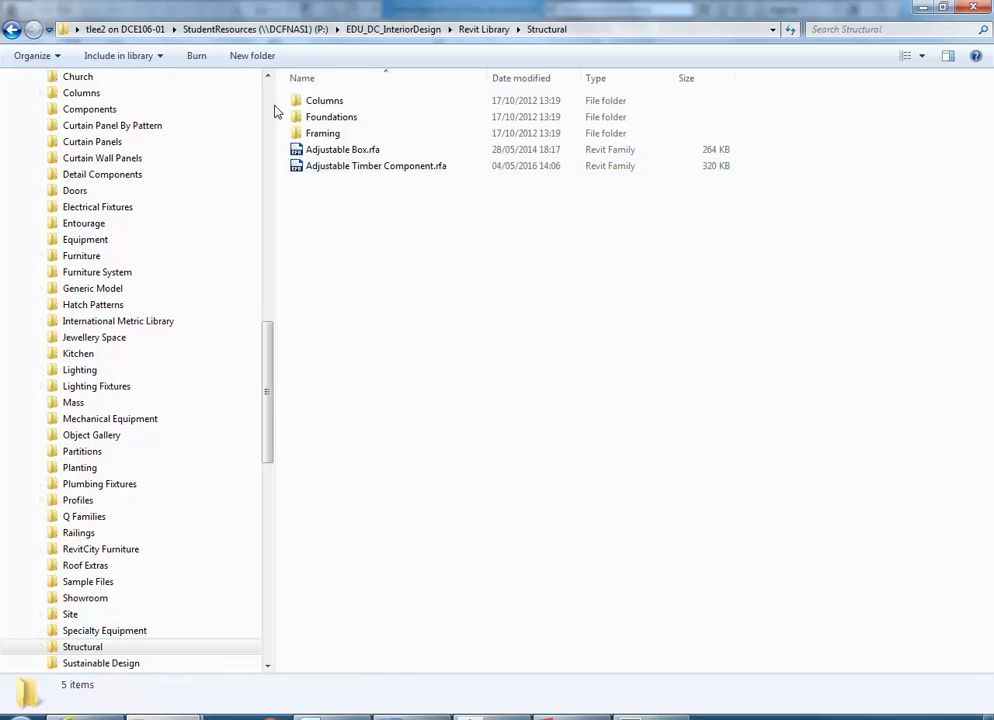
double_click(333, 100)
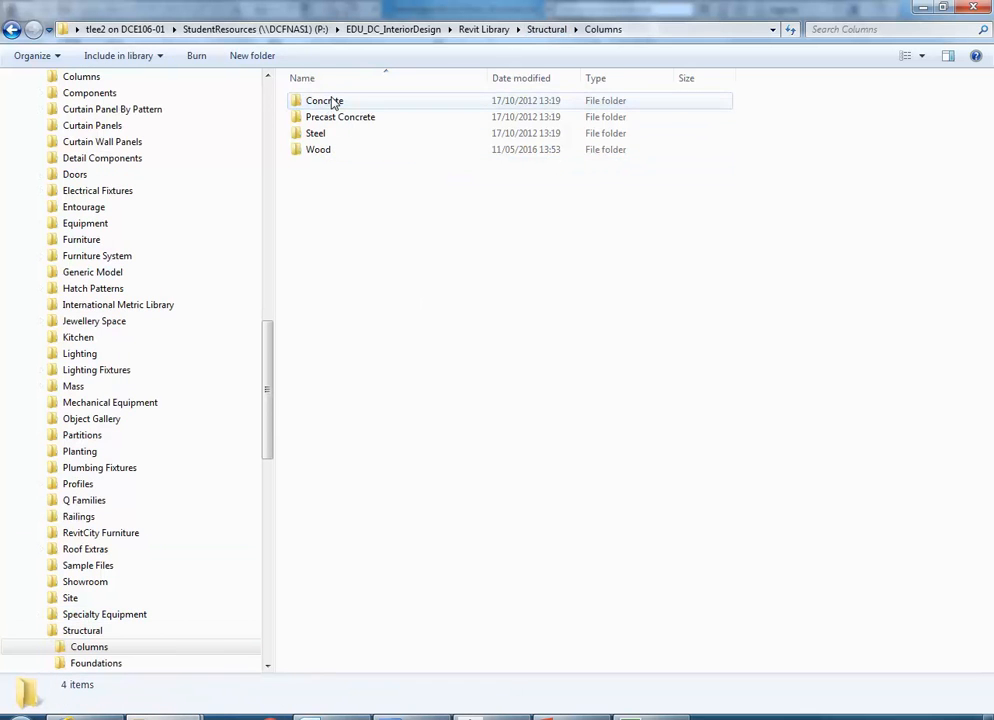
double_click(323, 152)
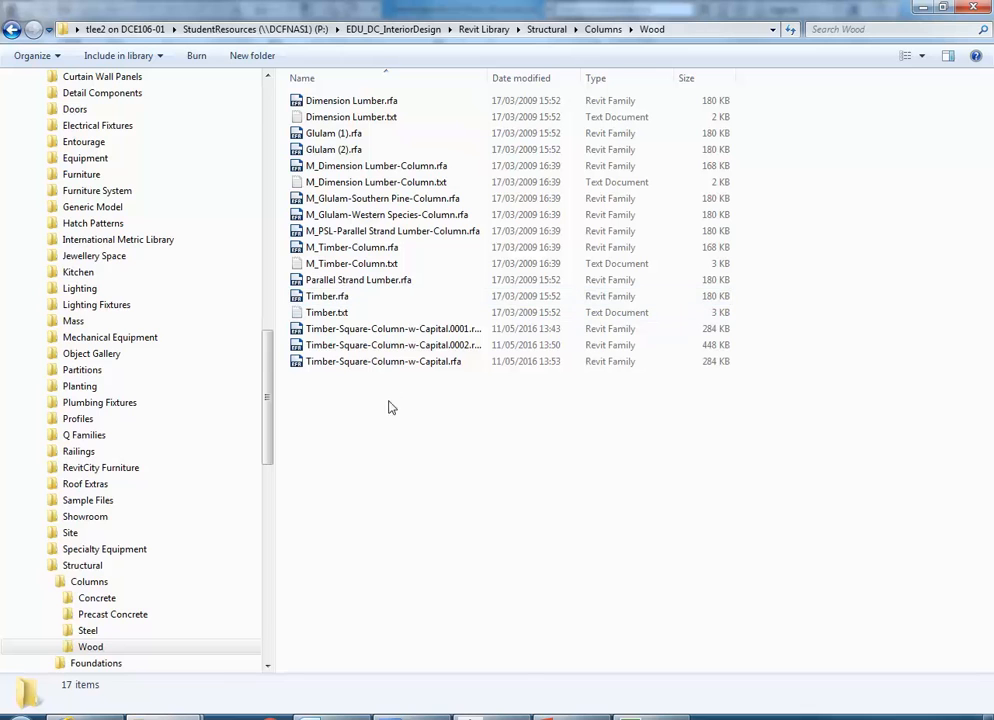
left_click(330, 362)
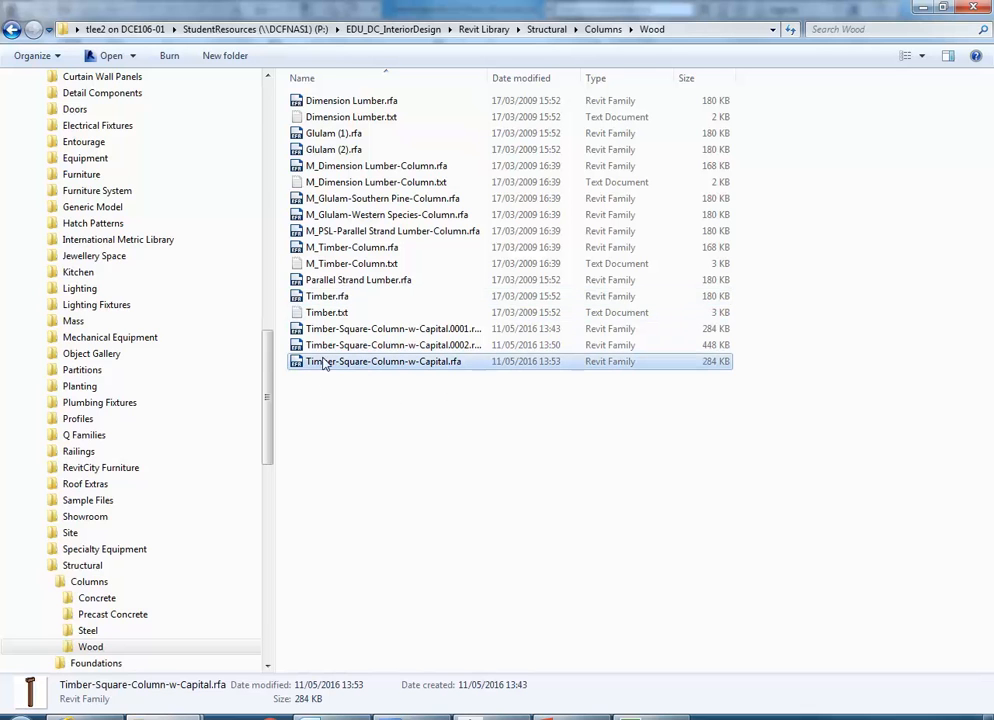
left_click(924, 8)
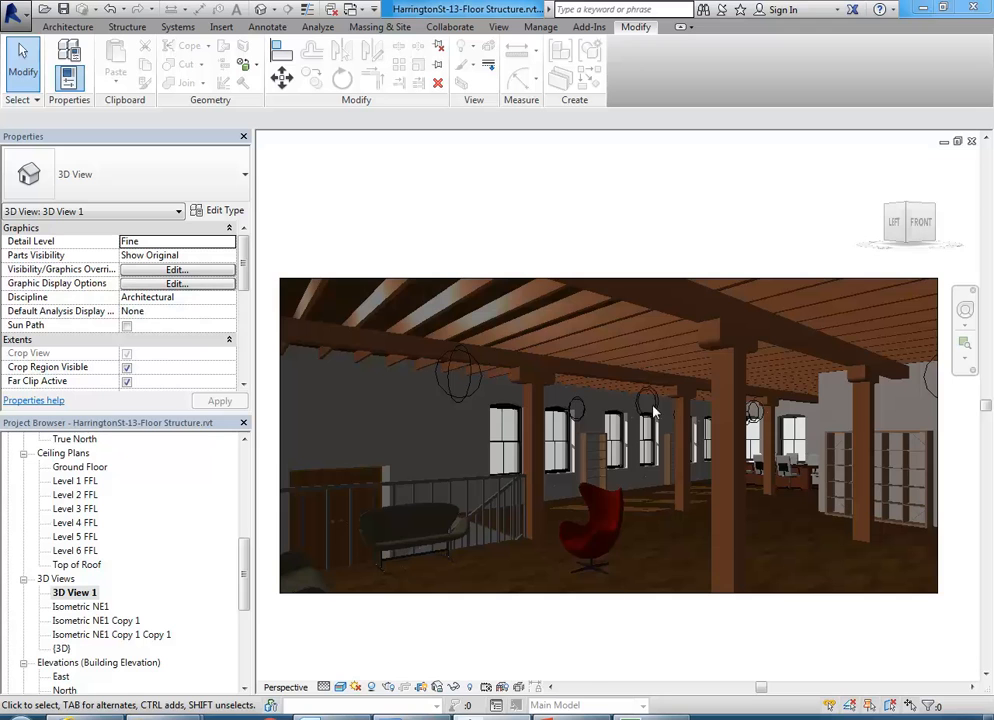